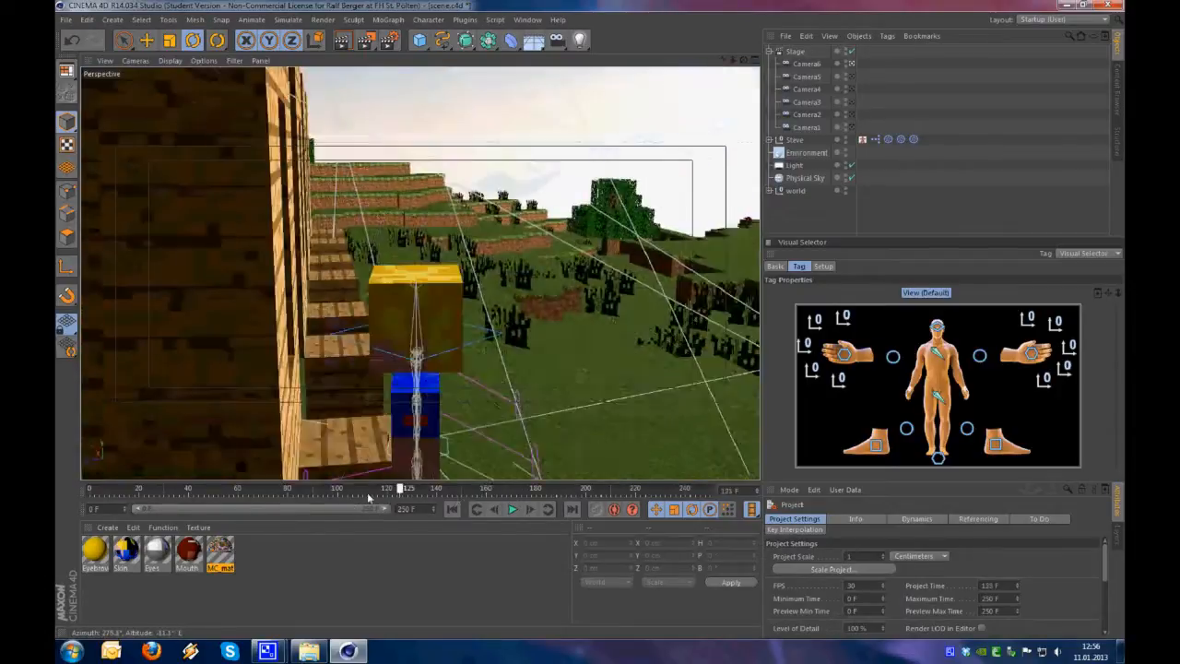
Scrub through the character scene's animation and the preview movie, and close the Picture Viewer
{"action": "left_click_drag", "start_coordinate": [369, 498], "coordinate": [98, 496]}
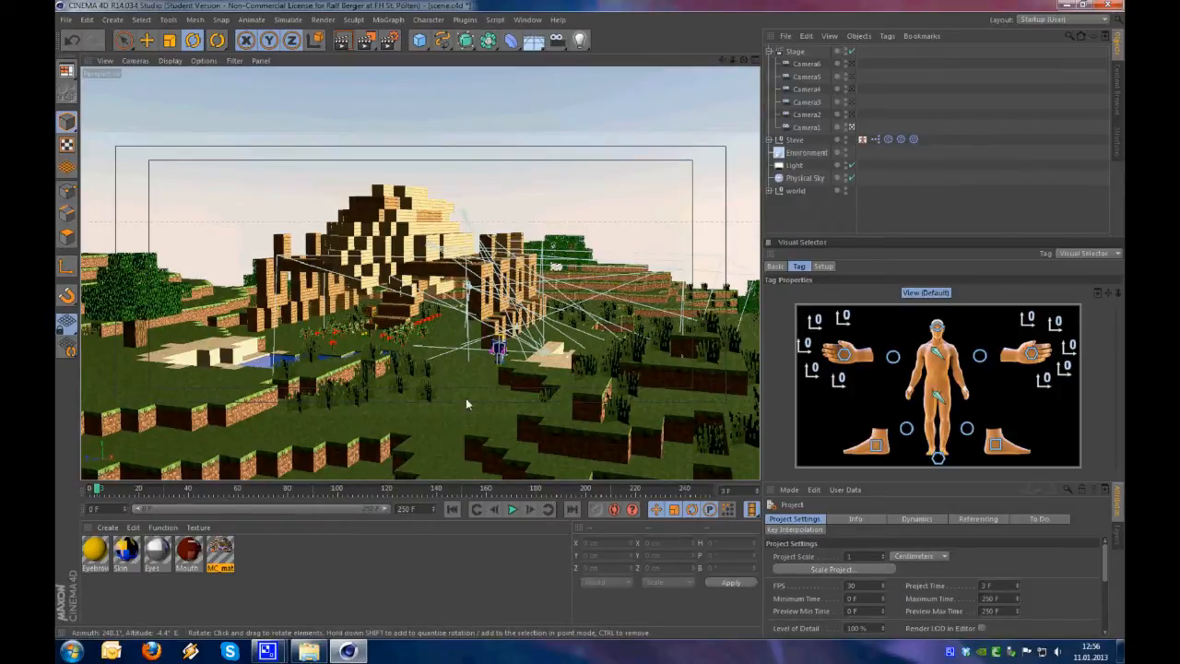
{"action": "left_click_drag", "start_coordinate": [126, 491], "coordinate": [64, 490]}
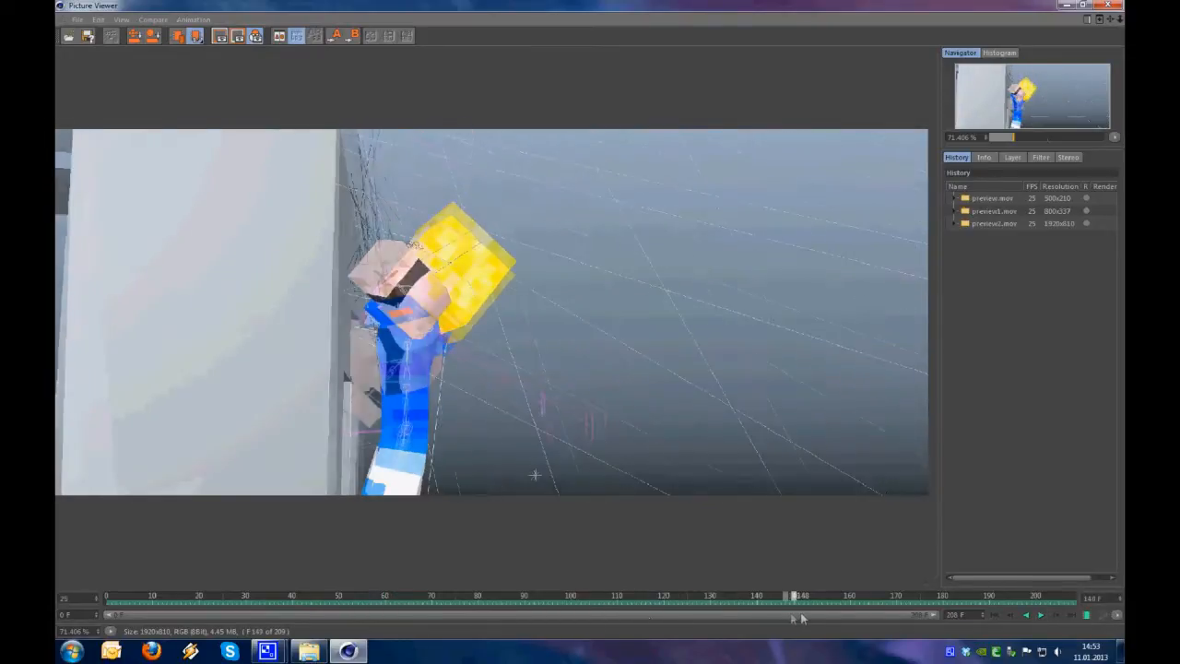
{"action": "left_click_drag", "start_coordinate": [869, 618], "coordinate": [443, 566]}
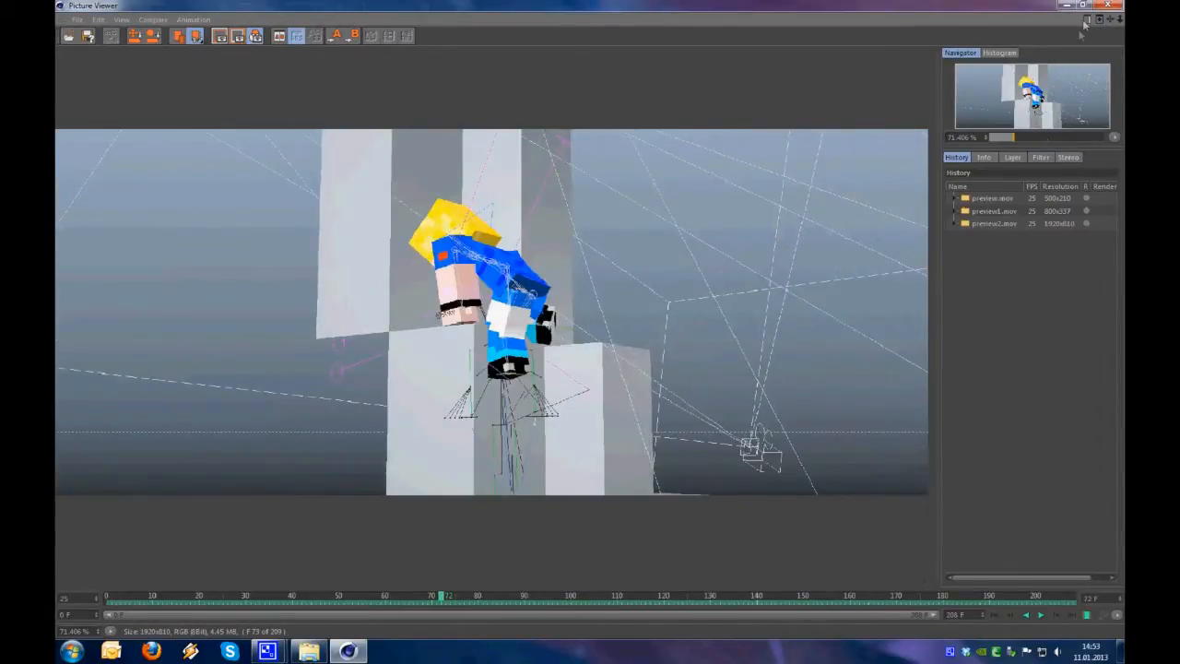
{"action": "left_click", "coordinate": [1084, 7]}
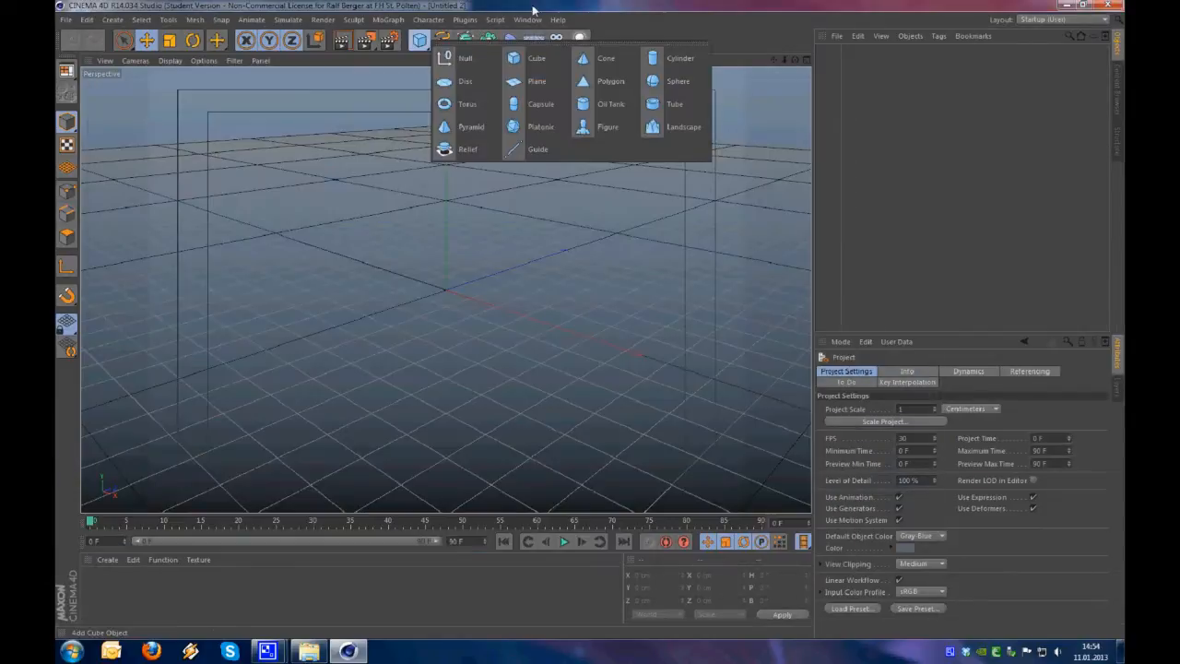
{"action": "left_click", "coordinate": [533, 8]}
Add a capsule primitive to the empty scene and select it
{"action": "left_click_drag", "start_coordinate": [419, 40], "coordinate": [534, 101]}
{"action": "scroll", "coordinate": [465, 274], "scroll_direction": "up", "scroll_amount": 5}
{"action": "left_click_drag", "start_coordinate": [468, 275], "coordinate": [473, 314], "text": "alt"}
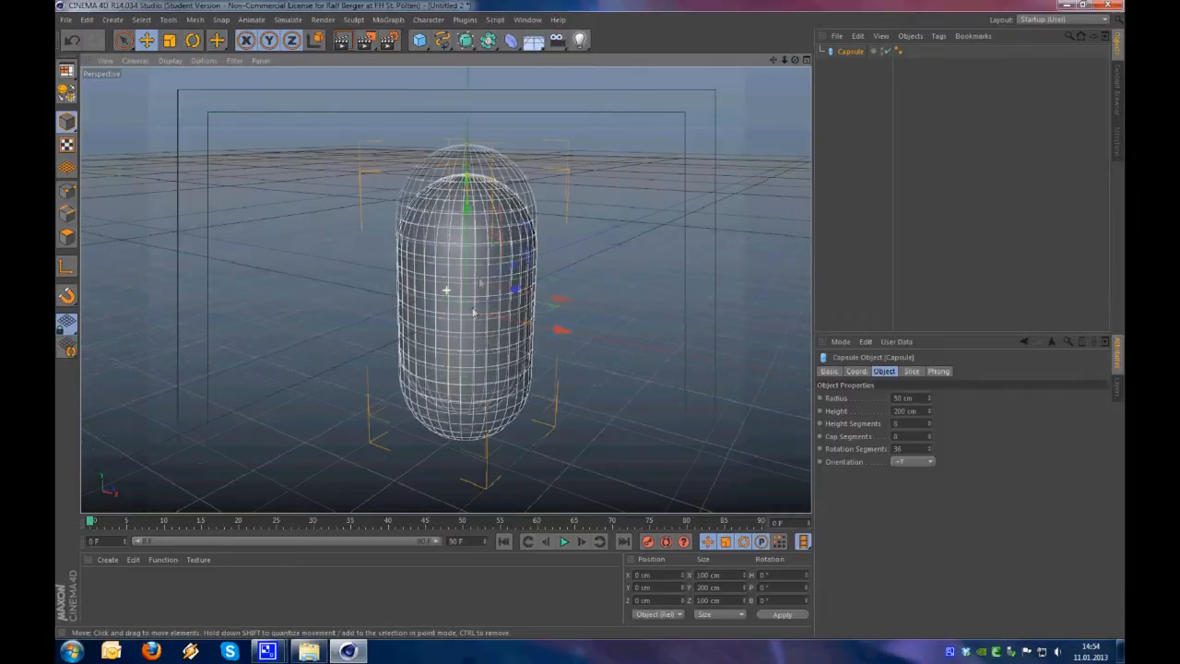
{"action": "left_click", "coordinate": [840, 104]}
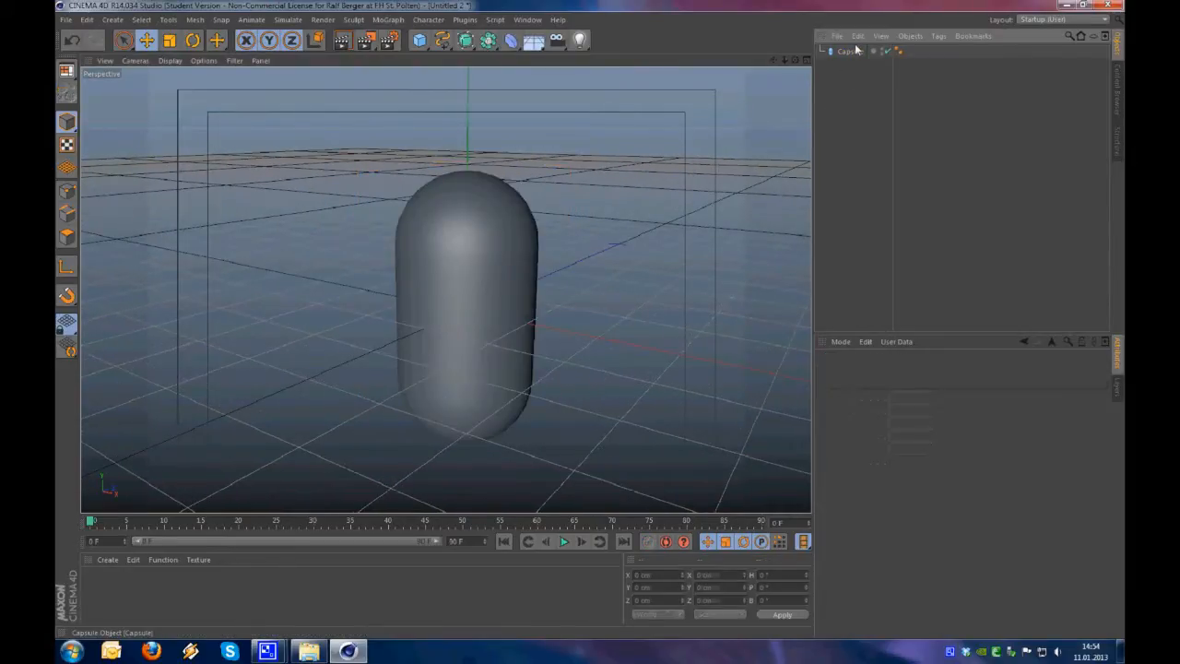
{"action": "left_click", "coordinate": [475, 184]}
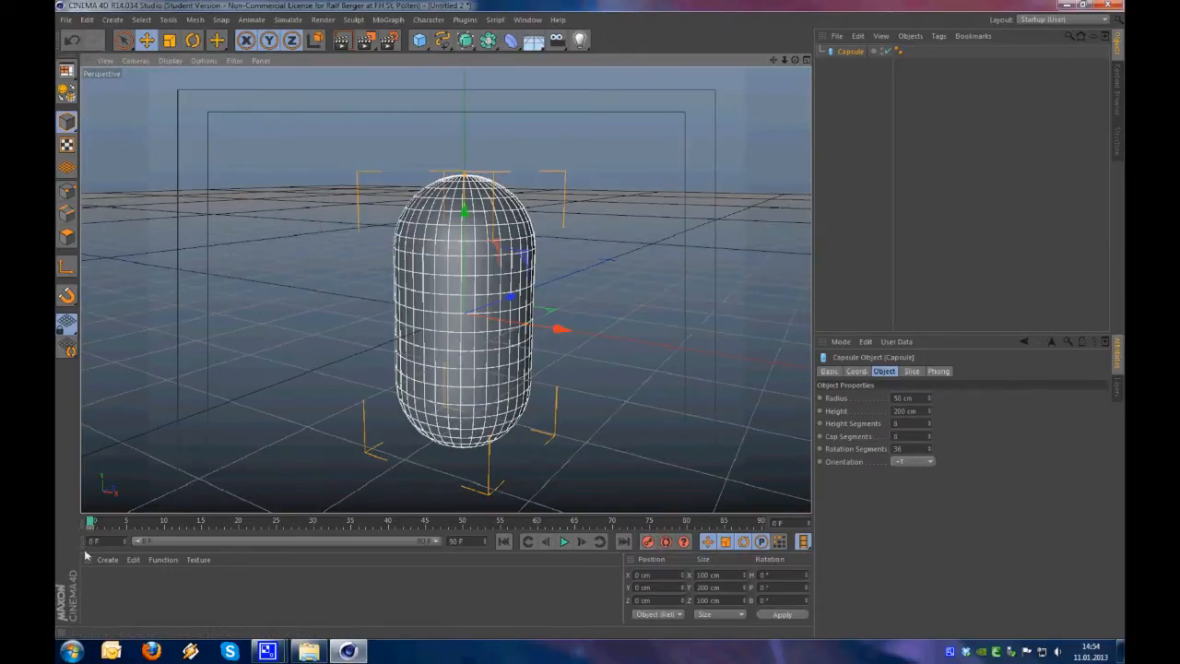
Keyframe the capsule at the origin on frame 0 and raised to about 274 cm in Y on frame 10
{"action": "left_click_drag", "start_coordinate": [91, 523], "coordinate": [175, 532]}
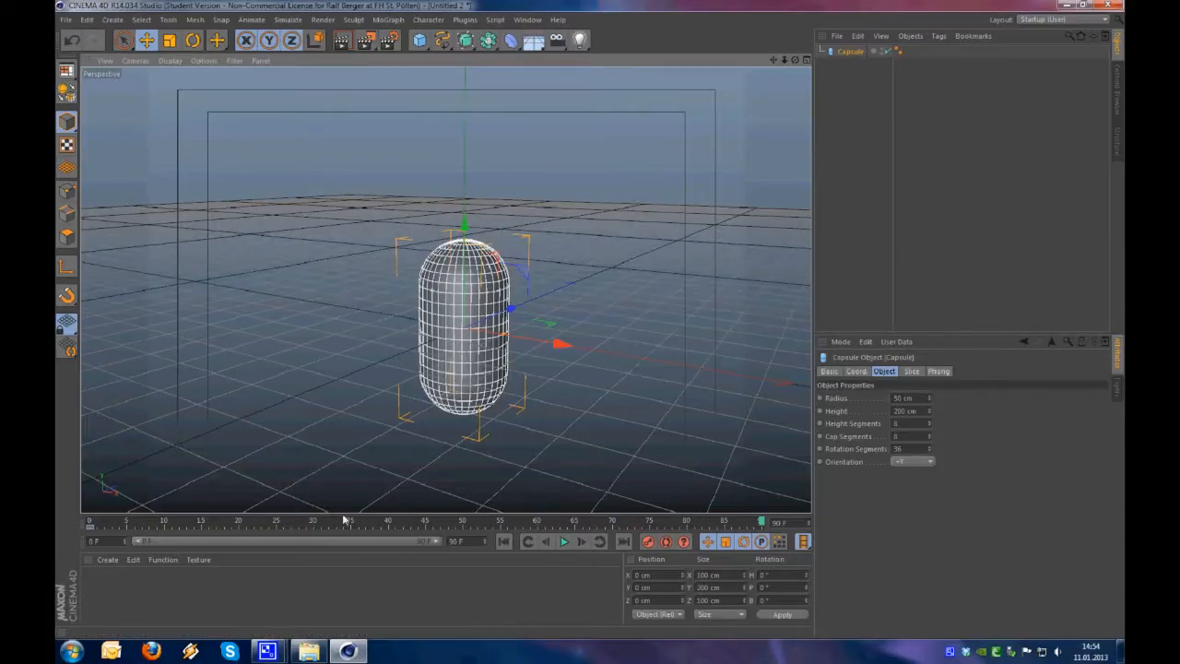
{"action": "left_click_drag", "start_coordinate": [344, 520], "coordinate": [230, 528]}
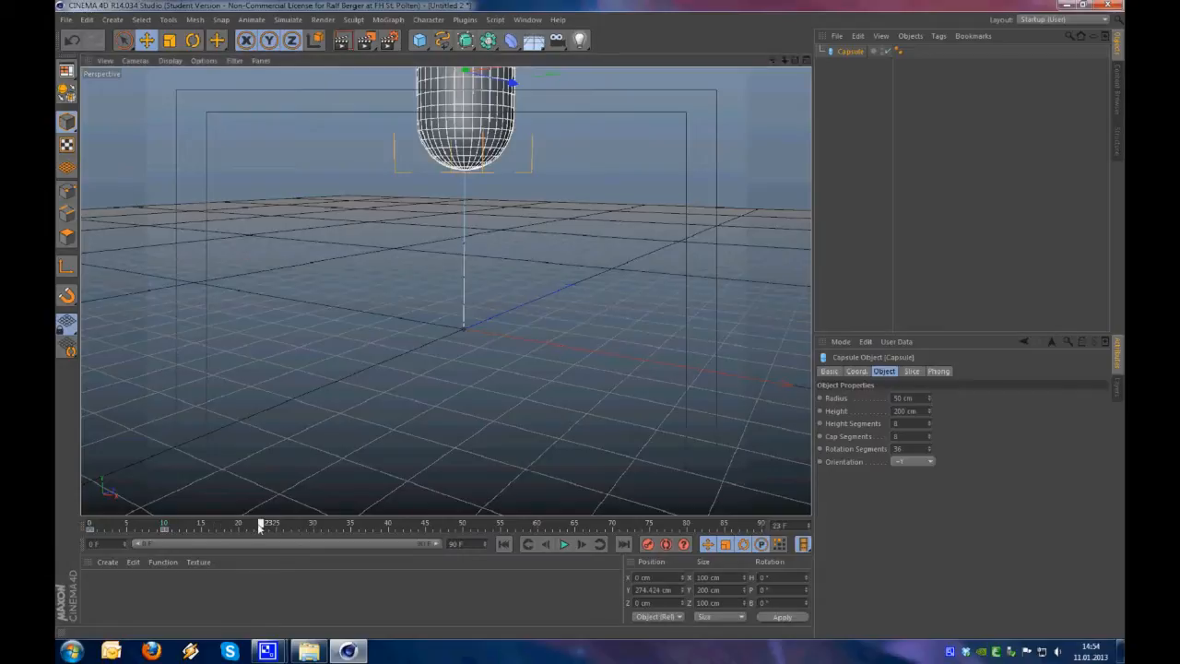
Turn on Autokeying and lower the capsule to about 96 cm in Y at frame 20
{"action": "middle_click_drag", "start_coordinate": [471, 142], "coordinate": [471, 192], "text": "alt"}
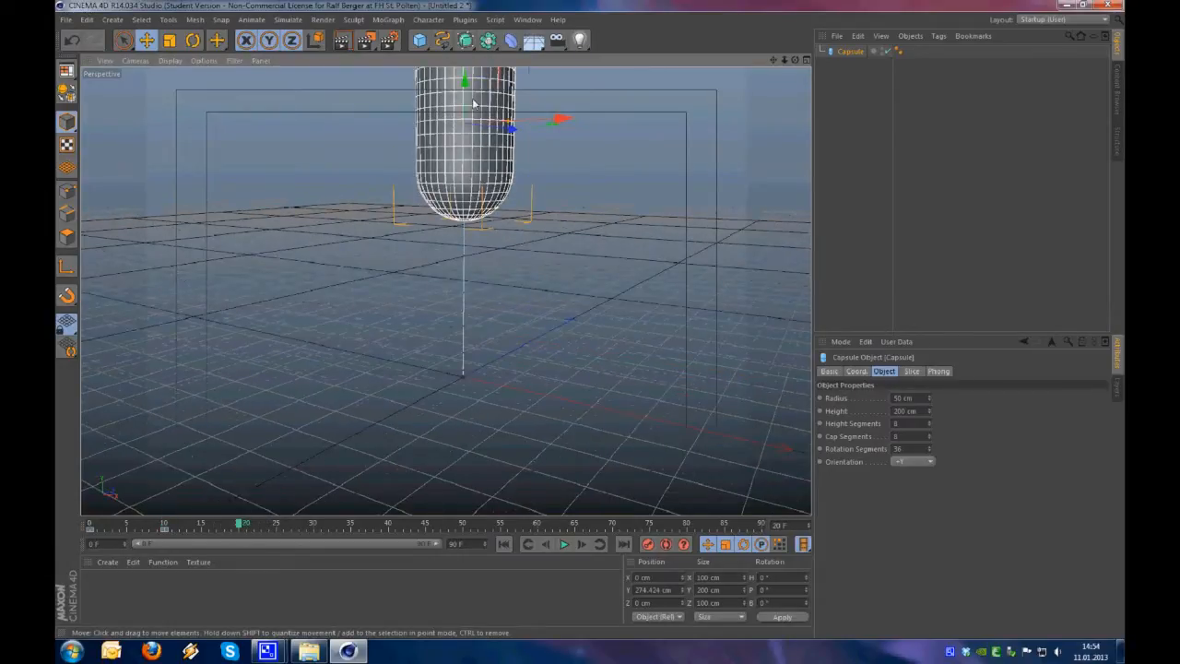
{"action": "left_click", "coordinate": [665, 544]}
{"action": "left_click_drag", "start_coordinate": [488, 114], "coordinate": [498, 276]}
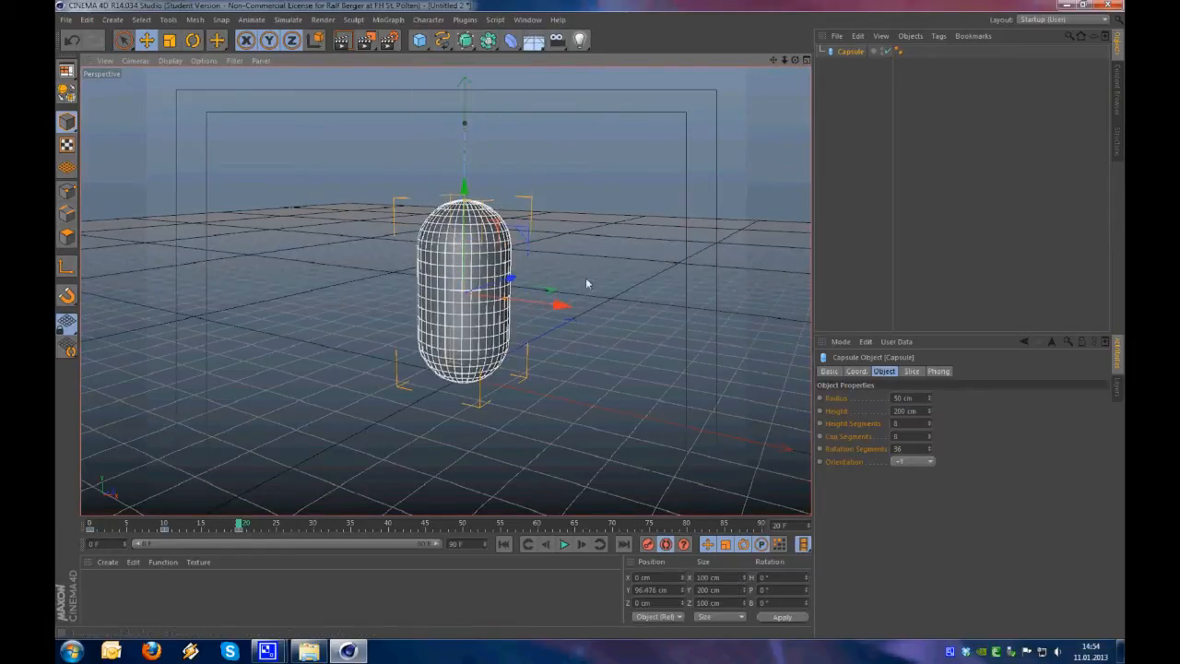
Keyframe the capsule raised to about 335 cm in Y at frame 34 and lowered to about 103 cm at frame 50
{"action": "left_click_drag", "start_coordinate": [232, 531], "coordinate": [260, 527]}
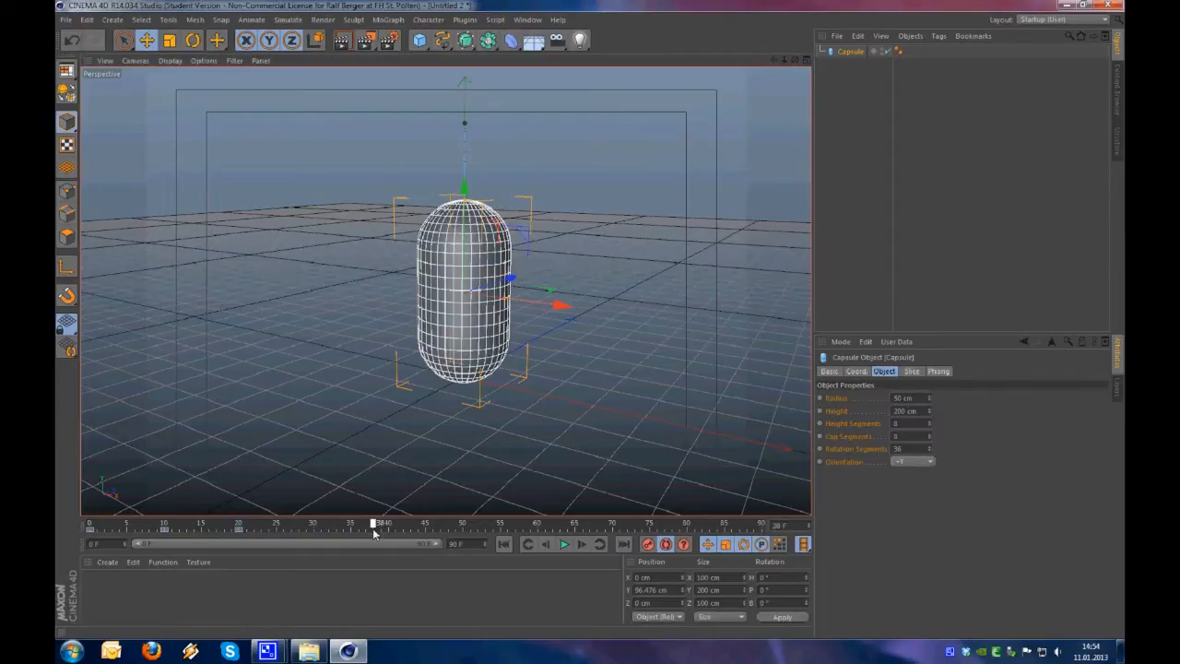
{"action": "left_click_drag", "start_coordinate": [465, 257], "coordinate": [466, 41]}
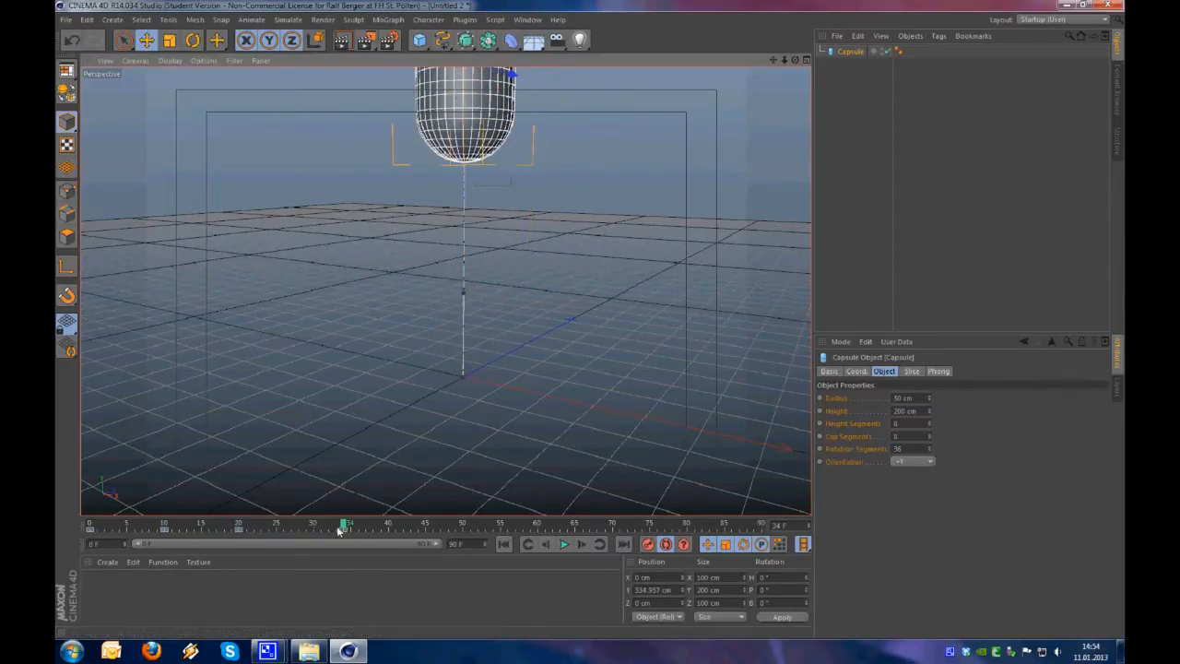
{"action": "left_click", "coordinate": [463, 529]}
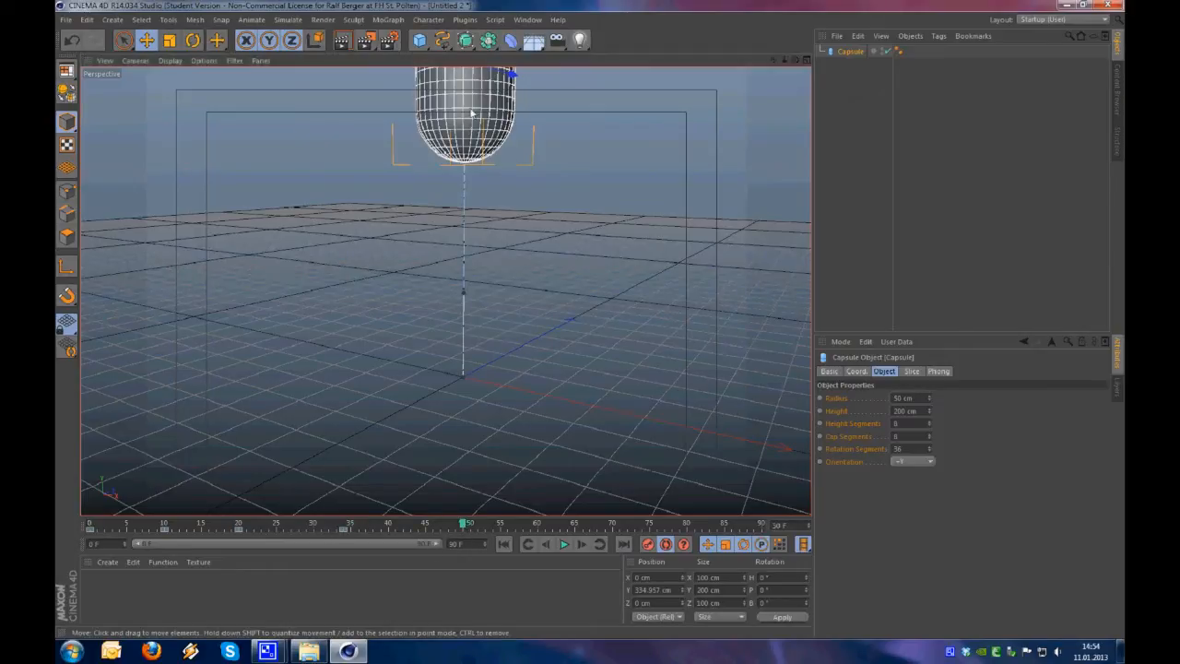
{"action": "left_click_drag", "start_coordinate": [472, 113], "coordinate": [482, 311]}
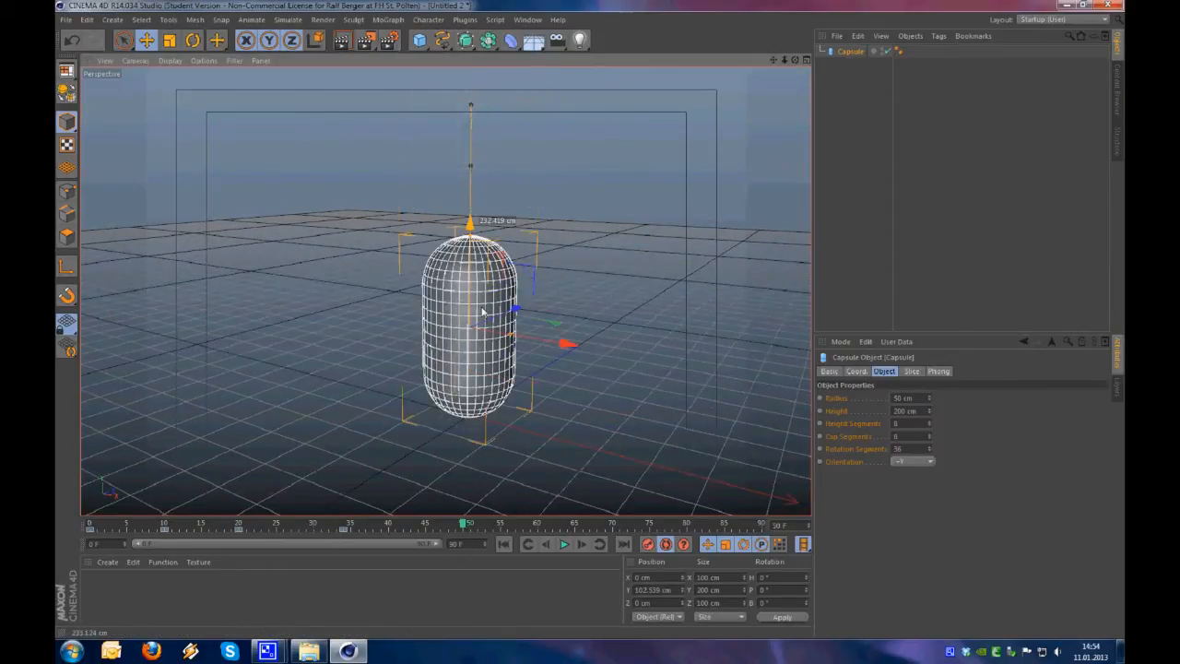
Shorten the preview range to end at frame 50 and play the capsule's up-and-down animation
{"action": "left_click_drag", "start_coordinate": [478, 379], "coordinate": [462, 389], "text": "alt"}
{"action": "left_click_drag", "start_coordinate": [445, 547], "coordinate": [303, 545]}
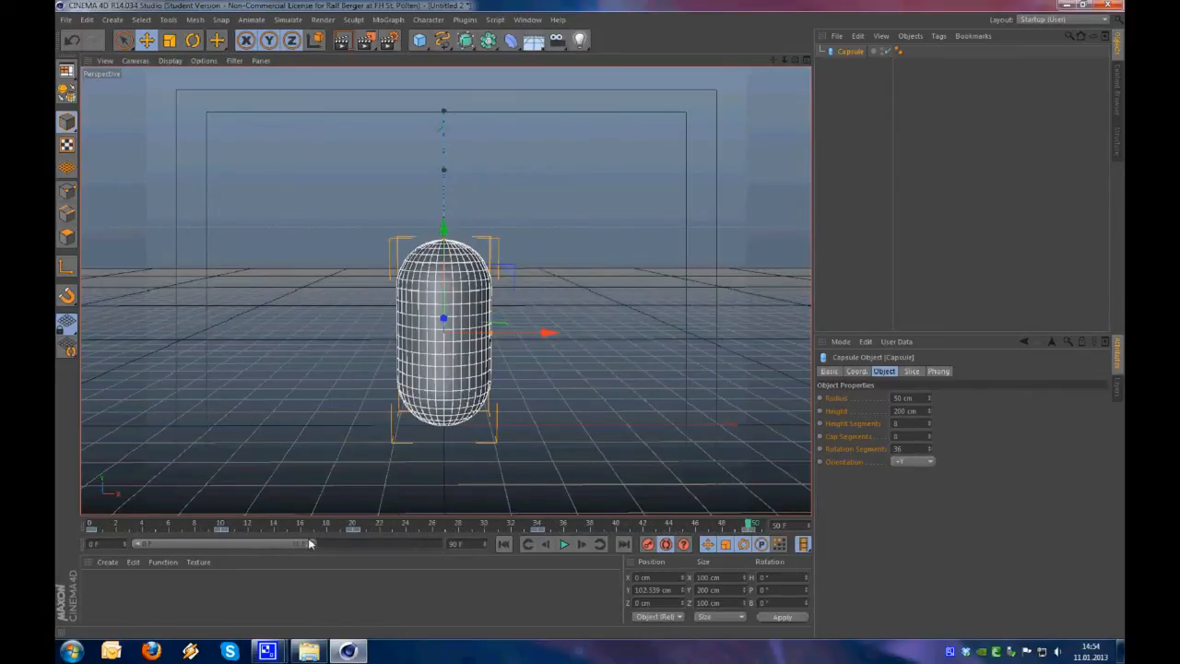
{"action": "left_click", "coordinate": [565, 545]}
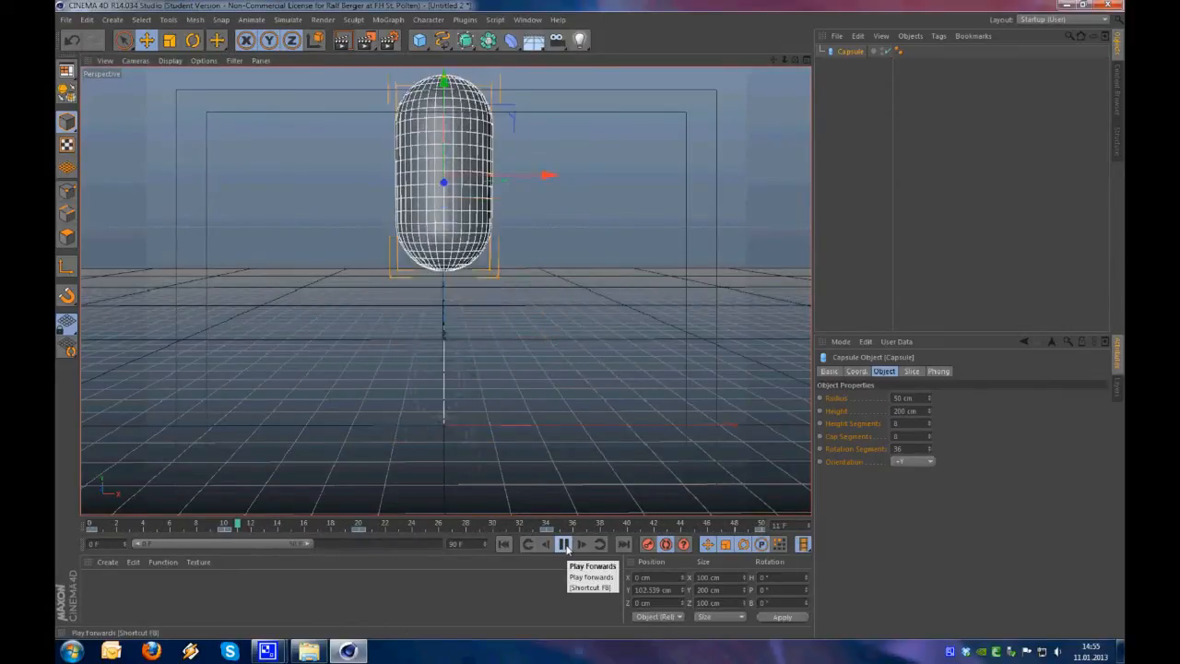
{"action": "left_click", "coordinate": [565, 545]}
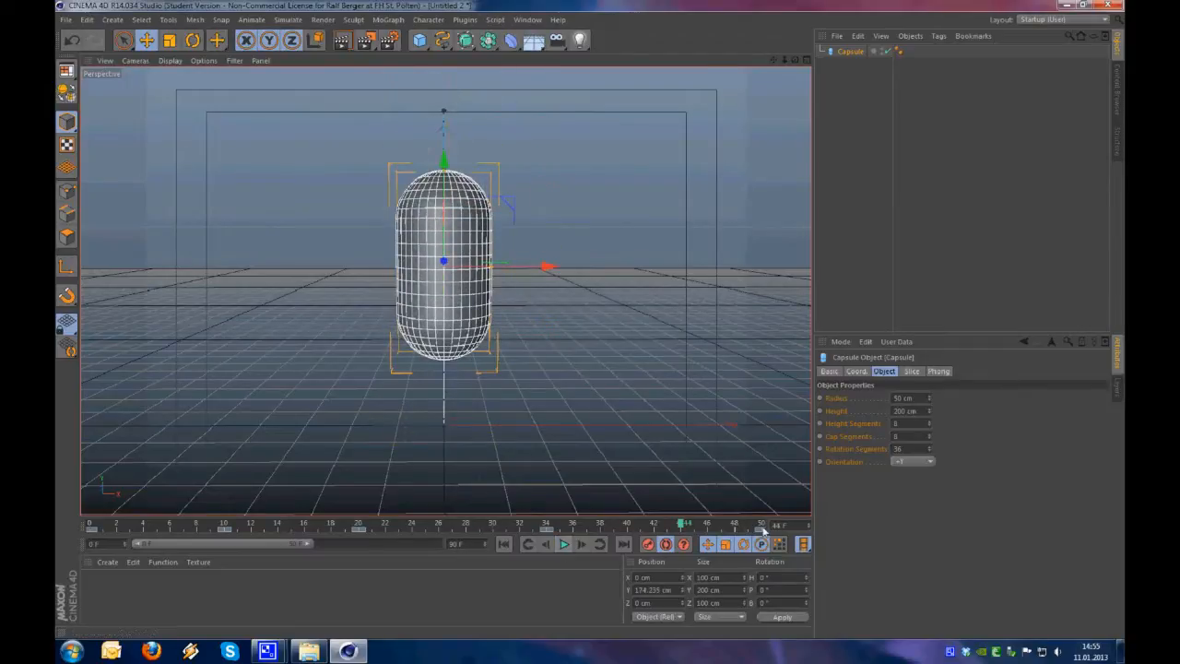
Delete all of the capsule's keyframes and set the animation's end to frame 40
{"action": "left_click", "coordinate": [763, 527]}
{"action": "left_click", "coordinate": [762, 526]}
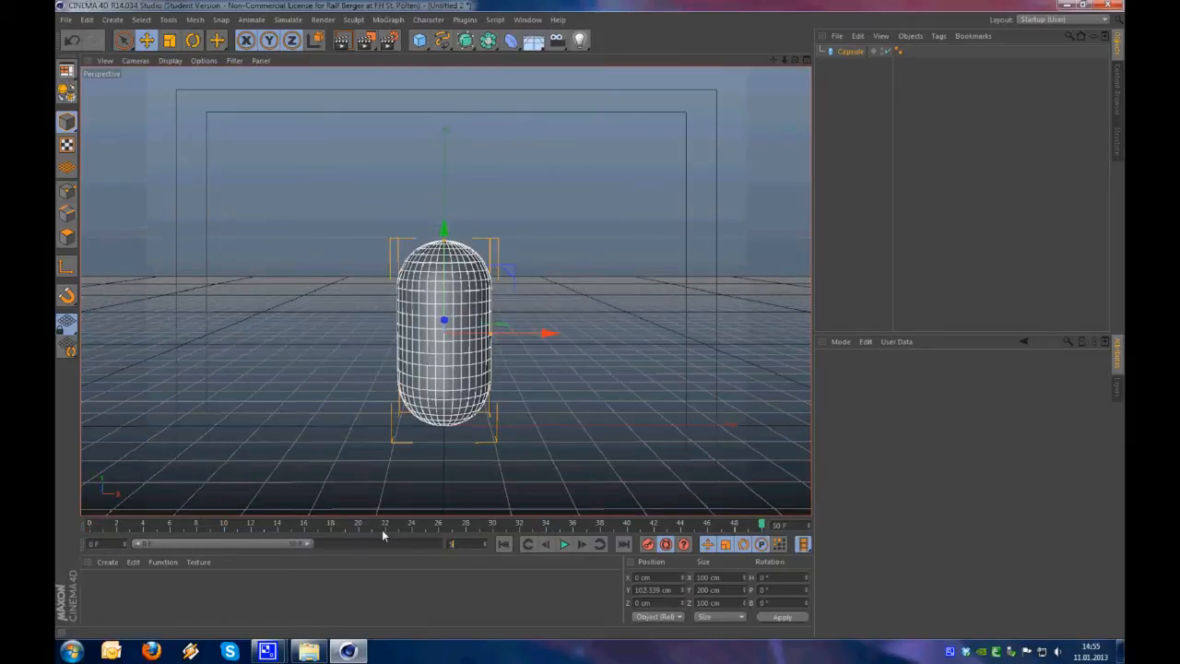
{"action": "key", "text": "BackSpace"}
{"action": "type", "text": "40"}
{"action": "key", "text": "Return"}
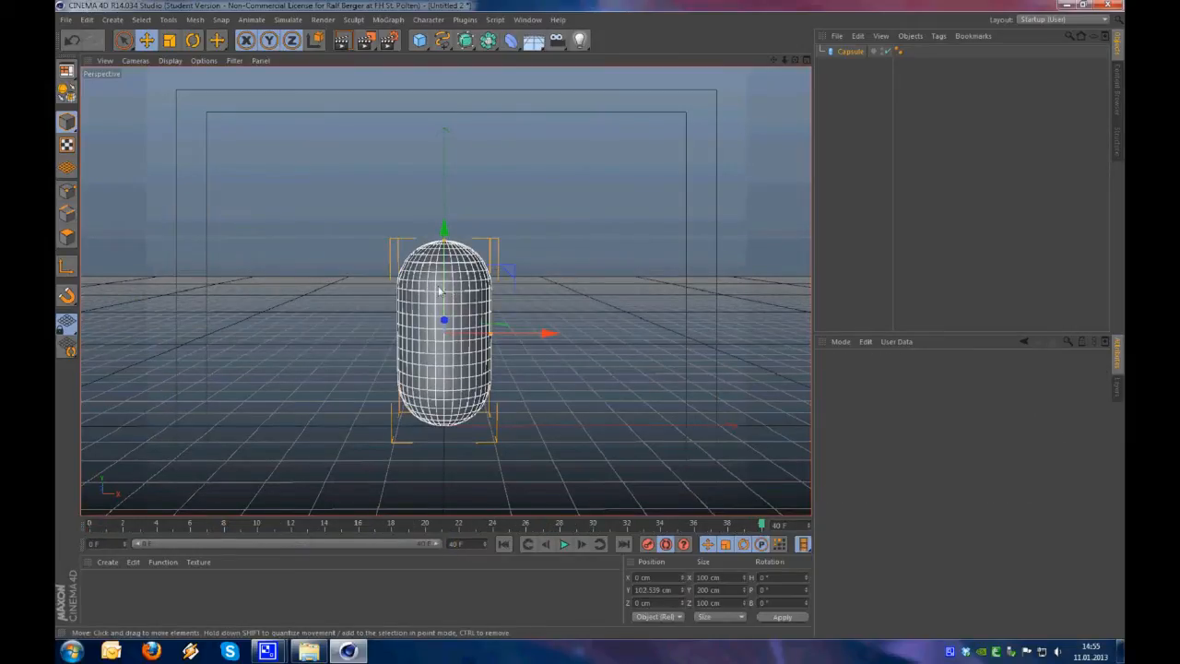
Keyframe the capsule raised to about 387 cm in Y at frame 40
{"action": "left_click_drag", "start_coordinate": [443, 291], "coordinate": [444, 68]}
{"action": "right_click_drag", "start_coordinate": [476, 387], "coordinate": [405, 390], "text": "alt"}
{"action": "middle_click_drag", "start_coordinate": [446, 388], "coordinate": [451, 481], "text": "alt"}
{"action": "left_click_drag", "start_coordinate": [451, 476], "coordinate": [462, 477], "text": "alt"}
{"action": "middle_click_drag", "start_coordinate": [462, 476], "coordinate": [458, 424], "text": "alt"}
{"action": "left_click_drag", "start_coordinate": [453, 177], "coordinate": [453, 149]}
{"action": "middle_click_drag", "start_coordinate": [506, 369], "coordinate": [503, 354], "text": "alt"}
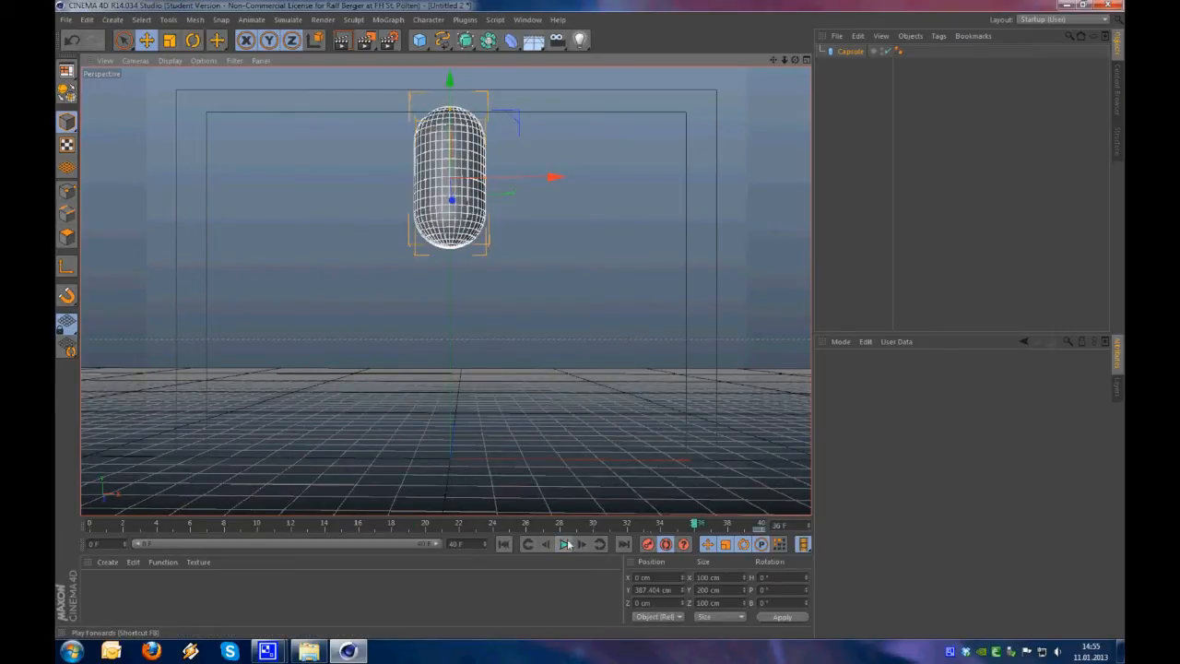
Copy the frame 40 key to frame 0 and lower the capsule to about 91 cm in Y at frame 20
{"action": "left_click", "coordinate": [760, 530]}
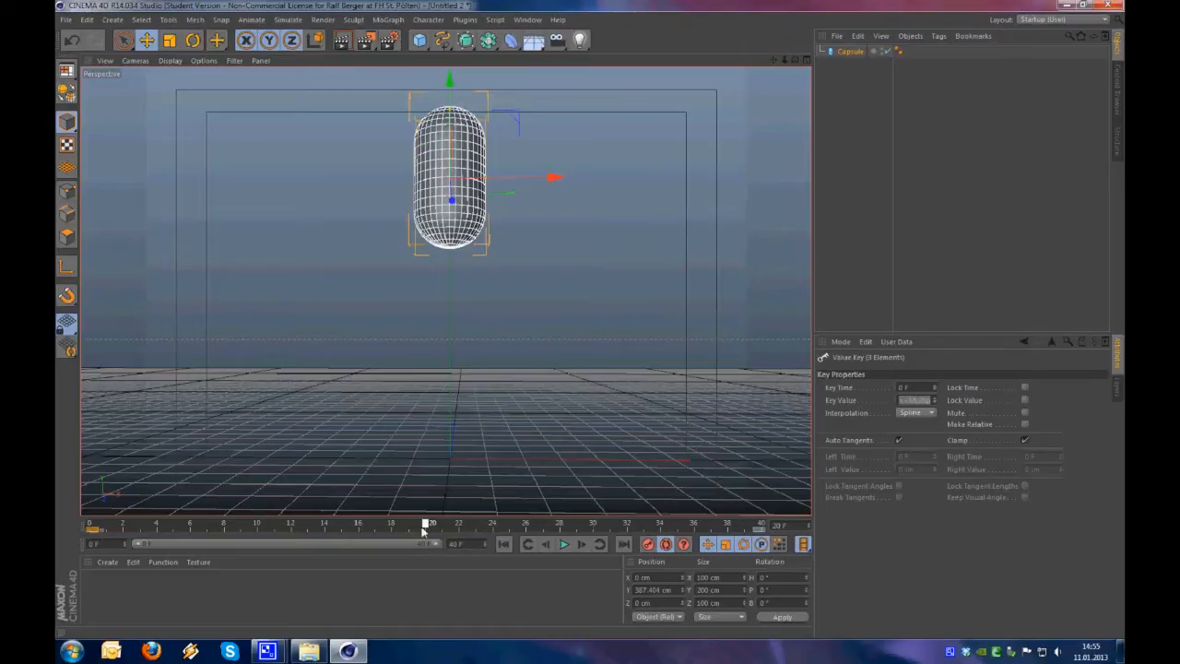
{"action": "left_click_drag", "start_coordinate": [452, 118], "coordinate": [461, 330]}
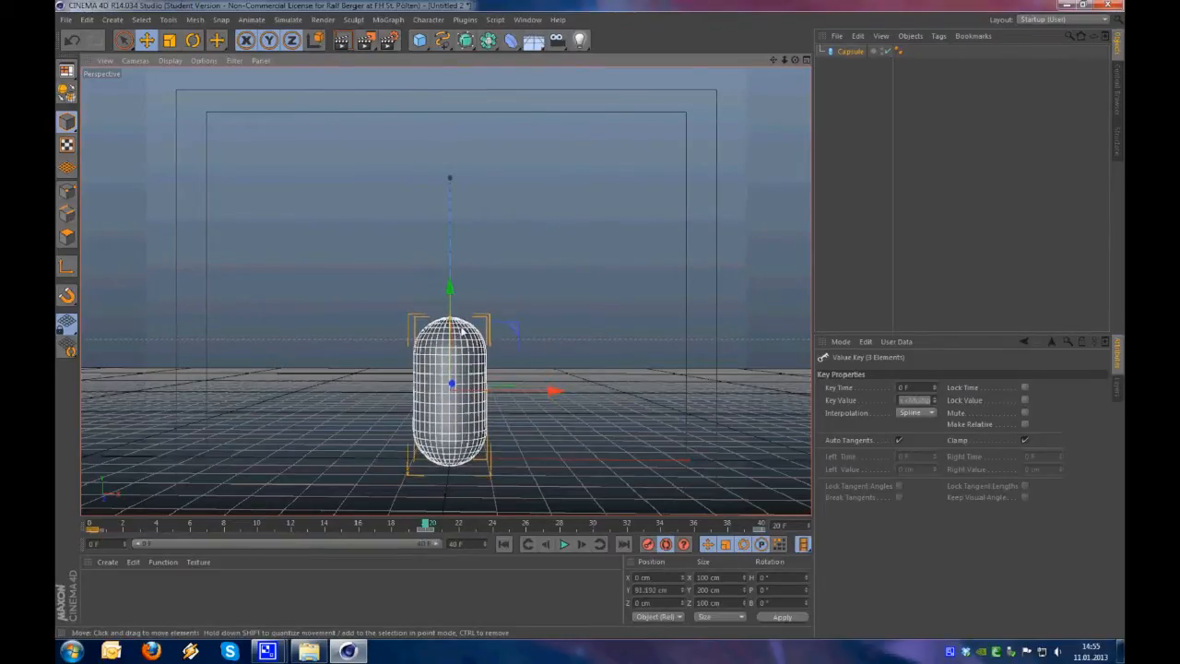
Play the capsule's bounce, deselect the capsule and scrub around frame 20 to examine the motion at the ground
{"action": "left_click", "coordinate": [562, 545]}
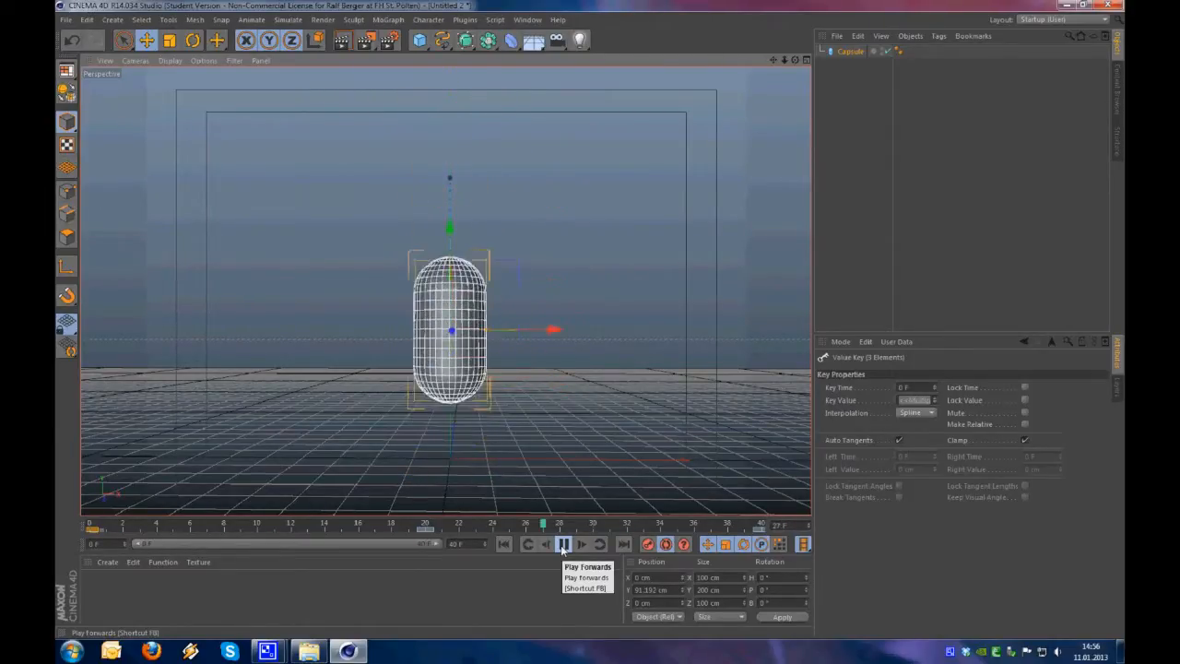
{"action": "left_click", "coordinate": [562, 544]}
{"action": "left_click", "coordinate": [490, 526]}
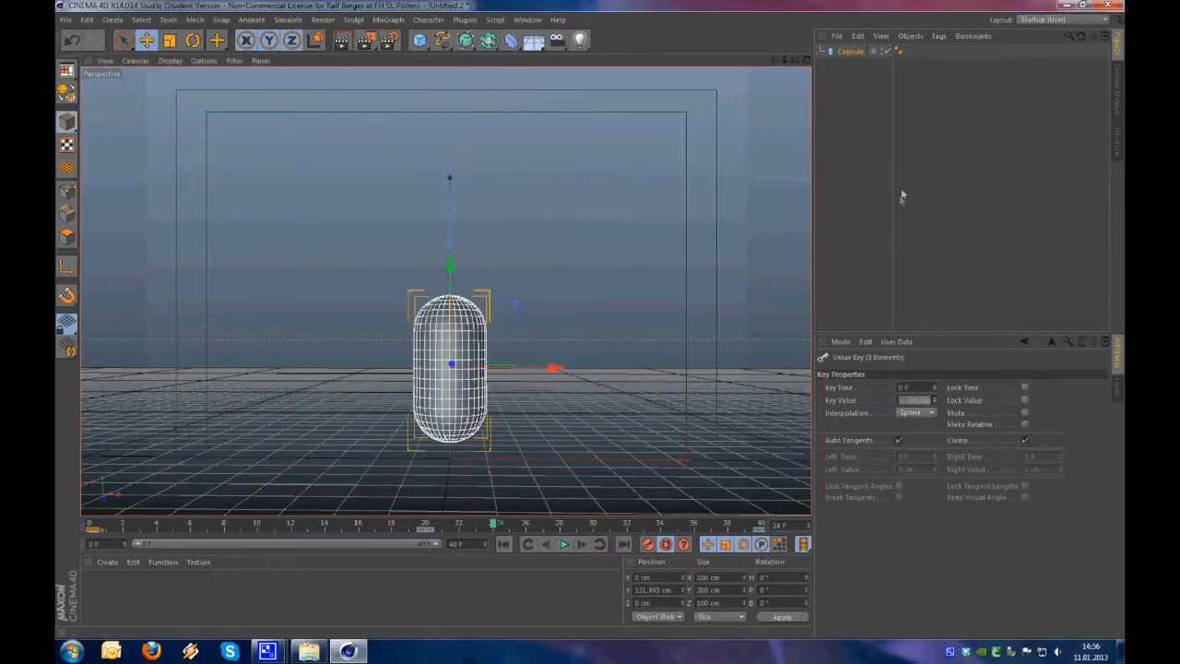
{"action": "left_click", "coordinate": [899, 194]}
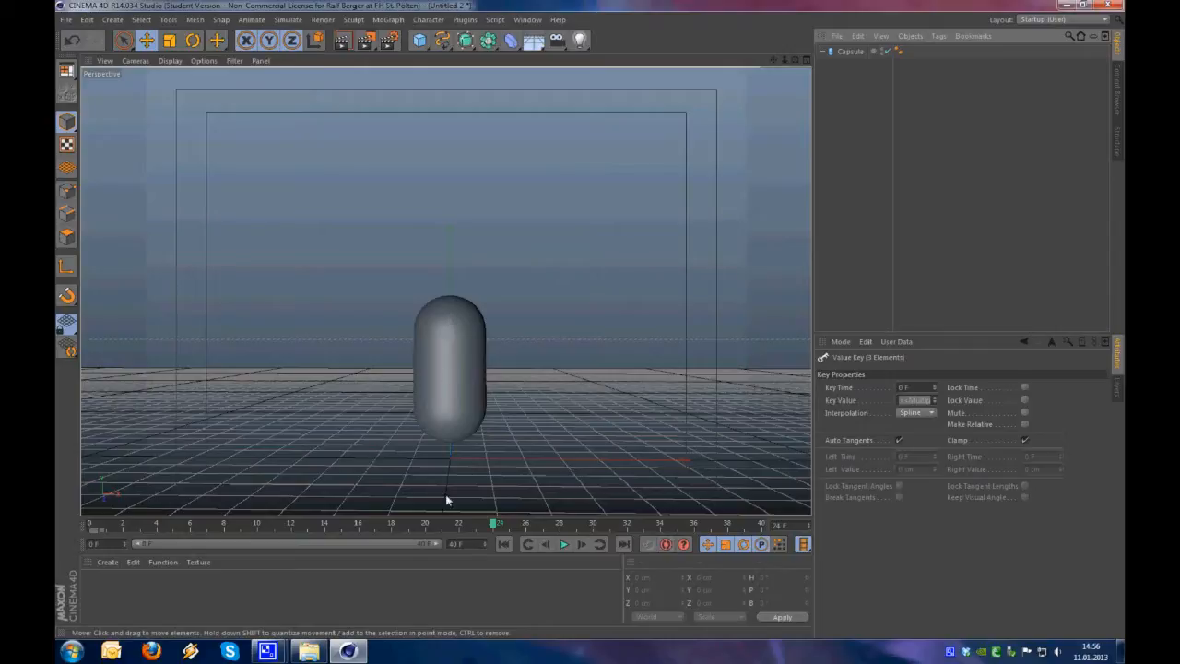
{"action": "left_click_drag", "start_coordinate": [473, 525], "coordinate": [422, 549]}
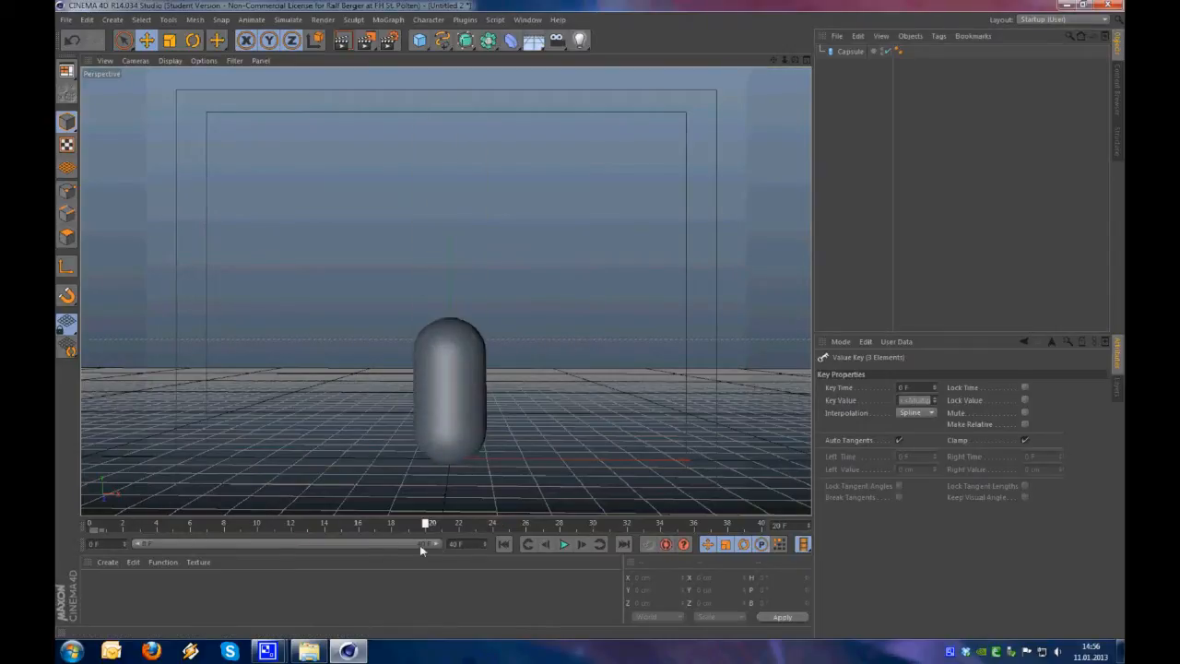
Switch the interface to the Animation layout and fit the capsule's keys from frame 0 to 40 in the Timeline
{"action": "left_click", "coordinate": [1055, 22]}
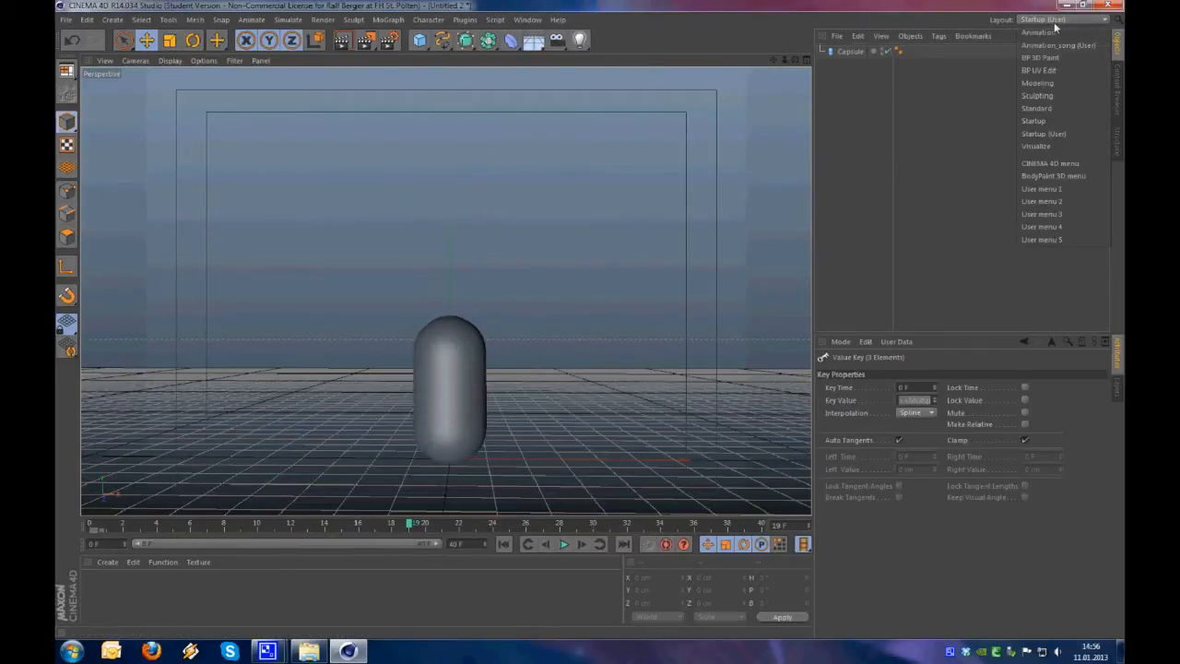
{"action": "left_click", "coordinate": [1050, 33]}
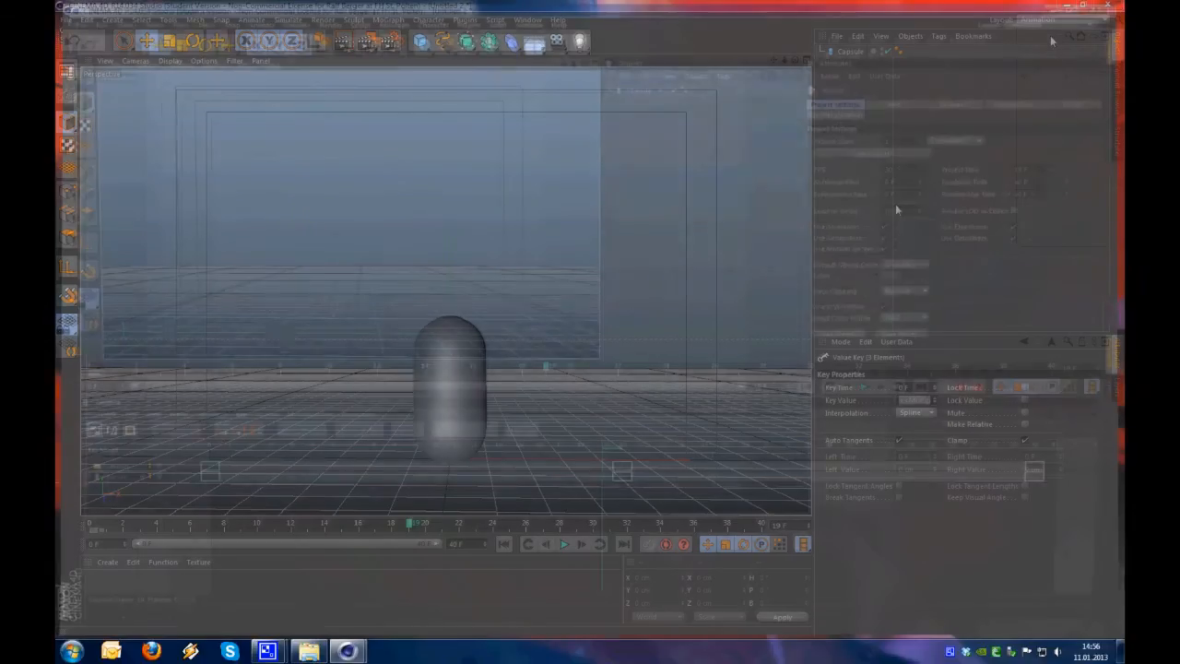
{"action": "right_click_drag", "start_coordinate": [686, 515], "coordinate": [710, 511], "text": "alt"}
{"action": "left_click_drag", "start_coordinate": [542, 500], "coordinate": [175, 468]}
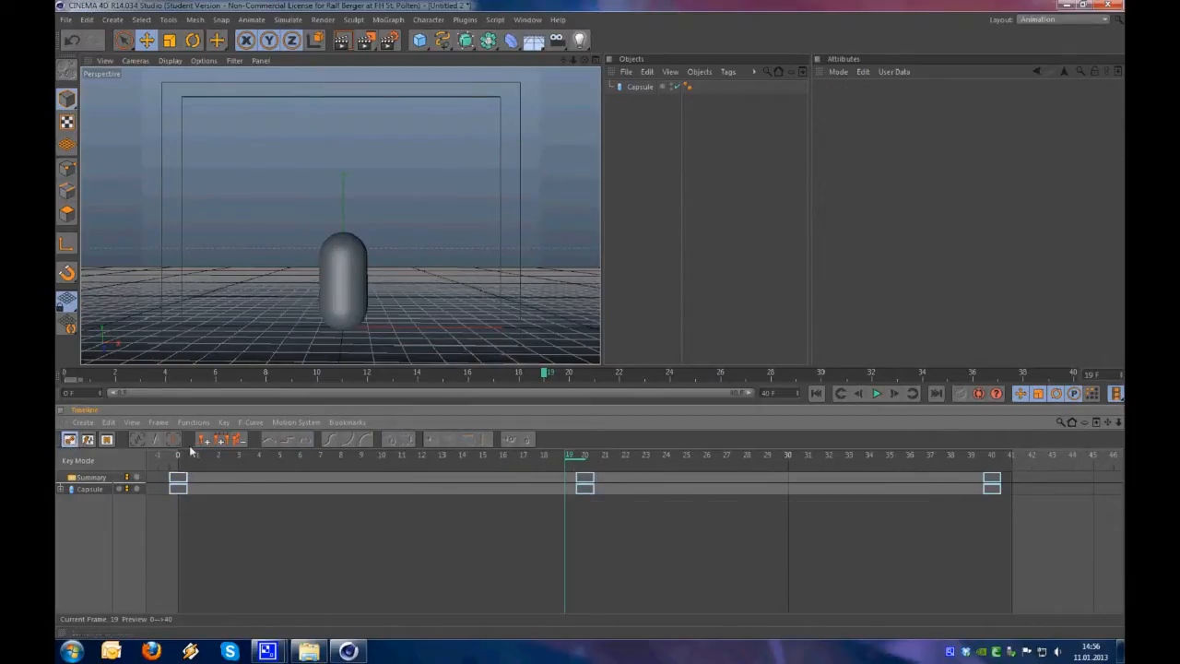
Switch the Timeline to F-Curve mode and display the capsule's animation curves
{"action": "left_click", "coordinate": [88, 440]}
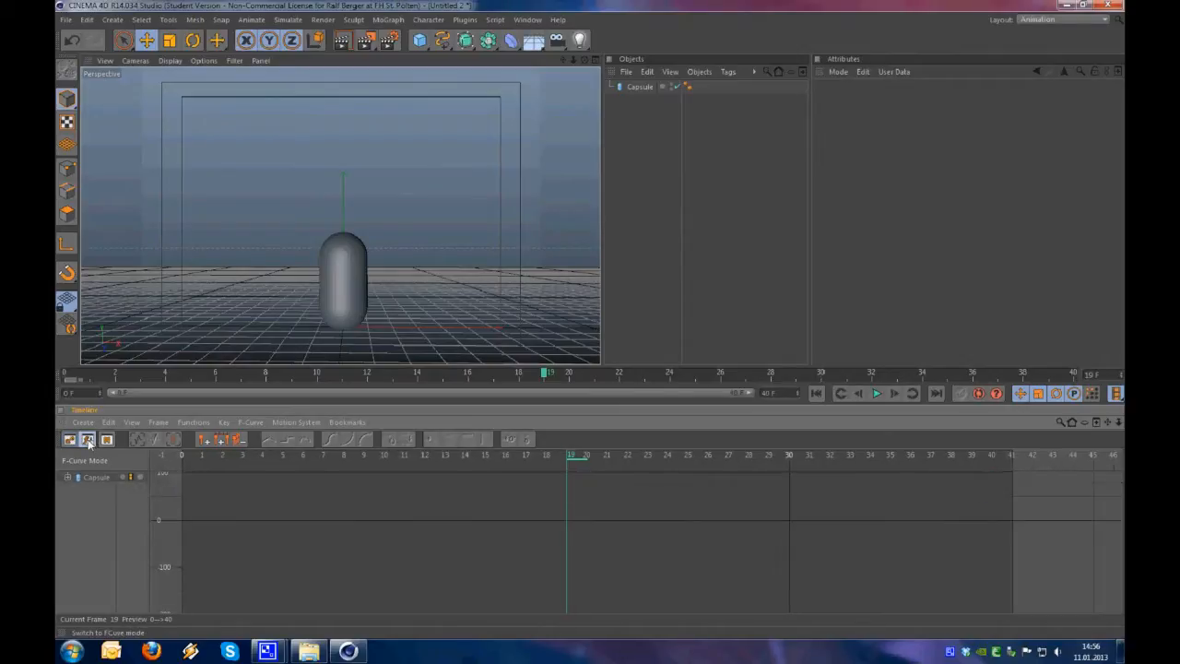
{"action": "left_click", "coordinate": [71, 440]}
{"action": "left_click", "coordinate": [87, 440]}
{"action": "key", "text": "space"}
{"action": "key", "text": "Tab"}
{"action": "left_click", "coordinate": [90, 478]}
{"action": "key", "text": "h"}
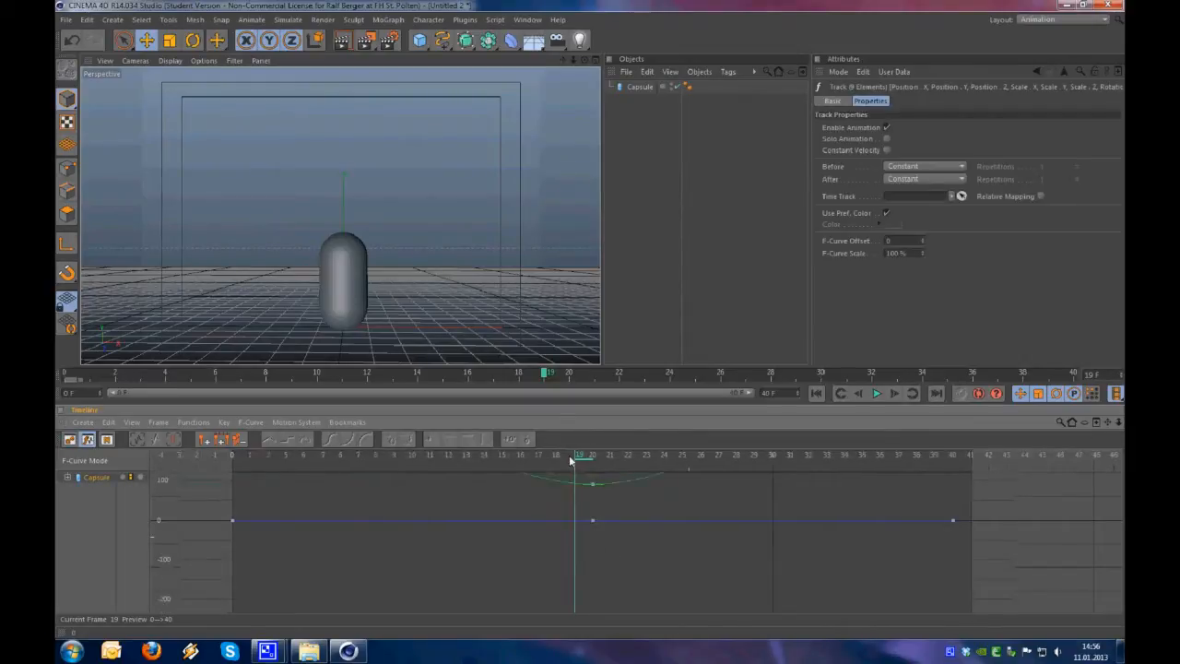
Expand the capsule's Position, Scale and Rotation tracks beside the F-curves
{"action": "right_click_drag", "start_coordinate": [604, 450], "coordinate": [692, 539], "text": "alt"}
{"action": "middle_click_drag", "start_coordinate": [692, 539], "coordinate": [678, 564], "text": "alt"}
{"action": "right_click_drag", "start_coordinate": [678, 564], "coordinate": [606, 453], "text": "alt"}
{"action": "mouse_move", "coordinate": [592, 453]}
{"action": "right_mouse_down", "text": "alt"}
{"action": "mouse_move", "coordinate": [570, 457]}
{"action": "mouse_move", "coordinate": [592, 451]}
{"action": "right_mouse_up", "text": "alt"}
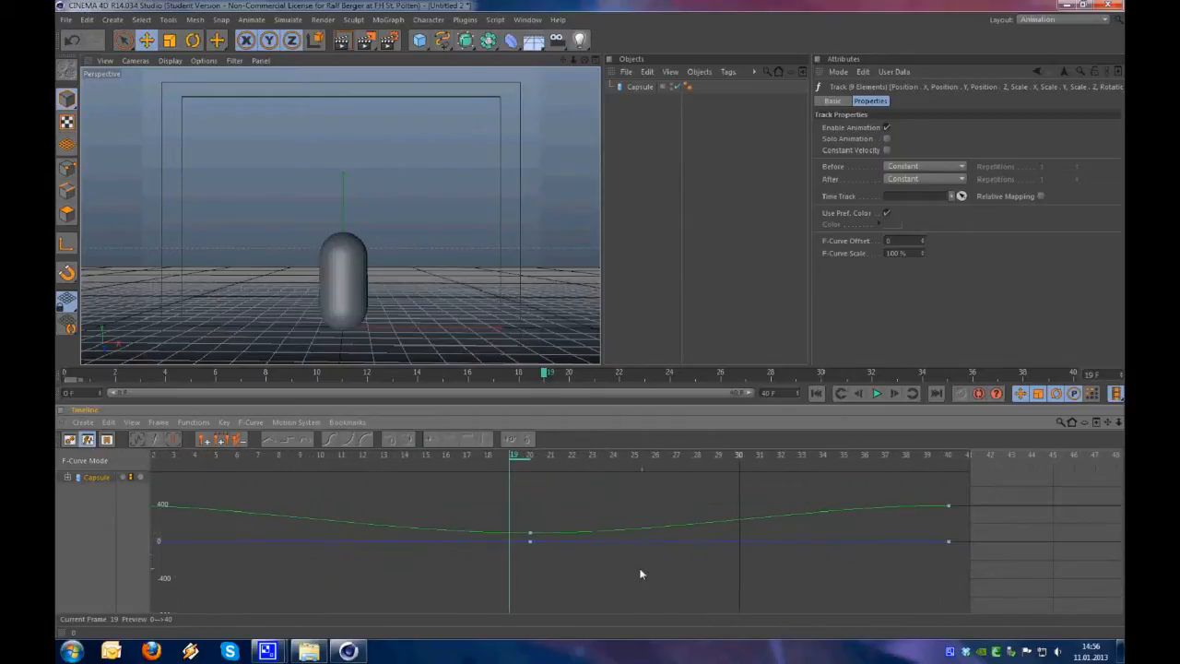
{"action": "left_click", "coordinate": [67, 477]}
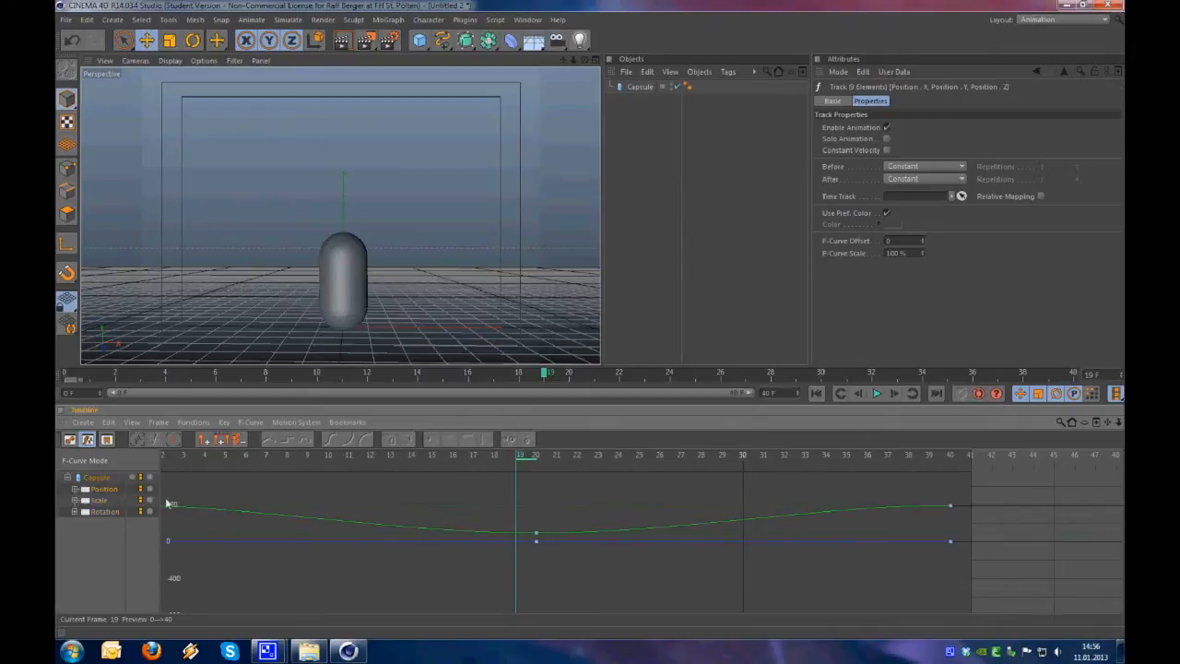
Expand the capsule's Position track and display its Position Y curve in the F-curve view
{"action": "left_click", "coordinate": [75, 489]}
{"action": "left_click", "coordinate": [101, 511]}
{"action": "right_click_drag", "start_coordinate": [590, 454], "coordinate": [589, 553], "text": "alt"}
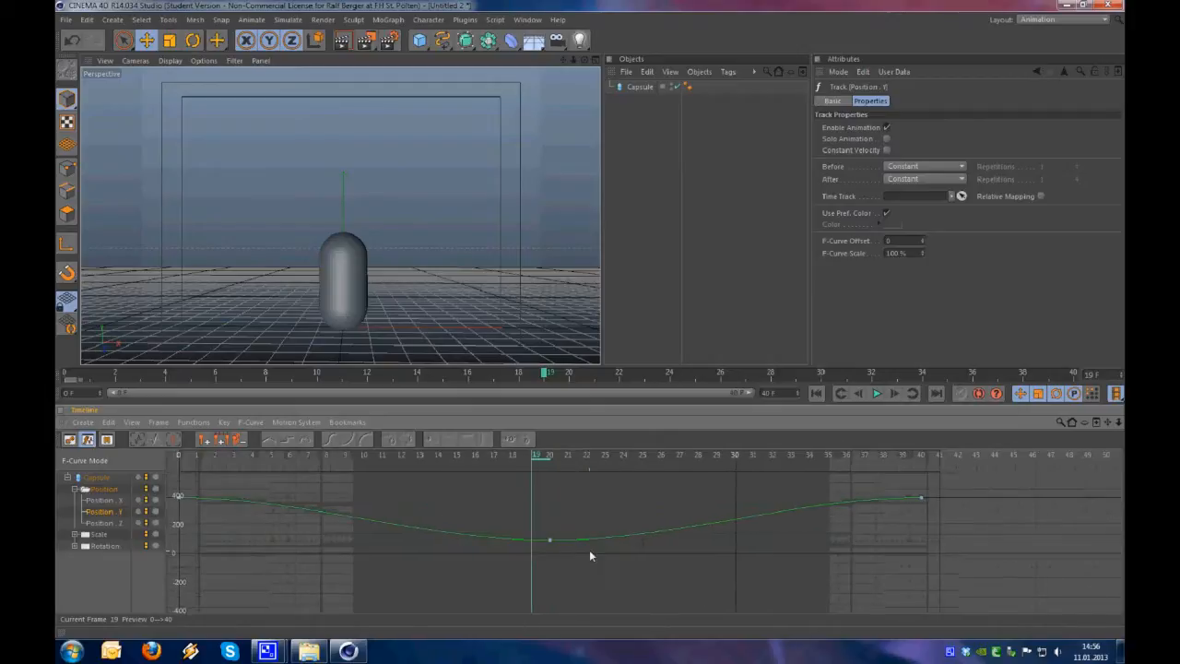
{"action": "middle_click_drag", "start_coordinate": [590, 553], "coordinate": [590, 453], "text": "alt"}
{"action": "right_click_drag", "start_coordinate": [591, 452], "coordinate": [590, 454], "text": "alt"}
Switch between the Position X, Y and Z tracks to compare their curves
{"action": "left_click", "coordinate": [114, 503]}
{"action": "left_click", "coordinate": [120, 520]}
{"action": "left_click", "coordinate": [116, 501]}
{"action": "left_click", "coordinate": [123, 512]}
{"action": "left_click", "coordinate": [119, 500]}
{"action": "left_click", "coordinate": [121, 521]}
{"action": "left_click", "coordinate": [124, 502]}
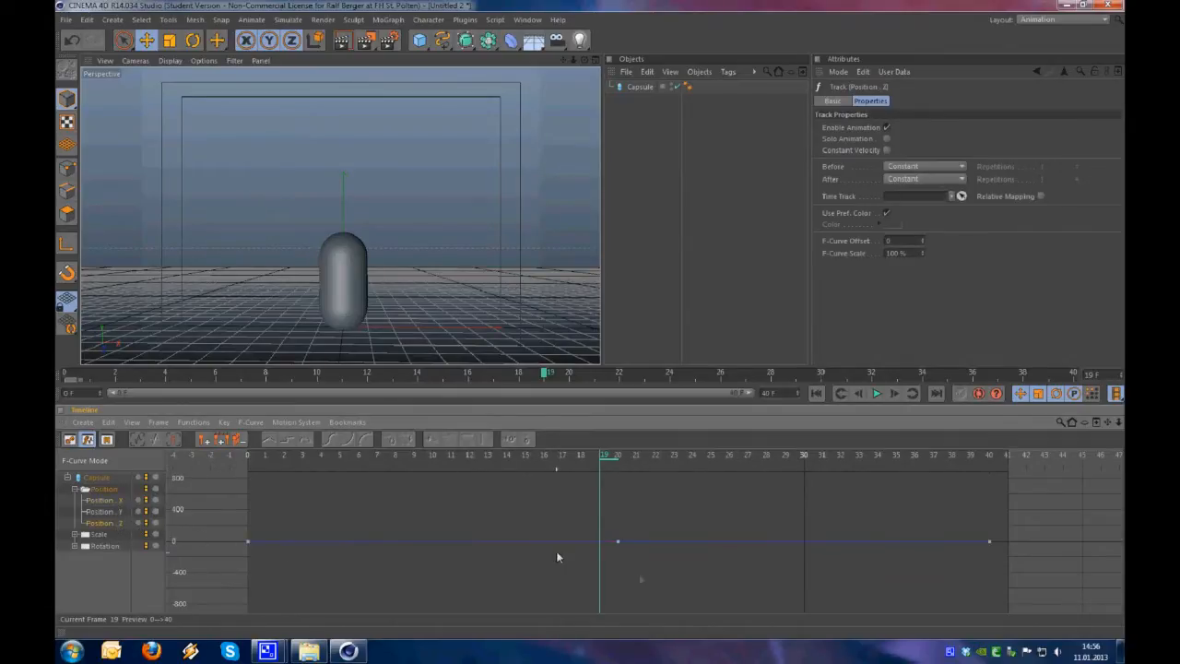
Display only the Position Y curve with its full range from frame 0 to 40 in view
{"action": "right_click_drag", "start_coordinate": [351, 293], "coordinate": [384, 248], "text": "alt"}
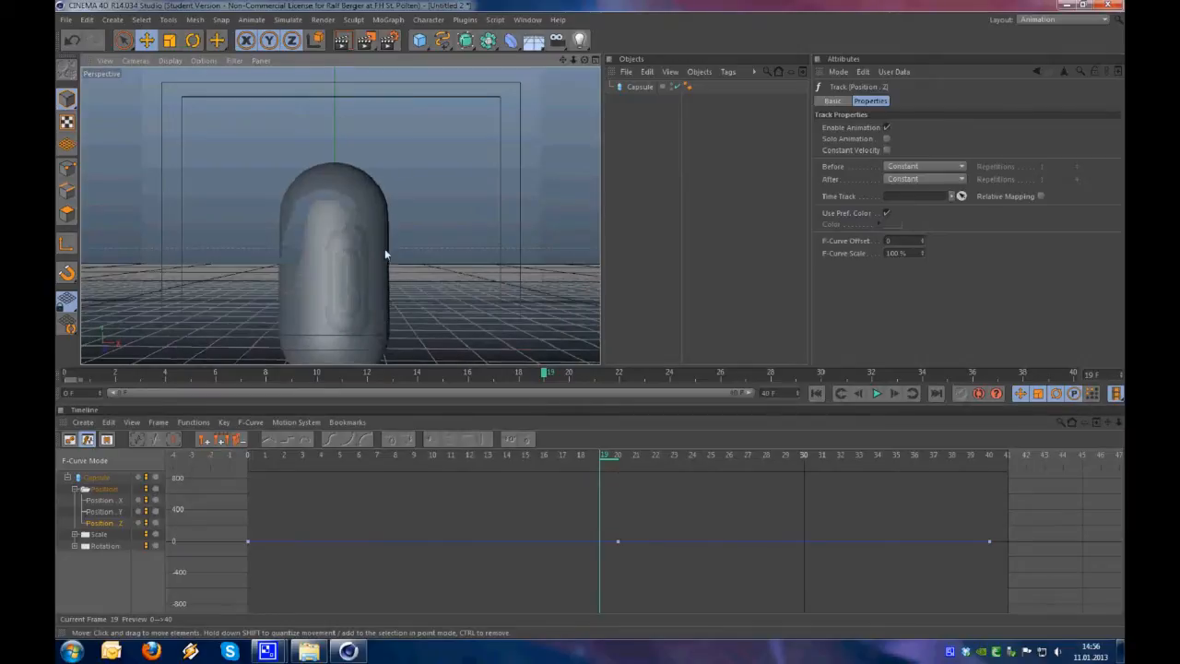
{"action": "left_click_drag", "start_coordinate": [384, 248], "coordinate": [347, 285], "text": "alt"}
{"action": "right_click_drag", "start_coordinate": [348, 285], "coordinate": [344, 295], "text": "alt"}
{"action": "middle_click_drag", "start_coordinate": [344, 295], "coordinate": [344, 271], "text": "alt"}
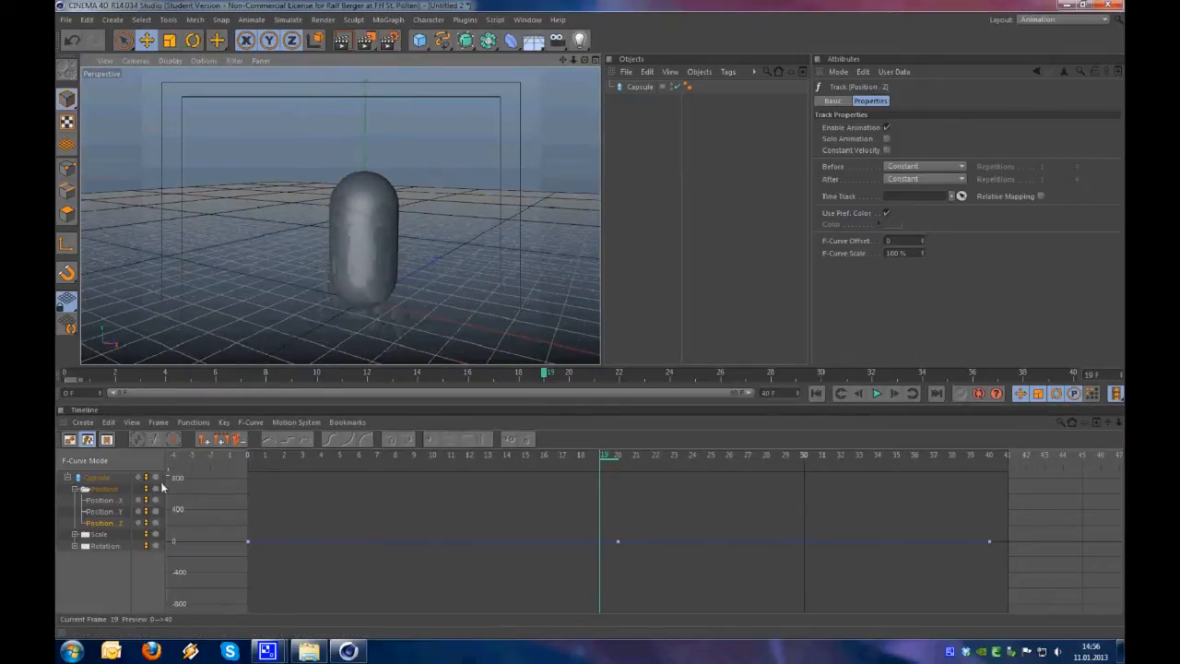
{"action": "left_click", "coordinate": [115, 512]}
{"action": "right_click_drag", "start_coordinate": [695, 612], "coordinate": [668, 595], "text": "alt"}
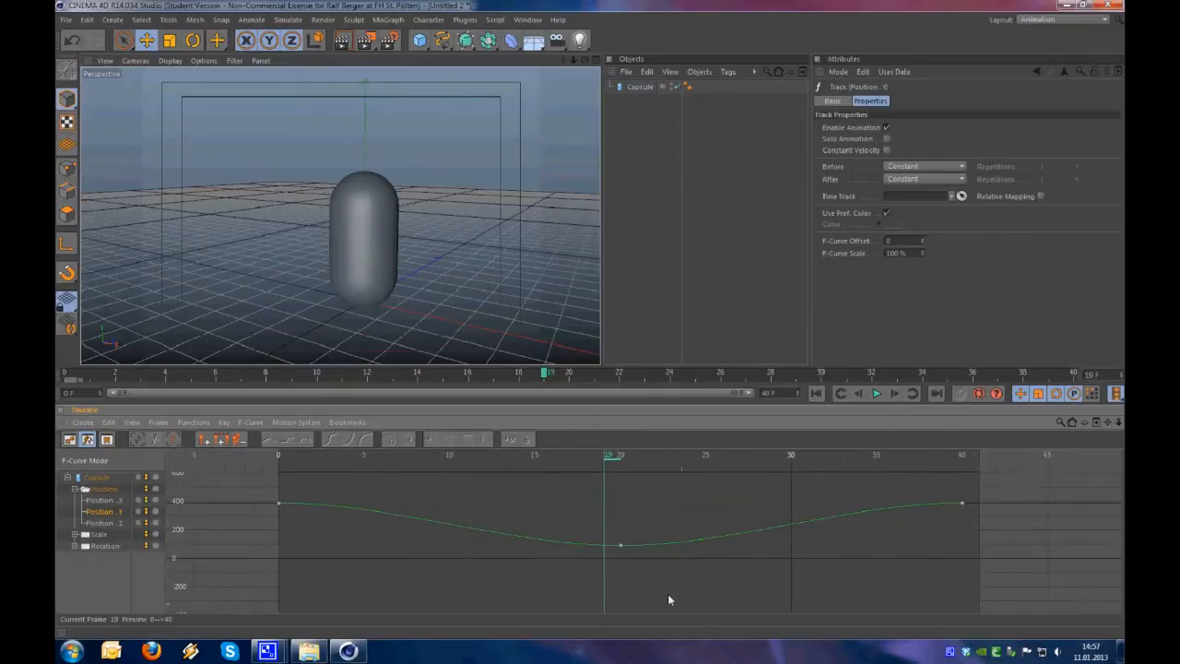
Scrub and play the bounce to compare the capsule's motion with its Position Y curve, ending at frame 20
{"action": "left_click_drag", "start_coordinate": [609, 462], "coordinate": [382, 458]}
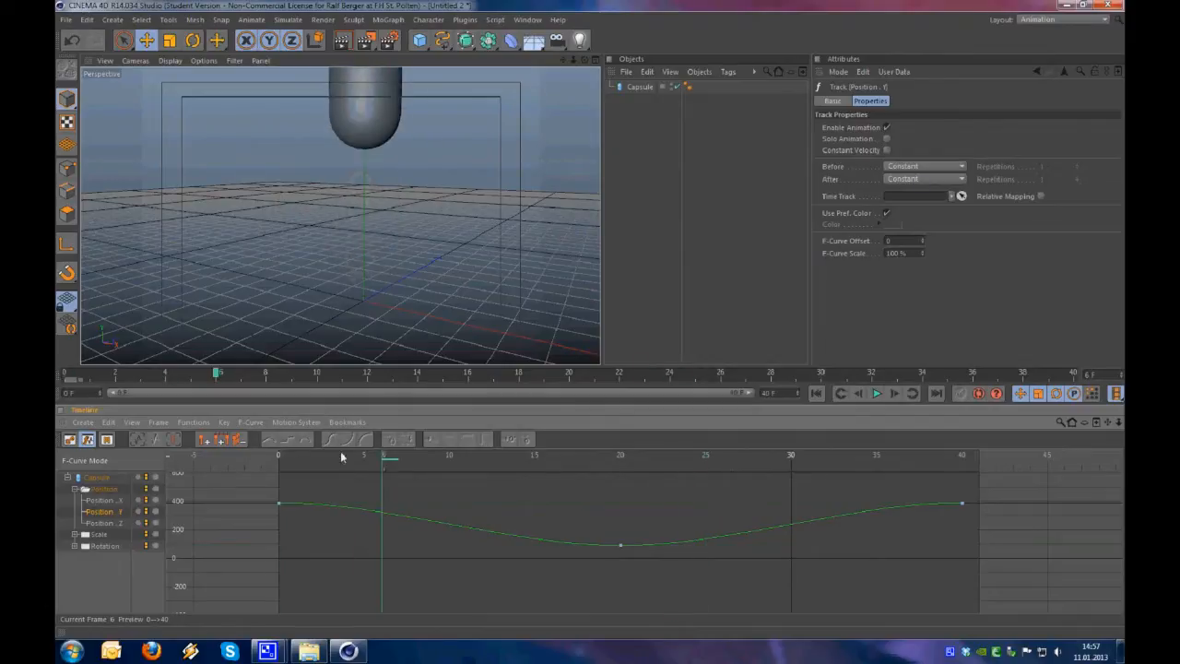
{"action": "left_click", "coordinate": [877, 393]}
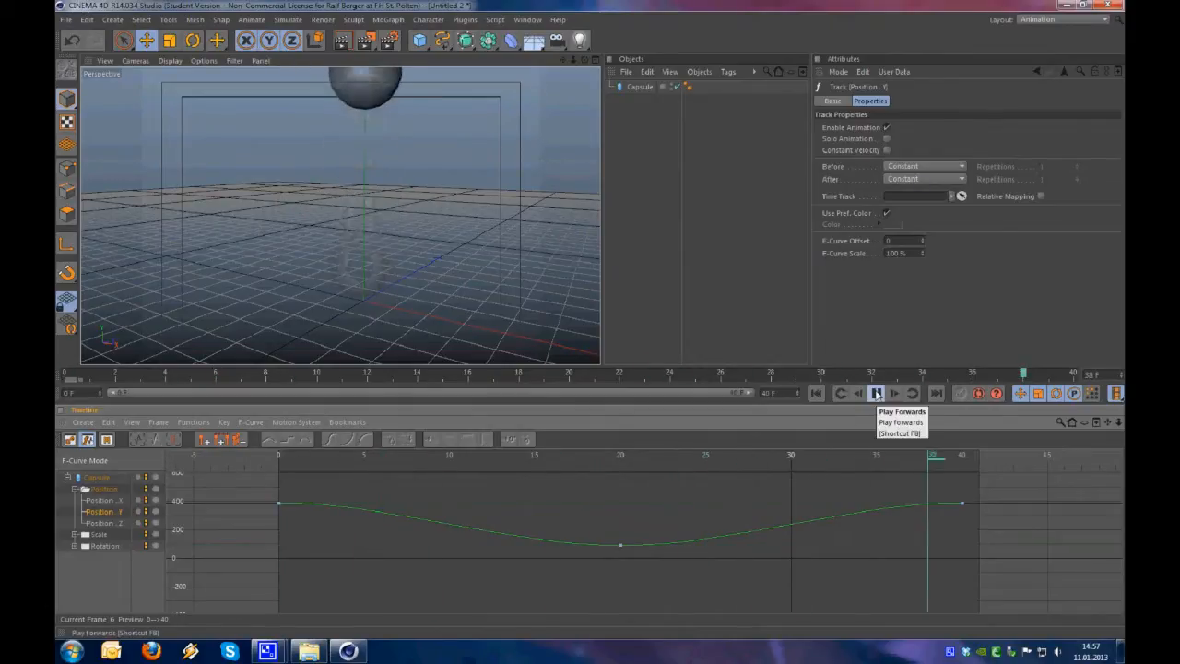
{"action": "left_click", "coordinate": [675, 454]}
{"action": "left_click_drag", "start_coordinate": [678, 454], "coordinate": [627, 456]}
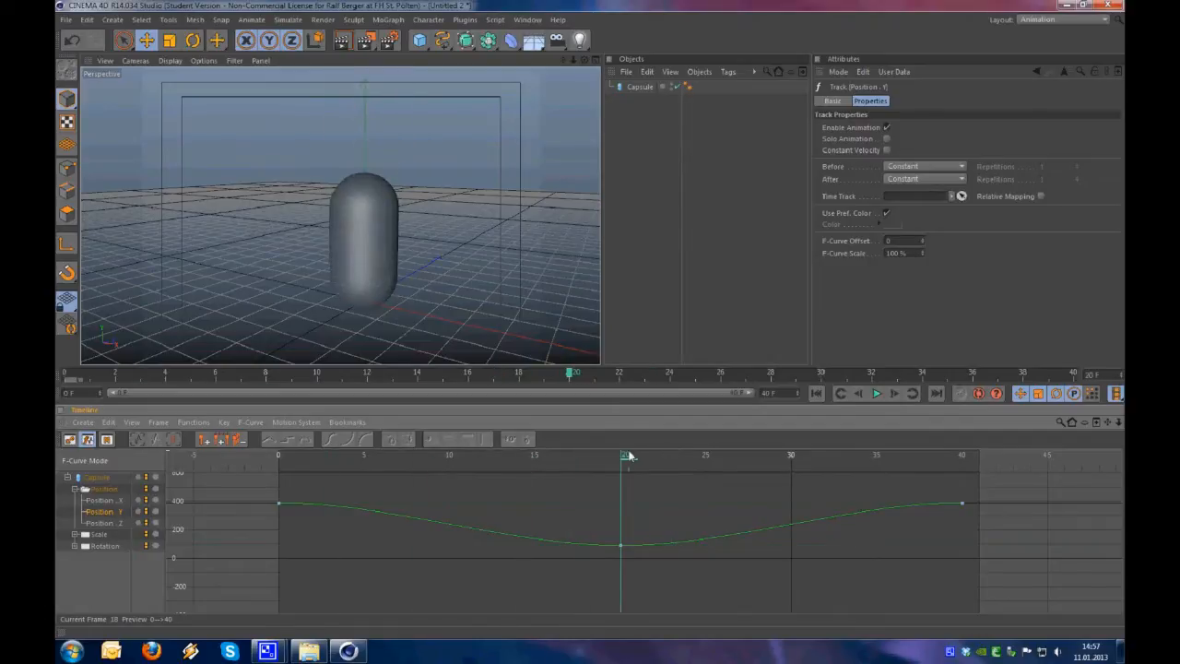
{"action": "left_click_drag", "start_coordinate": [627, 455], "coordinate": [624, 415]}
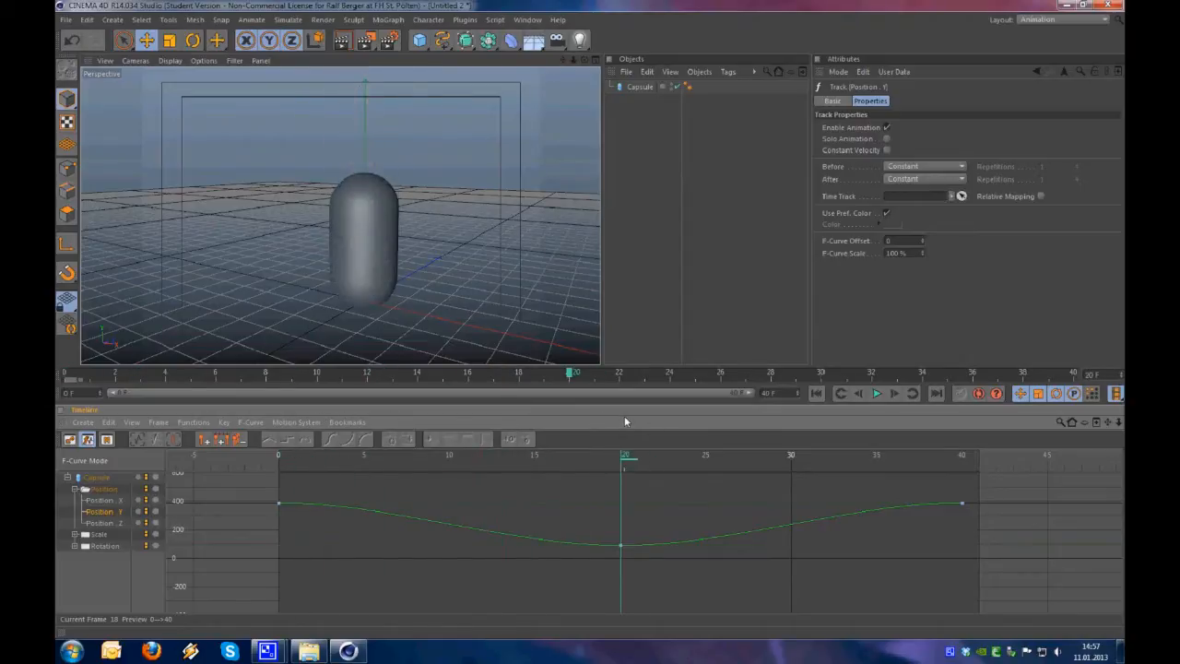
Shorten both tangents of the Position Y key at frame 20 to about 0.36 frames, keeping them horizontal
{"action": "left_click", "coordinate": [622, 546]}
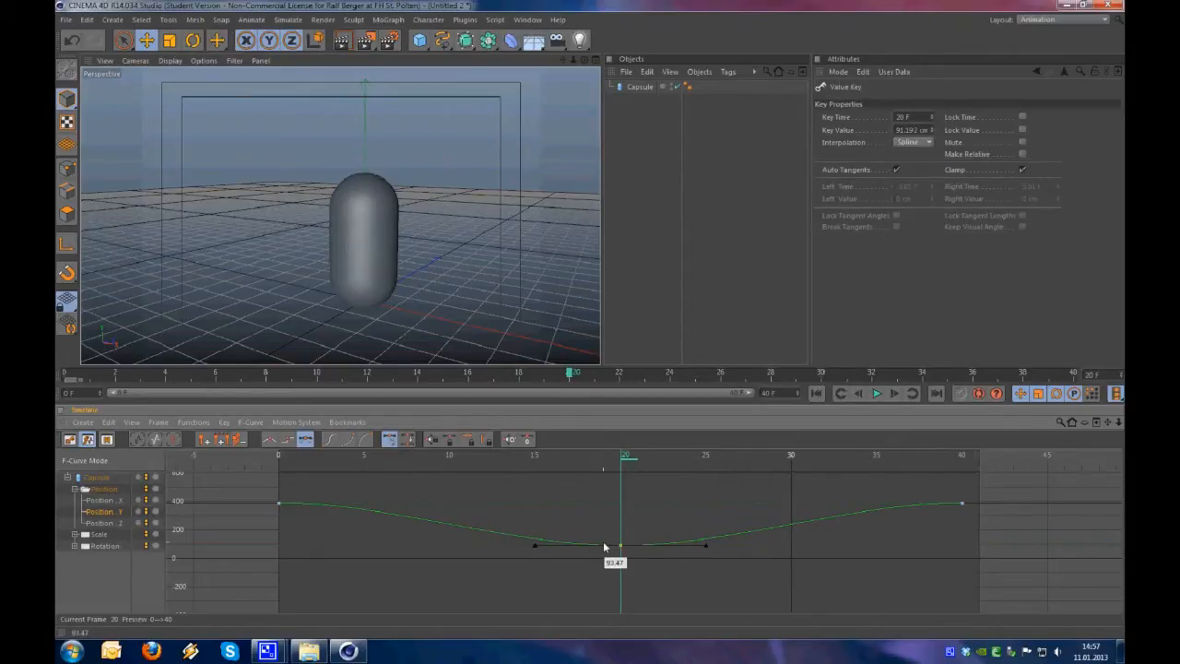
{"action": "left_click", "coordinate": [706, 546]}
{"action": "left_click_drag", "start_coordinate": [626, 545], "coordinate": [625, 544]}
{"action": "right_click_drag", "start_coordinate": [618, 550], "coordinate": [629, 470], "text": "alt"}
Return to frame 0 and play the animation to check the sharper bounce
{"action": "left_click_drag", "start_coordinate": [633, 456], "coordinate": [417, 456]}
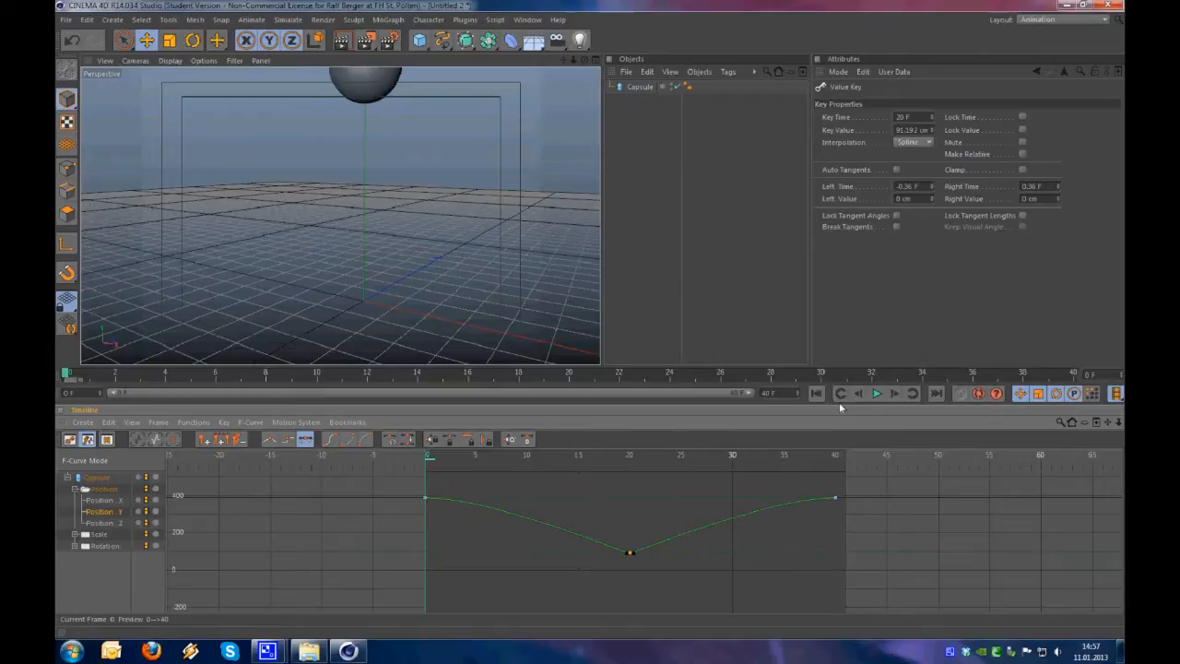
{"action": "left_click", "coordinate": [875, 394]}
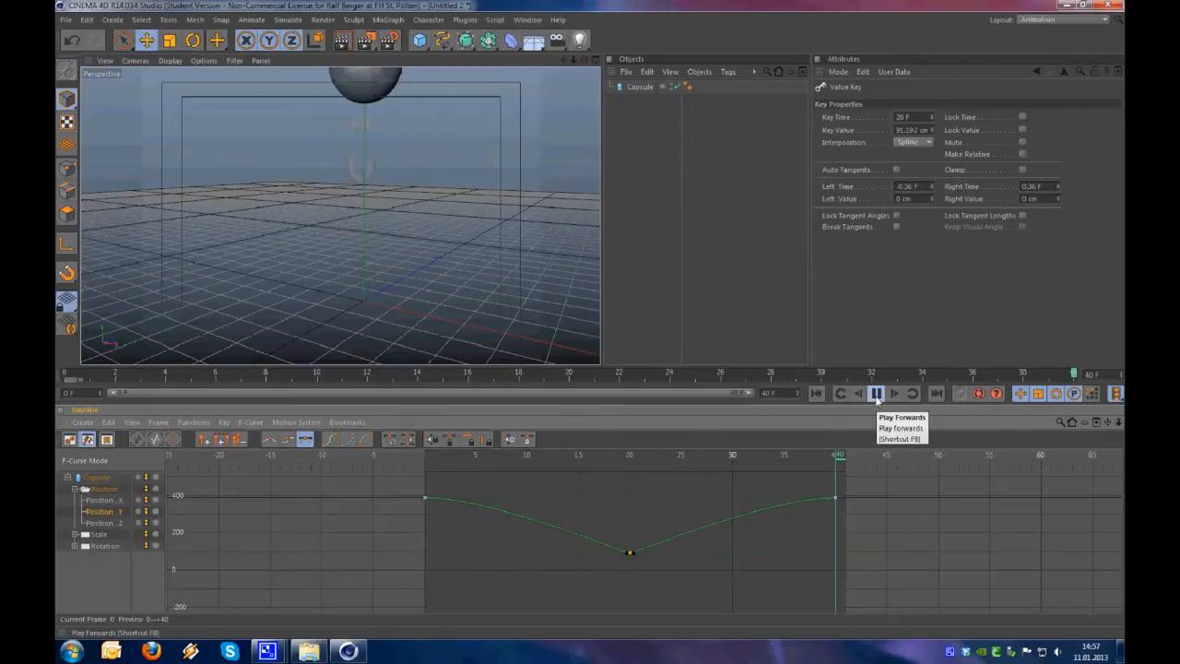
{"action": "left_click", "coordinate": [876, 394]}
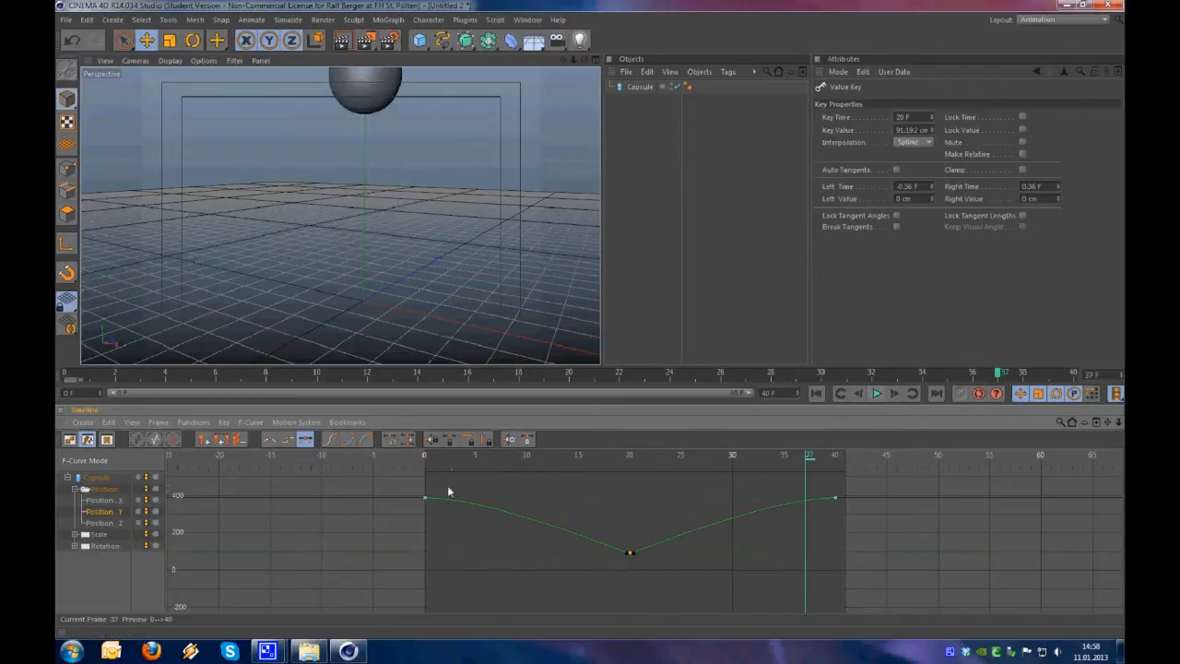
Lengthen the tangent of the Position Y key at frame 0 to about 10.5 frames, almost horizontally
{"action": "left_click", "coordinate": [426, 497]}
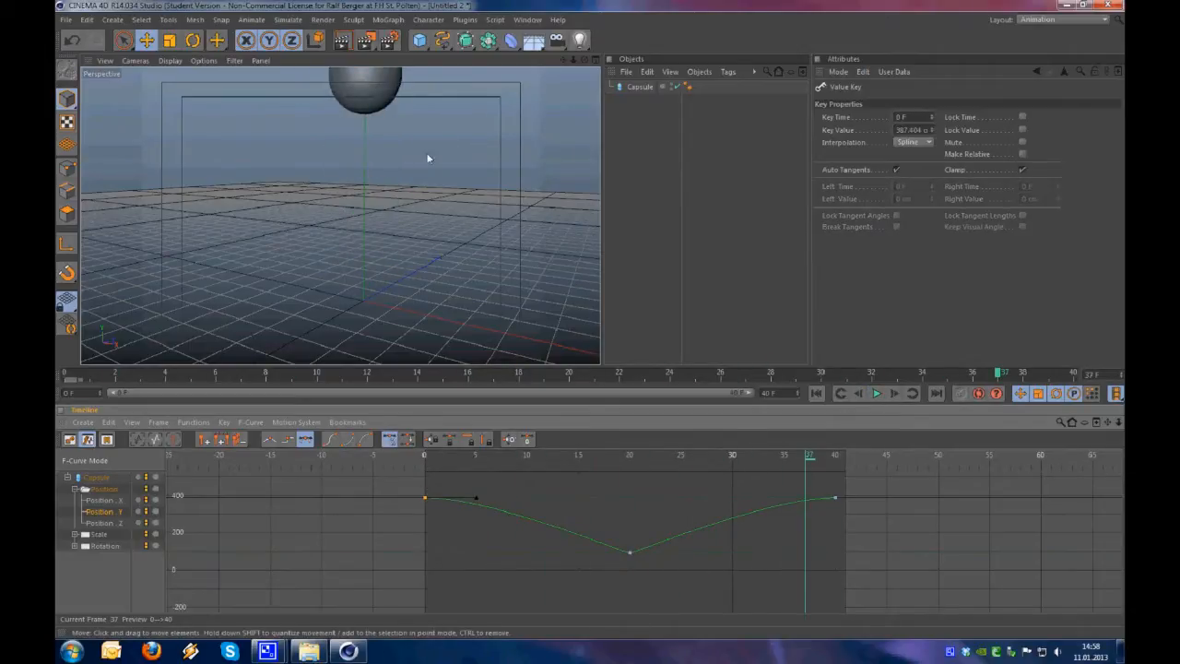
{"action": "scroll", "coordinate": [457, 195], "scroll_direction": "up", "scroll_amount": 2}
{"action": "scroll", "coordinate": [457, 195], "scroll_direction": "down", "scroll_amount": 4}
{"action": "left_click_drag", "start_coordinate": [406, 215], "coordinate": [436, 192], "text": "alt"}
{"action": "left_click_drag", "start_coordinate": [419, 104], "coordinate": [394, 176], "text": "alt"}
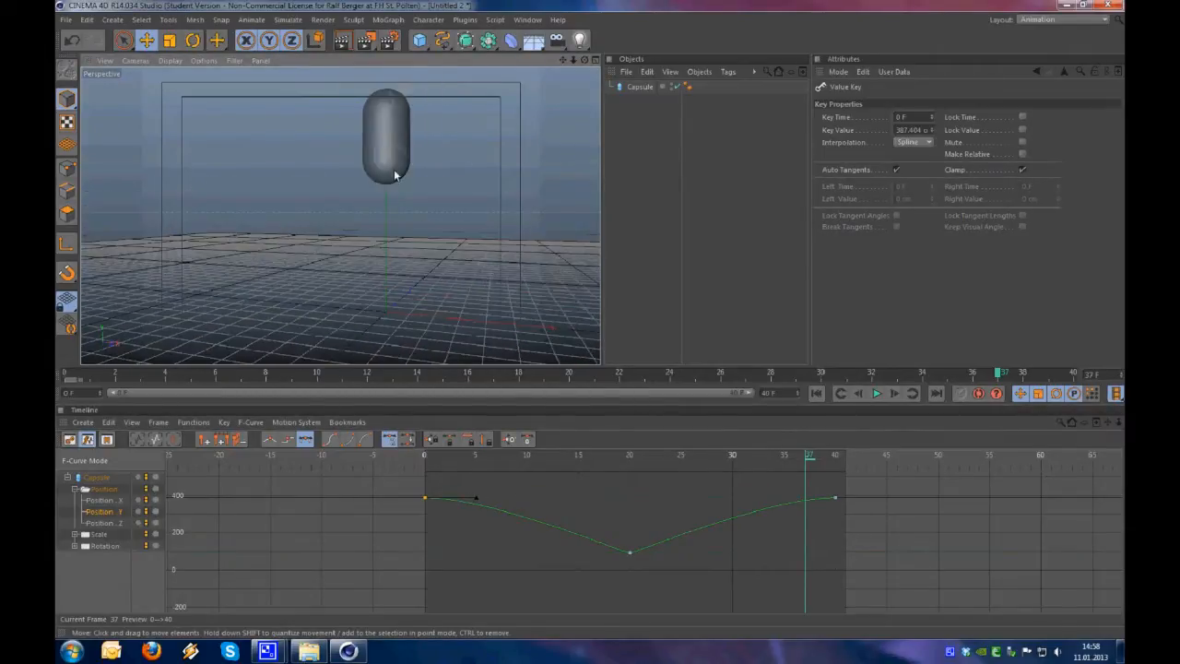
{"action": "left_click", "coordinate": [481, 500]}
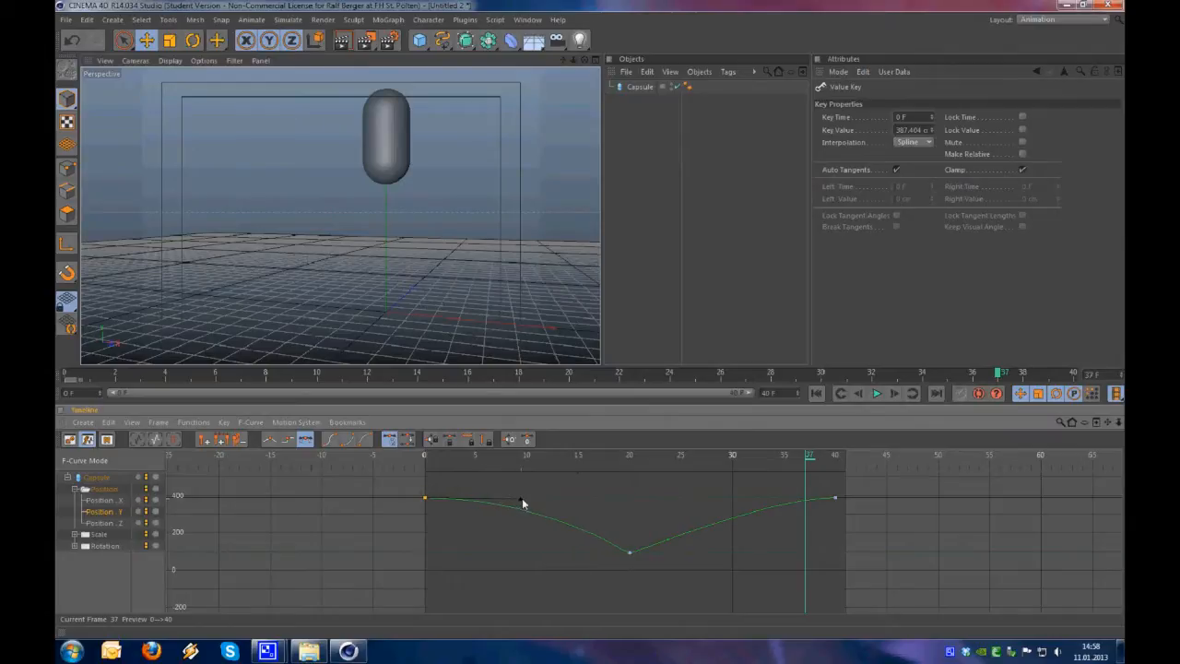
{"action": "left_click", "coordinate": [531, 501]}
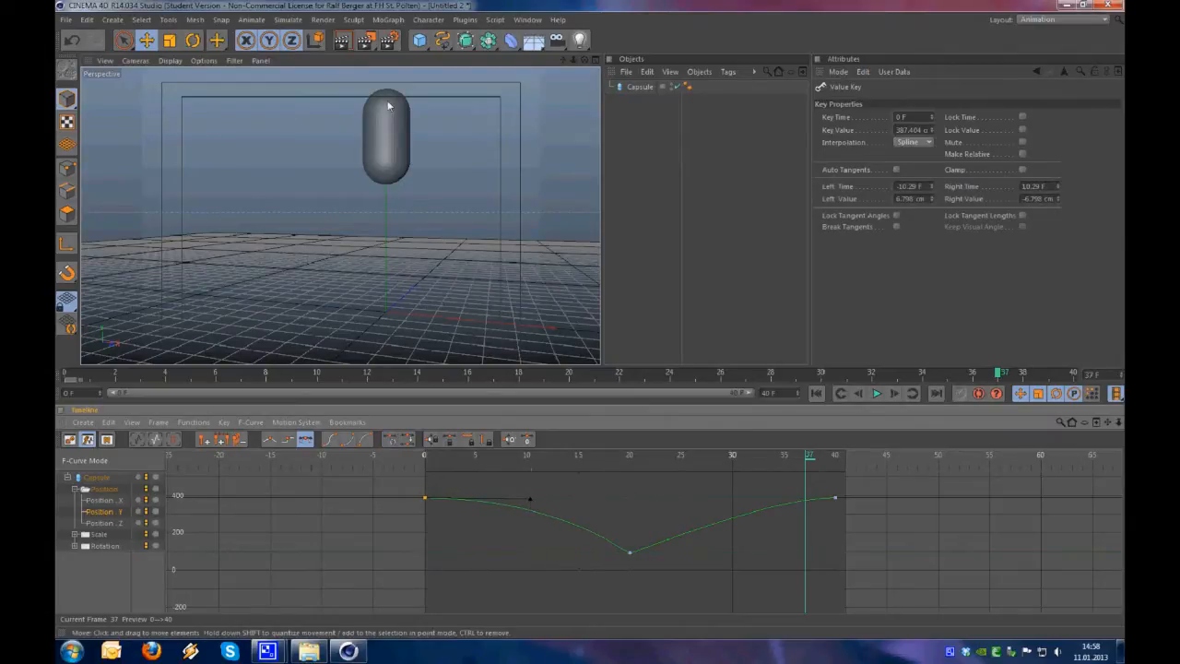
Lengthen the left tangent of the Position Y key at frame 40 to about 11 frames, almost horizontally
{"action": "left_click", "coordinate": [836, 499]}
{"action": "left_click_drag", "start_coordinate": [784, 500], "coordinate": [722, 498]}
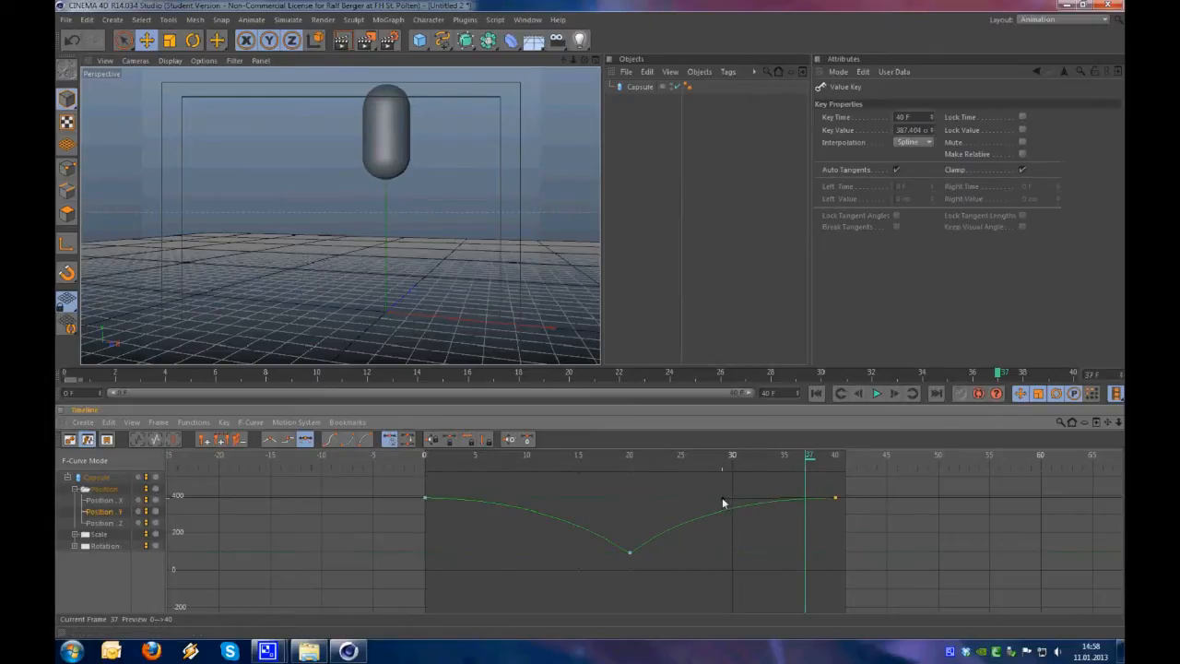
{"action": "right_click_drag", "start_coordinate": [376, 137], "coordinate": [414, 152], "text": "alt"}
{"action": "middle_click_drag", "start_coordinate": [414, 152], "coordinate": [397, 173], "text": "alt"}
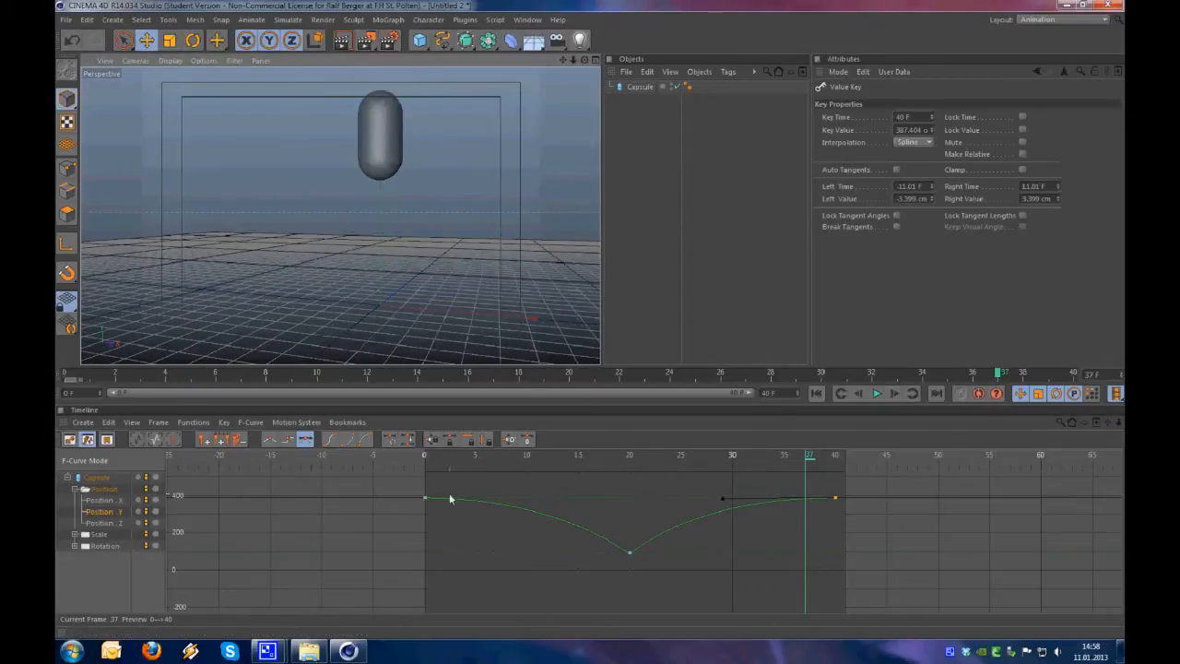
Play the reshaped bounce, scrub to the ground contact at frame 20 and show all of the capsule's curves
{"action": "left_click", "coordinate": [425, 498]}
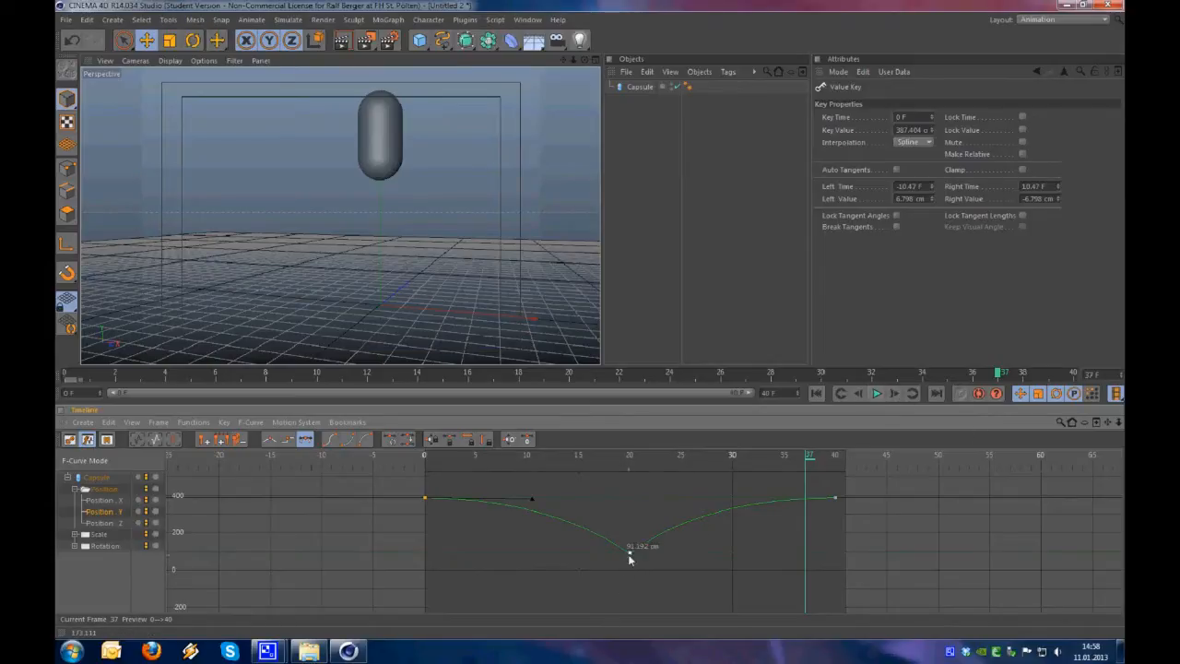
{"action": "left_click", "coordinate": [877, 396]}
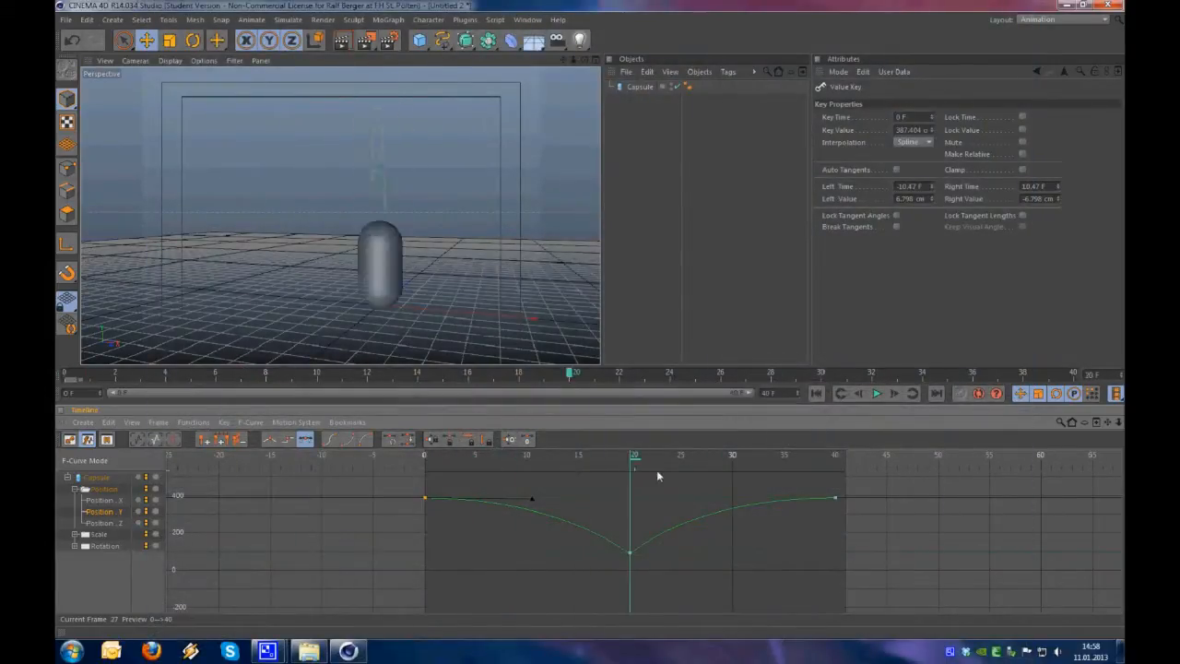
{"action": "left_click_drag", "start_coordinate": [411, 458], "coordinate": [632, 462]}
{"action": "left_click", "coordinate": [99, 504]}
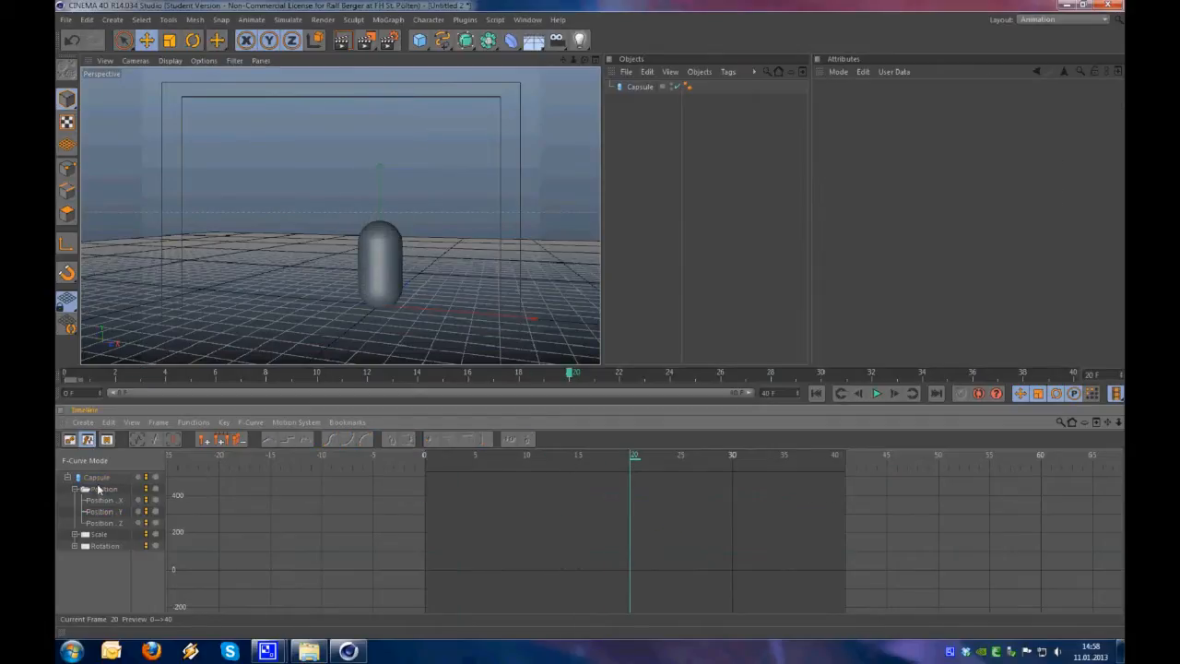
{"action": "left_click", "coordinate": [100, 489]}
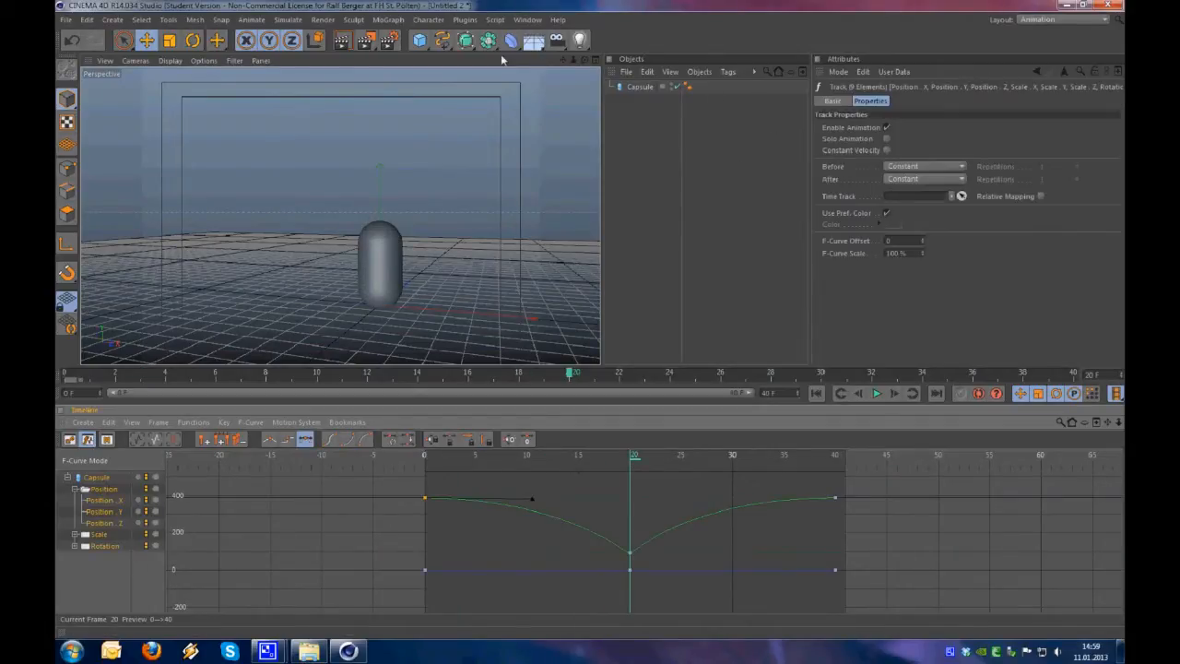
Add a cube and move it along the X axis well to the left of the capsule
{"action": "left_click", "coordinate": [419, 40]}
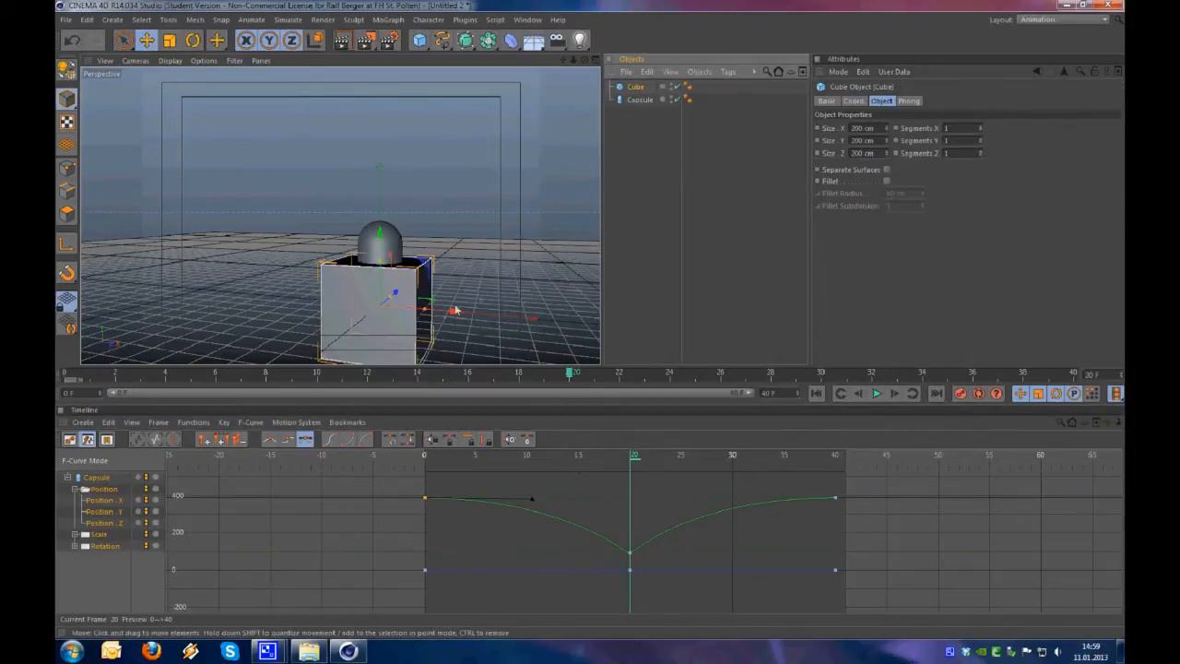
{"action": "left_click_drag", "start_coordinate": [454, 312], "coordinate": [138, 282]}
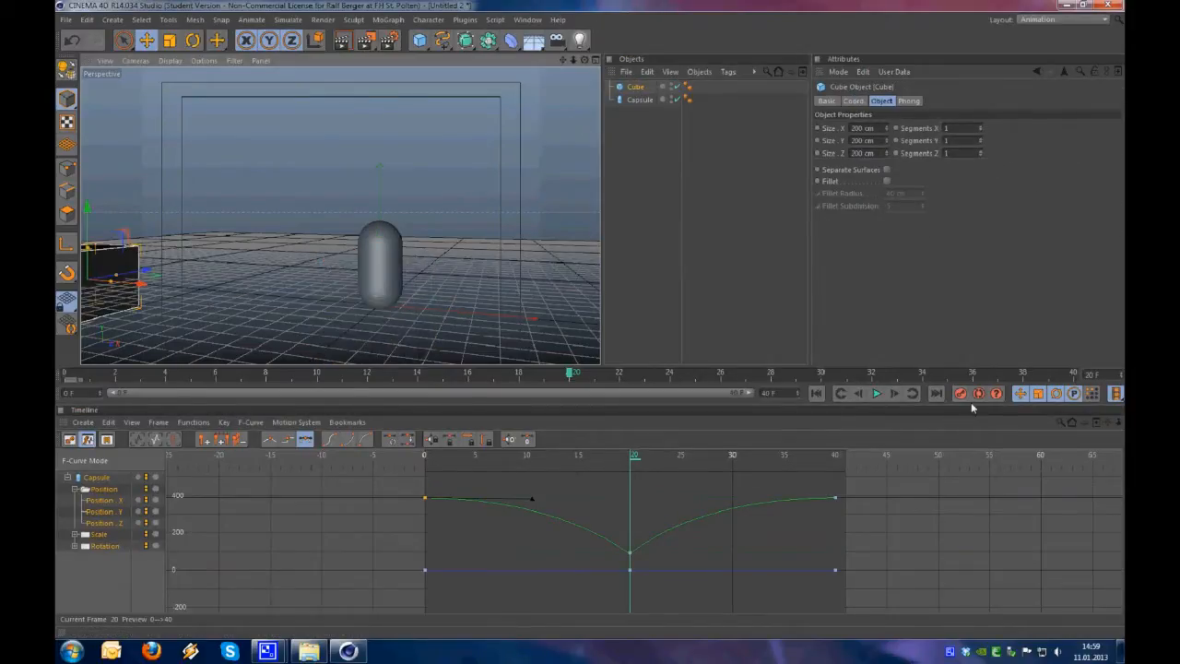
Turn on autokeying and keyframe the cube at different positions at frames 33, 0 and 40, and scrub through its motion
{"action": "left_click", "coordinate": [896, 371]}
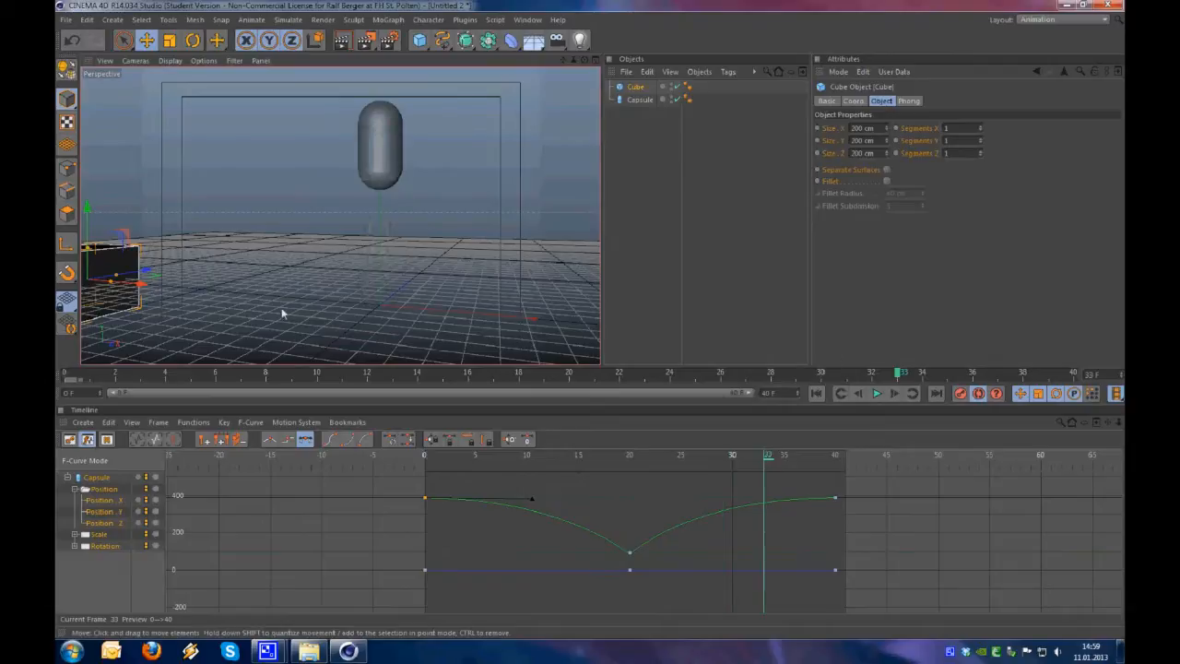
{"action": "left_click_drag", "start_coordinate": [281, 307], "coordinate": [604, 323]}
{"action": "left_click_drag", "start_coordinate": [406, 367], "coordinate": [267, 381]}
{"action": "left_click", "coordinate": [65, 385]}
{"action": "left_click_drag", "start_coordinate": [282, 321], "coordinate": [283, 327]}
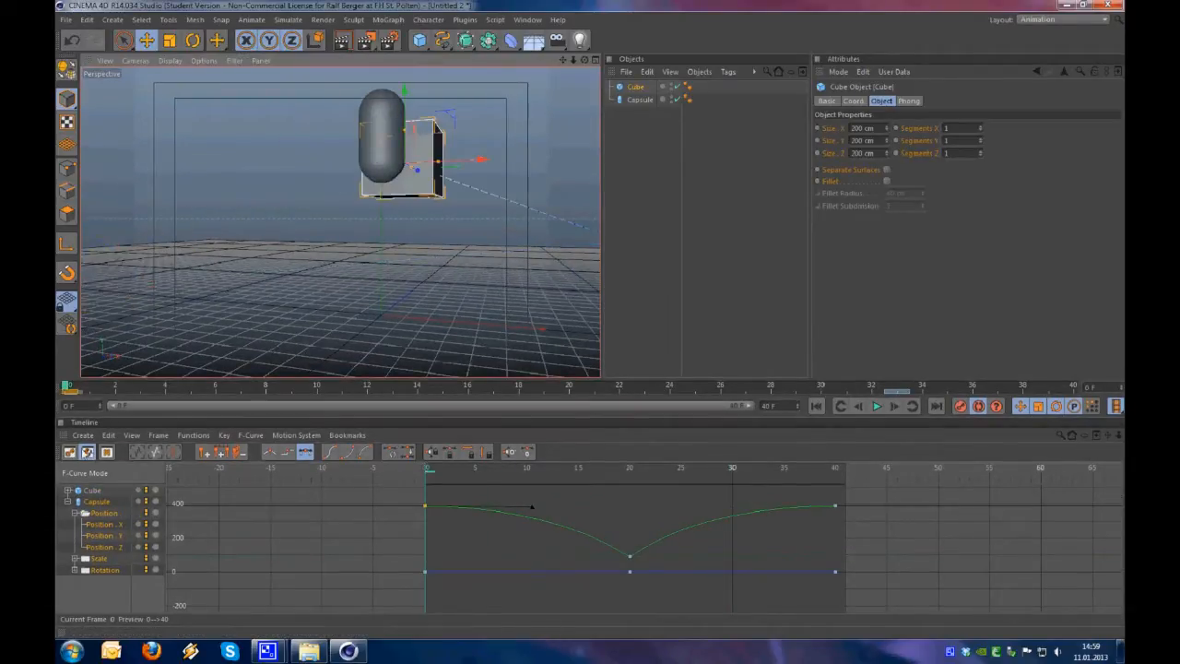
{"action": "left_click_drag", "start_coordinate": [73, 384], "coordinate": [1085, 410]}
{"action": "left_click_drag", "start_coordinate": [506, 325], "coordinate": [91, 317]}
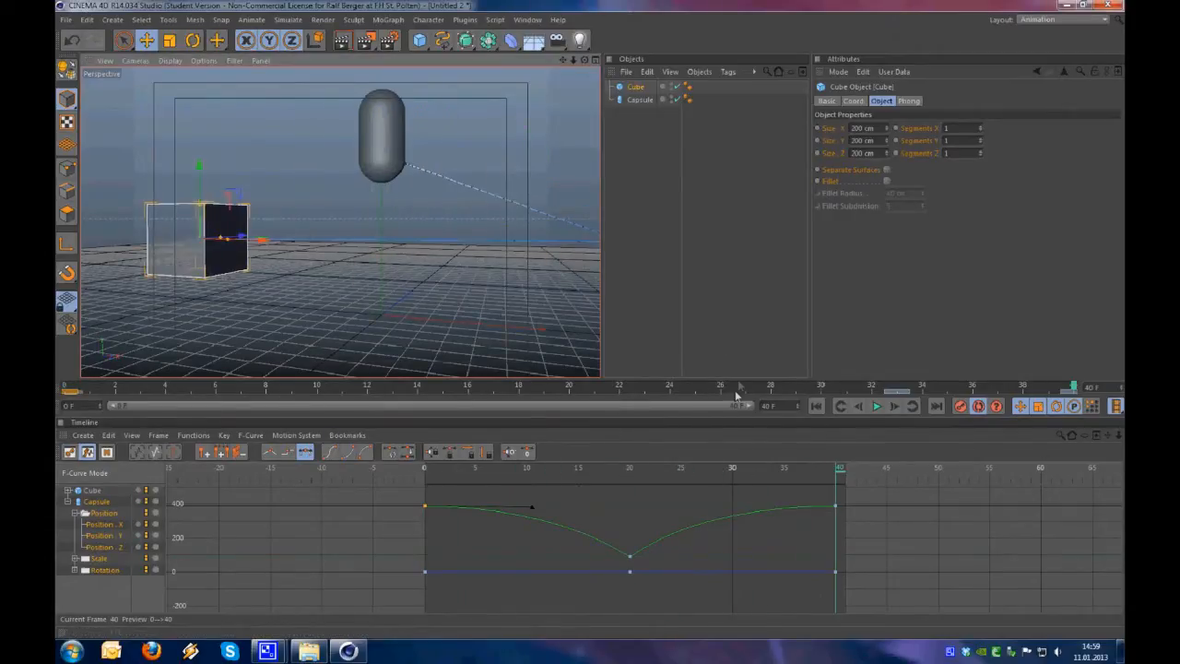
{"action": "left_click_drag", "start_coordinate": [609, 391], "coordinate": [851, 451]}
Collapse the capsule's tracks in the Timeline and display all of its curves
{"action": "left_click", "coordinate": [81, 584]}
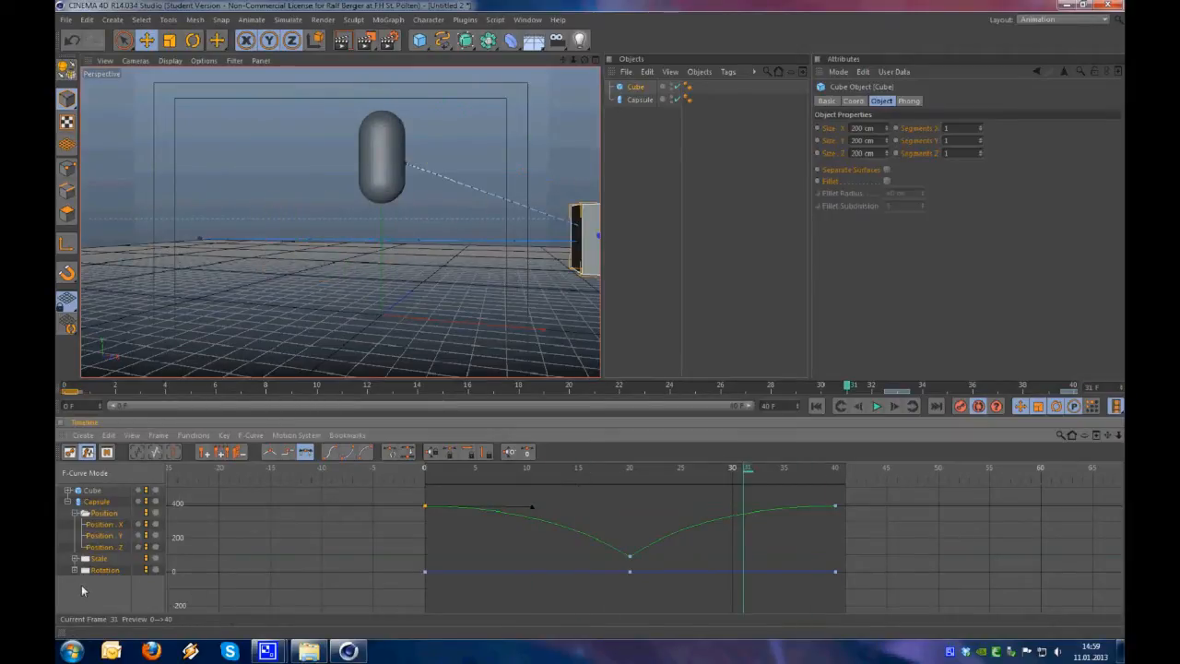
{"action": "left_click", "coordinate": [68, 502]}
{"action": "left_click", "coordinate": [96, 502]}
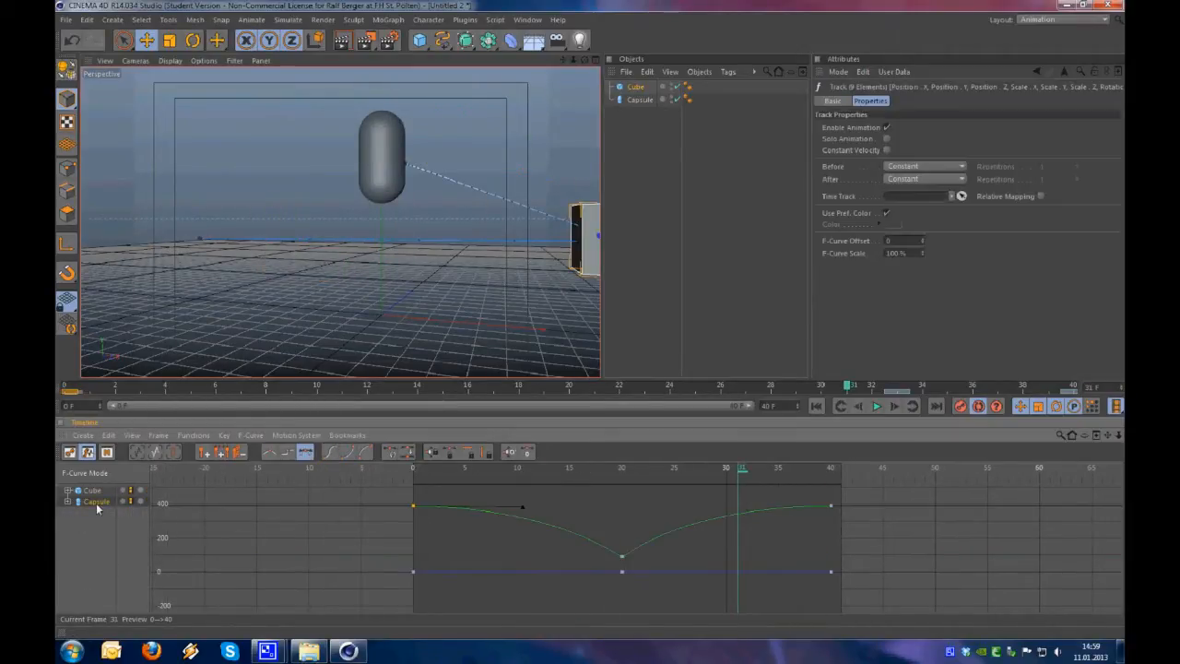
Hide the unselected elements in the Timeline so that only the capsule is listed
{"action": "right_click", "coordinate": [97, 504]}
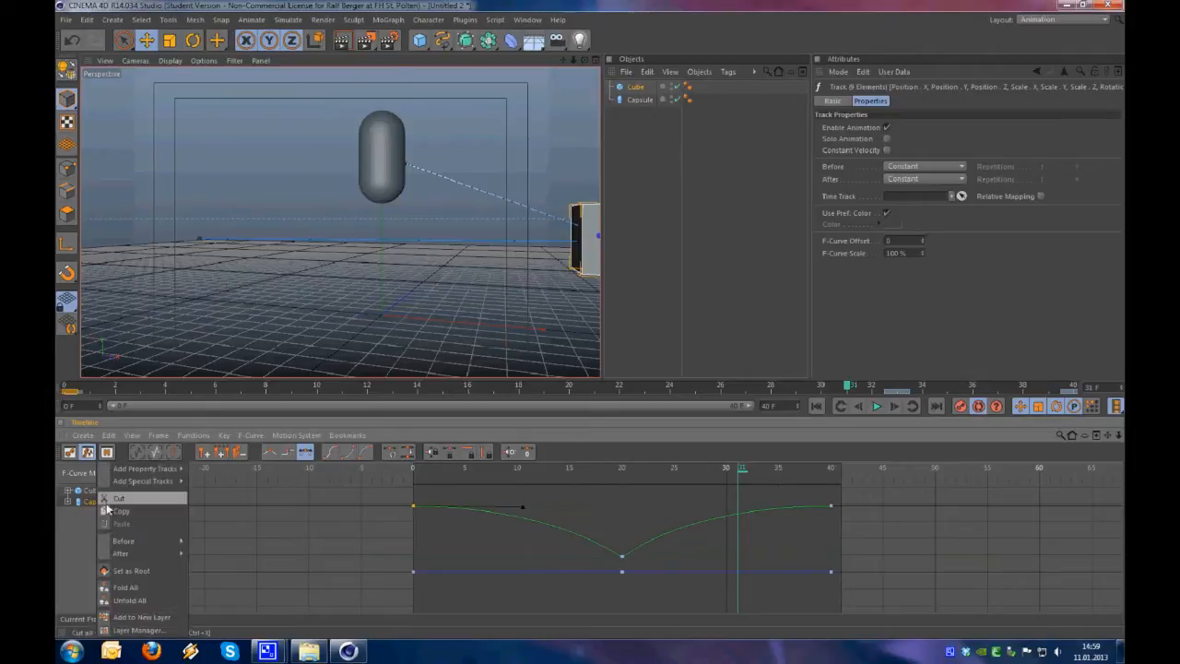
{"action": "left_click", "coordinate": [136, 438]}
{"action": "left_click", "coordinate": [136, 439]}
{"action": "mouse_move", "coordinate": [147, 263]}
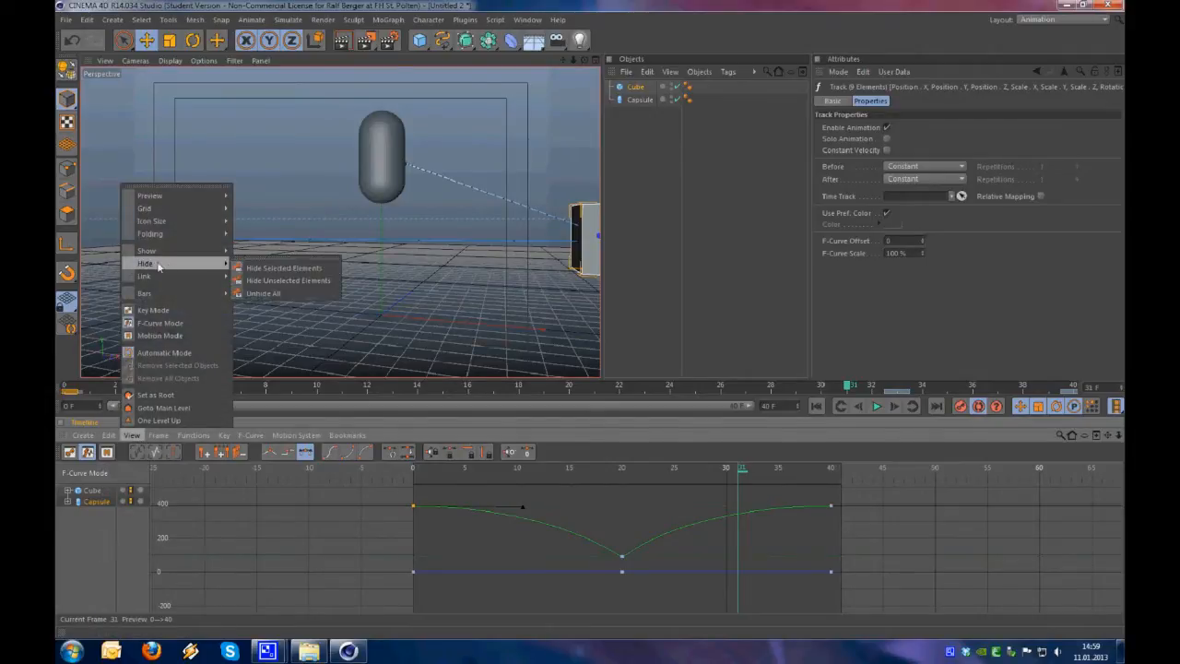
{"action": "left_click", "coordinate": [300, 279]}
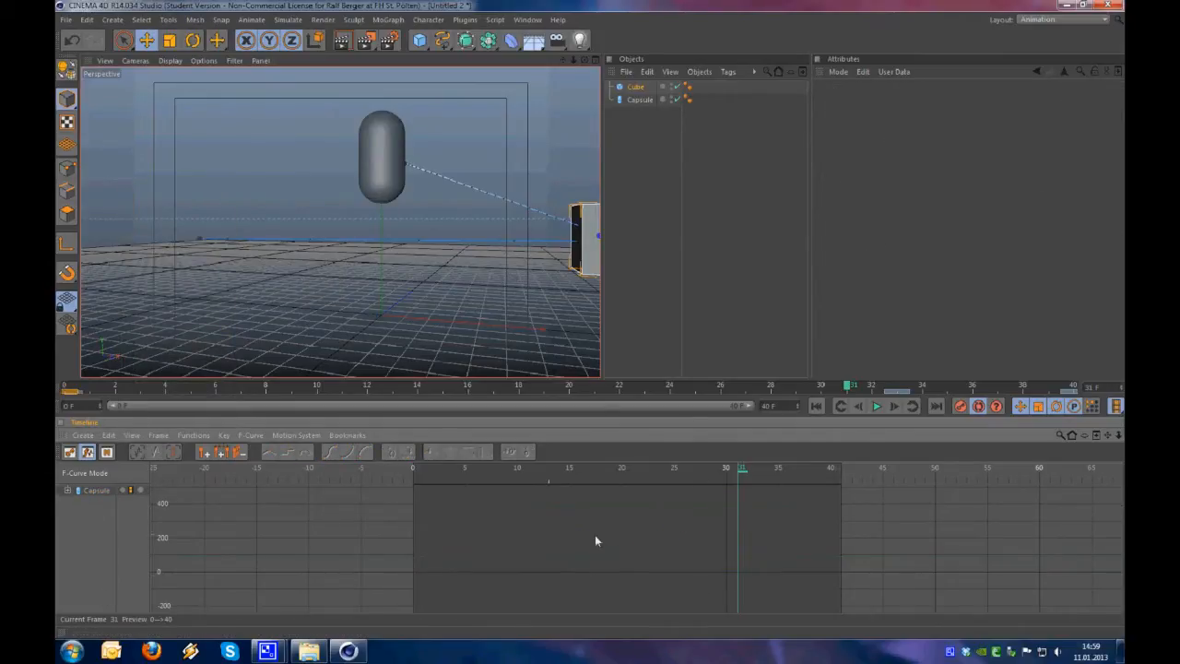
Select the capsule in the Timeline and fit its curves from frame 0 to 40 in view
{"action": "key", "text": "h"}
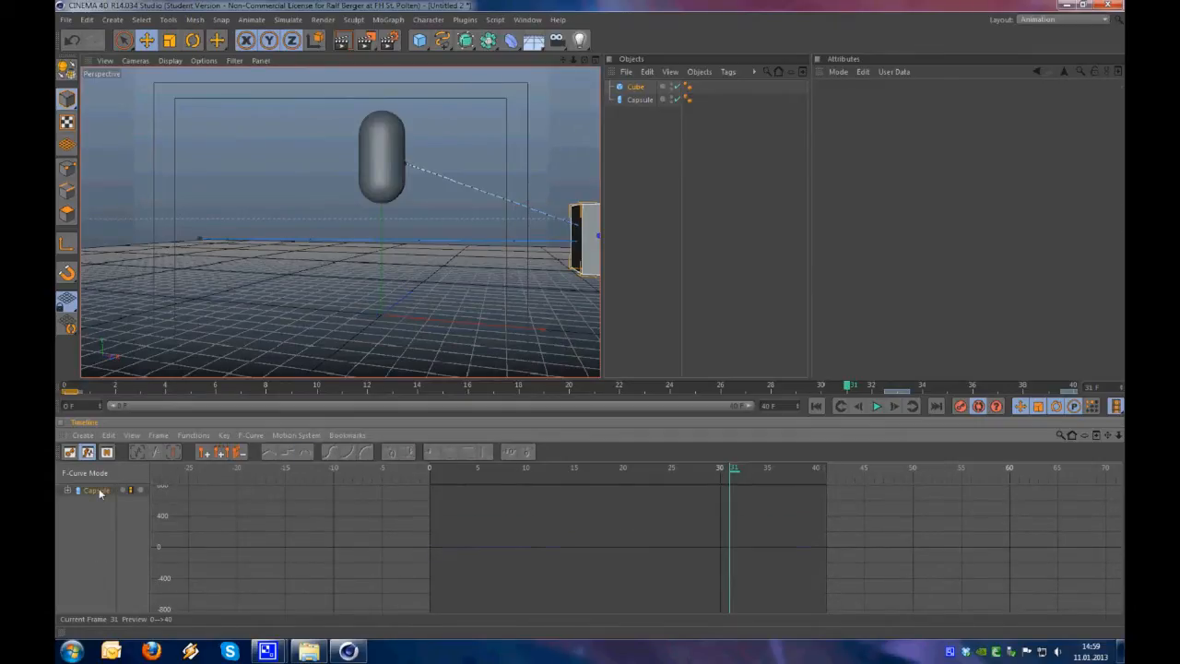
{"action": "left_click", "coordinate": [98, 491]}
{"action": "mouse_move", "coordinate": [626, 579]}
{"action": "right_mouse_down", "text": "alt"}
{"action": "mouse_move", "coordinate": [590, 463]}
{"action": "mouse_move", "coordinate": [621, 580]}
{"action": "right_mouse_up", "text": "alt"}
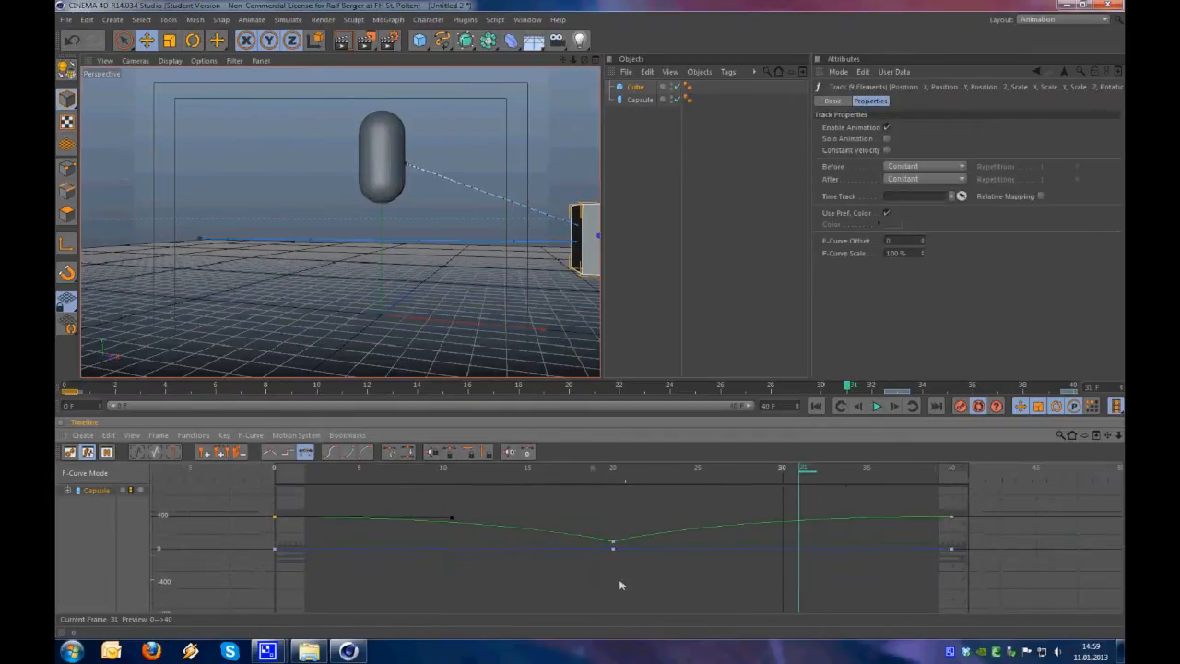
Unhide all elements in the Timeline and select the capsule's height key at frame 20
{"action": "left_click", "coordinate": [132, 435]}
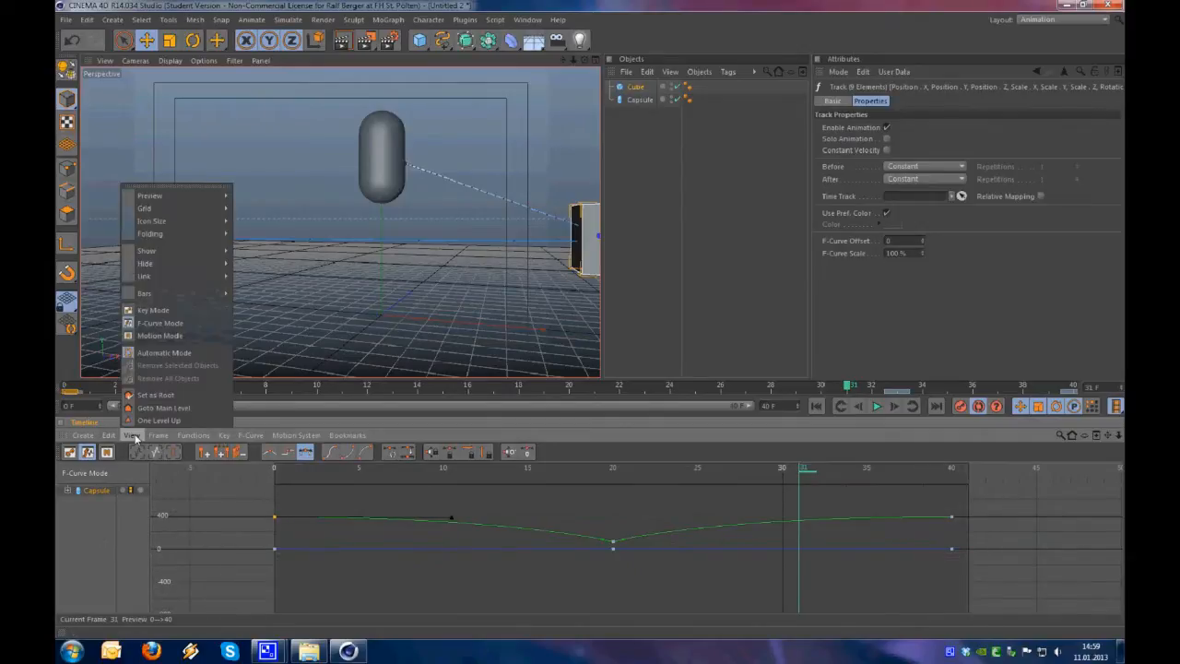
{"action": "mouse_move", "coordinate": [236, 266]}
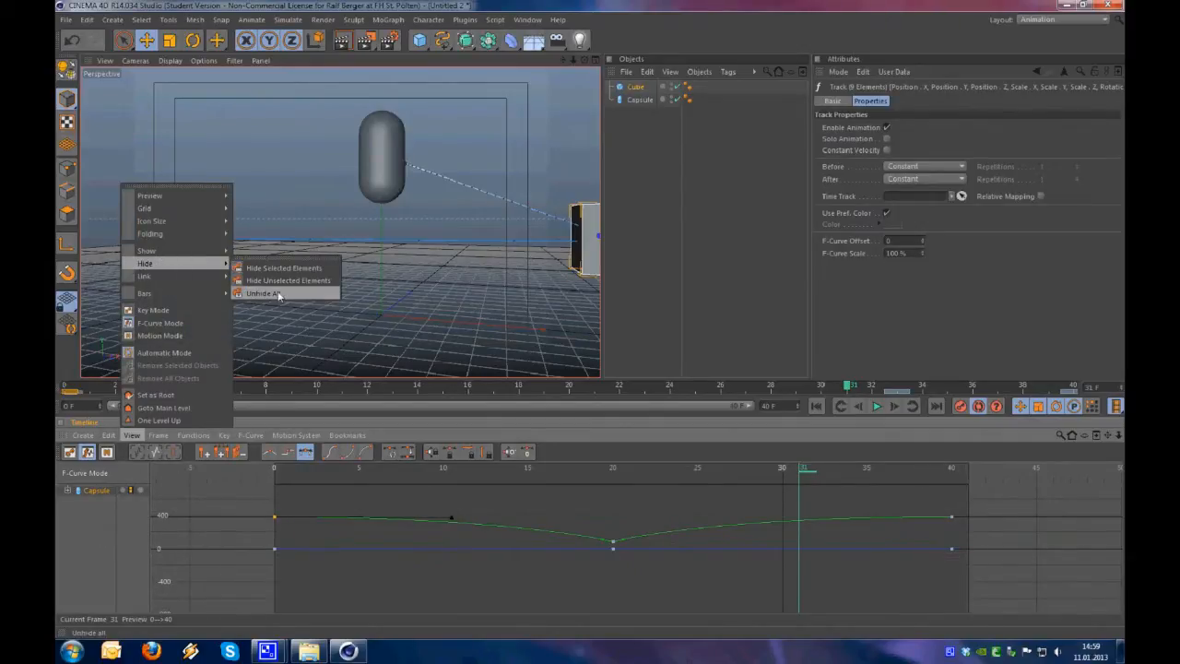
{"action": "left_click", "coordinate": [279, 295]}
{"action": "right_click_drag", "start_coordinate": [586, 572], "coordinate": [587, 463], "text": "alt"}
{"action": "key", "text": "h"}
{"action": "left_click", "coordinate": [609, 553]}
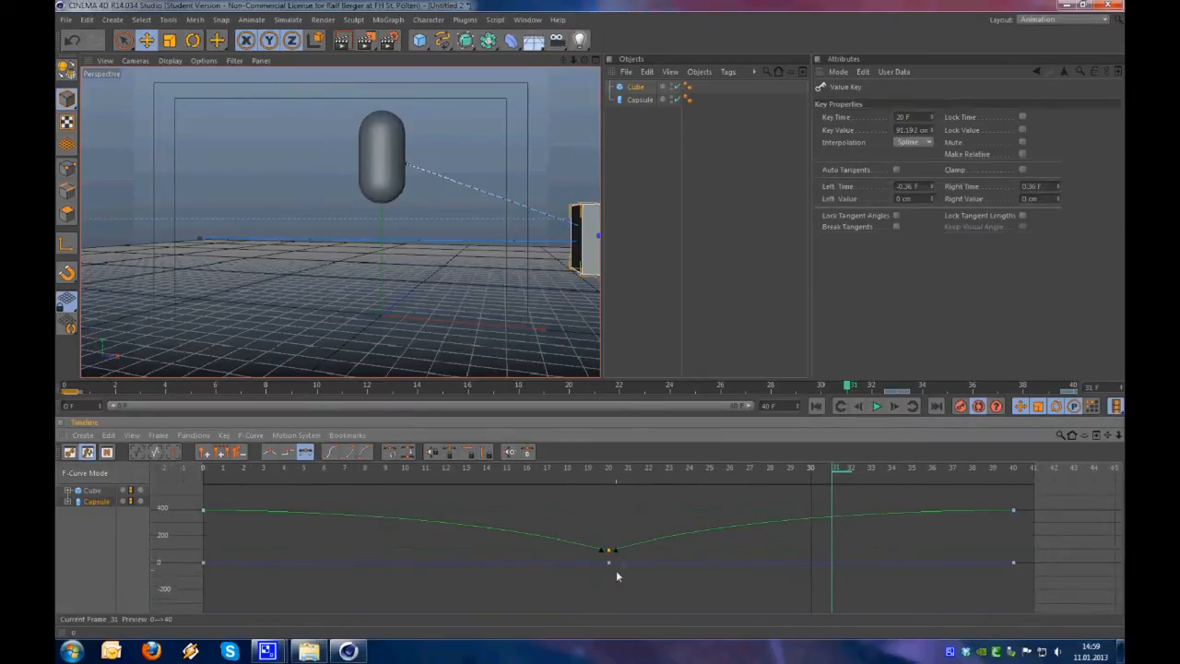
Cycle the Timeline between its F-curve and key displays and scrub the animation to frame 20
{"action": "key", "text": "Tab"}
{"action": "key", "text": "Tab"}
{"action": "key", "text": "Tab"}
{"action": "key", "text": "Tab"}
{"action": "key", "text": "Tab"}
{"action": "key", "text": "Tab"}
{"action": "key", "text": "Tab"}
{"action": "key", "text": "Tab"}
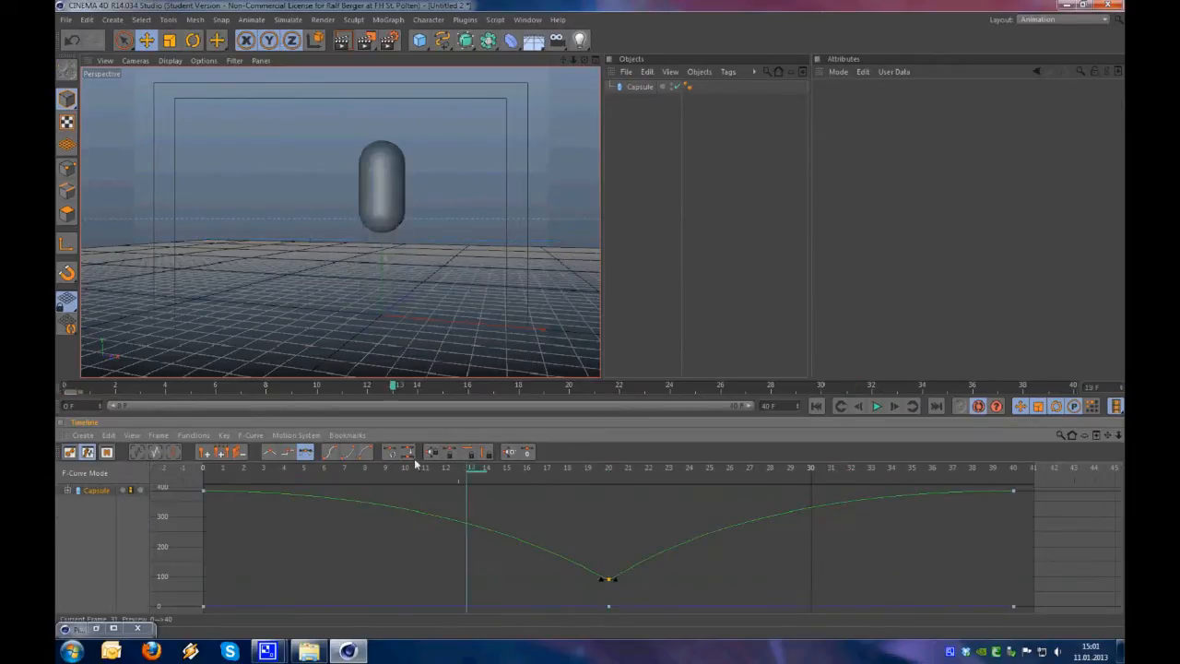
{"action": "left_click_drag", "start_coordinate": [479, 467], "coordinate": [605, 470]}
{"action": "key", "text": "Tab"}
{"action": "key", "text": "Tab"}
{"action": "key", "text": "Tab"}
{"action": "key", "text": "Tab"}
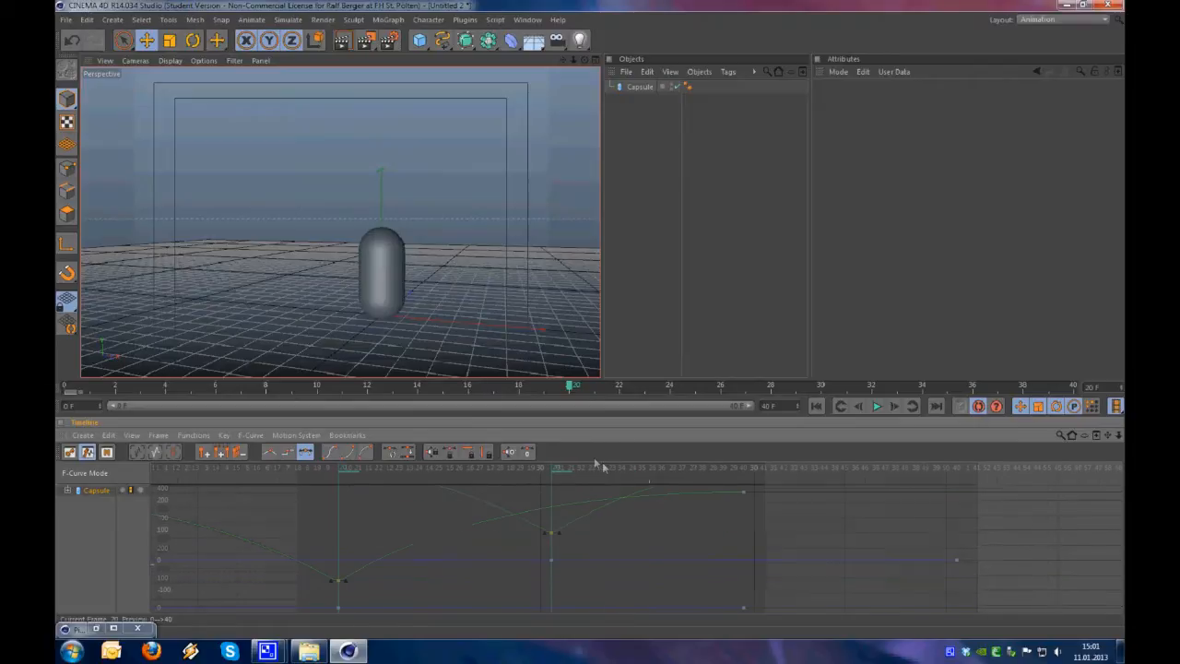
Lengthen the tangents of the capsule's height key at frame 20 to about 3.24 F on each side, almost level
{"action": "middle_click_drag", "start_coordinate": [587, 468], "coordinate": [593, 467], "text": "alt"}
{"action": "right_click_drag", "start_coordinate": [706, 569], "coordinate": [562, 470], "text": "alt"}
{"action": "key", "text": "h"}
{"action": "key", "text": "h"}
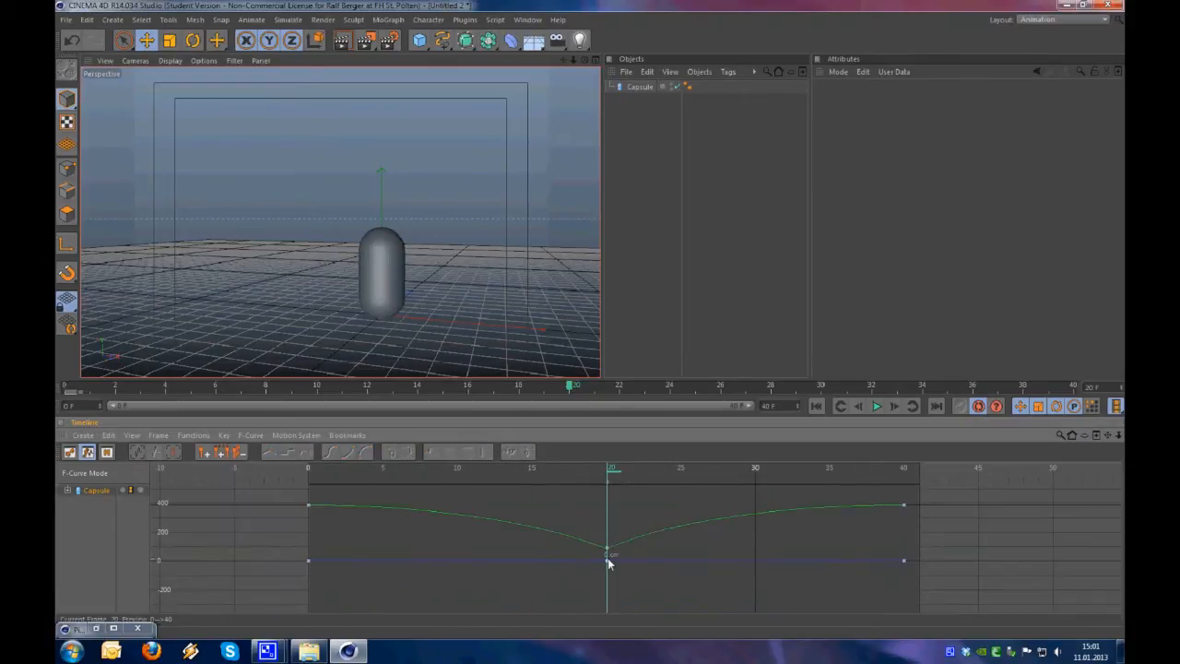
{"action": "left_click", "coordinate": [608, 550]}
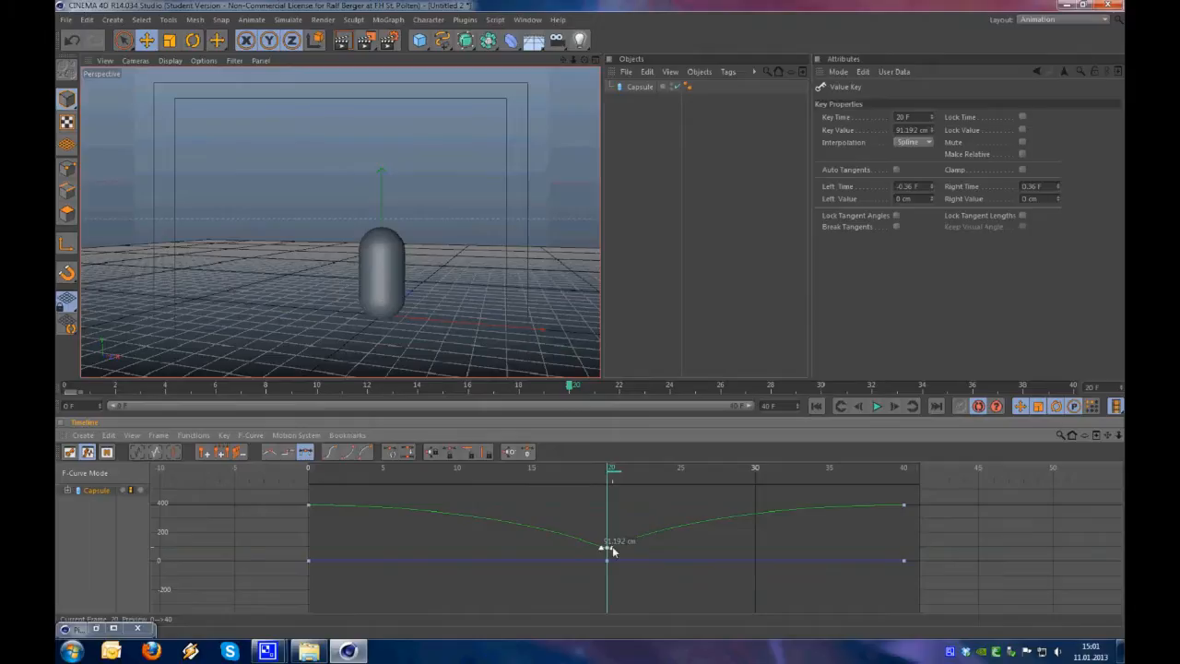
{"action": "left_click_drag", "start_coordinate": [620, 548], "coordinate": [691, 541]}
{"action": "mouse_move", "coordinate": [618, 550]}
{"action": "left_mouse_down"}
{"action": "mouse_move", "coordinate": [669, 544]}
{"action": "mouse_move", "coordinate": [632, 493]}
{"action": "mouse_move", "coordinate": [631, 551]}
{"action": "left_mouse_up"}
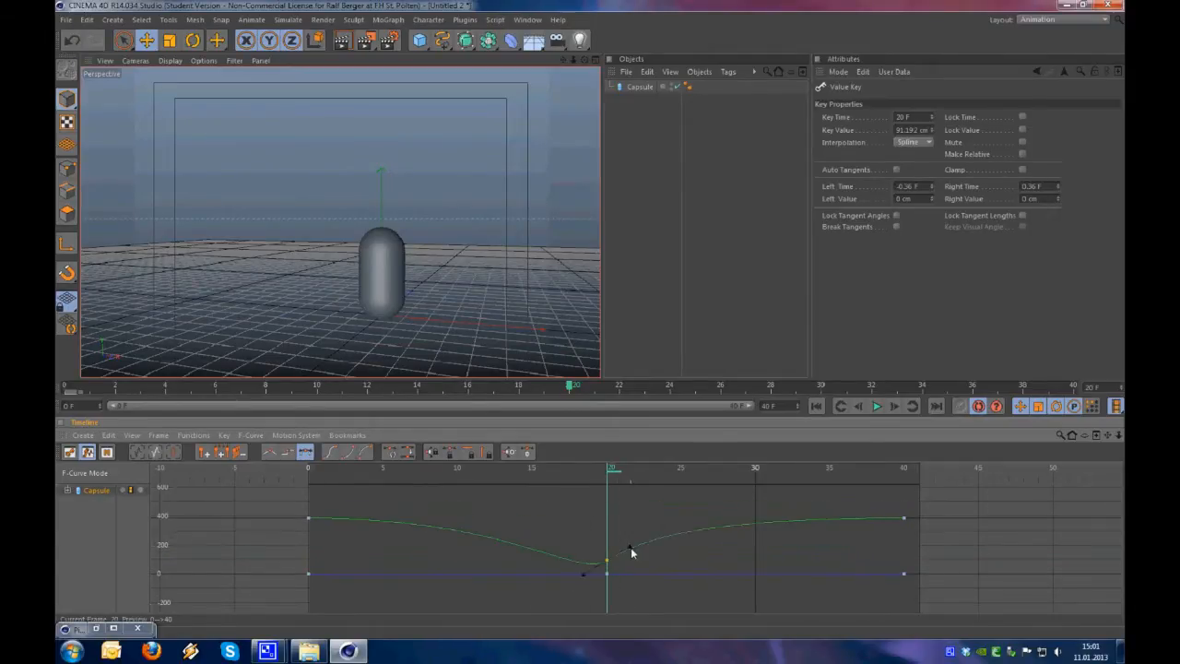
{"action": "mouse_move", "coordinate": [650, 578]}
{"action": "left_mouse_down"}
{"action": "mouse_move", "coordinate": [645, 602]}
{"action": "mouse_move", "coordinate": [654, 559]}
{"action": "left_mouse_up"}
Break the frame 20 key's tangents, raise the left handle to about -1.8 F, 175 cm and the right to 1.47 F, 202 cm, and play it
{"action": "right_click", "coordinate": [606, 561]}
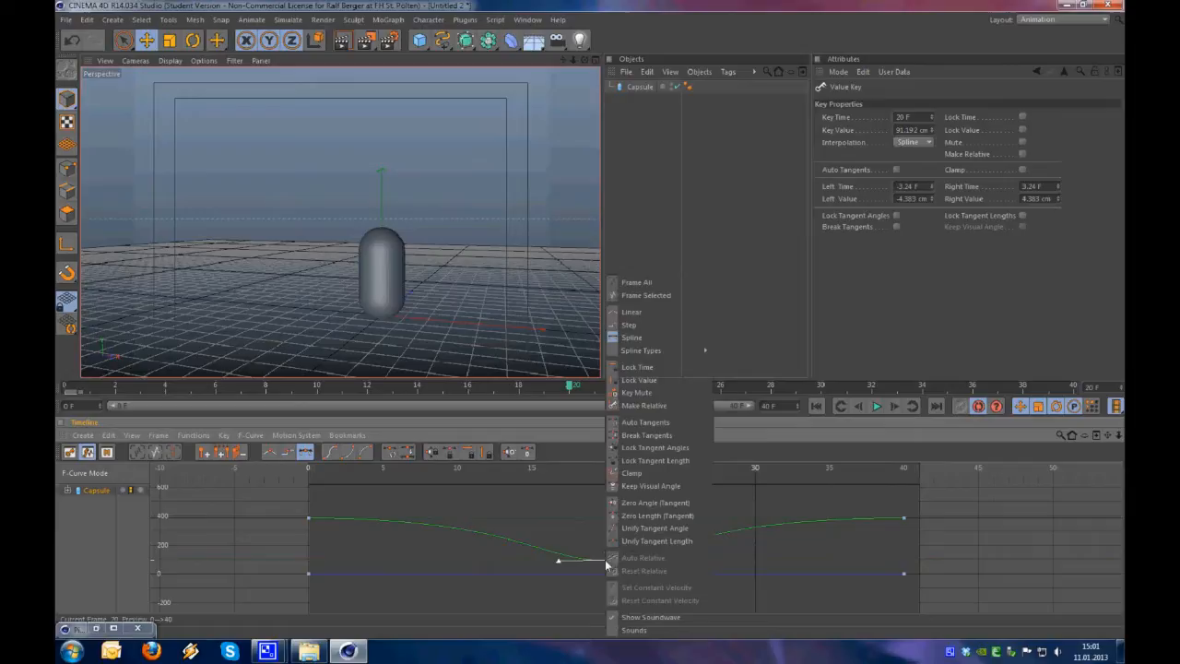
{"action": "left_click", "coordinate": [662, 435]}
{"action": "mouse_move", "coordinate": [655, 559]}
{"action": "left_mouse_down"}
{"action": "mouse_move", "coordinate": [626, 519]}
{"action": "mouse_move", "coordinate": [649, 551]}
{"action": "mouse_move", "coordinate": [642, 561]}
{"action": "left_mouse_up"}
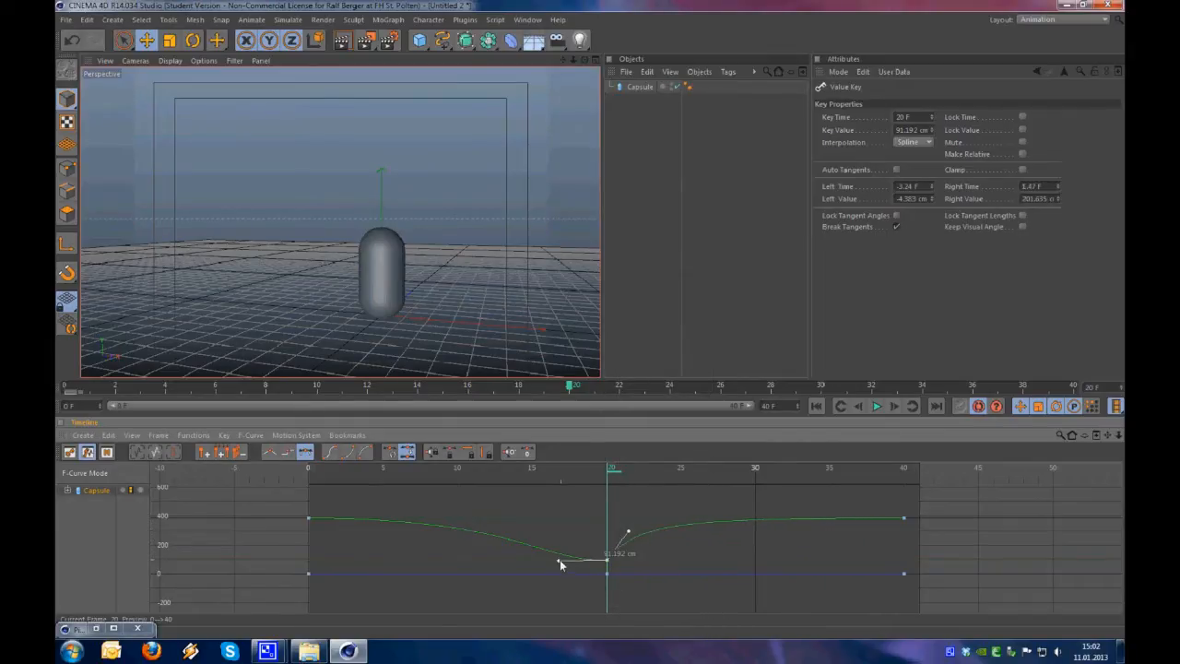
{"action": "left_click_drag", "start_coordinate": [573, 530], "coordinate": [580, 534]}
{"action": "left_click", "coordinate": [875, 413]}
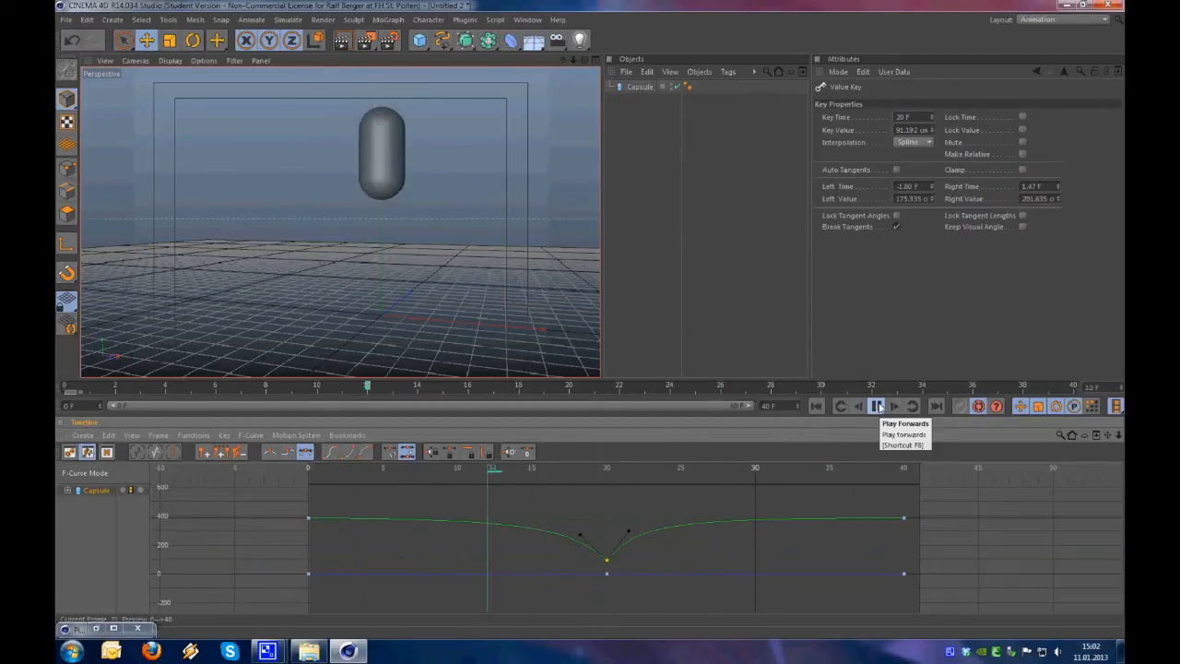
{"action": "left_click", "coordinate": [876, 406]}
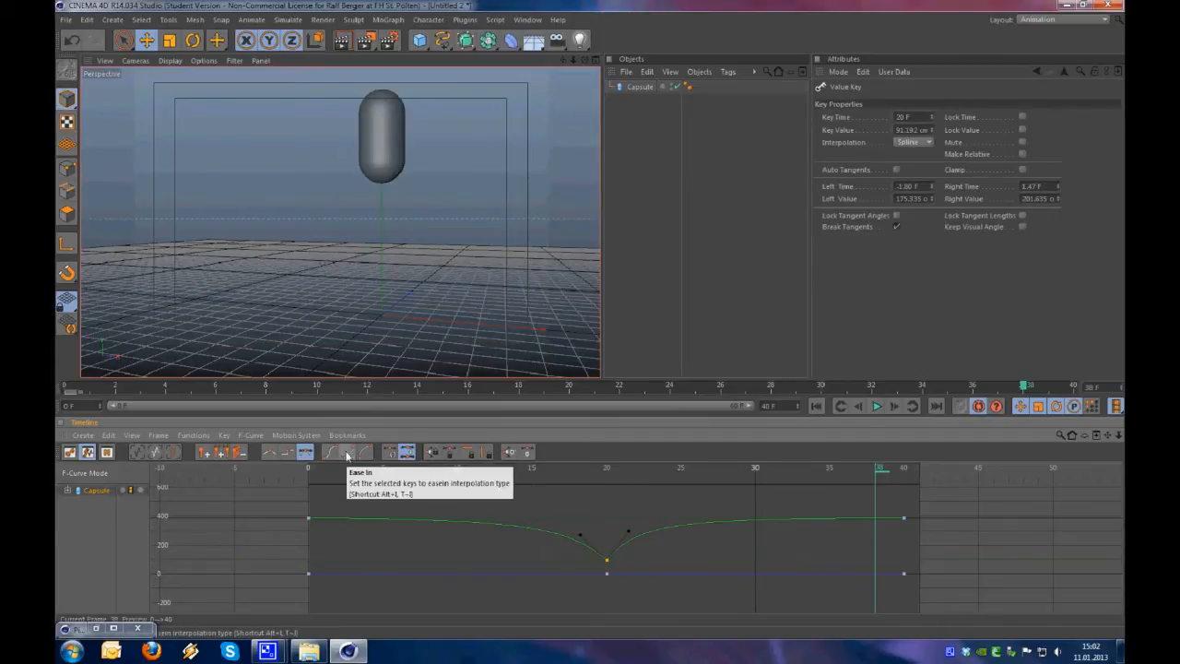
Apply Ease In and finally Easy Ease interpolation to the frame 20 key and play the animation
{"action": "left_click", "coordinate": [348, 452]}
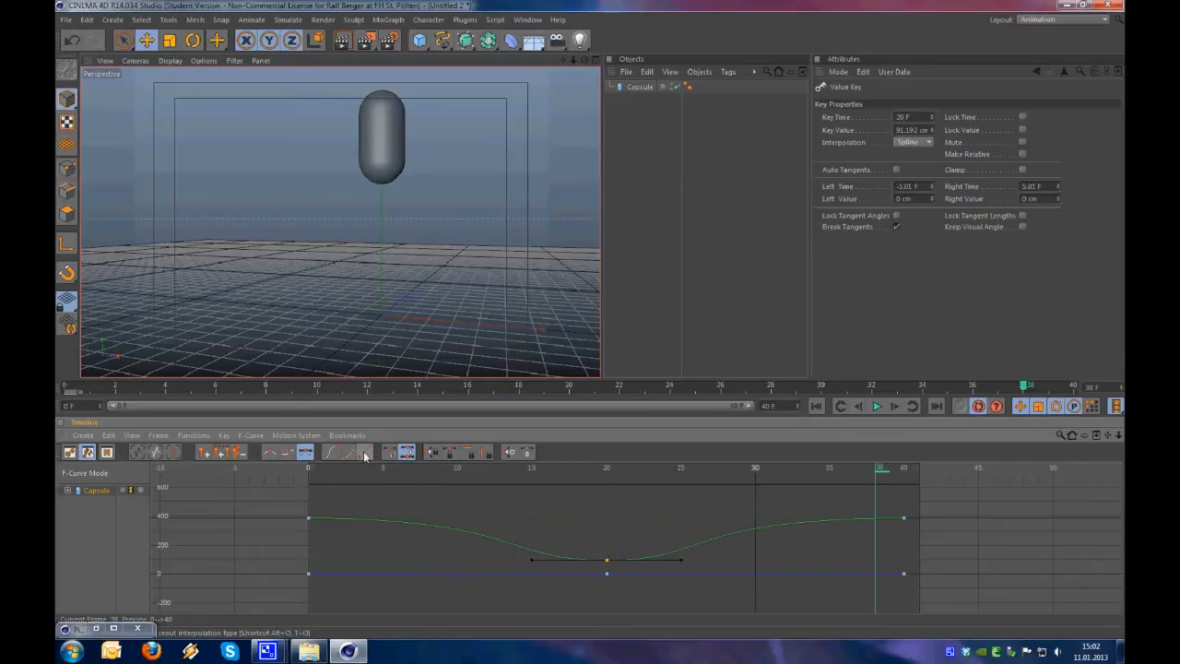
{"action": "left_click", "coordinate": [329, 452]}
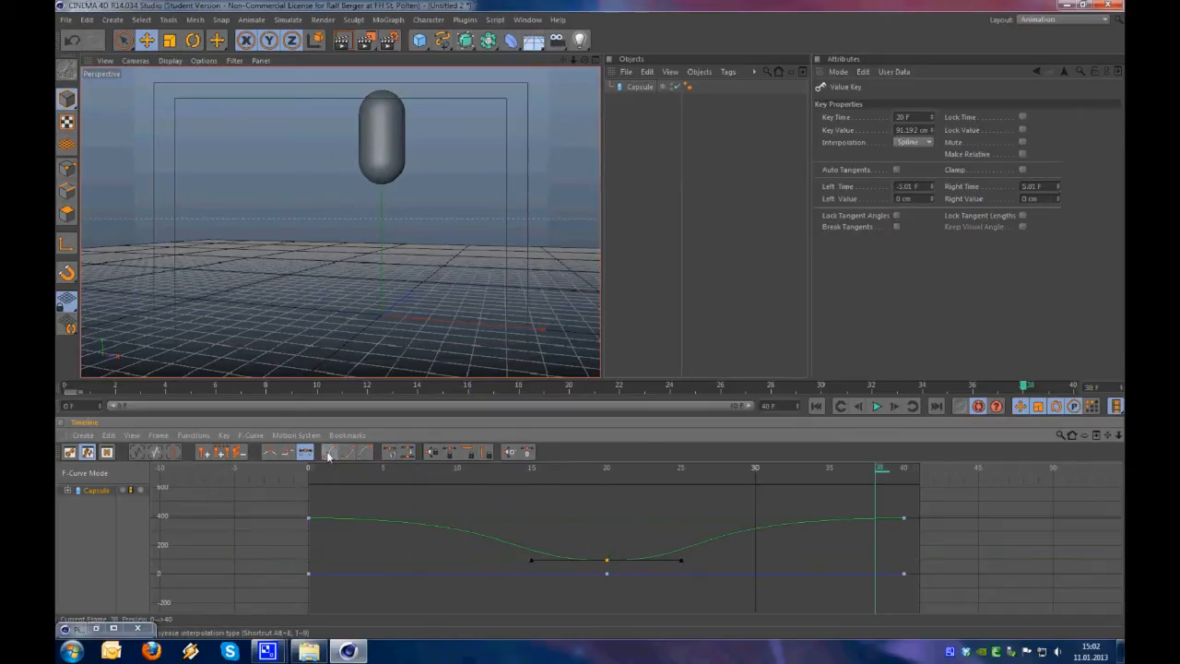
{"action": "left_click_drag", "start_coordinate": [617, 474], "coordinate": [396, 463]}
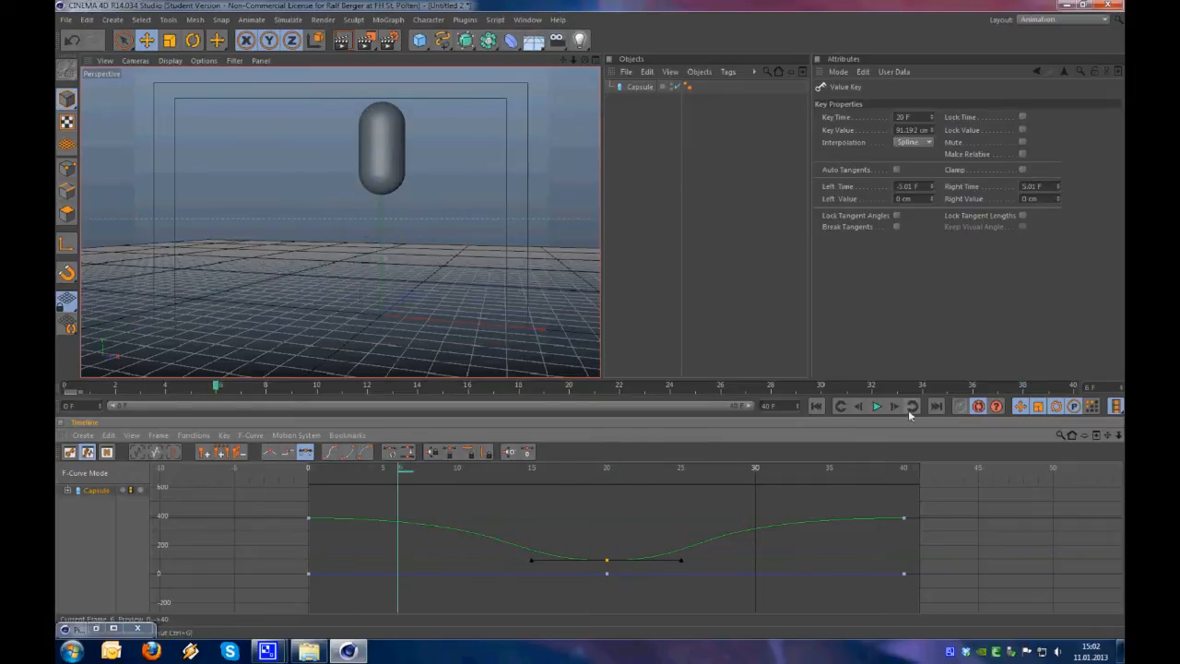
{"action": "left_click", "coordinate": [877, 406]}
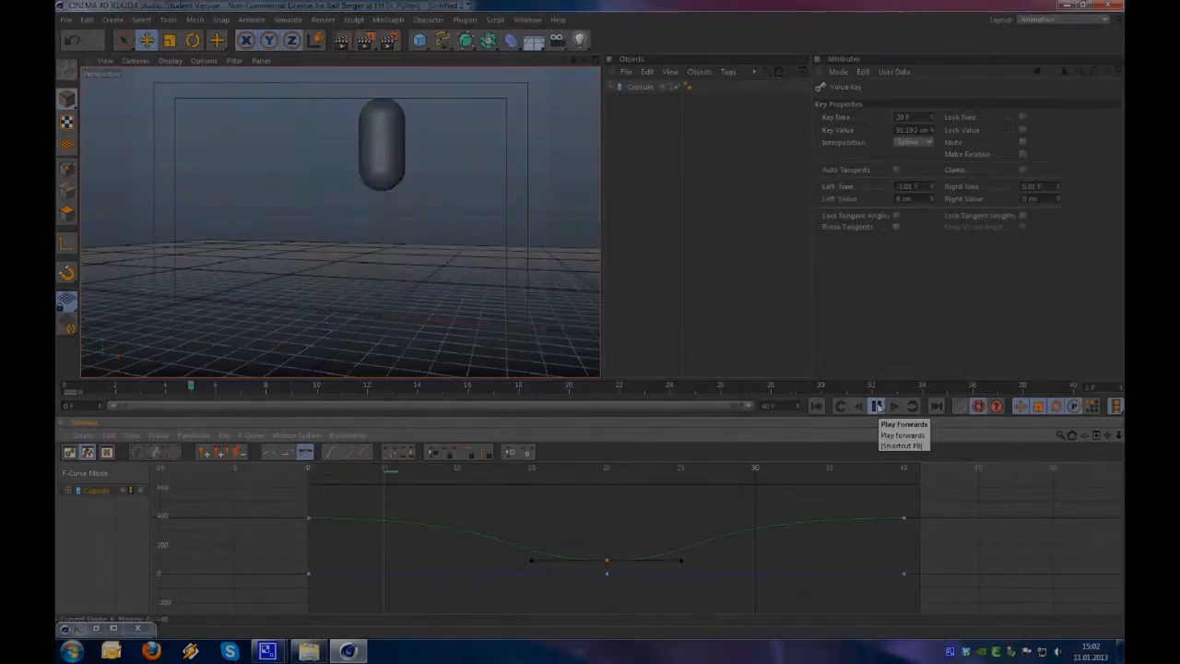
Examine the block-world scene from several angles, inside and outside the wooden house and around the Steve character
{"action": "left_click_drag", "start_coordinate": [387, 355], "coordinate": [617, 369], "text": "alt"}
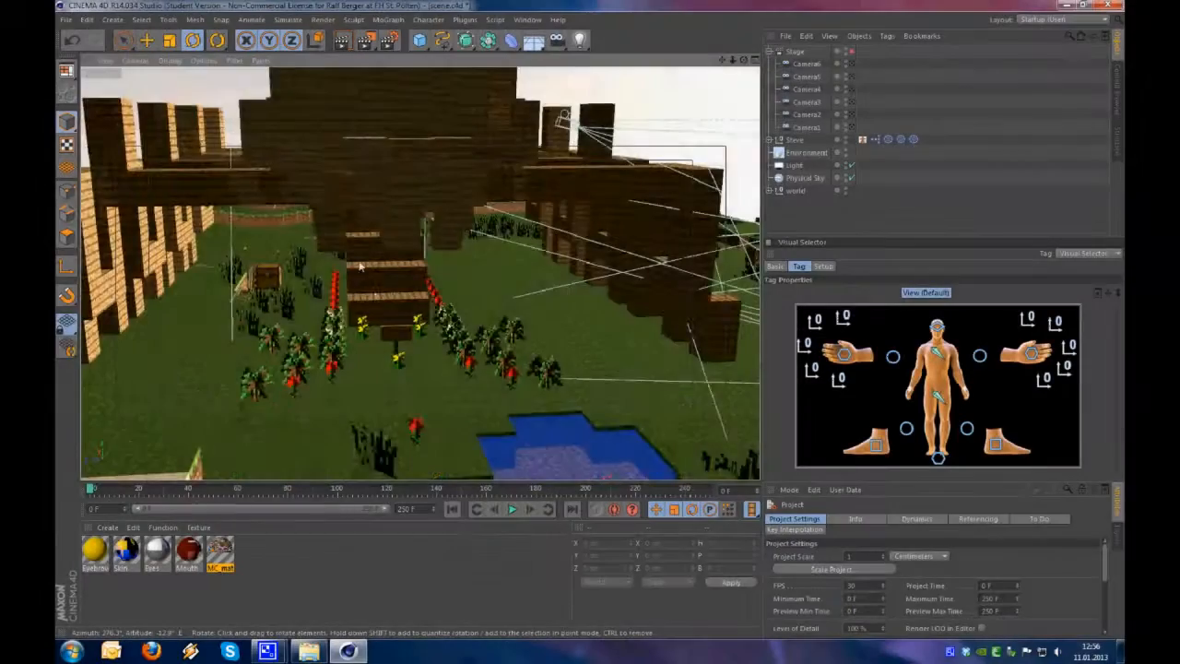
{"action": "right_click_drag", "start_coordinate": [361, 267], "coordinate": [468, 213], "text": "alt"}
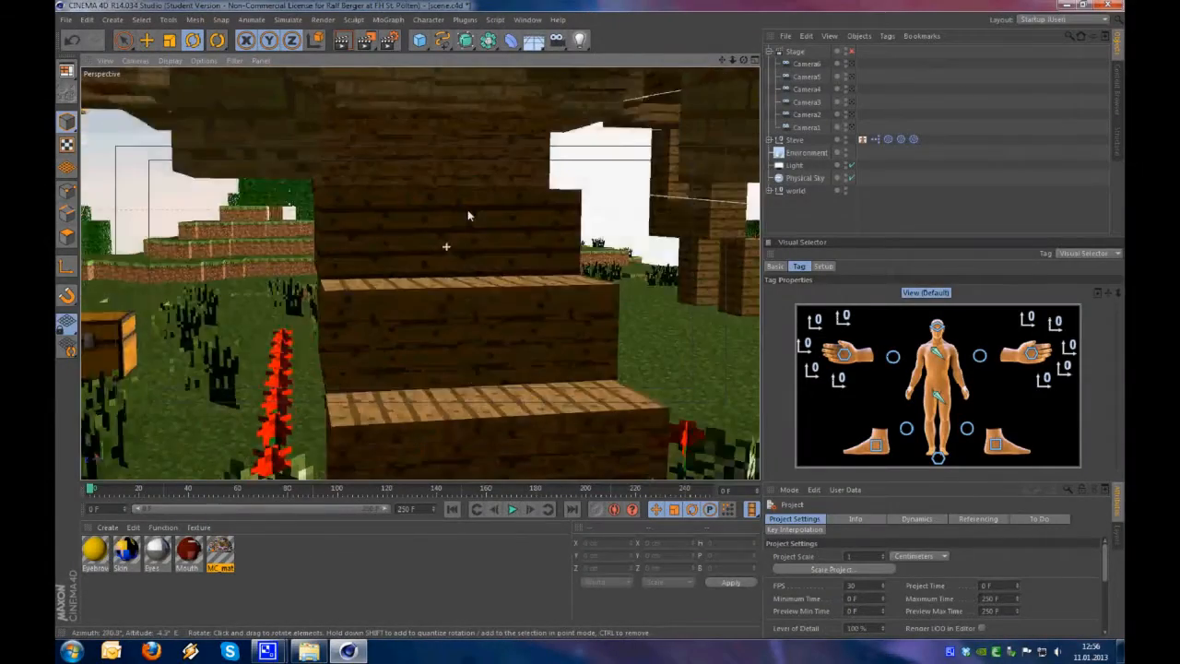
{"action": "left_click_drag", "start_coordinate": [468, 212], "coordinate": [450, 221], "text": "alt"}
{"action": "right_click_drag", "start_coordinate": [356, 235], "coordinate": [436, 180], "text": "alt"}
{"action": "left_click_drag", "start_coordinate": [434, 179], "coordinate": [411, 148], "text": "alt"}
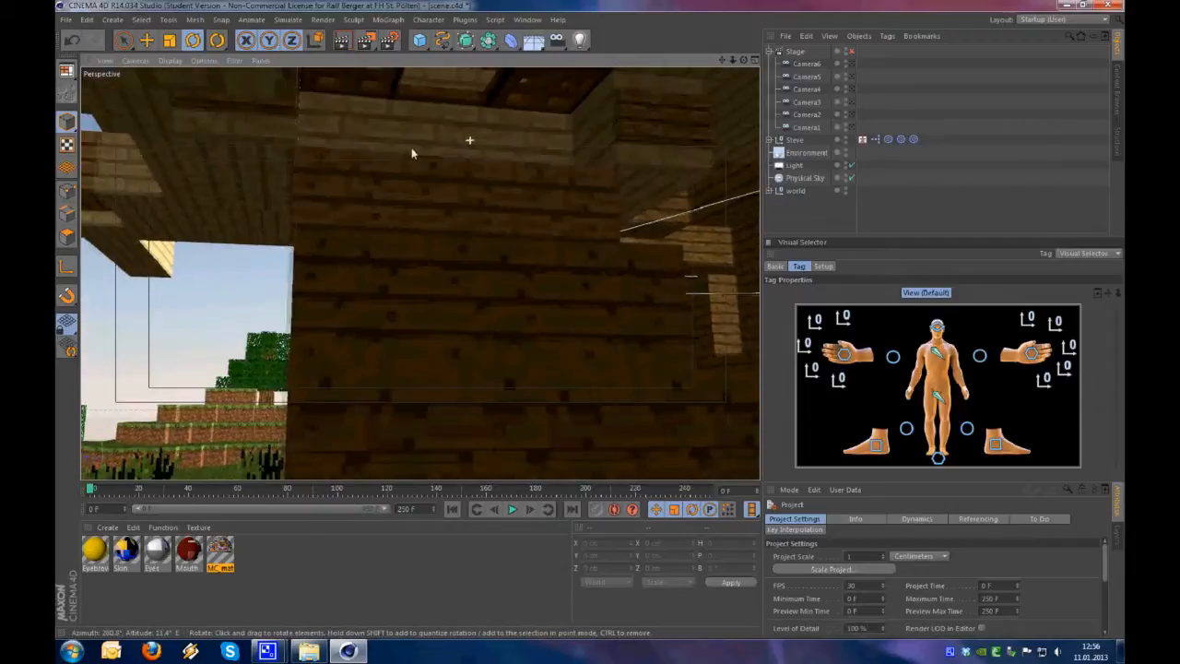
{"action": "middle_click_drag", "start_coordinate": [473, 158], "coordinate": [440, 200], "text": "alt"}
{"action": "right_click_drag", "start_coordinate": [440, 200], "coordinate": [469, 157], "text": "alt"}
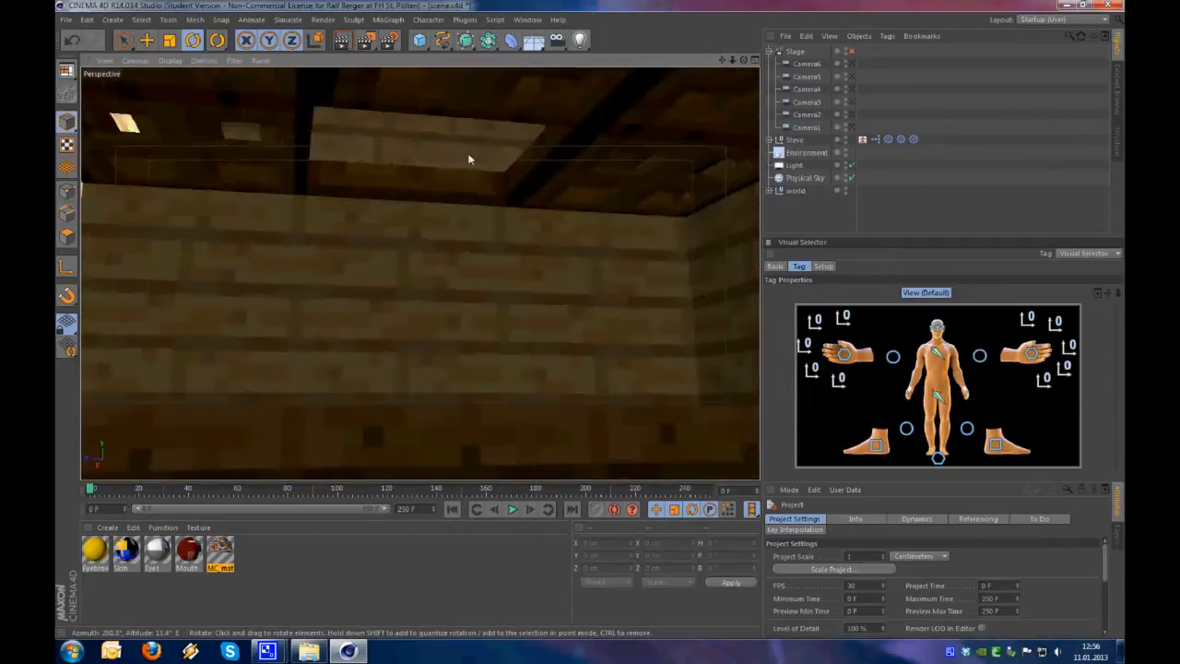
{"action": "left_click_drag", "start_coordinate": [469, 158], "coordinate": [455, 134], "text": "alt"}
{"action": "middle_click_drag", "start_coordinate": [455, 135], "coordinate": [455, 199], "text": "alt"}
{"action": "left_click_drag", "start_coordinate": [447, 172], "coordinate": [648, 240], "text": "alt"}
{"action": "left_click_drag", "start_coordinate": [615, 276], "coordinate": [547, 293], "text": "alt"}
{"action": "left_click_drag", "start_coordinate": [453, 227], "coordinate": [579, 272], "text": "alt"}
{"action": "mouse_move", "coordinate": [325, 282]}
{"action": "left_mouse_down", "text": "alt"}
{"action": "mouse_move", "coordinate": [440, 295]}
{"action": "mouse_move", "coordinate": [328, 302]}
{"action": "left_mouse_up", "text": "alt"}
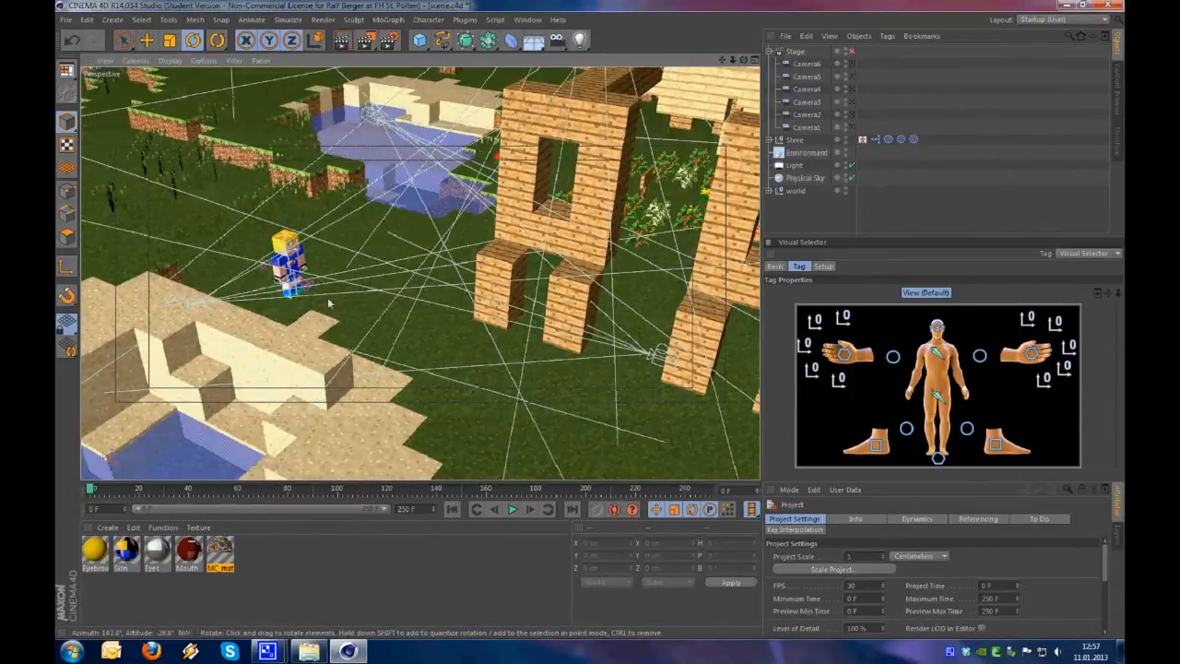
{"action": "right_click_drag", "start_coordinate": [387, 328], "coordinate": [290, 340], "text": "alt"}
{"action": "left_click_drag", "start_coordinate": [289, 340], "coordinate": [639, 258], "text": "alt"}
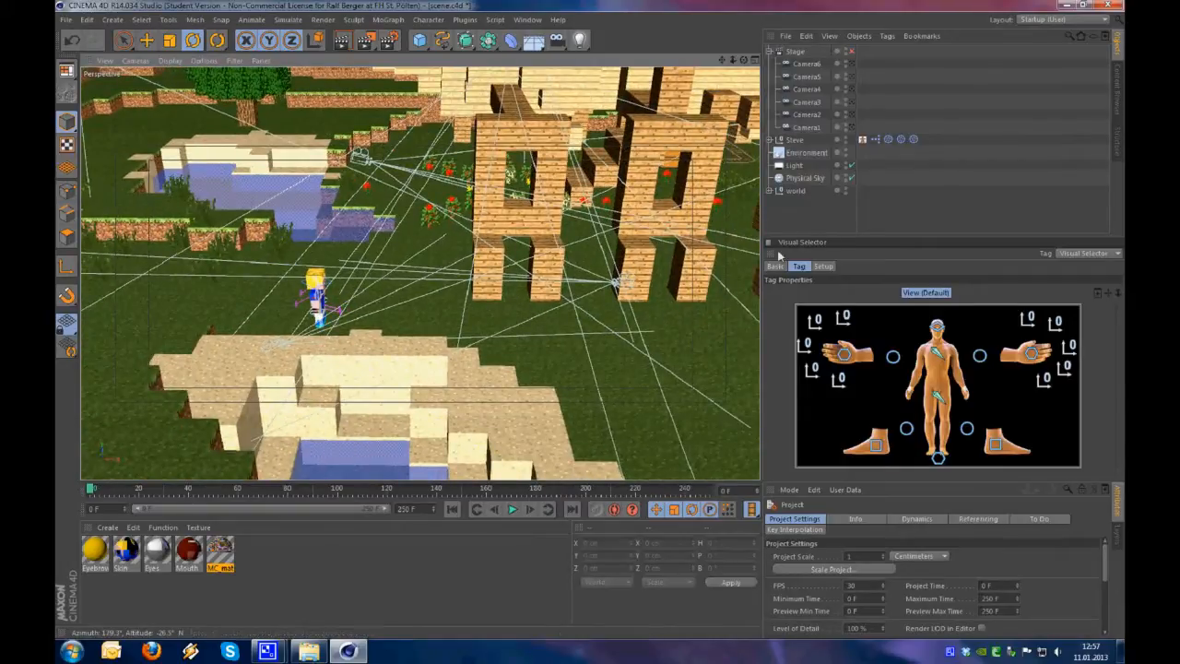
Add a plane and move it beside the wooden house near Steve, at about X -749 cm, Y 1047 cm, Z -1014 cm
{"action": "left_click", "coordinate": [423, 48]}
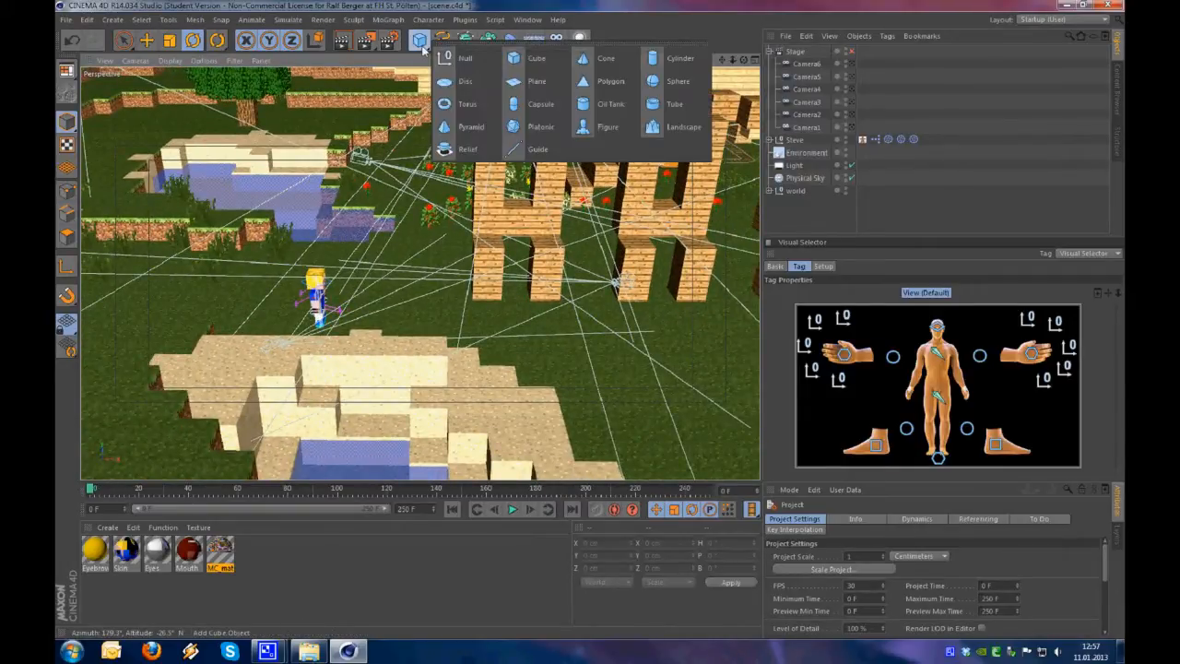
{"action": "left_click", "coordinate": [538, 82]}
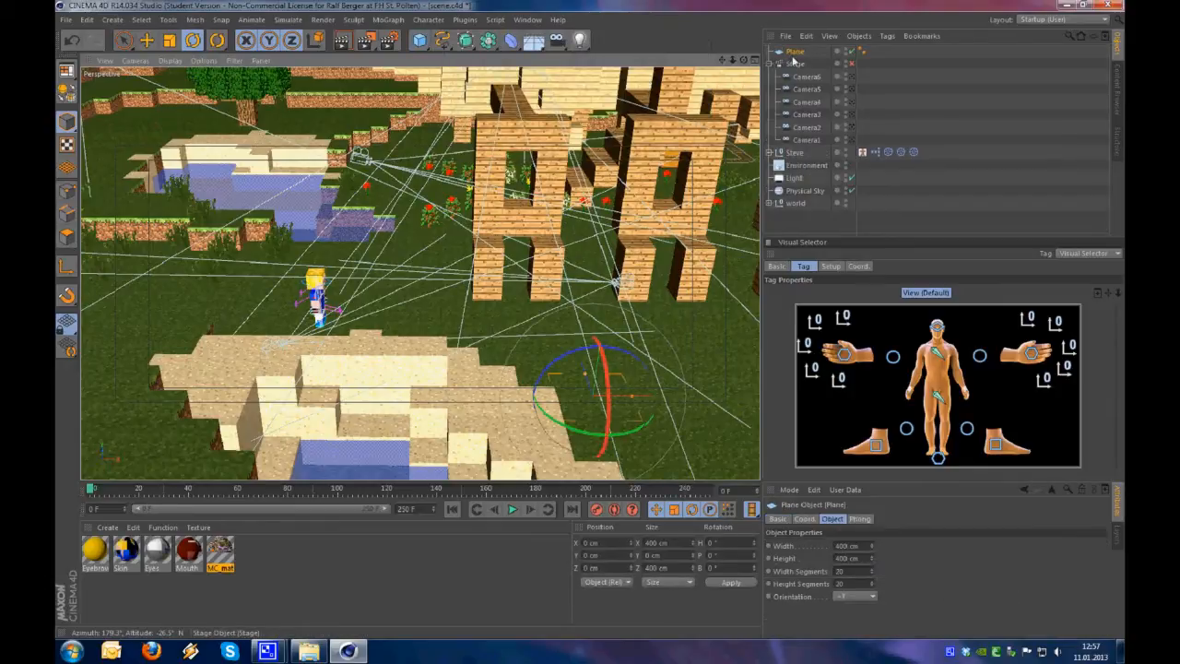
{"action": "key", "text": "e"}
{"action": "left_click_drag", "start_coordinate": [605, 313], "coordinate": [631, 176]}
{"action": "left_click_drag", "start_coordinate": [593, 227], "coordinate": [639, 280]}
{"action": "left_click_drag", "start_coordinate": [681, 325], "coordinate": [483, 339]}
{"action": "left_click_drag", "start_coordinate": [459, 248], "coordinate": [456, 183]}
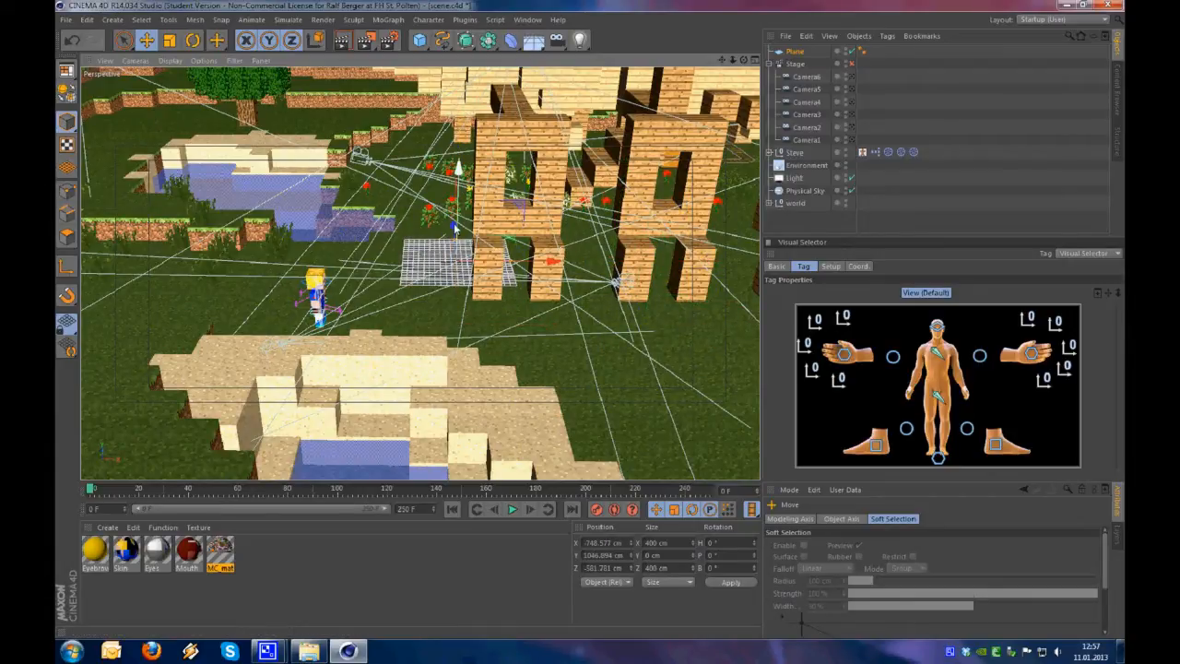
{"action": "left_click", "coordinate": [455, 230]}
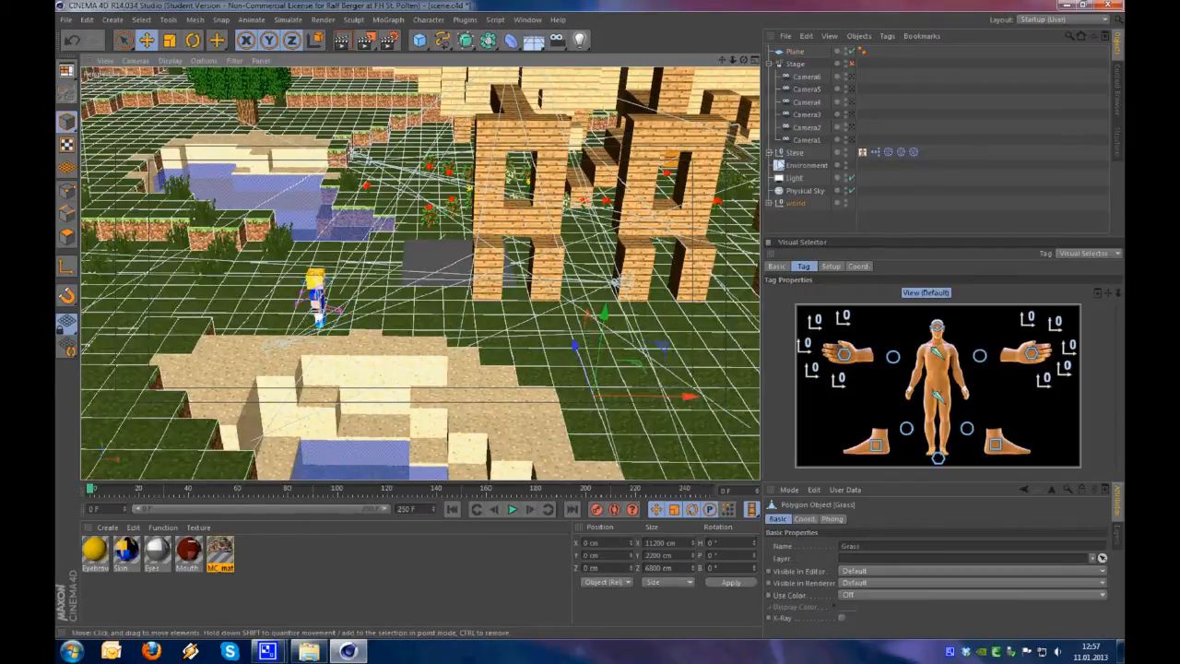
{"action": "left_click", "coordinate": [800, 52]}
{"action": "left_click_drag", "start_coordinate": [438, 264], "coordinate": [502, 265], "text": "alt"}
{"action": "left_click_drag", "start_coordinate": [428, 228], "coordinate": [460, 275]}
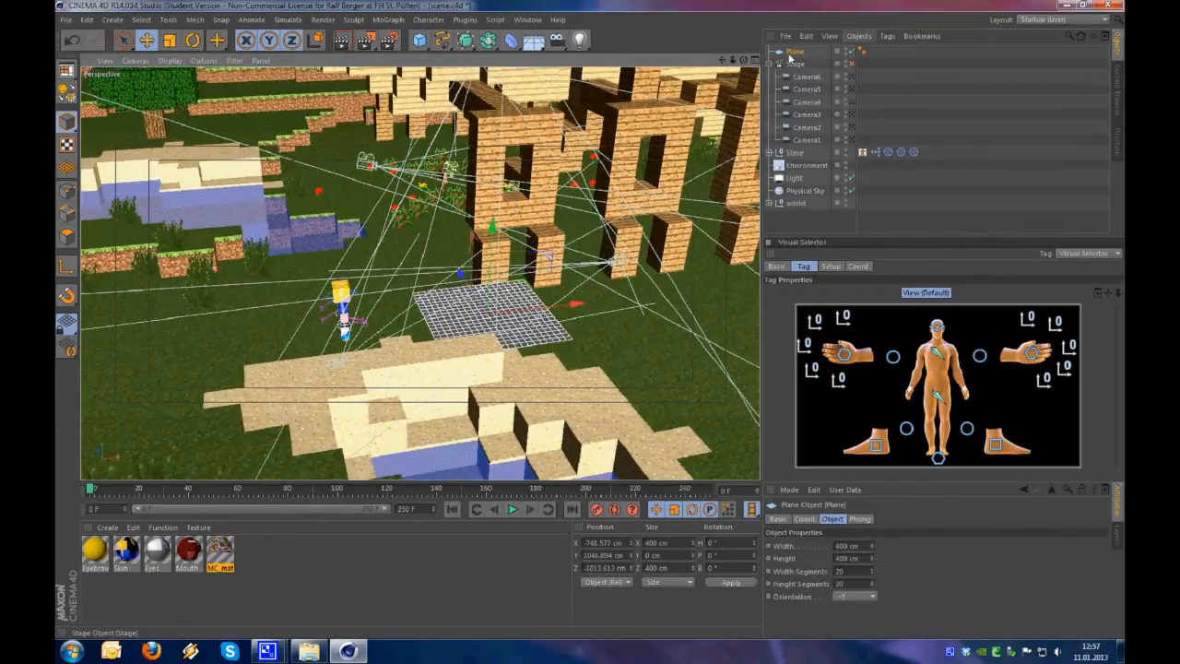
Set the plane's width segments and height segments to 1
{"action": "left_click", "coordinate": [848, 546]}
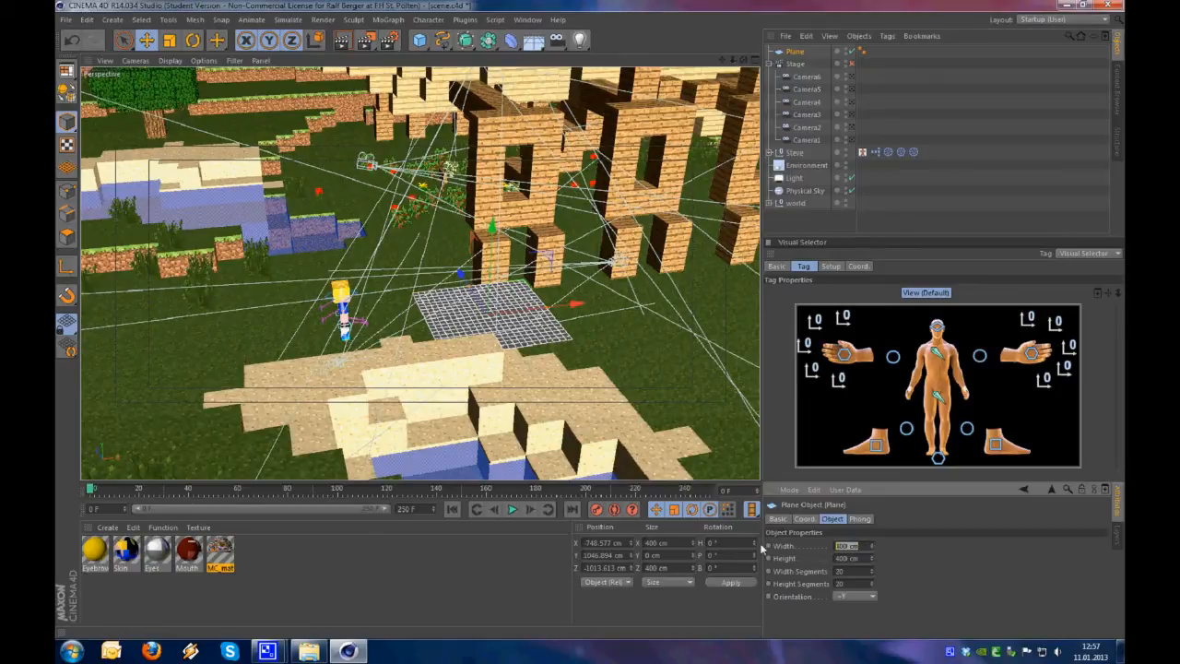
{"action": "type", "text": "1"}
{"action": "key", "text": "Tab"}
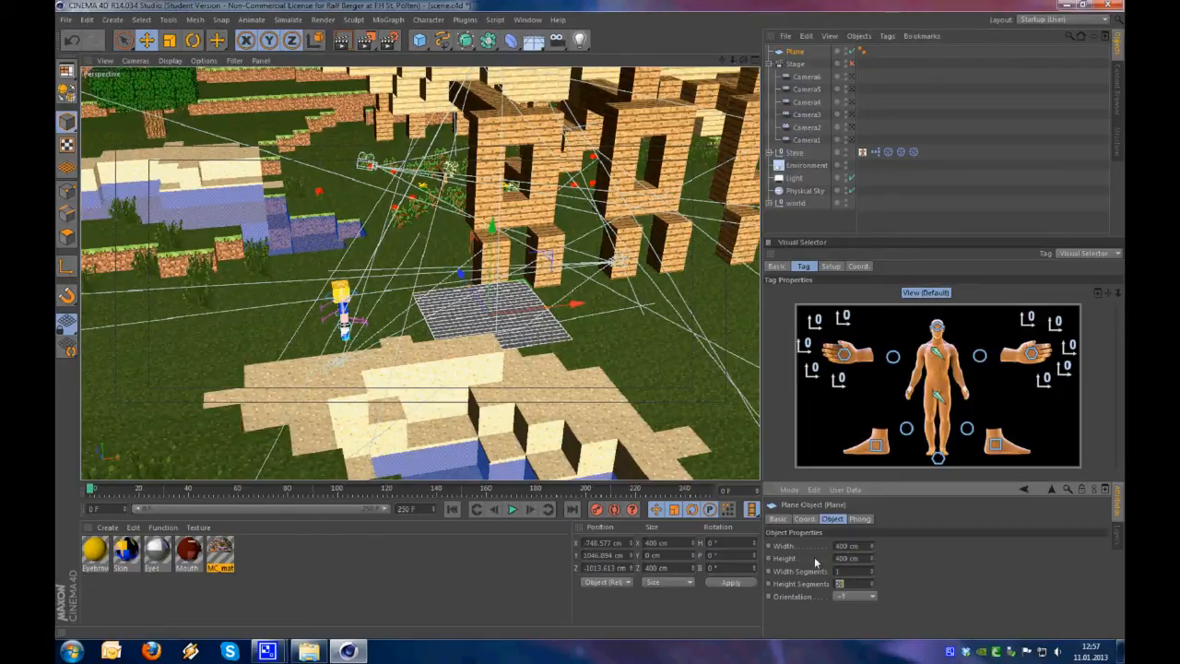
{"action": "type", "text": "1"}
{"action": "key", "text": "Tab"}
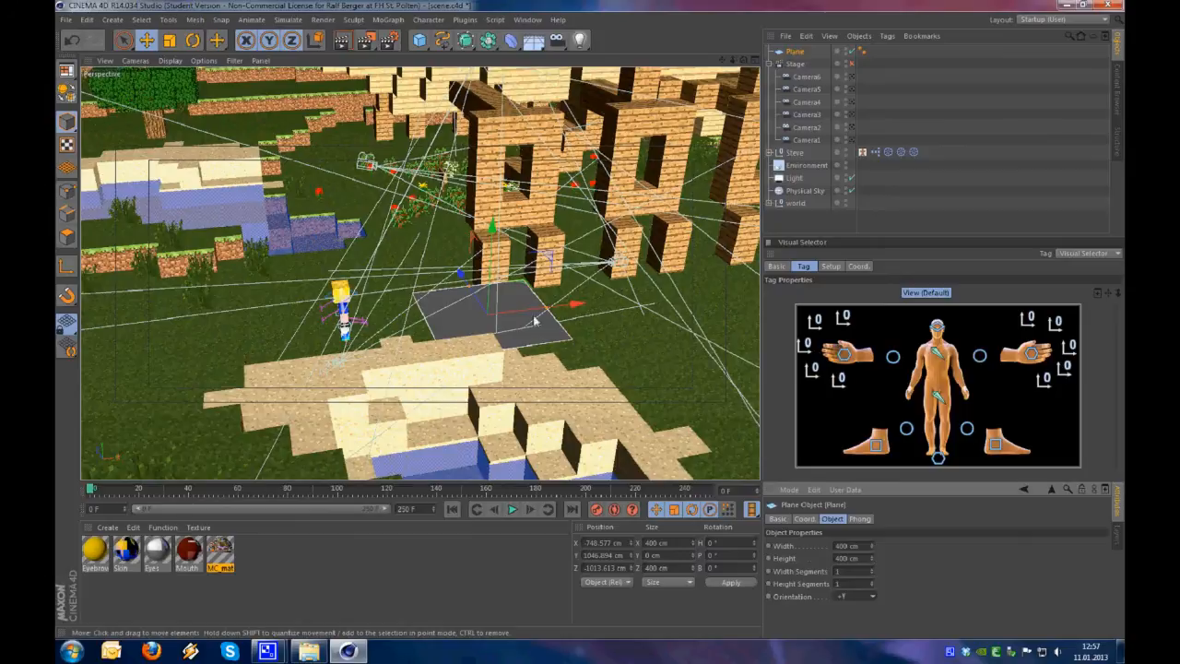
Stretch the plane to about 1905 cm wide and 1303 cm high so that it extends beneath Steve
{"action": "left_click_drag", "start_coordinate": [538, 319], "coordinate": [479, 333], "text": "alt"}
{"action": "left_click", "coordinate": [789, 52]}
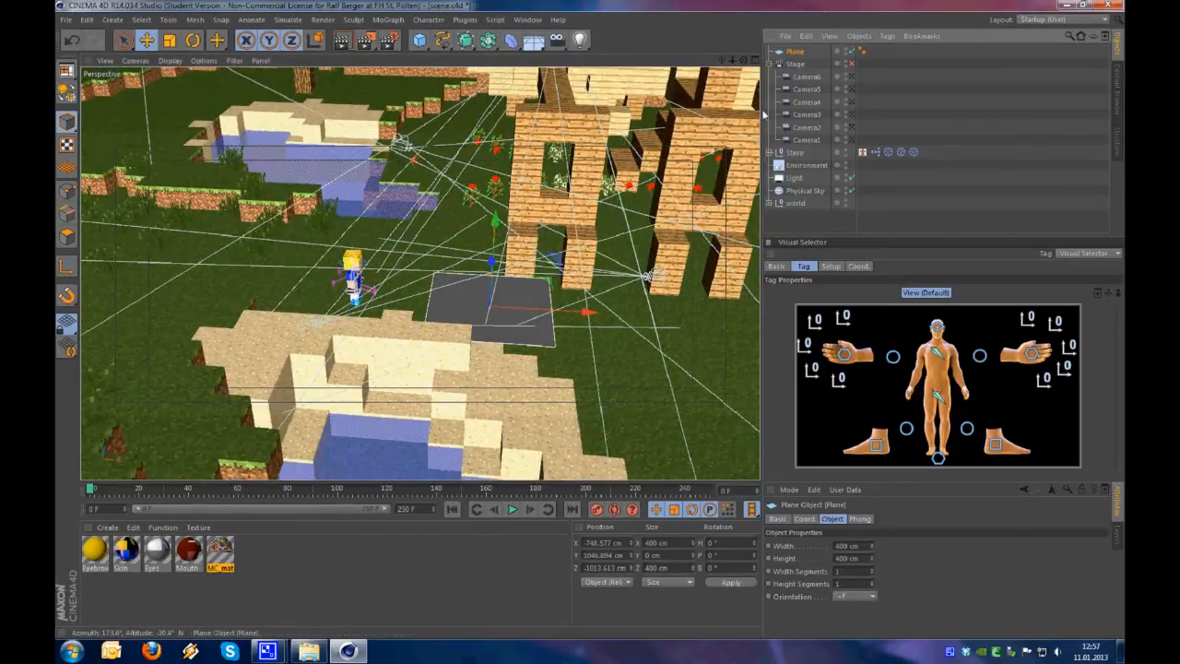
{"action": "left_click_drag", "start_coordinate": [557, 295], "coordinate": [785, 306], "text": "alt"}
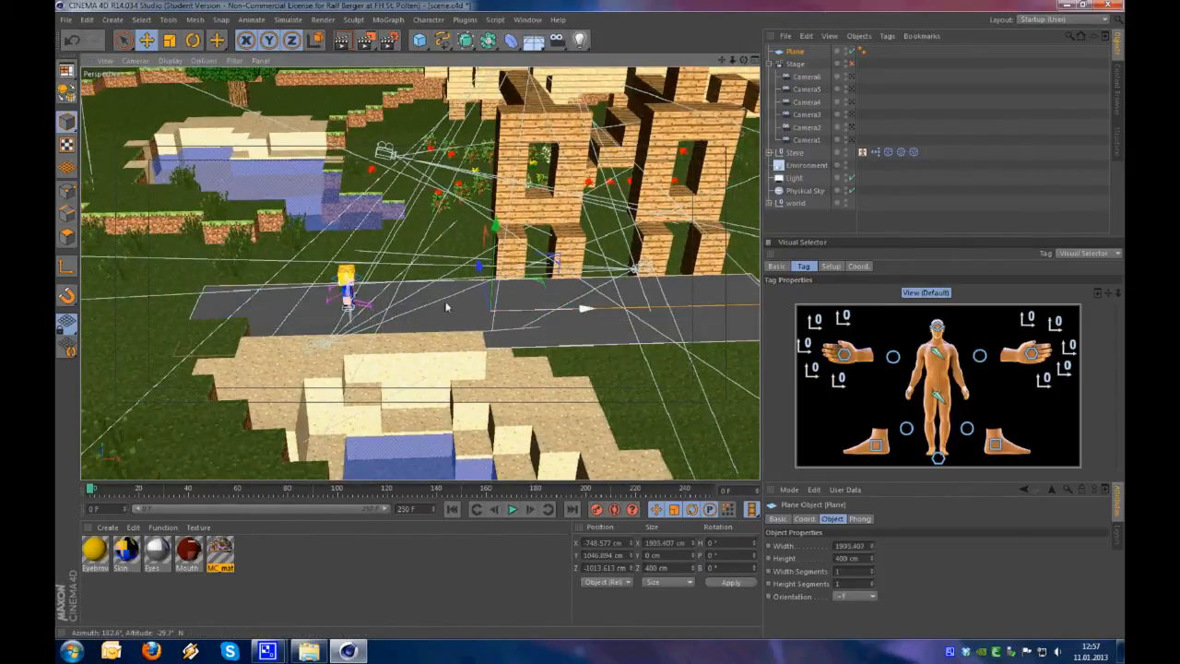
{"action": "left_click_drag", "start_coordinate": [482, 281], "coordinate": [448, 233]}
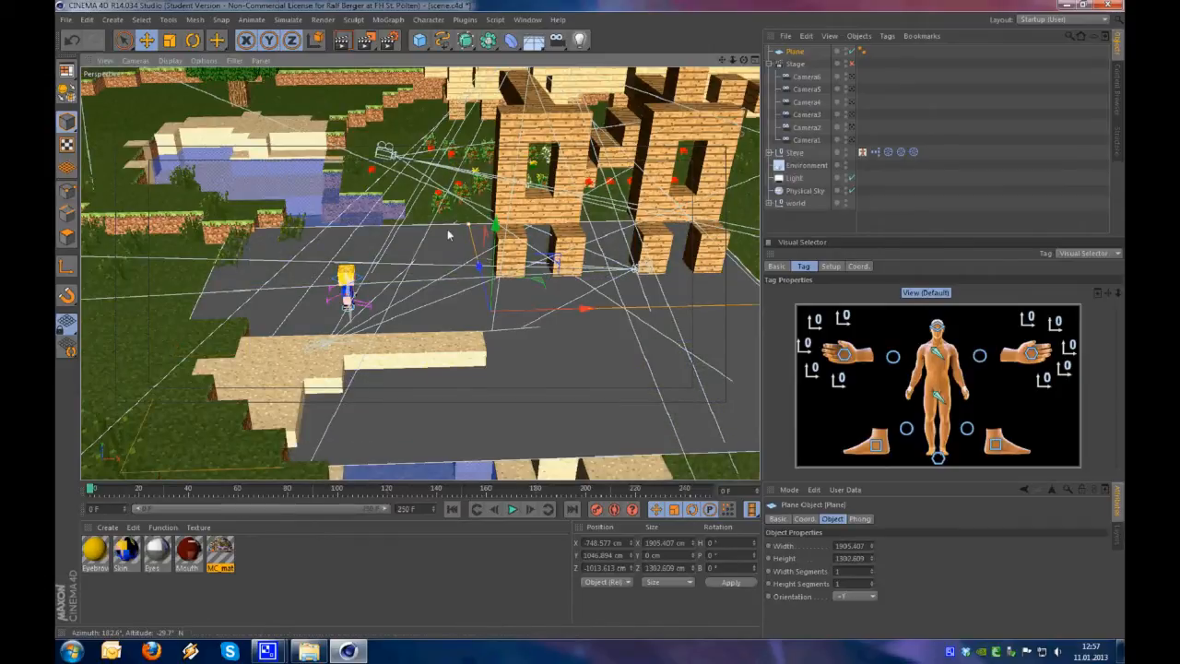
{"action": "left_click_drag", "start_coordinate": [533, 310], "coordinate": [735, 297], "text": "alt"}
{"action": "left_click_drag", "start_coordinate": [455, 351], "coordinate": [476, 321], "text": "alt"}
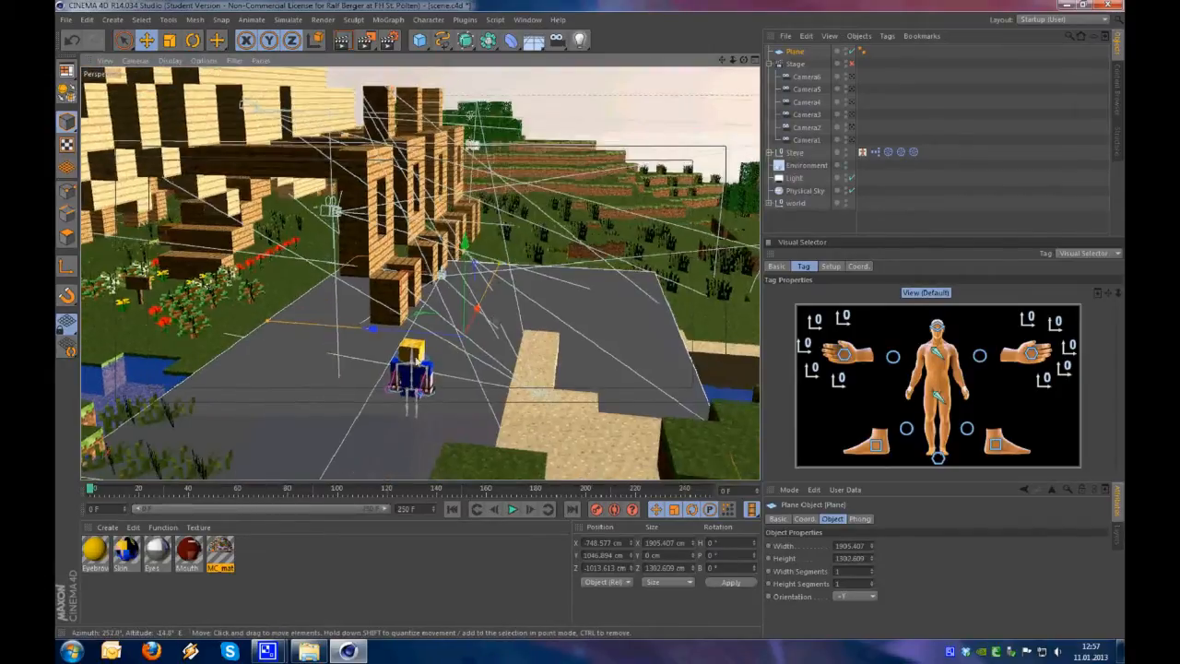
{"action": "right_click_drag", "start_coordinate": [477, 321], "coordinate": [592, 322], "text": "alt"}
{"action": "middle_click_drag", "start_coordinate": [453, 315], "coordinate": [334, 272], "text": "alt"}
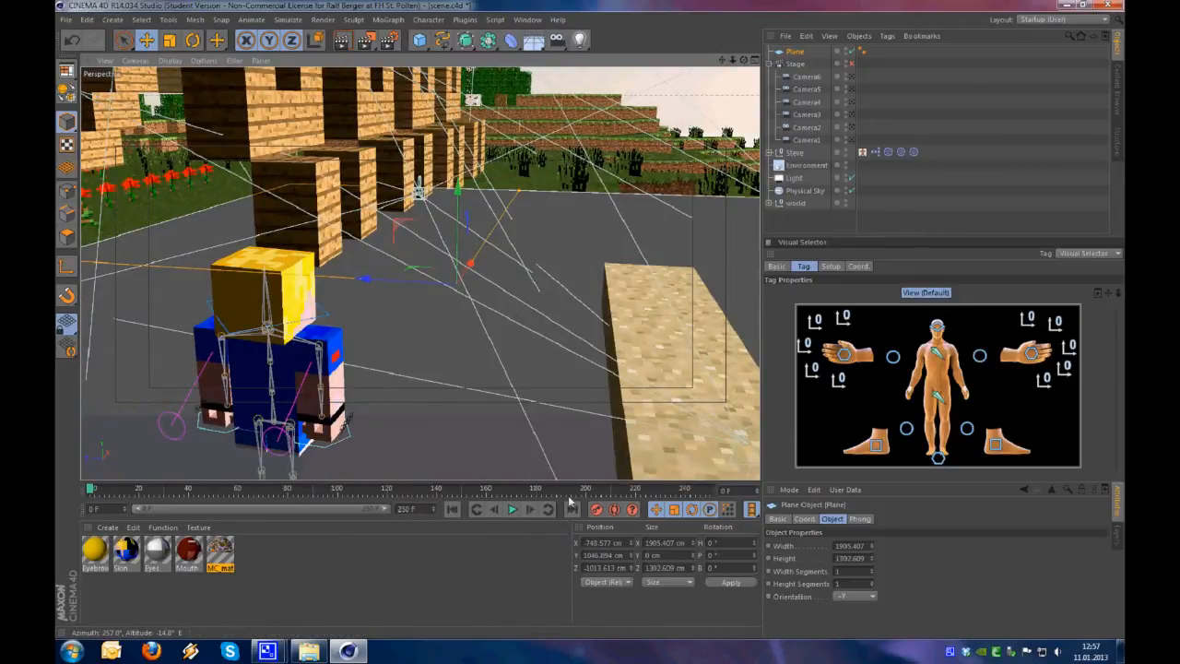
Position the ground plane at X -750 cm, Y 1000 cm and Z -1000 cm
{"action": "left_click_drag", "start_coordinate": [455, 242], "coordinate": [454, 274]}
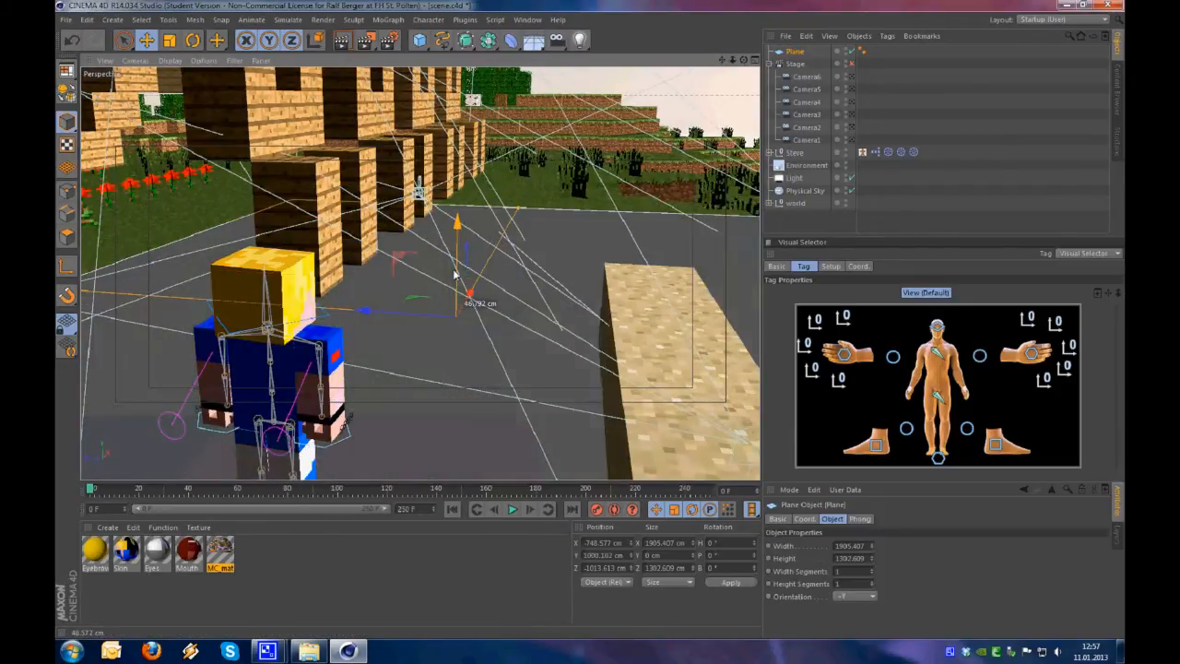
{"action": "double_click", "coordinate": [599, 556]}
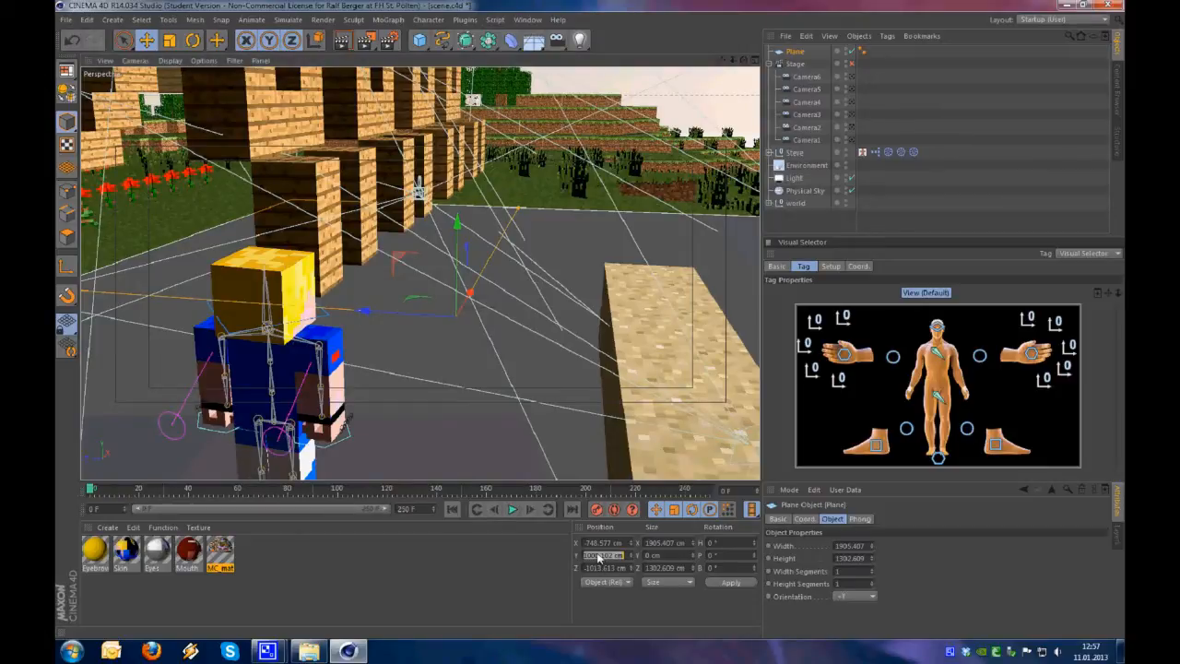
{"action": "type", "text": "1000"}
{"action": "key", "text": "Return"}
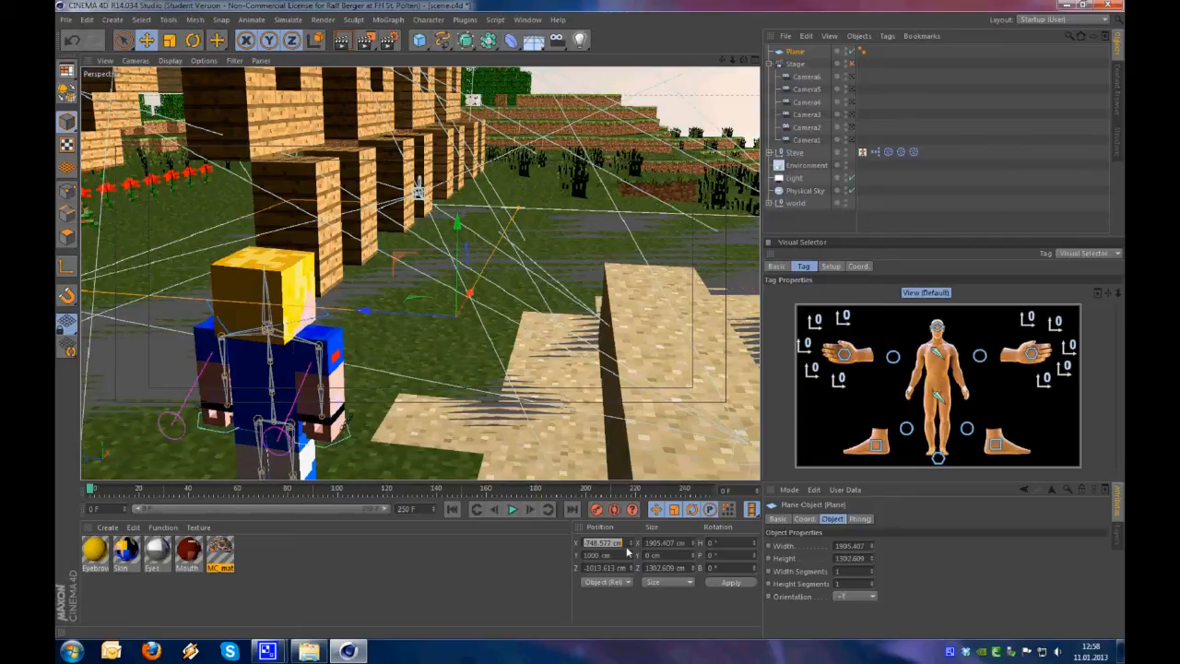
{"action": "key", "text": "BackSpace"}
{"action": "type", "text": "-750"}
{"action": "key", "text": "Return"}
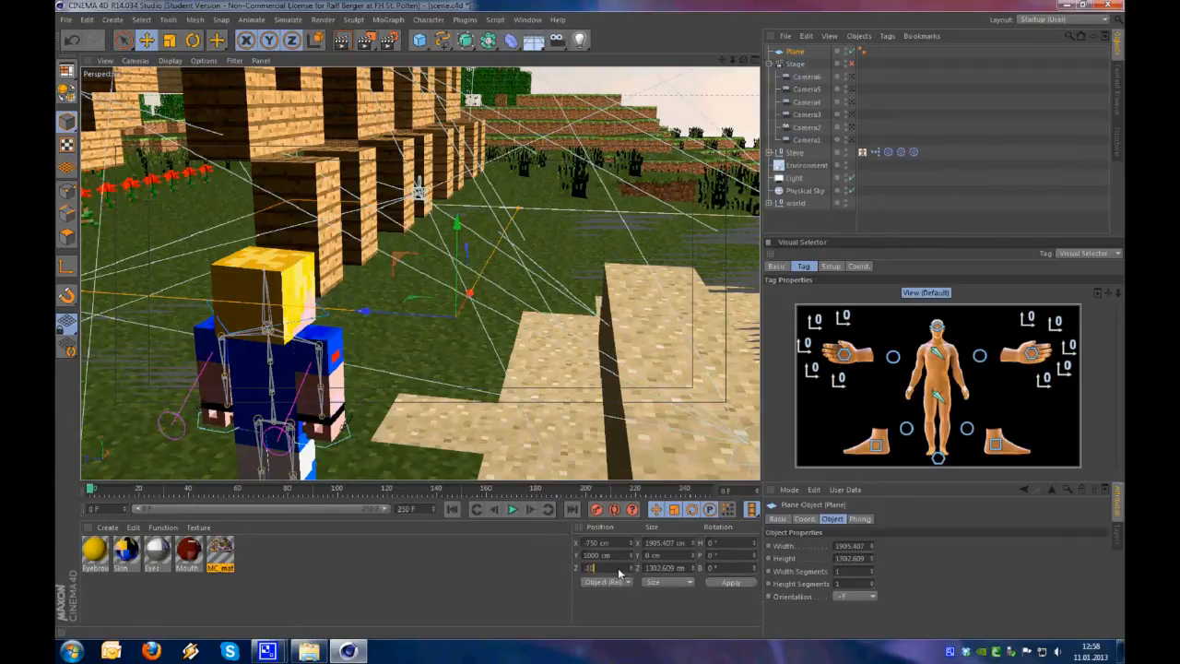
{"action": "key", "text": "Return"}
{"action": "left_click_drag", "start_coordinate": [420, 333], "coordinate": [513, 356], "text": "alt"}
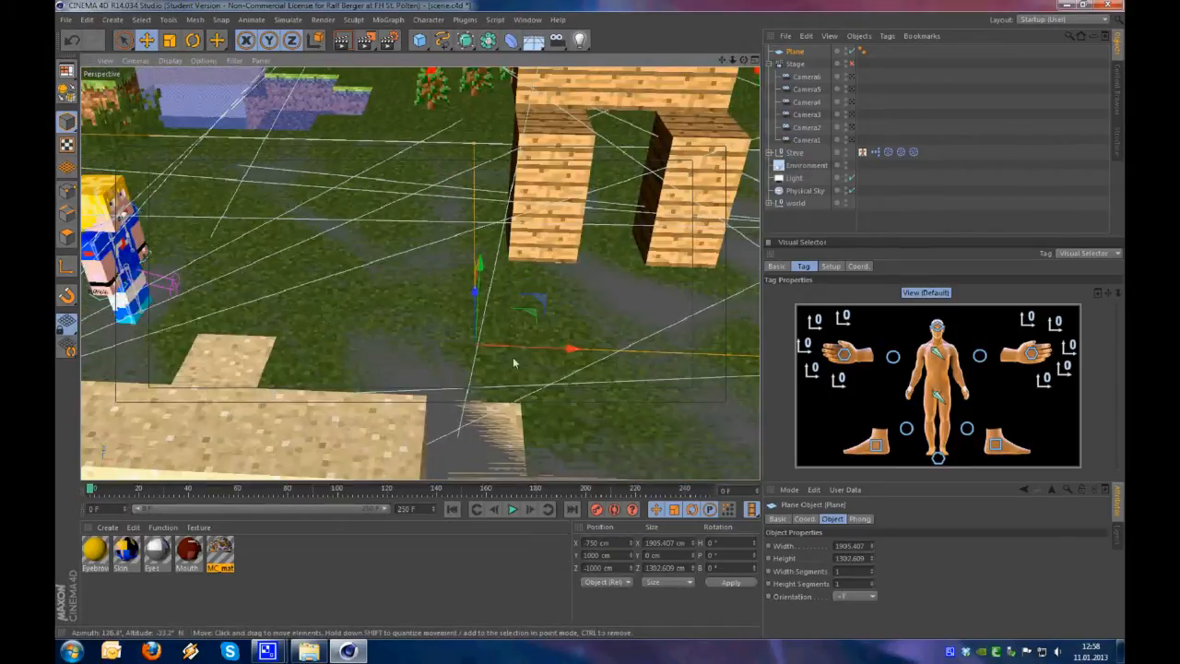
{"action": "left_click_drag", "start_coordinate": [533, 312], "coordinate": [477, 243]}
{"action": "key", "text": "ctrl+z"}
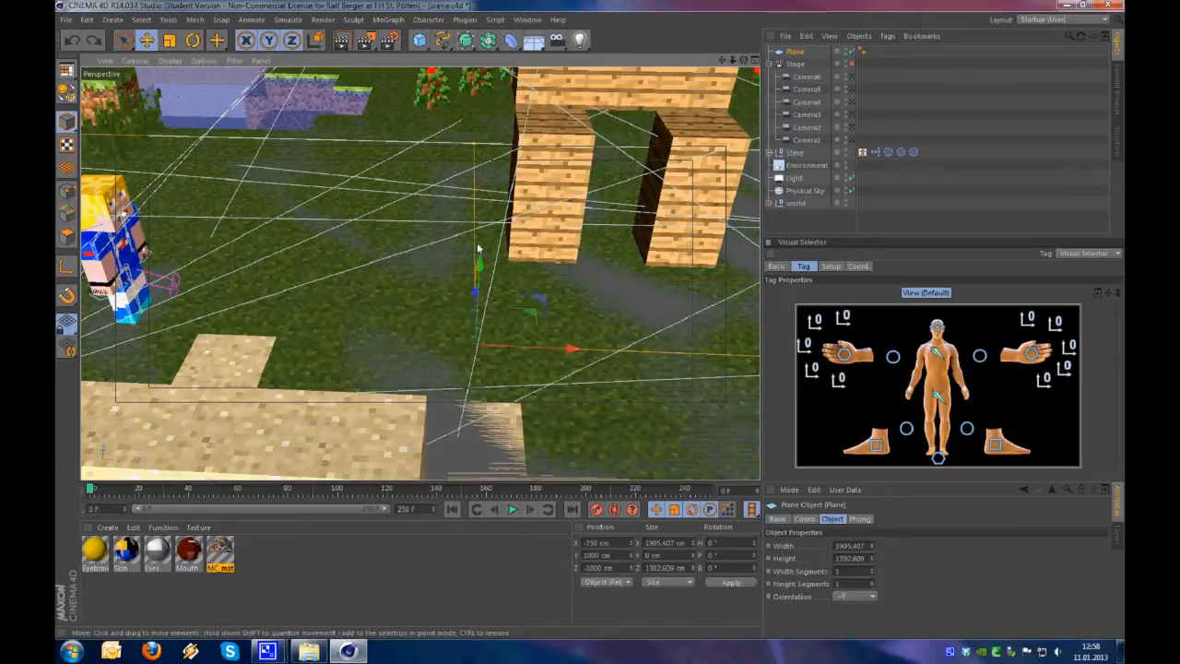
Enable quantizing in the modeling settings with a movement step of 100 cm
{"action": "left_click_drag", "start_coordinate": [359, 357], "coordinate": [867, 500], "text": "alt"}
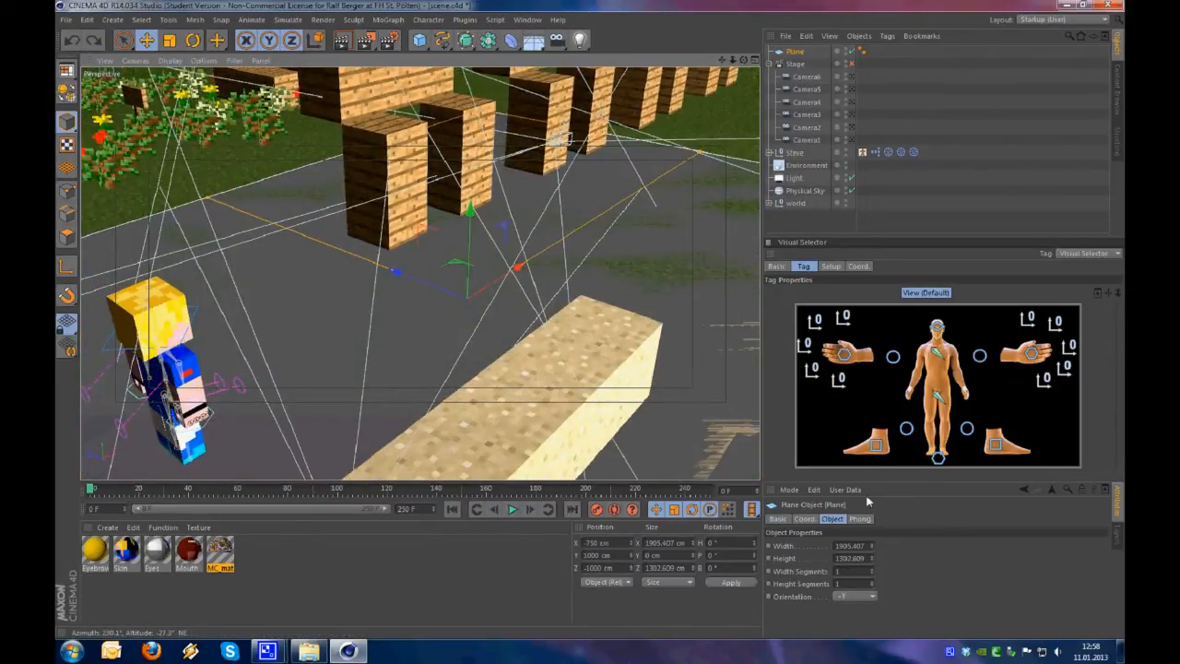
{"action": "left_click", "coordinate": [784, 491]}
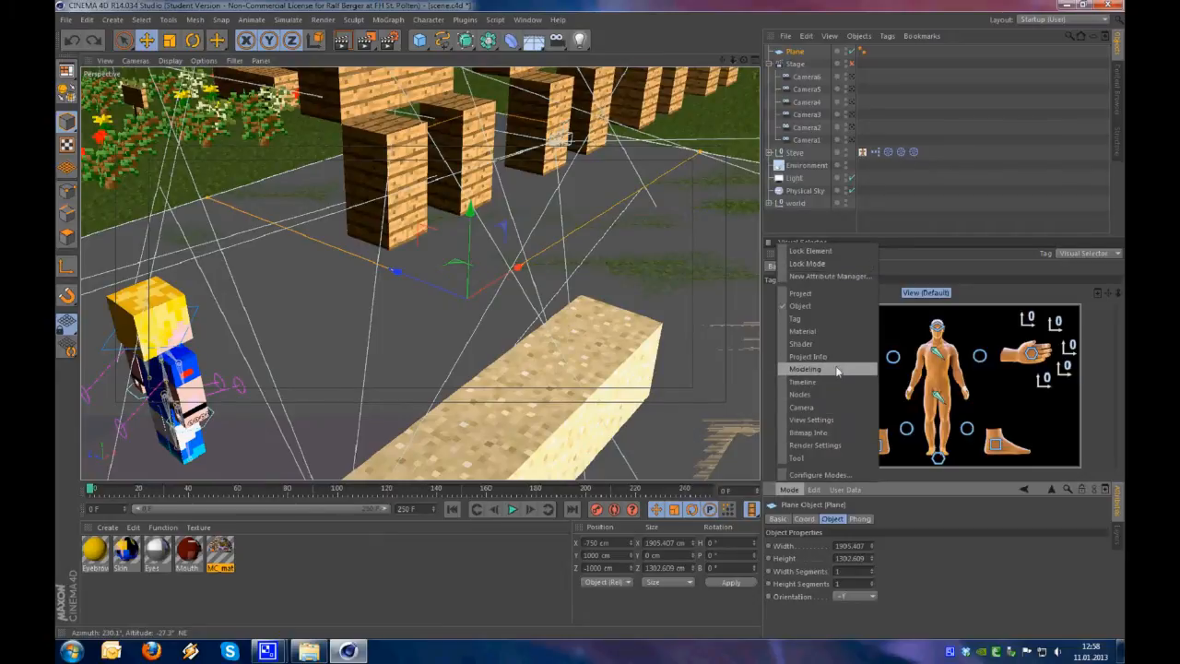
{"action": "left_click", "coordinate": [837, 371]}
{"action": "left_click", "coordinate": [817, 519]}
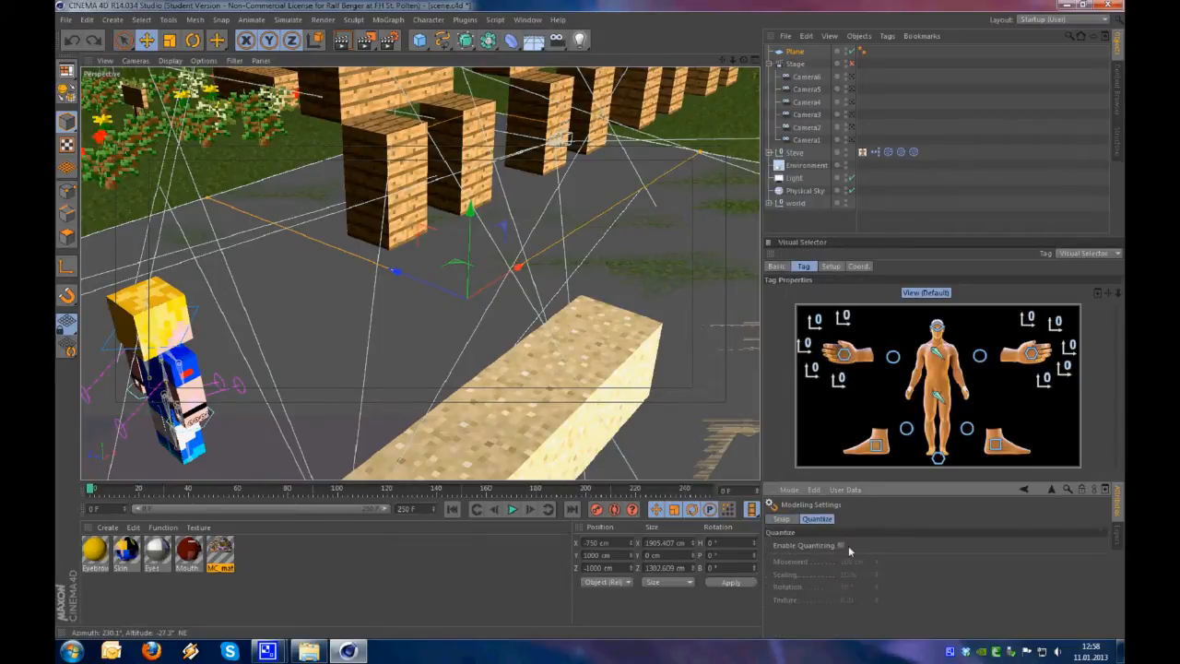
{"action": "left_click", "coordinate": [840, 545]}
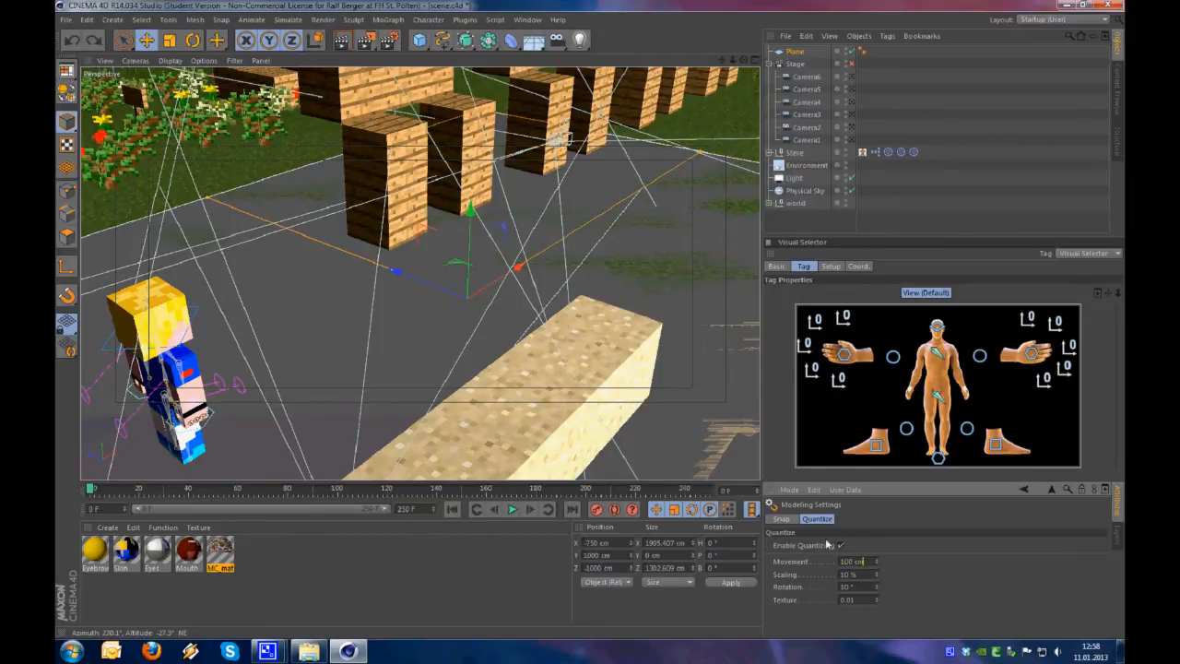
Move the ground plane in quantized 100 cm steps to Z -800 cm
{"action": "left_click_drag", "start_coordinate": [523, 352], "coordinate": [492, 358], "text": "alt"}
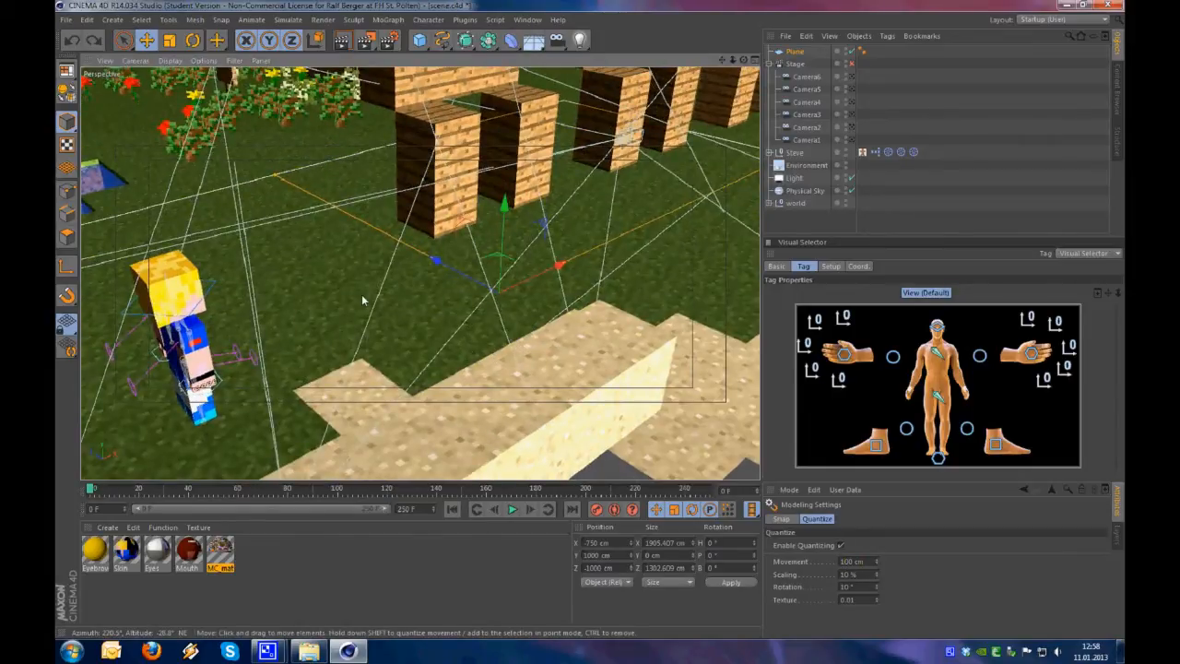
{"action": "key", "text": "p"}
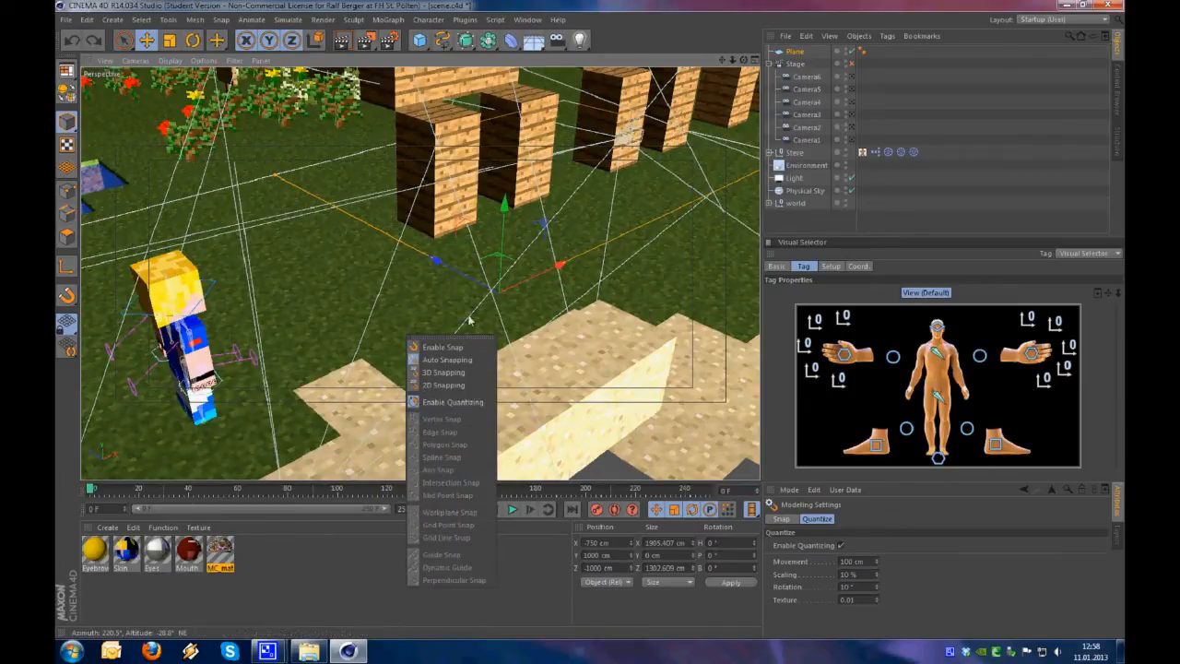
{"action": "left_click", "coordinate": [480, 283]}
{"action": "left_click_drag", "start_coordinate": [480, 283], "coordinate": [483, 221], "text": "alt"}
{"action": "left_click_drag", "start_coordinate": [521, 289], "coordinate": [433, 318], "text": "alt"}
{"action": "right_click_drag", "start_coordinate": [433, 318], "coordinate": [483, 294], "text": "alt"}
{"action": "mouse_move", "coordinate": [483, 295]}
{"action": "left_mouse_down", "text": "alt"}
{"action": "mouse_move", "coordinate": [529, 285]}
{"action": "mouse_move", "coordinate": [494, 299]}
{"action": "left_mouse_up", "text": "alt"}
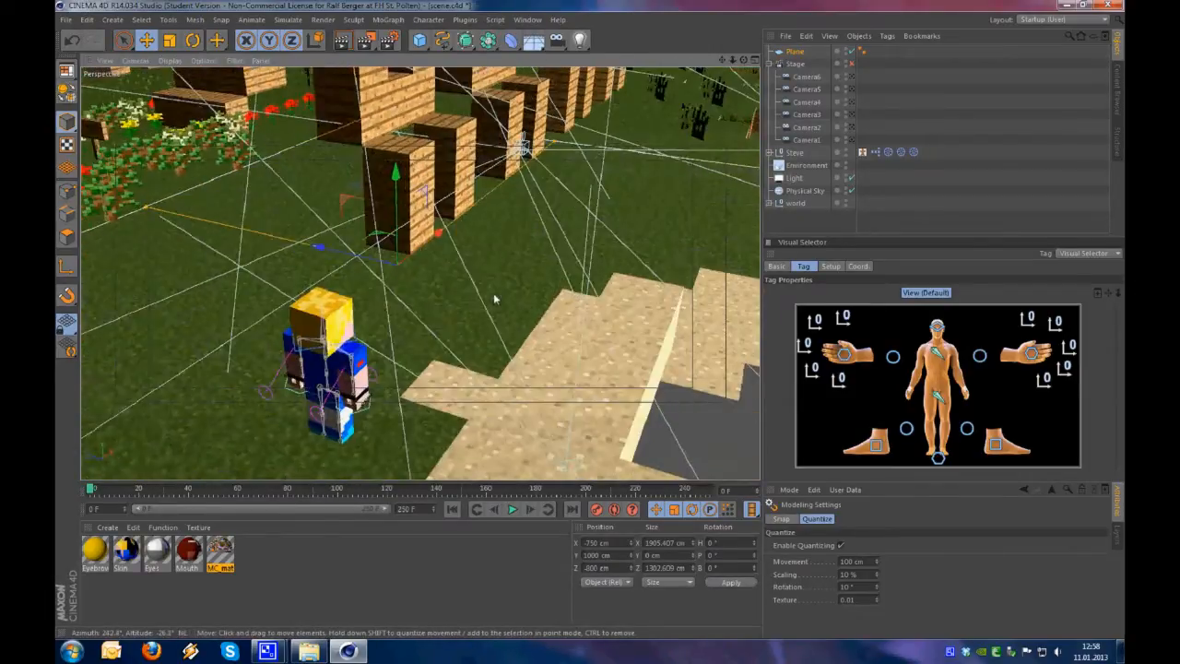
Duplicate the ground plane and scale the copy down to about 381 by 261 cm
{"action": "key", "text": "ctrl+c"}
{"action": "key", "text": "ctrl+v"}
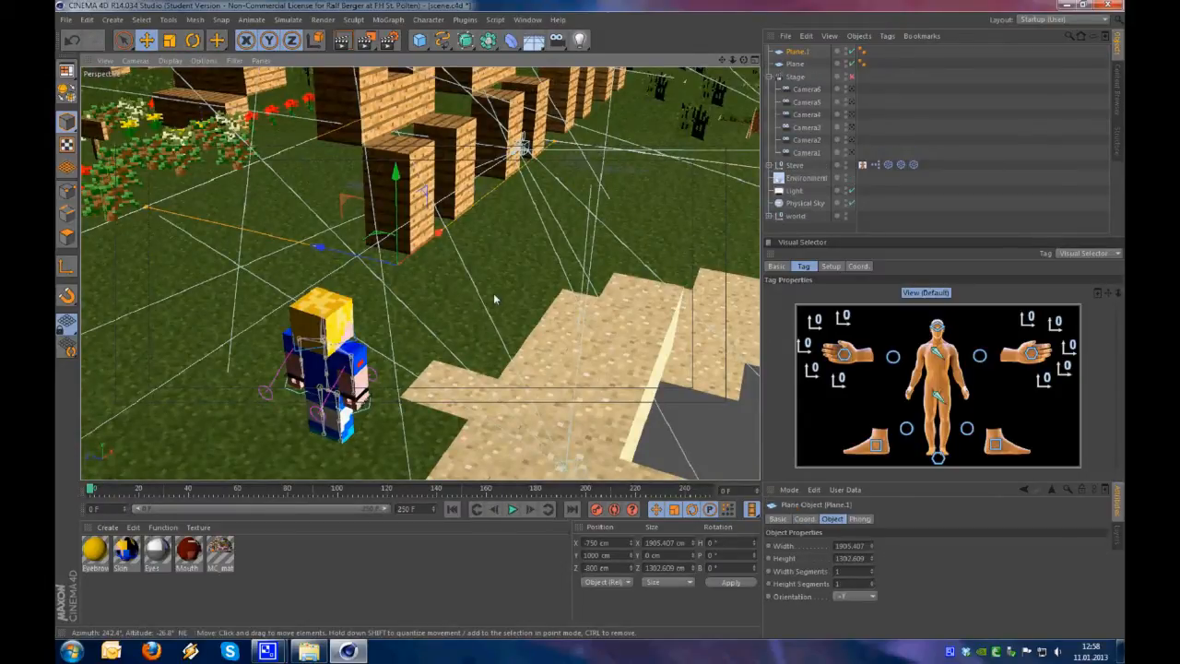
{"action": "key", "text": "t"}
{"action": "left_click_drag", "start_coordinate": [514, 264], "coordinate": [200, 352]}
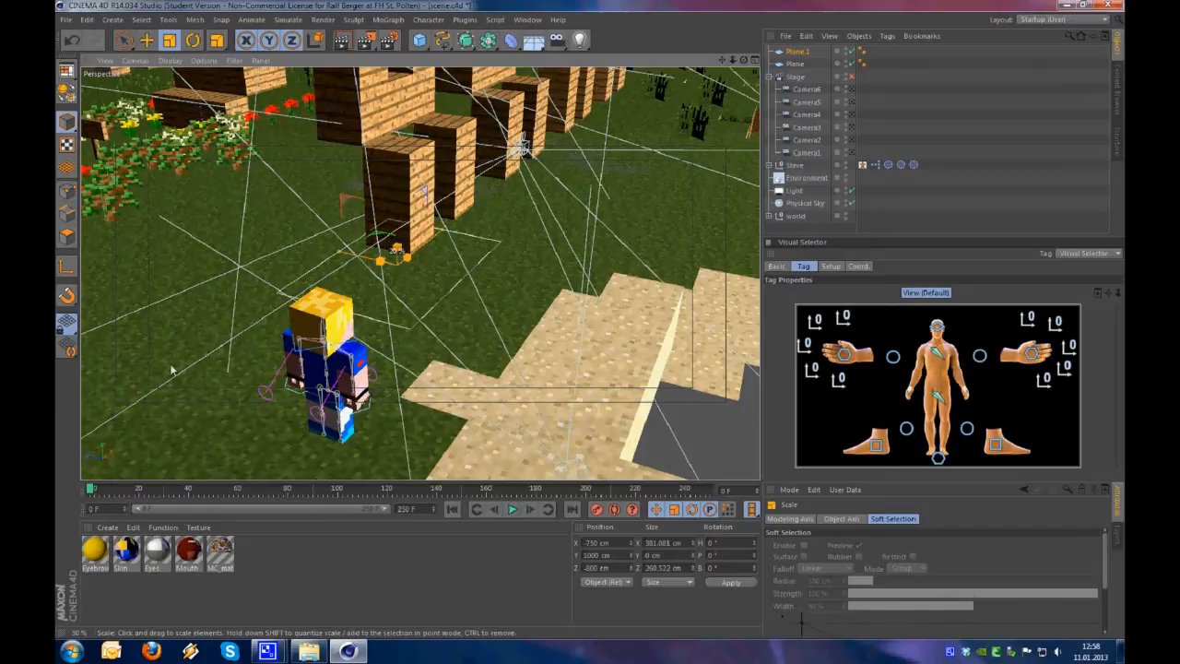
Move the duplicated plane up to the sand blocks, at X -850 cm, Y 1100 cm and Z -1300 cm
{"action": "key", "text": "e"}
{"action": "left_click_drag", "start_coordinate": [425, 292], "coordinate": [452, 238], "text": "alt"}
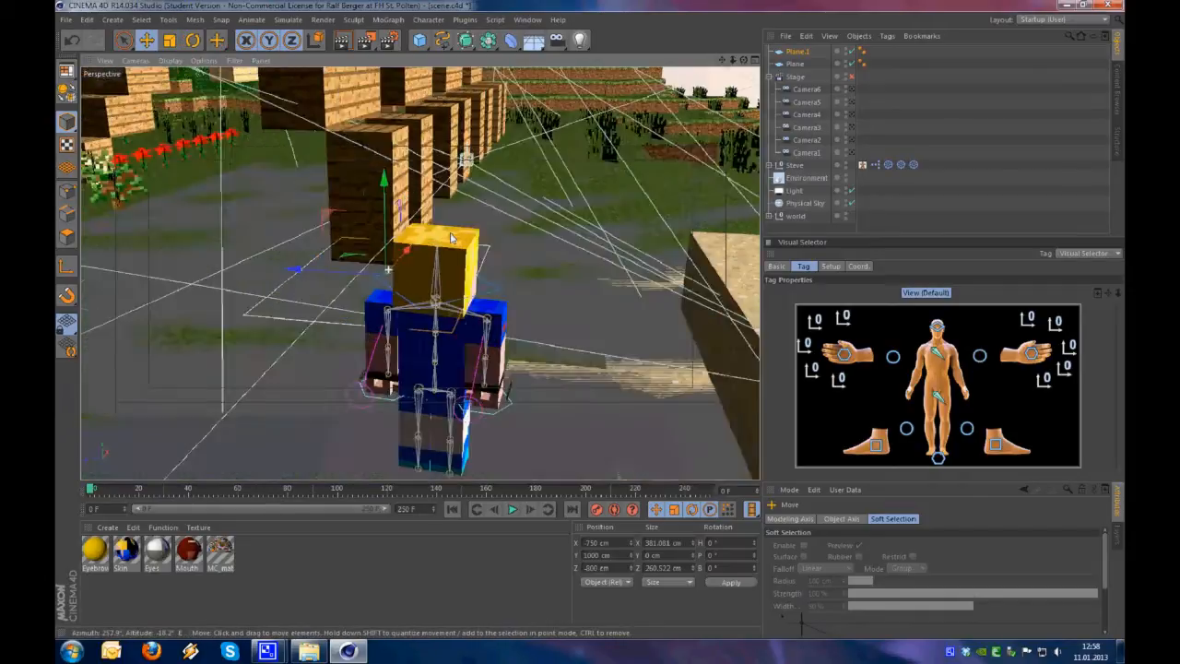
{"action": "right_click_drag", "start_coordinate": [452, 237], "coordinate": [405, 290], "text": "alt"}
{"action": "middle_click_drag", "start_coordinate": [405, 291], "coordinate": [374, 280], "text": "alt"}
{"action": "left_click_drag", "start_coordinate": [374, 280], "coordinate": [474, 268], "text": "alt"}
{"action": "key", "text": "r"}
{"action": "left_click_drag", "start_coordinate": [339, 249], "coordinate": [349, 287]}
{"action": "key", "text": "e"}
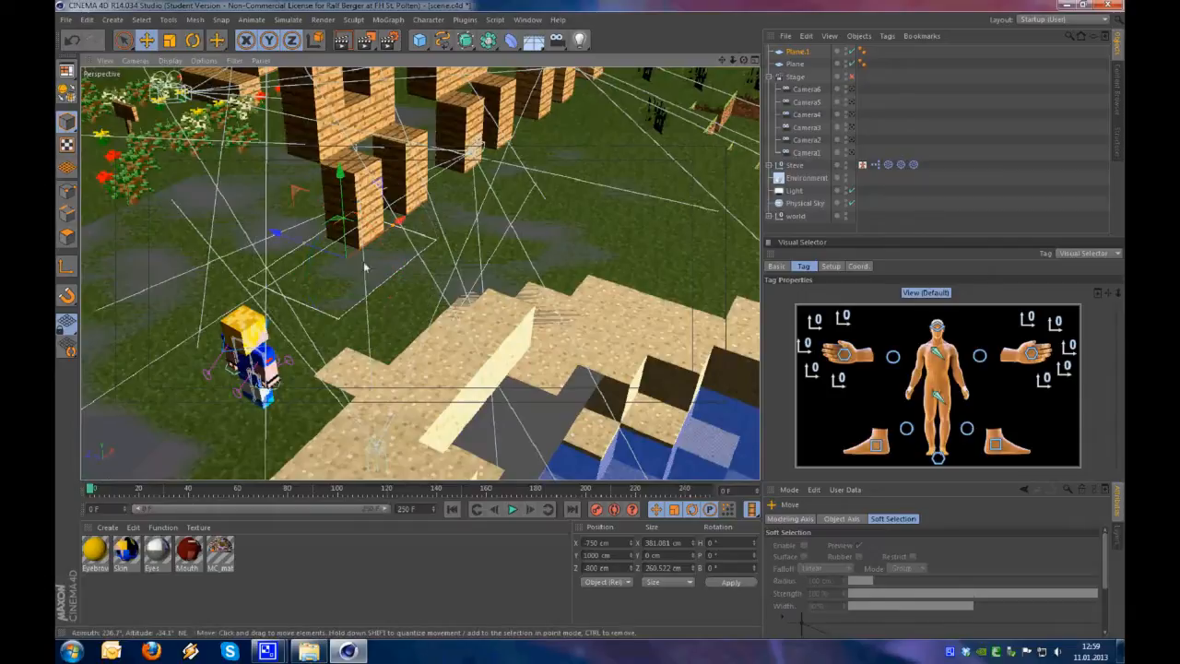
{"action": "left_click_drag", "start_coordinate": [304, 246], "coordinate": [442, 295]}
{"action": "left_click_drag", "start_coordinate": [440, 339], "coordinate": [656, 254], "text": "alt"}
{"action": "scroll", "coordinate": [471, 308], "scroll_direction": "up", "scroll_amount": 5}
{"action": "left_click_drag", "start_coordinate": [670, 246], "coordinate": [569, 222]}
{"action": "left_click_drag", "start_coordinate": [470, 214], "coordinate": [410, 275]}
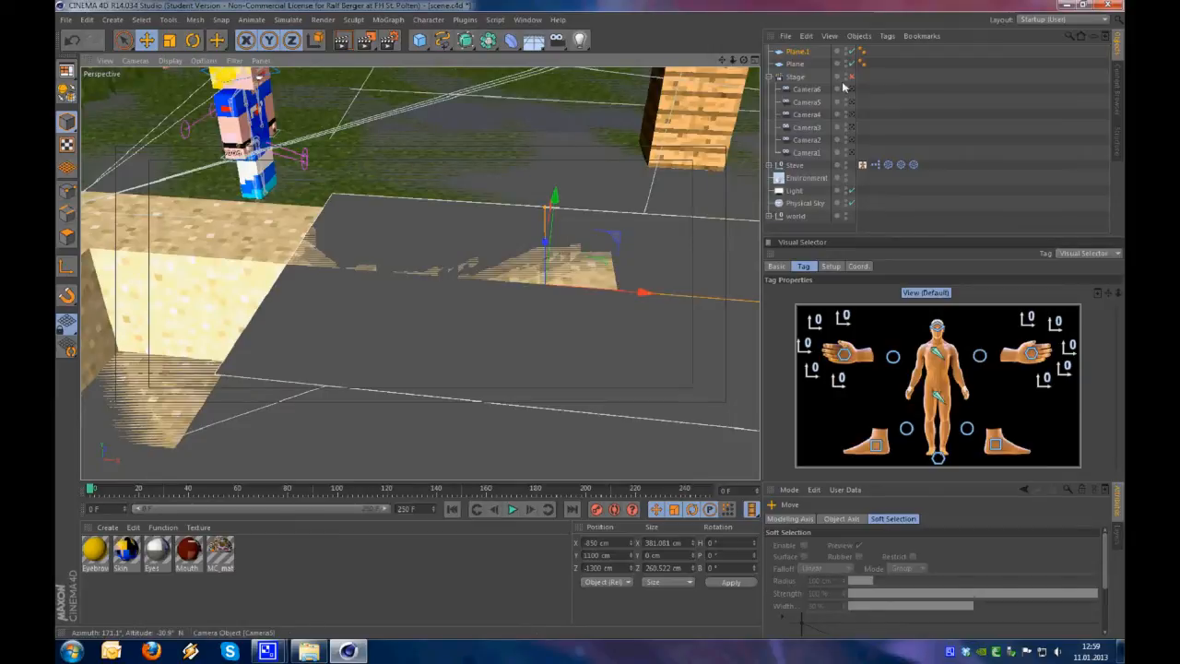
Set the duplicated plane's height and width to 100 cm each
{"action": "left_click", "coordinate": [794, 52]}
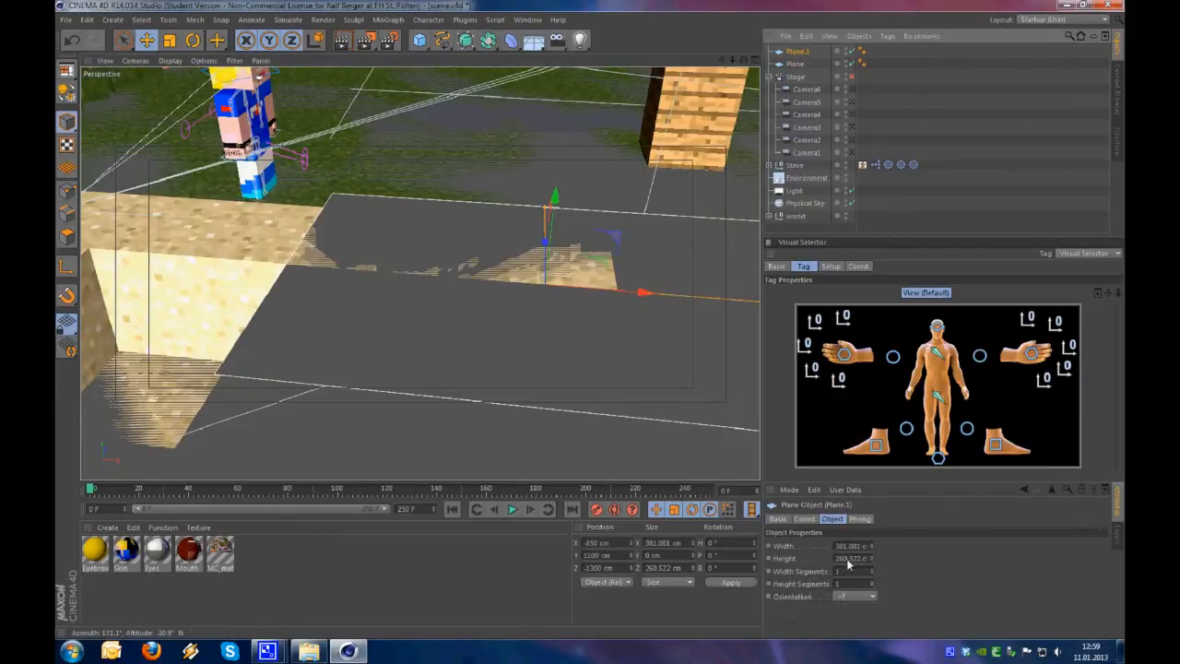
{"action": "left_click", "coordinate": [847, 560]}
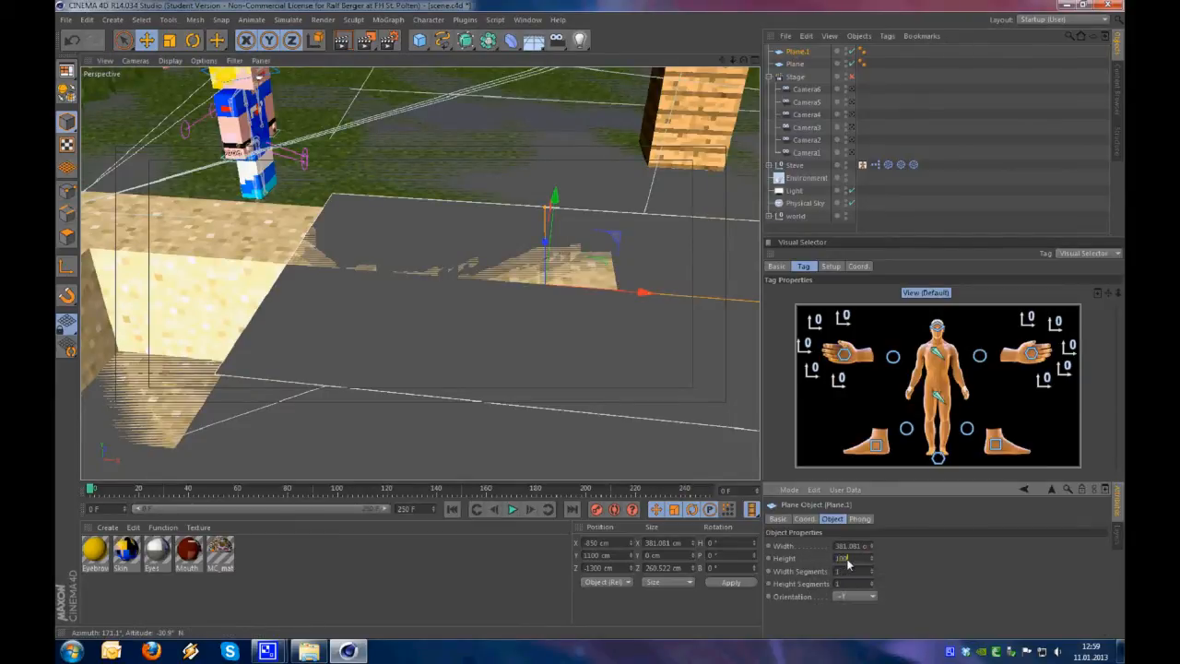
{"action": "type", "text": "100"}
{"action": "left_click", "coordinate": [848, 546]}
{"action": "type", "text": "1"}
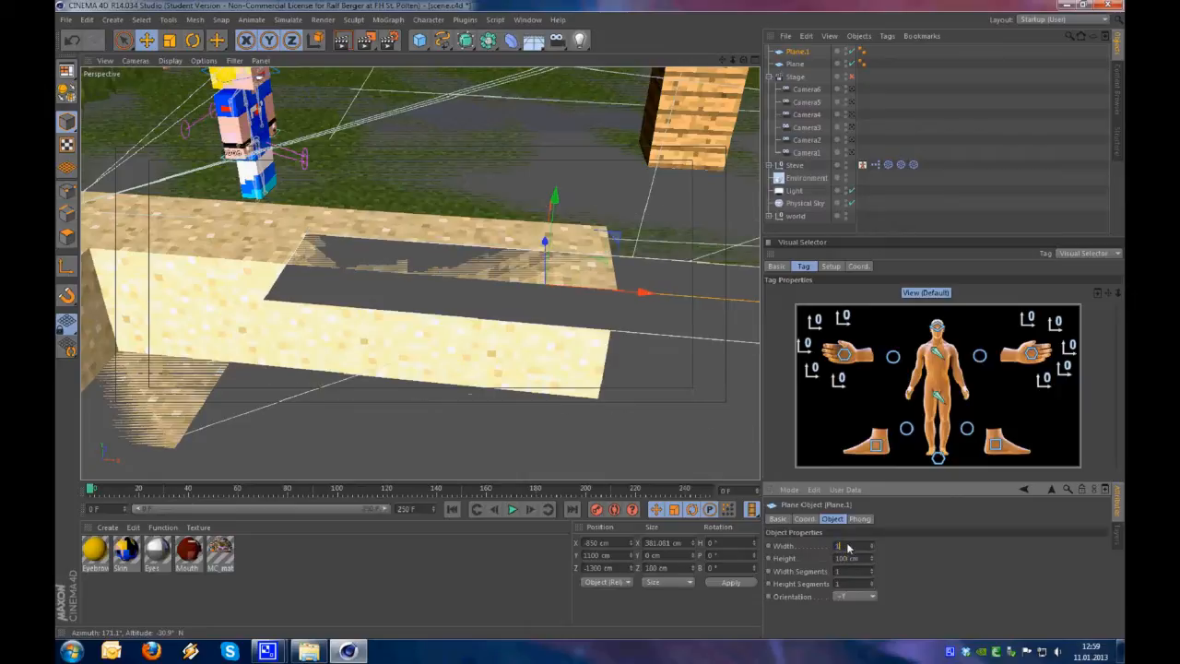
{"action": "type", "text": "00"}
{"action": "key", "text": "Return"}
Align the small plane with the top of the raised sand row at X -950 cm and Z -1250 cm
{"action": "left_click_drag", "start_coordinate": [498, 300], "coordinate": [686, 288], "text": "alt"}
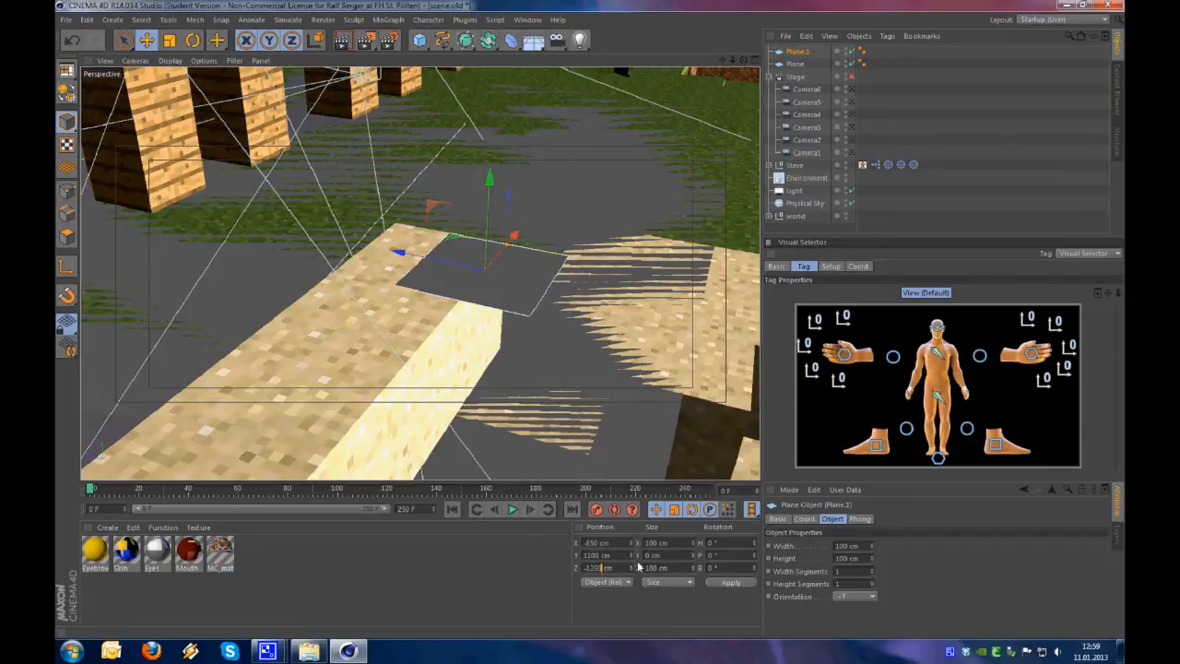
{"action": "key", "text": "Return"}
{"action": "left_click_drag", "start_coordinate": [407, 353], "coordinate": [284, 324], "text": "alt"}
{"action": "right_click_drag", "start_coordinate": [405, 354], "coordinate": [522, 381], "text": "alt"}
{"action": "left_click_drag", "start_coordinate": [520, 377], "coordinate": [549, 391], "text": "alt"}
{"action": "left_click_drag", "start_coordinate": [635, 320], "coordinate": [562, 337]}
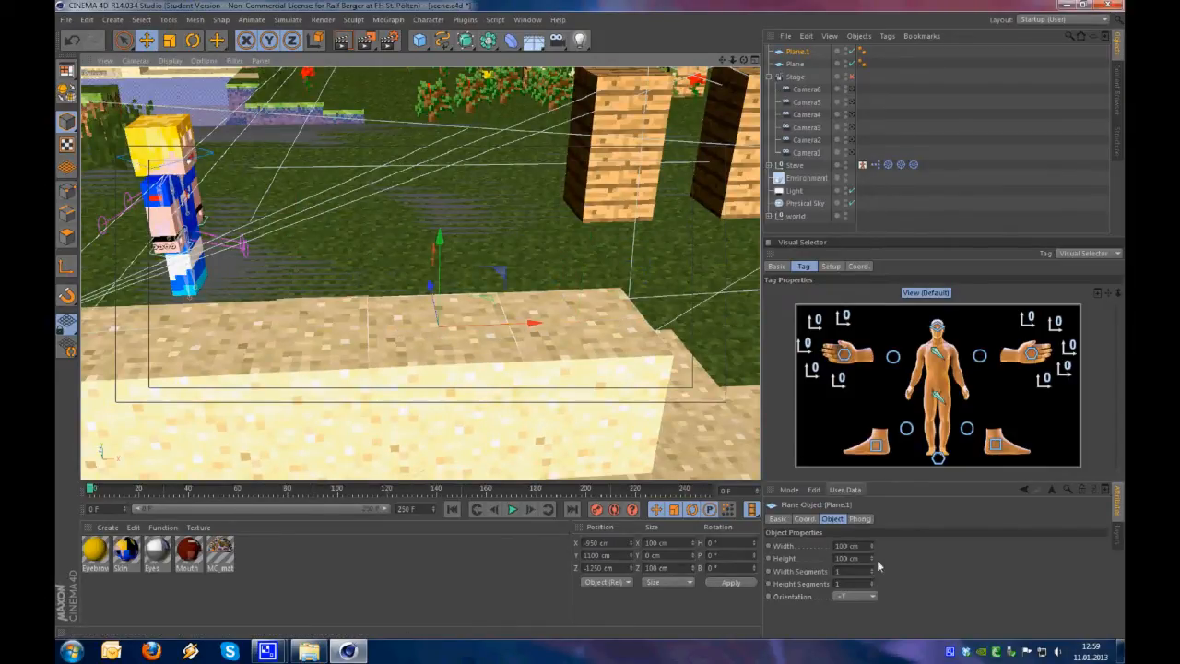
Widen the small plane to 700 cm and move it along the sand row to X -1150 cm
{"action": "left_click_drag", "start_coordinate": [870, 544], "coordinate": [871, 547]}
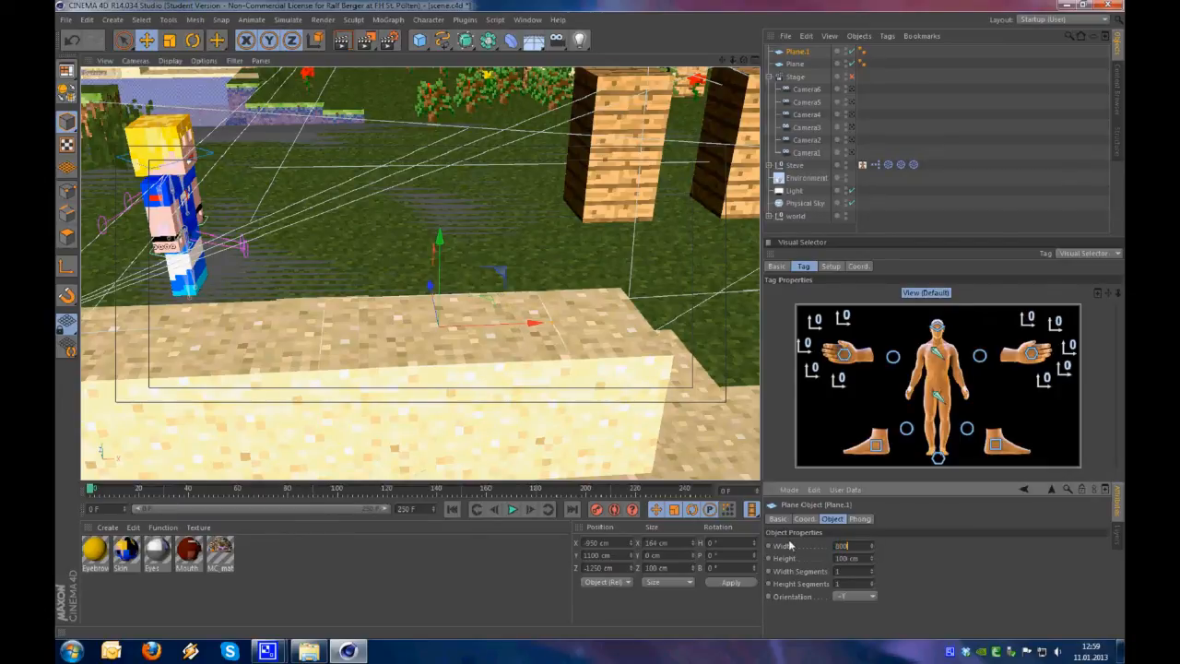
{"action": "key", "text": "Return"}
{"action": "left_click_drag", "start_coordinate": [547, 378], "coordinate": [516, 368], "text": "alt"}
{"action": "left_click", "coordinate": [857, 545]}
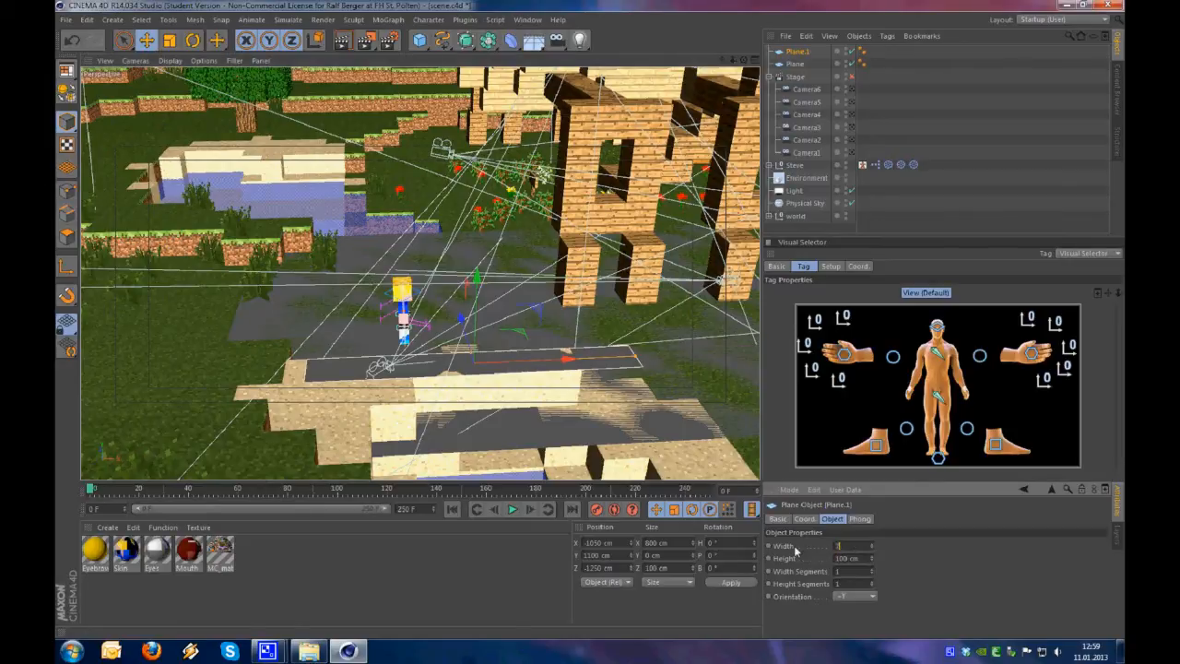
{"action": "type", "text": "700"}
{"action": "key", "text": "Return"}
{"action": "left_click_drag", "start_coordinate": [552, 367], "coordinate": [481, 323]}
Save the scene as a new file named scene_anim
{"action": "scroll", "coordinate": [486, 366], "scroll_direction": "up", "scroll_amount": 5}
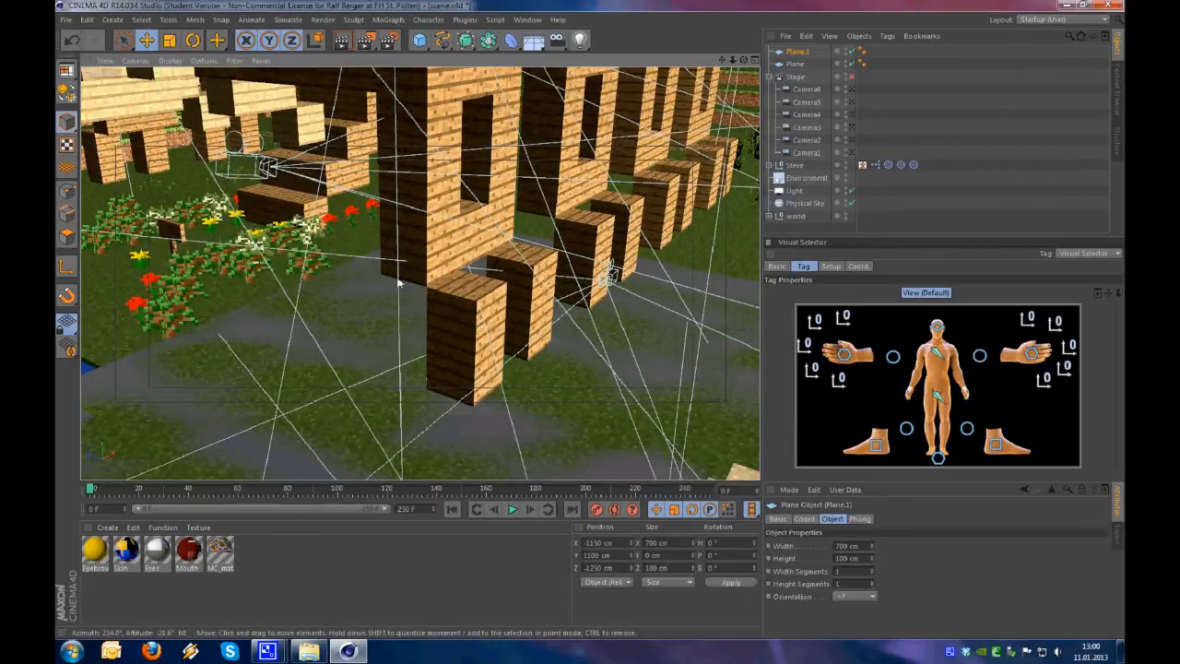
{"action": "left_click_drag", "start_coordinate": [513, 304], "coordinate": [402, 253], "text": "alt"}
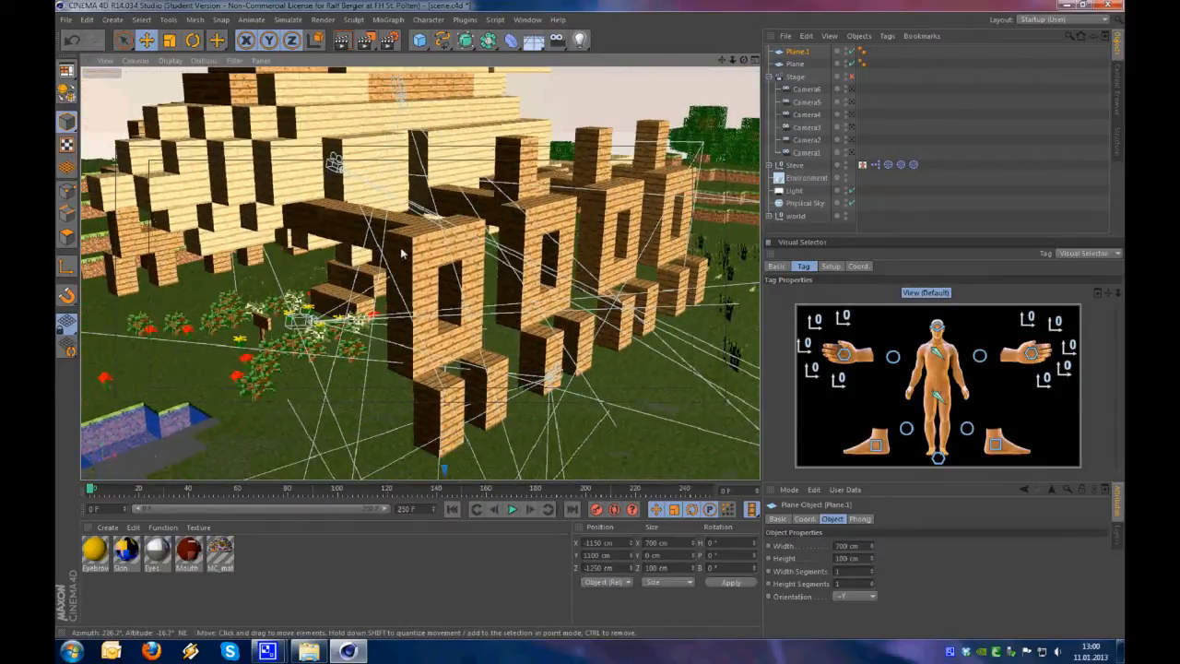
{"action": "left_click", "coordinate": [65, 19]}
{"action": "left_click", "coordinate": [128, 137]}
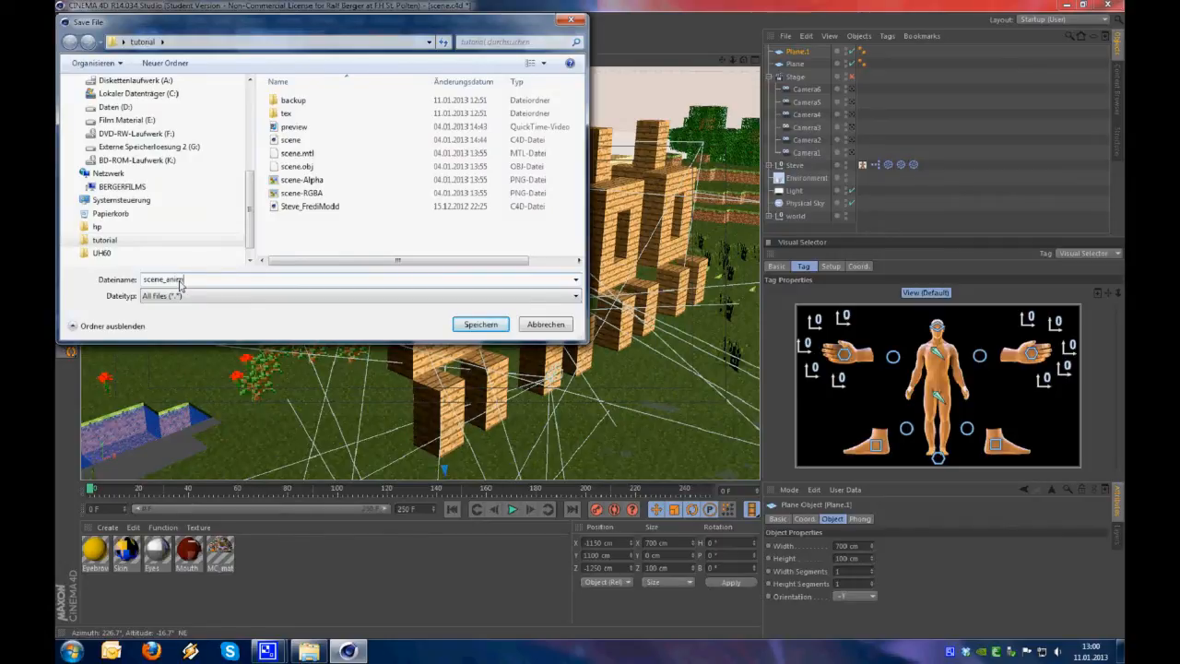
{"action": "type", "text": "_anim"}
{"action": "key", "text": "Return"}
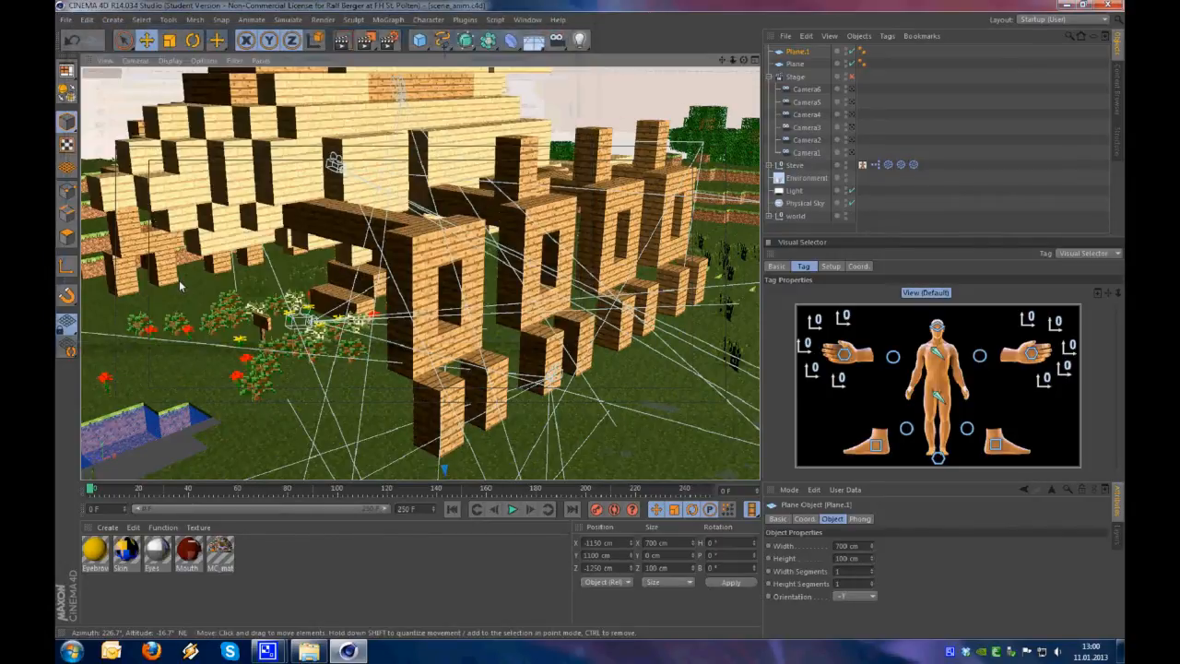
Examine the wooden house, its front pillars and the surrounding ground from several angles
{"action": "left_click_drag", "start_coordinate": [411, 341], "coordinate": [512, 327], "text": "alt"}
{"action": "mouse_move", "coordinate": [512, 327]}
{"action": "right_mouse_down", "text": "alt"}
{"action": "mouse_move", "coordinate": [368, 323]}
{"action": "mouse_move", "coordinate": [523, 320]}
{"action": "right_mouse_up", "text": "alt"}
{"action": "left_click_drag", "start_coordinate": [522, 320], "coordinate": [525, 358], "text": "alt"}
{"action": "right_click_drag", "start_coordinate": [525, 359], "coordinate": [433, 356], "text": "alt"}
{"action": "middle_click_drag", "start_coordinate": [460, 322], "coordinate": [463, 267], "text": "alt"}
{"action": "right_click_drag", "start_coordinate": [429, 292], "coordinate": [557, 263], "text": "alt"}
{"action": "left_click_drag", "start_coordinate": [487, 284], "coordinate": [511, 255], "text": "alt"}
{"action": "middle_click_drag", "start_coordinate": [509, 258], "coordinate": [452, 354], "text": "alt"}
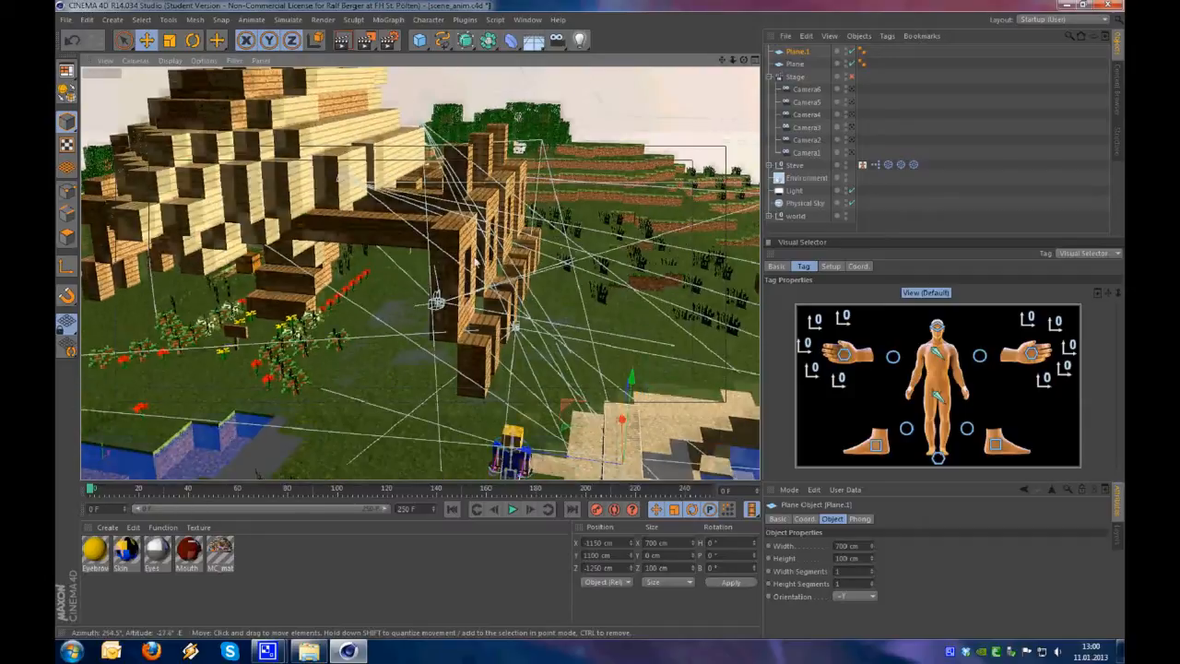
{"action": "right_click_drag", "start_coordinate": [468, 360], "coordinate": [535, 352], "text": "alt"}
{"action": "left_click_drag", "start_coordinate": [482, 335], "coordinate": [484, 290], "text": "alt"}
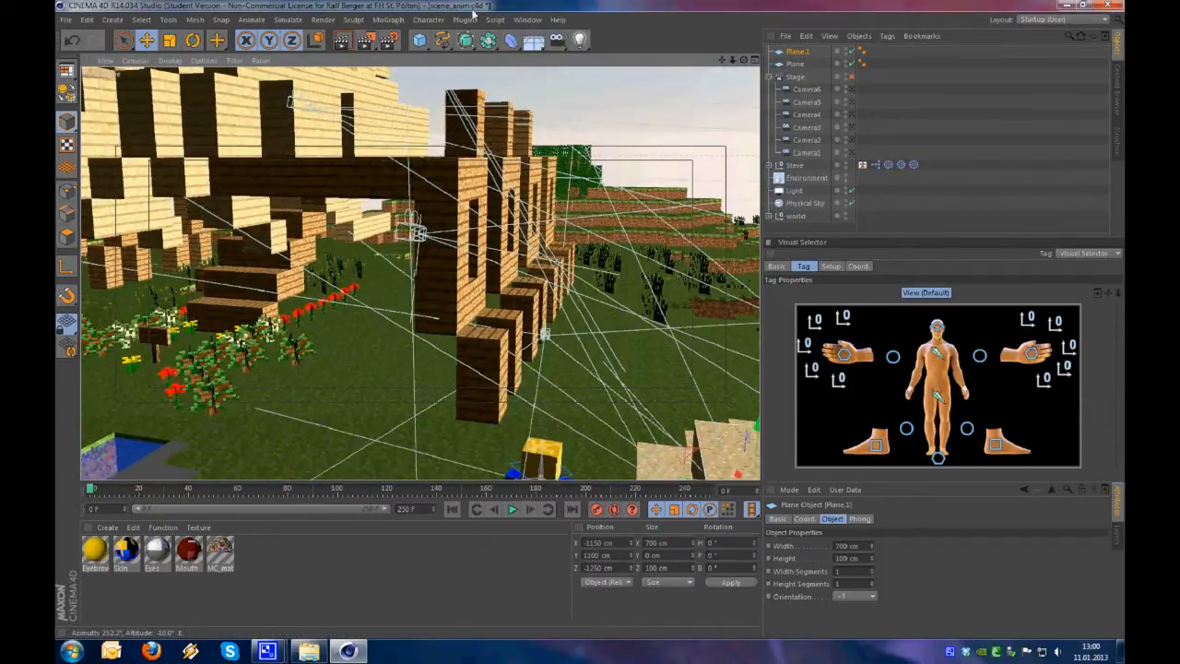
{"action": "right_click_drag", "start_coordinate": [446, 396], "coordinate": [468, 382], "text": "alt"}
{"action": "middle_click_drag", "start_coordinate": [497, 369], "coordinate": [458, 411], "text": "alt"}
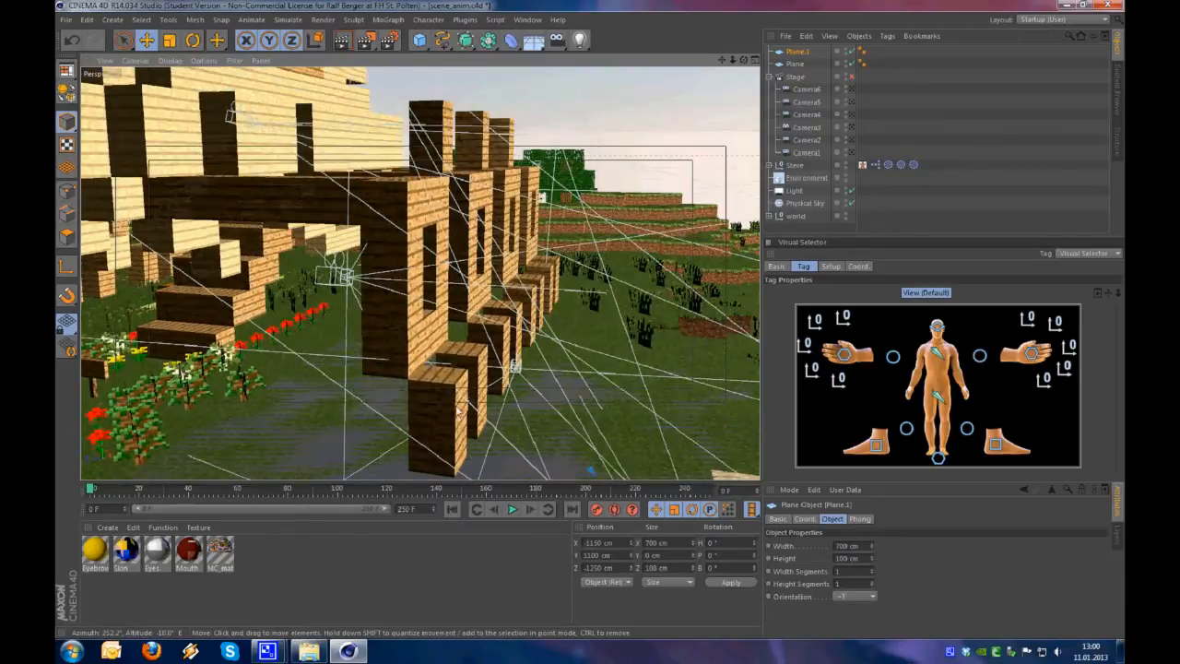
{"action": "left_click_drag", "start_coordinate": [462, 388], "coordinate": [457, 394], "text": "alt"}
Deselect the small plane and select the Wooden_Plank mesh of the house
{"action": "left_click", "coordinate": [950, 117]}
{"action": "left_click", "coordinate": [590, 232]}
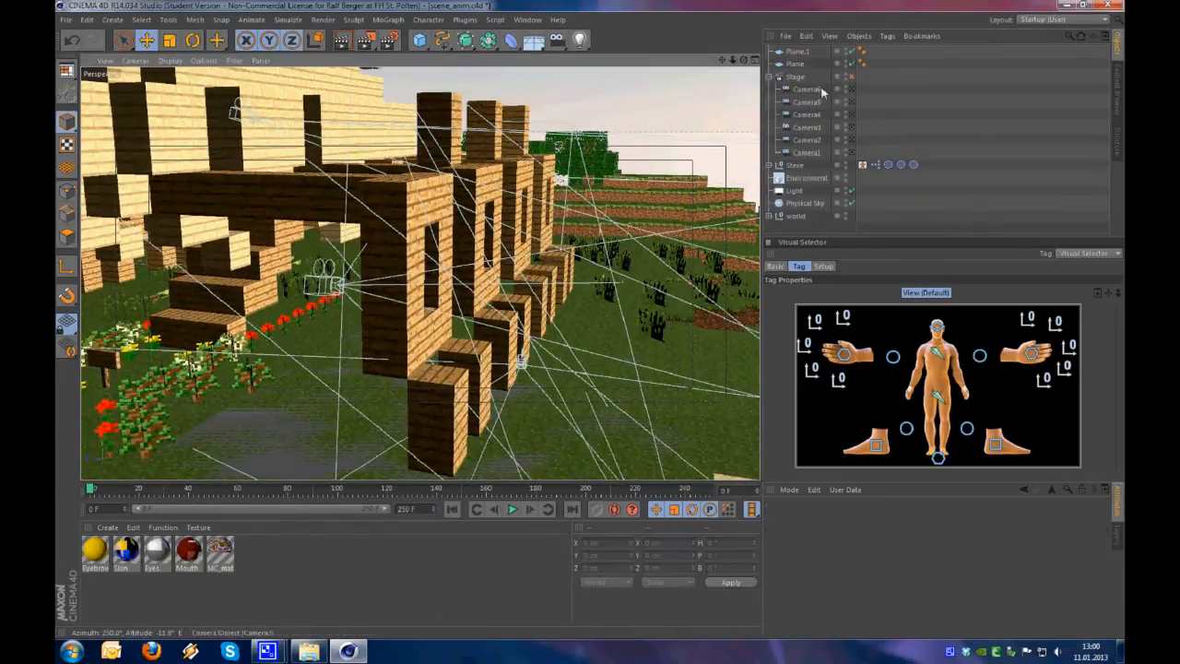
{"action": "left_click", "coordinate": [405, 296]}
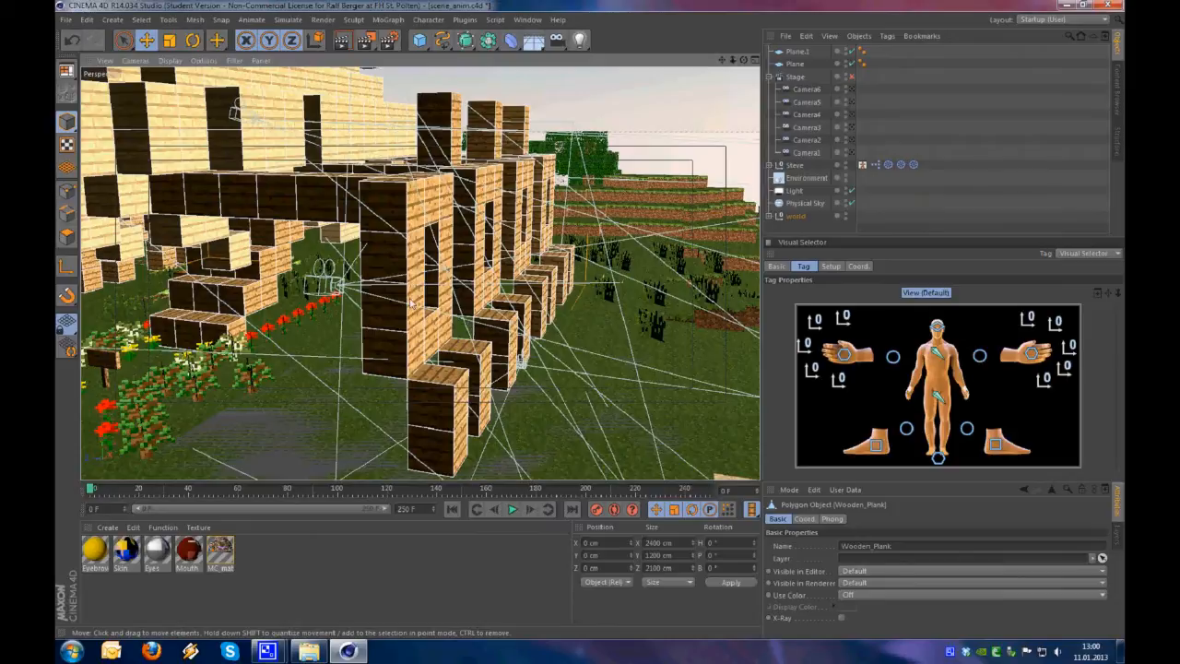
In polygon mode, select the lowest front face of the nearest wooden pillar
{"action": "right_click_drag", "start_coordinate": [405, 297], "coordinate": [376, 309], "text": "alt"}
{"action": "left_click_drag", "start_coordinate": [377, 309], "coordinate": [486, 308], "text": "alt"}
{"action": "middle_click_drag", "start_coordinate": [486, 309], "coordinate": [514, 290], "text": "alt"}
{"action": "left_click", "coordinate": [71, 237]}
{"action": "left_click_drag", "start_coordinate": [416, 355], "coordinate": [334, 358], "text": "alt"}
{"action": "left_click", "coordinate": [405, 431]}
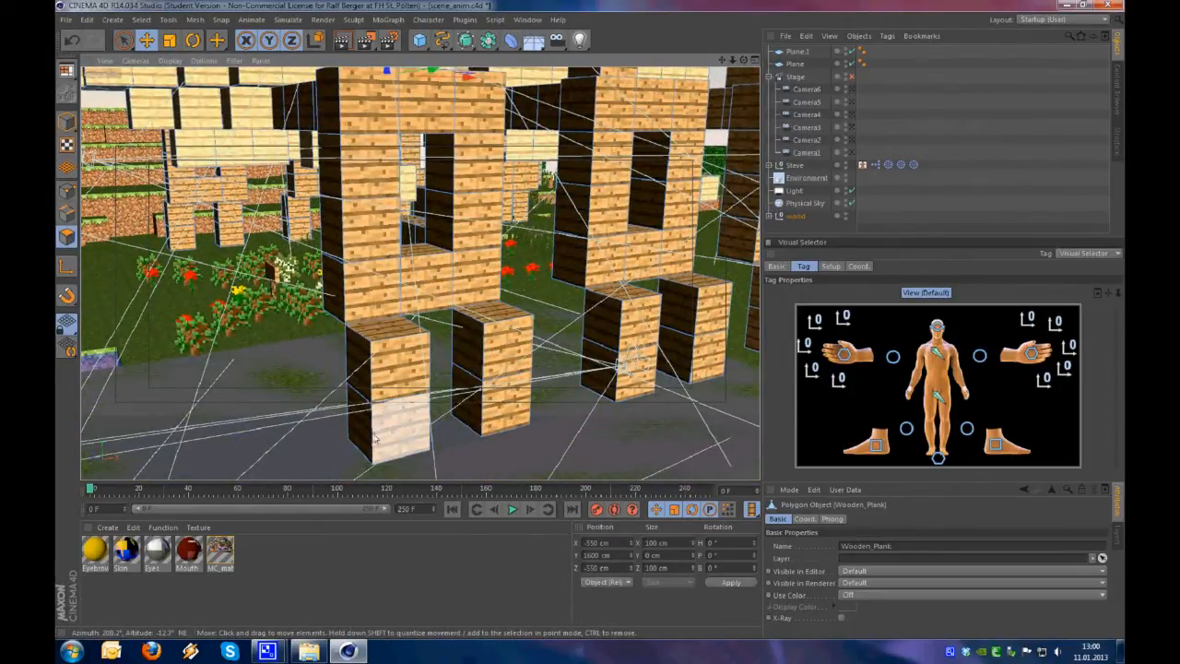
Select the front and side faces of the nearest lower wooden pillar with the Live Selection tool
{"action": "key", "text": "9"}
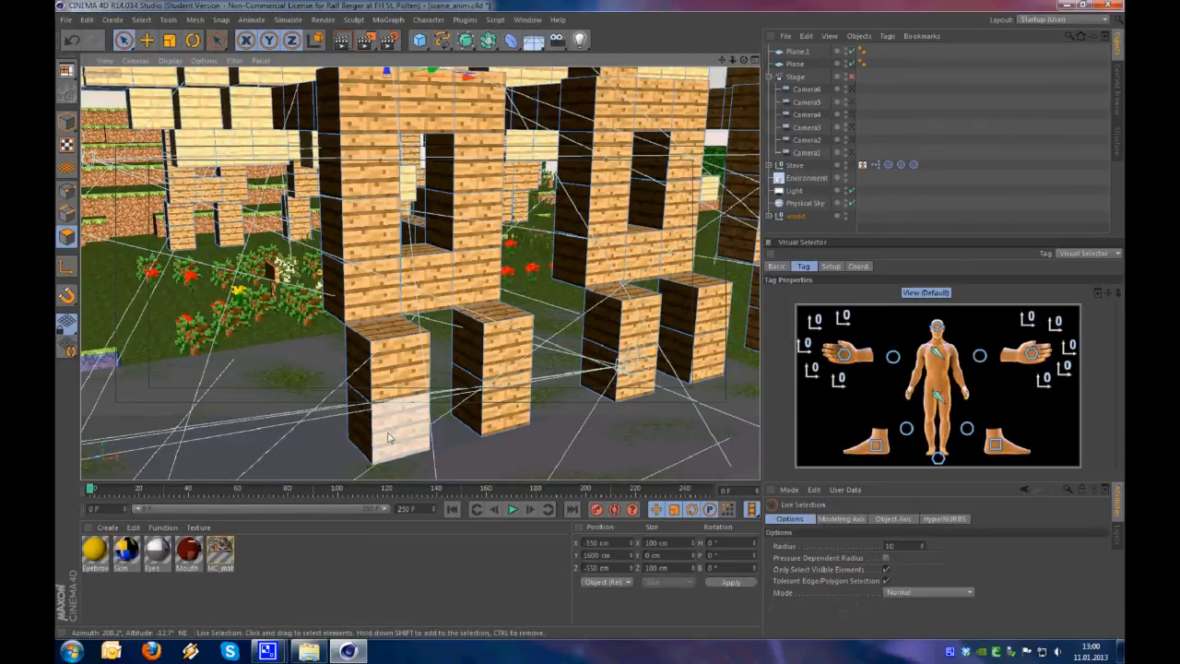
{"action": "left_click_drag", "start_coordinate": [410, 269], "coordinate": [465, 270], "text": "alt"}
{"action": "left_click", "coordinate": [66, 236]}
{"action": "left_click_drag", "start_coordinate": [451, 397], "coordinate": [387, 398], "text": "alt"}
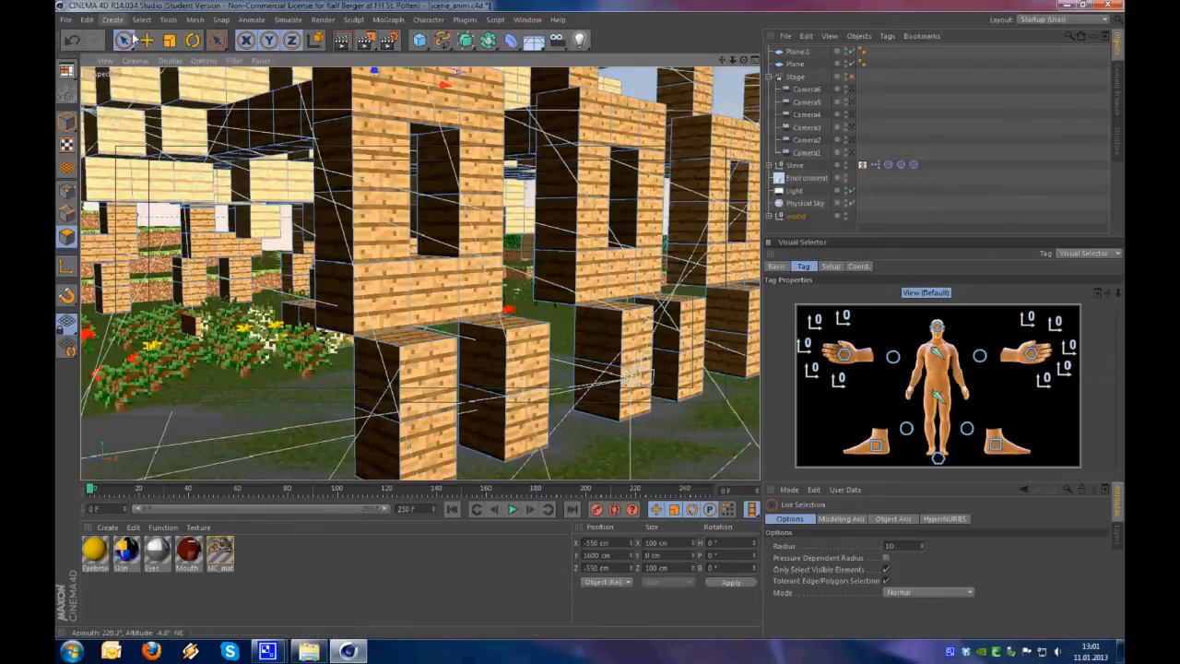
{"action": "left_click", "coordinate": [382, 416]}
Add the second lower pillar and the windowed wall section above, including its window and top faces, to the polygon selection
{"action": "left_click_drag", "start_coordinate": [416, 347], "coordinate": [421, 345]}
{"action": "mouse_move", "coordinate": [516, 426]}
{"action": "left_mouse_down", "text": "shift"}
{"action": "mouse_move", "coordinate": [495, 404]}
{"action": "mouse_move", "coordinate": [505, 336]}
{"action": "left_mouse_up", "text": "shift"}
{"action": "left_click_drag", "start_coordinate": [514, 375], "coordinate": [539, 357], "text": "alt"}
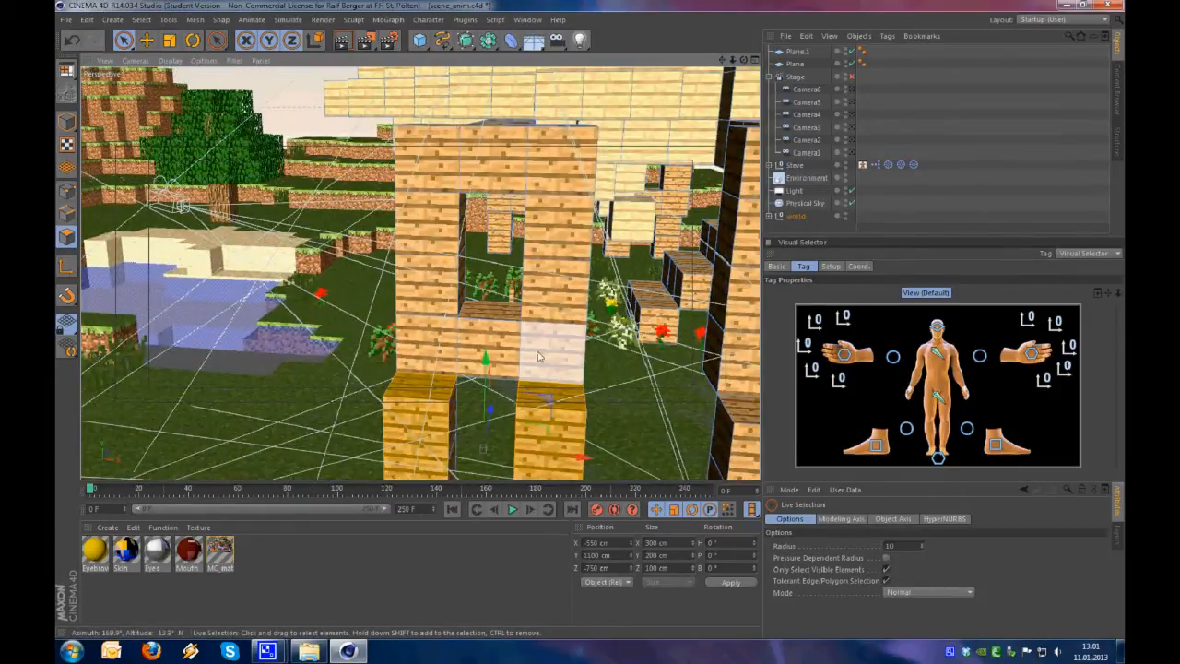
{"action": "mouse_move", "coordinate": [472, 318]}
{"action": "left_mouse_down", "text": "shift"}
{"action": "mouse_move", "coordinate": [429, 226]}
{"action": "mouse_move", "coordinate": [428, 147]}
{"action": "mouse_move", "coordinate": [553, 175]}
{"action": "mouse_move", "coordinate": [566, 318]}
{"action": "mouse_move", "coordinate": [545, 337]}
{"action": "mouse_move", "coordinate": [554, 344]}
{"action": "mouse_move", "coordinate": [530, 421]}
{"action": "left_mouse_up", "text": "shift"}
{"action": "mouse_move", "coordinate": [394, 311]}
{"action": "left_mouse_down"}
{"action": "mouse_move", "coordinate": [435, 320]}
{"action": "mouse_move", "coordinate": [595, 291]}
{"action": "mouse_move", "coordinate": [571, 296]}
{"action": "left_mouse_up"}
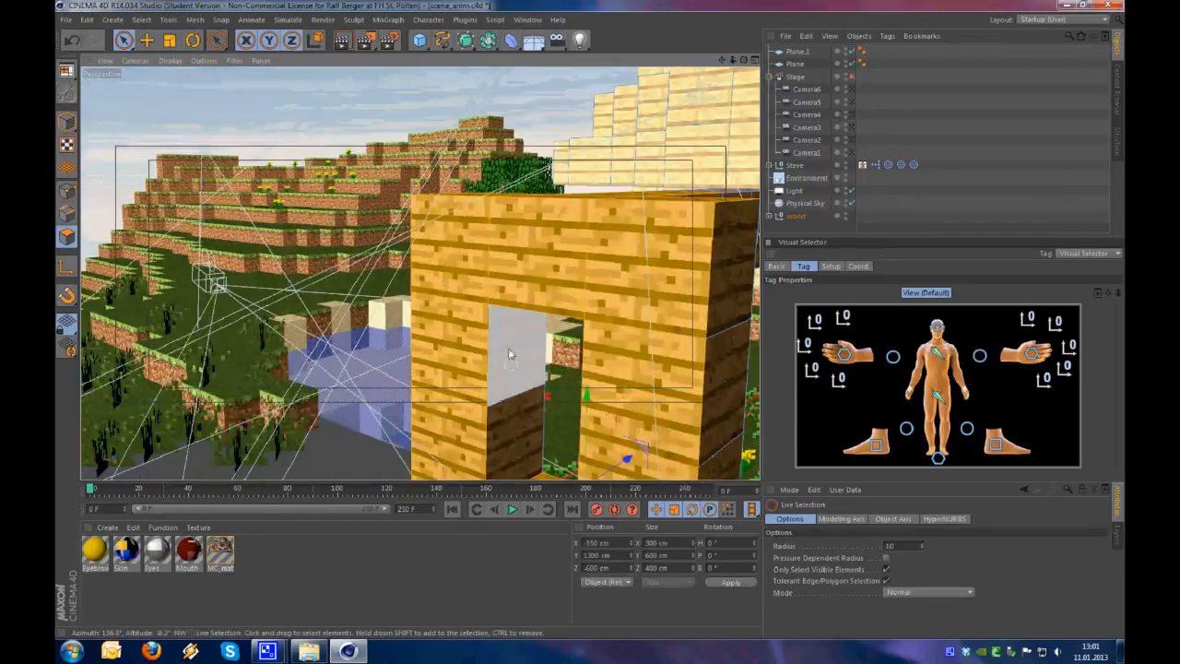
{"action": "middle_click_drag", "start_coordinate": [508, 354], "coordinate": [493, 305], "text": "alt"}
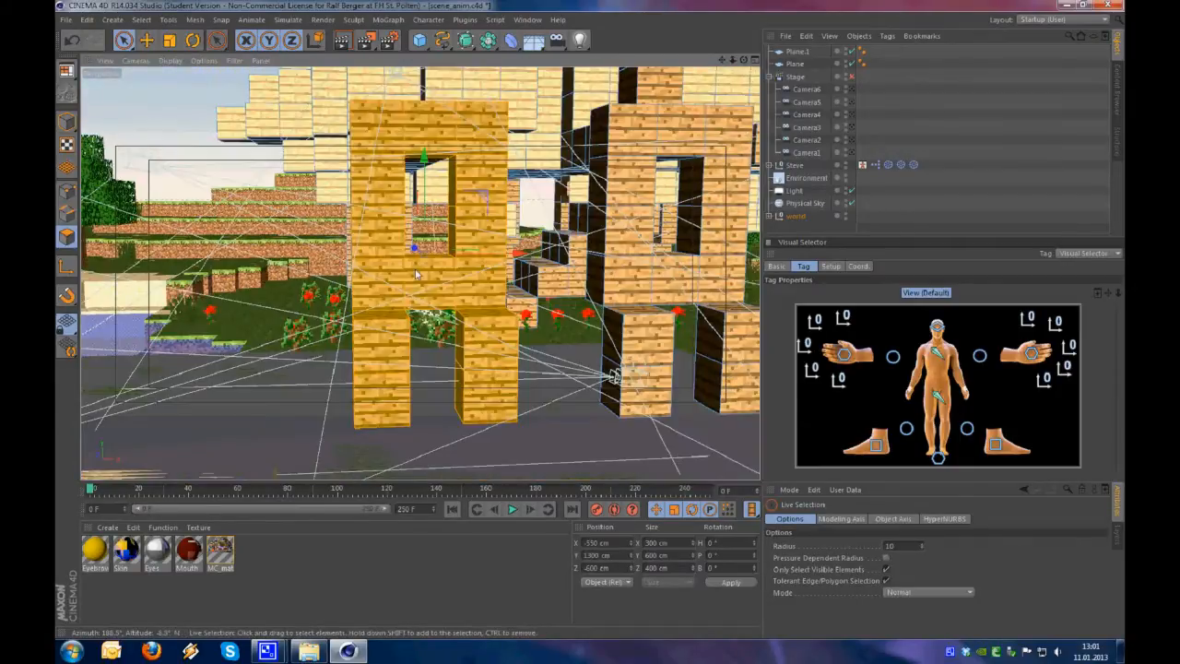
Invert the polygon selection and delete all the other Wooden_Plank faces, keeping only the nearest windowed section and its two pillars
{"action": "left_click_drag", "start_coordinate": [434, 382], "coordinate": [346, 293], "text": "alt"}
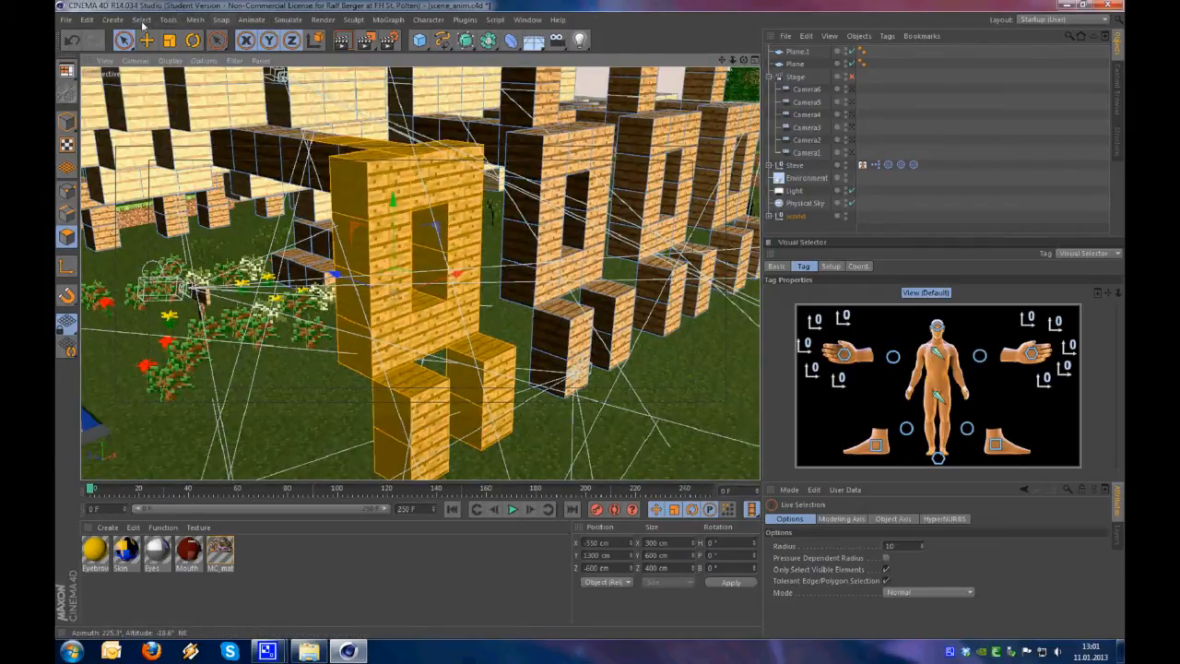
{"action": "left_click", "coordinate": [141, 19]}
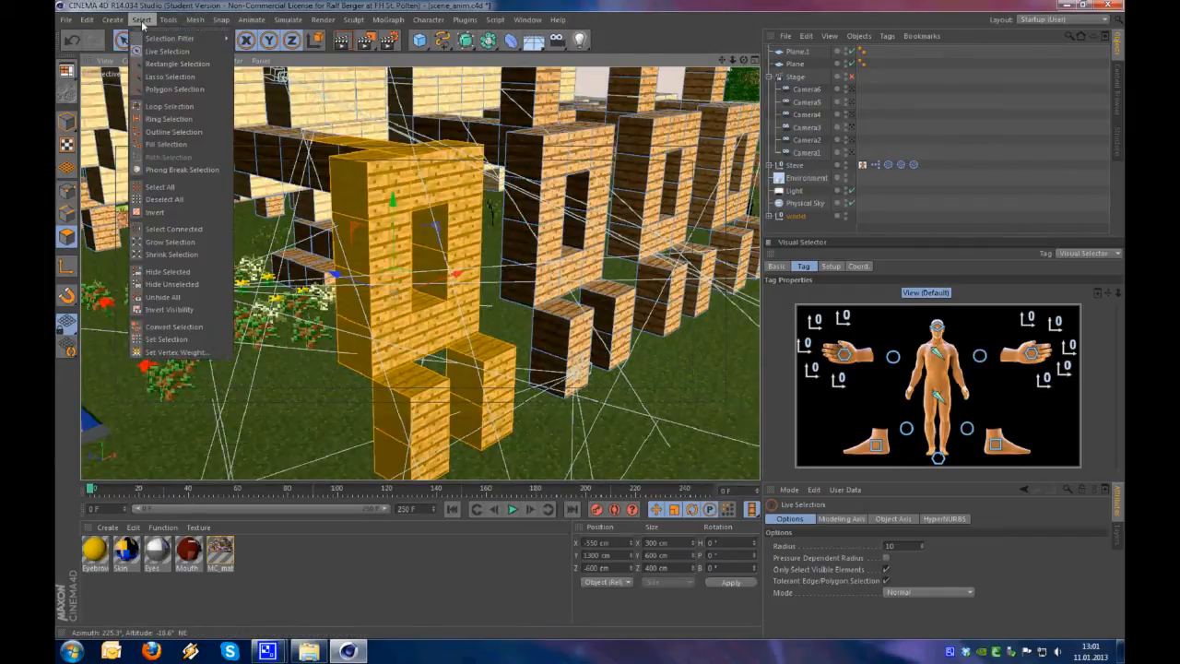
{"action": "left_click", "coordinate": [177, 214]}
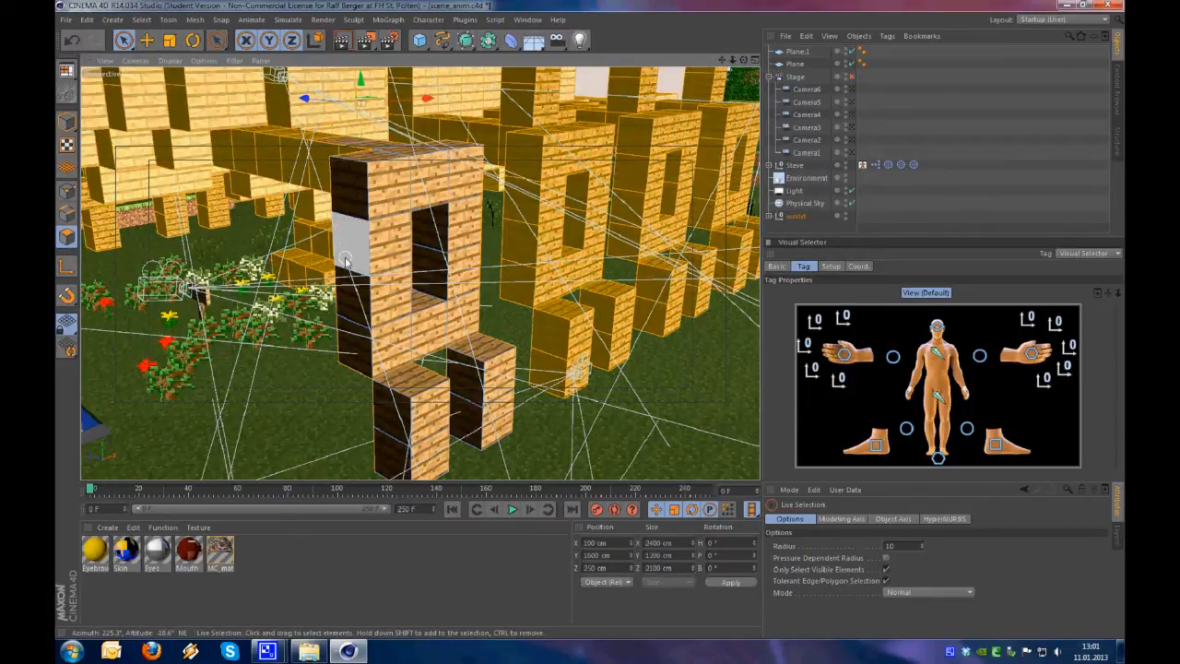
{"action": "key", "text": "Delete"}
{"action": "scroll", "coordinate": [347, 260], "scroll_direction": "down", "scroll_amount": 5}
{"action": "scroll", "coordinate": [346, 260], "scroll_direction": "up", "scroll_amount": 4}
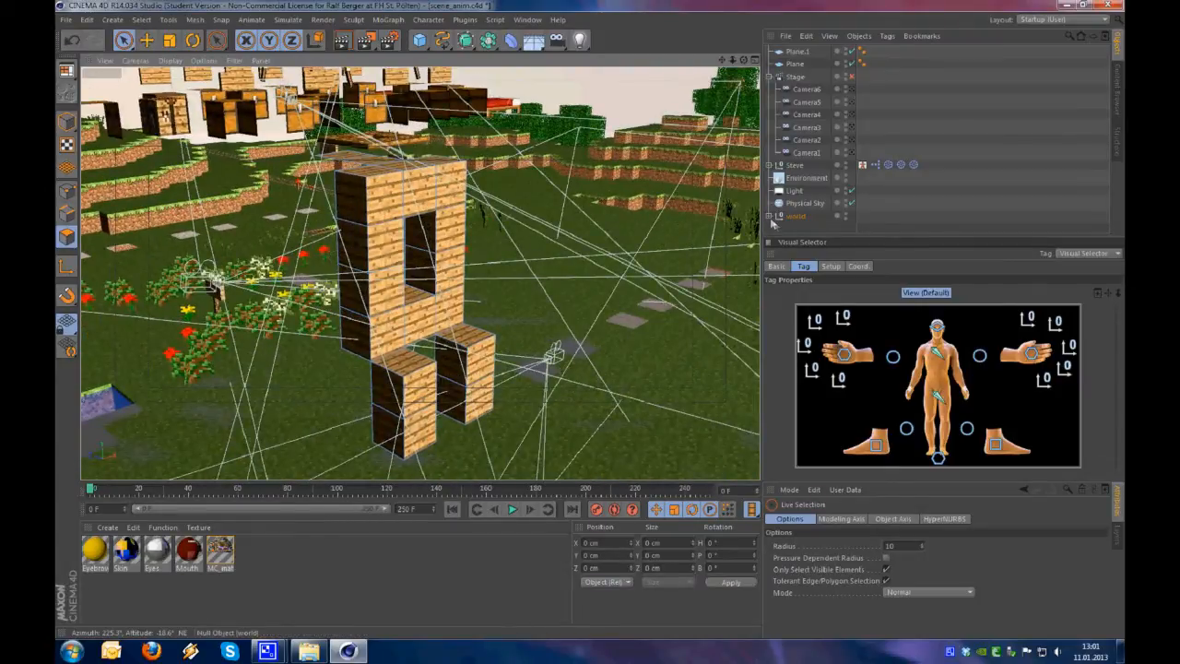
Take the Wooden_Plank mesh out of the world group and delete that group with all its remaining objects
{"action": "left_click", "coordinate": [770, 217]}
{"action": "scroll", "coordinate": [867, 178], "scroll_direction": "down", "scroll_amount": 4}
{"action": "scroll", "coordinate": [820, 119], "scroll_direction": "down", "scroll_amount": 6}
{"action": "left_click", "coordinate": [820, 189]}
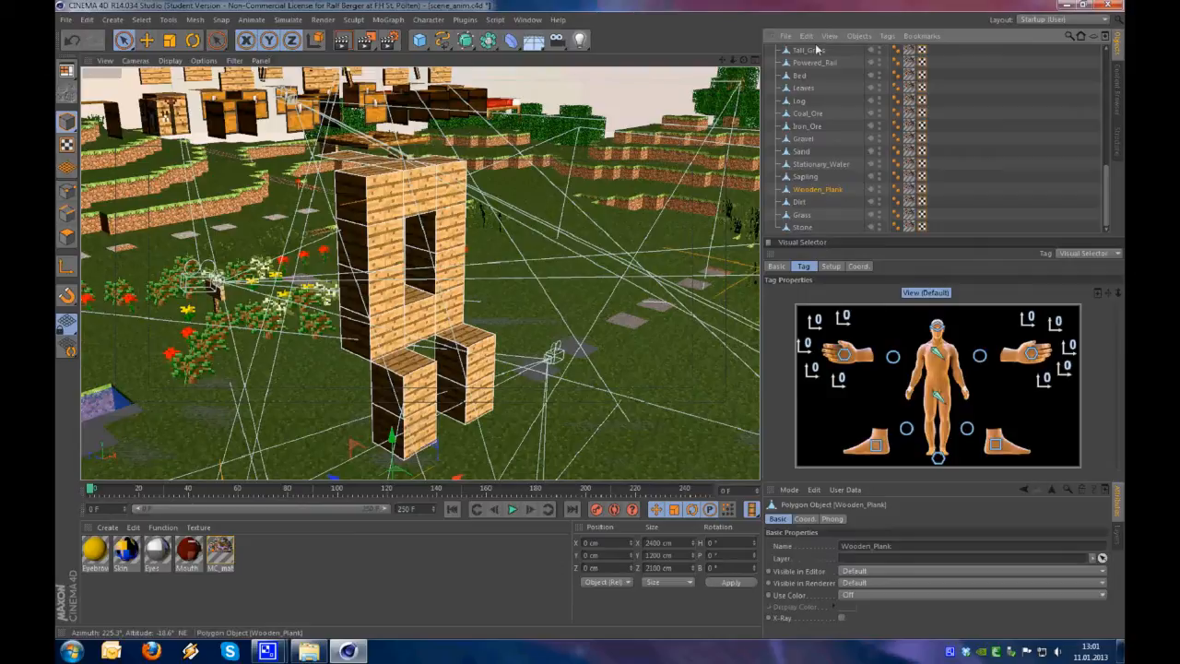
{"action": "scroll", "coordinate": [816, 50], "scroll_direction": "up", "scroll_amount": 10}
{"action": "left_click_drag", "start_coordinate": [803, 148], "coordinate": [803, 148]}
{"action": "left_click", "coordinate": [799, 169]}
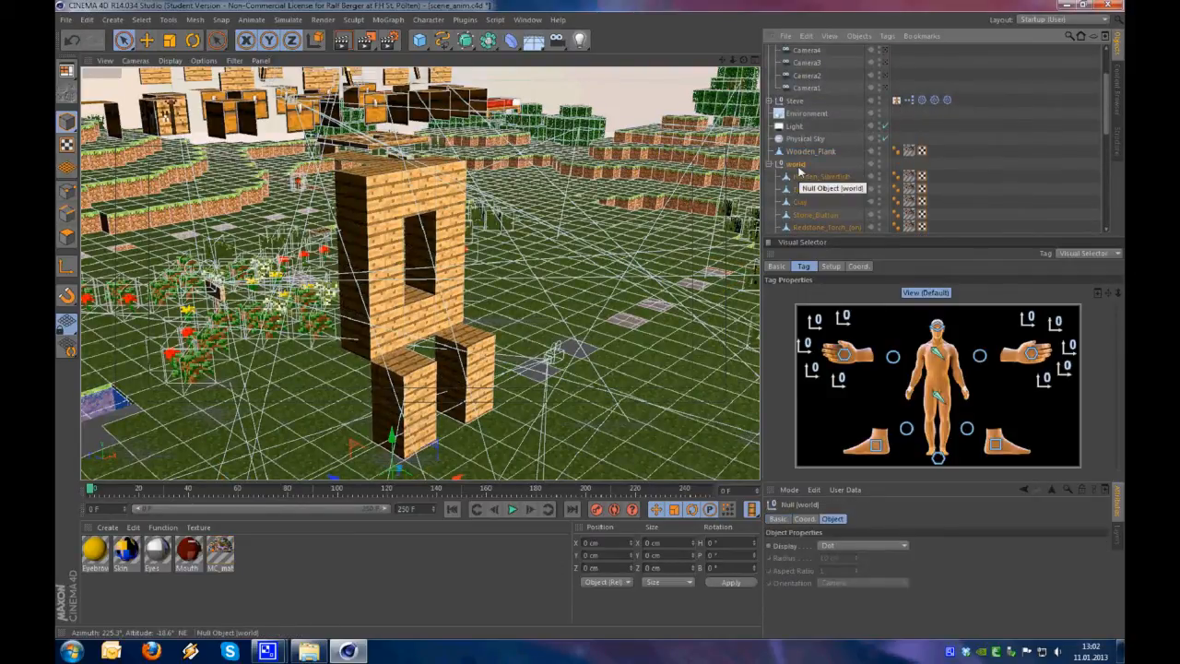
{"action": "key", "text": "Delete"}
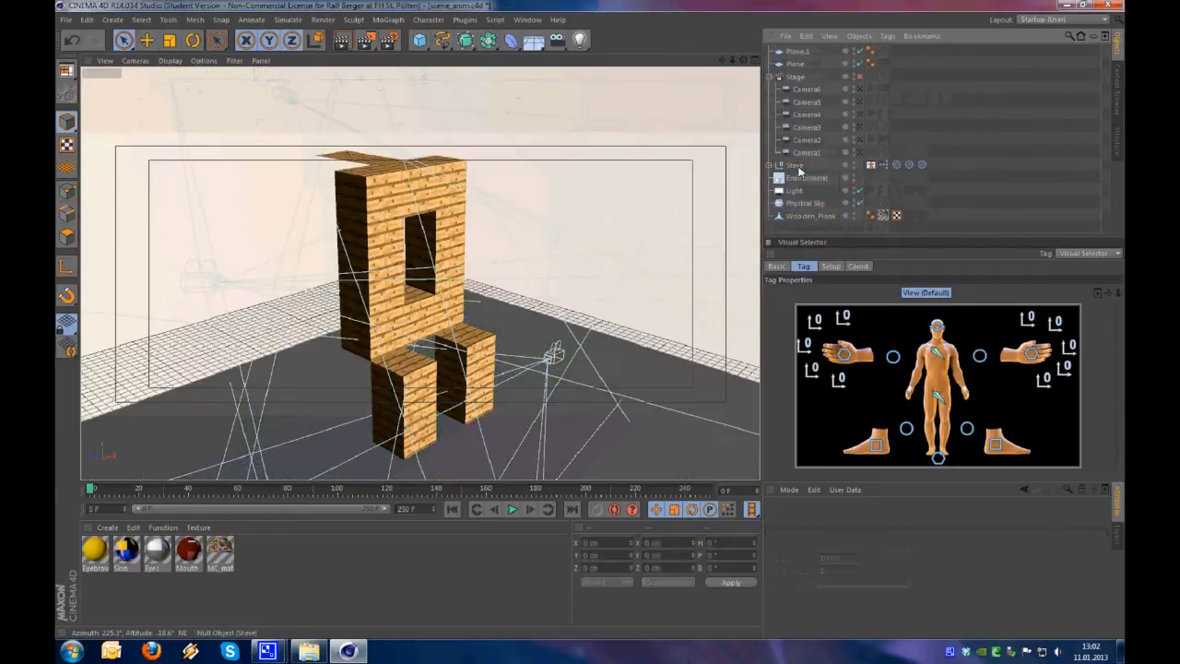
Delete the Physical Sky, Environment and Light objects from the scene
{"action": "middle_click_drag", "start_coordinate": [401, 401], "coordinate": [391, 325], "text": "alt"}
{"action": "left_click_drag", "start_coordinate": [391, 325], "coordinate": [452, 345], "text": "alt"}
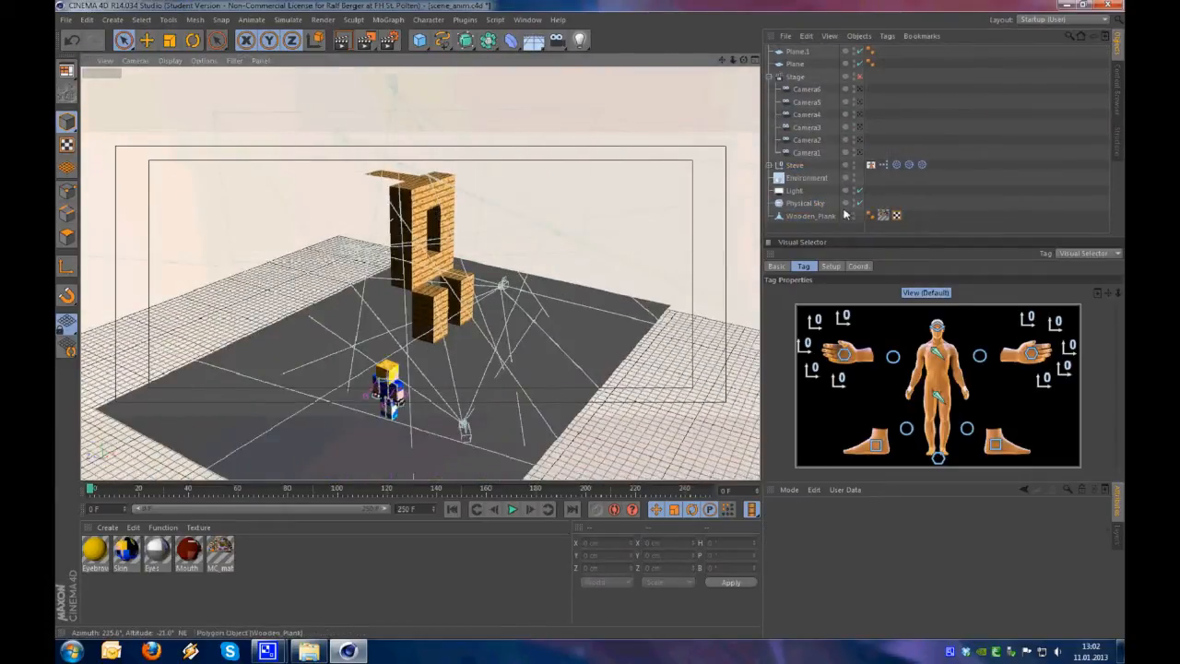
{"action": "left_click", "coordinate": [797, 207]}
{"action": "key", "text": "Delete"}
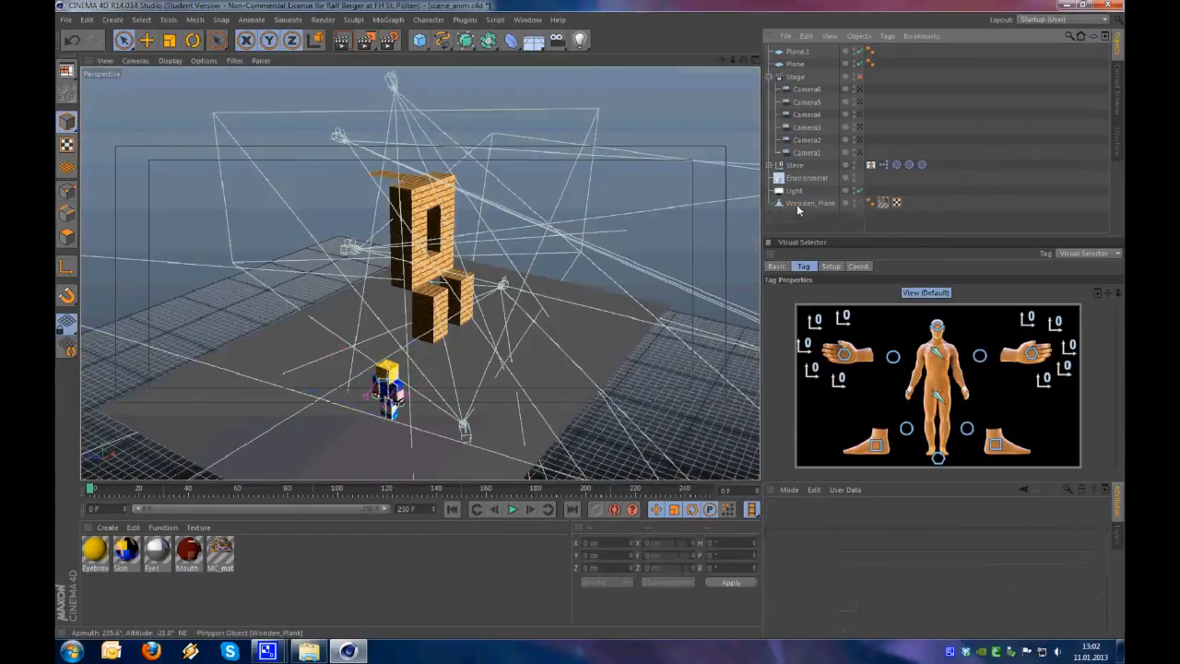
{"action": "left_click", "coordinate": [798, 179]}
{"action": "key", "text": "Delete"}
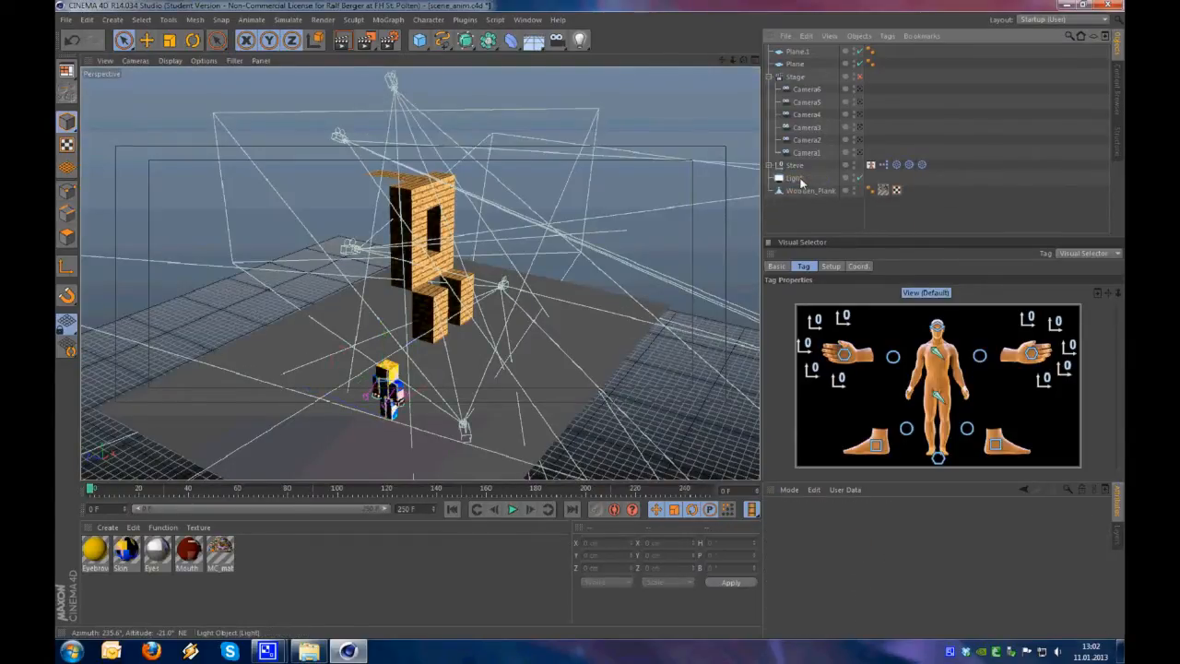
{"action": "left_click", "coordinate": [800, 181]}
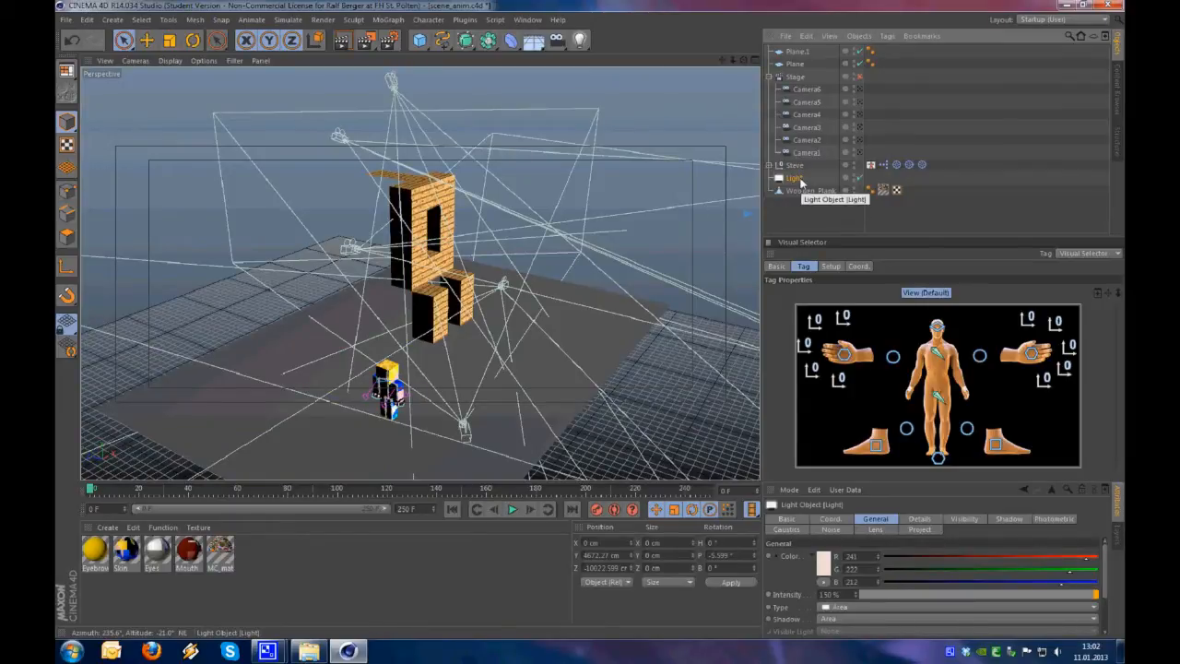
{"action": "key", "text": "Delete"}
Remove the MC_material texture tag from the Wooden_Plank mesh
{"action": "mouse_move", "coordinate": [538, 328]}
{"action": "left_mouse_down", "text": "alt"}
{"action": "mouse_move", "coordinate": [342, 318]}
{"action": "mouse_move", "coordinate": [608, 232]}
{"action": "left_mouse_up", "text": "alt"}
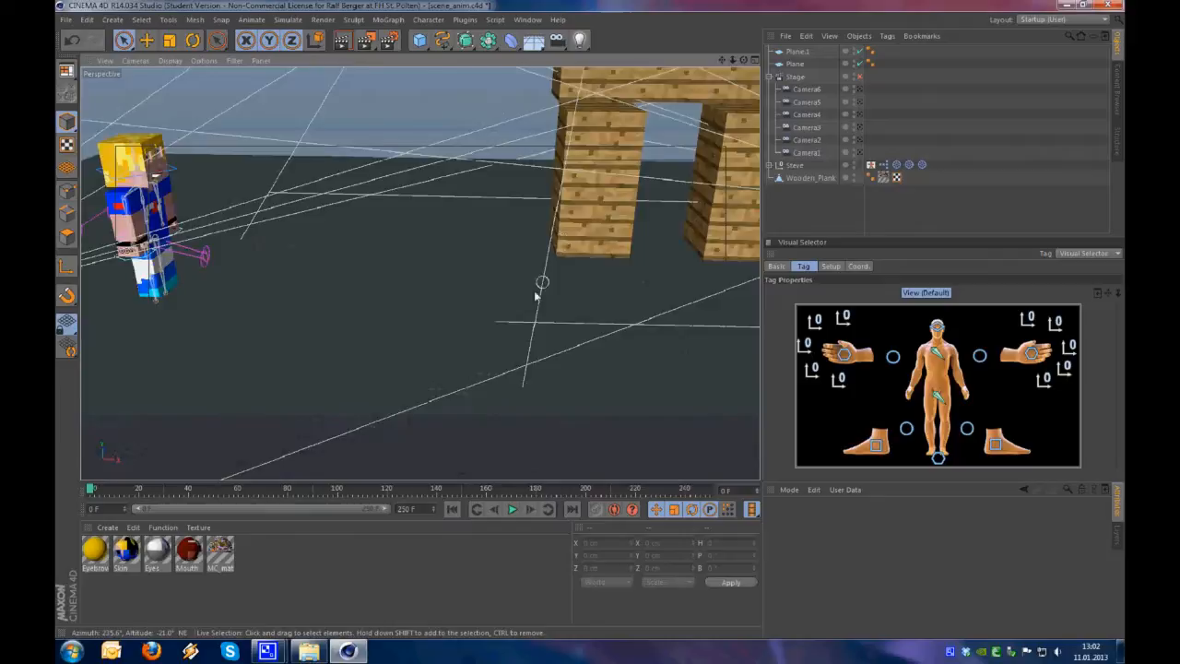
{"action": "right_click_drag", "start_coordinate": [525, 288], "coordinate": [437, 328], "text": "alt"}
{"action": "mouse_move", "coordinate": [437, 328]}
{"action": "left_mouse_down", "text": "alt"}
{"action": "mouse_move", "coordinate": [526, 316]}
{"action": "mouse_move", "coordinate": [540, 279]}
{"action": "left_mouse_up", "text": "alt"}
{"action": "middle_click_drag", "start_coordinate": [540, 279], "coordinate": [385, 368], "text": "alt"}
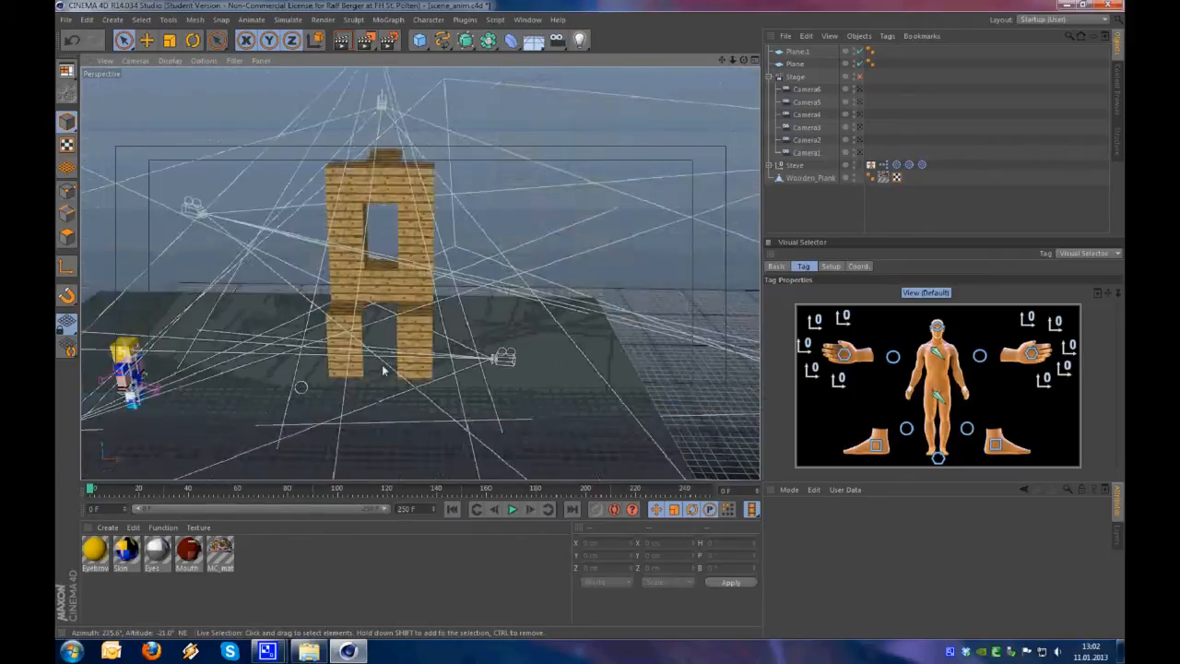
{"action": "left_click_drag", "start_coordinate": [384, 368], "coordinate": [590, 304], "text": "alt"}
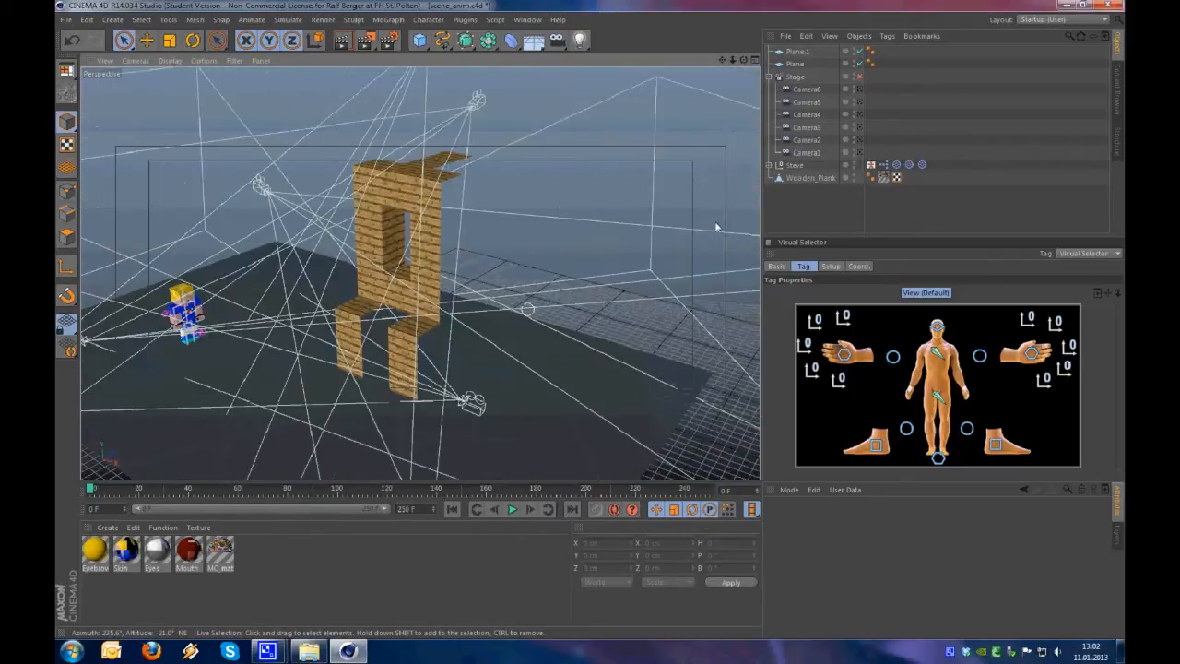
{"action": "left_click", "coordinate": [883, 180]}
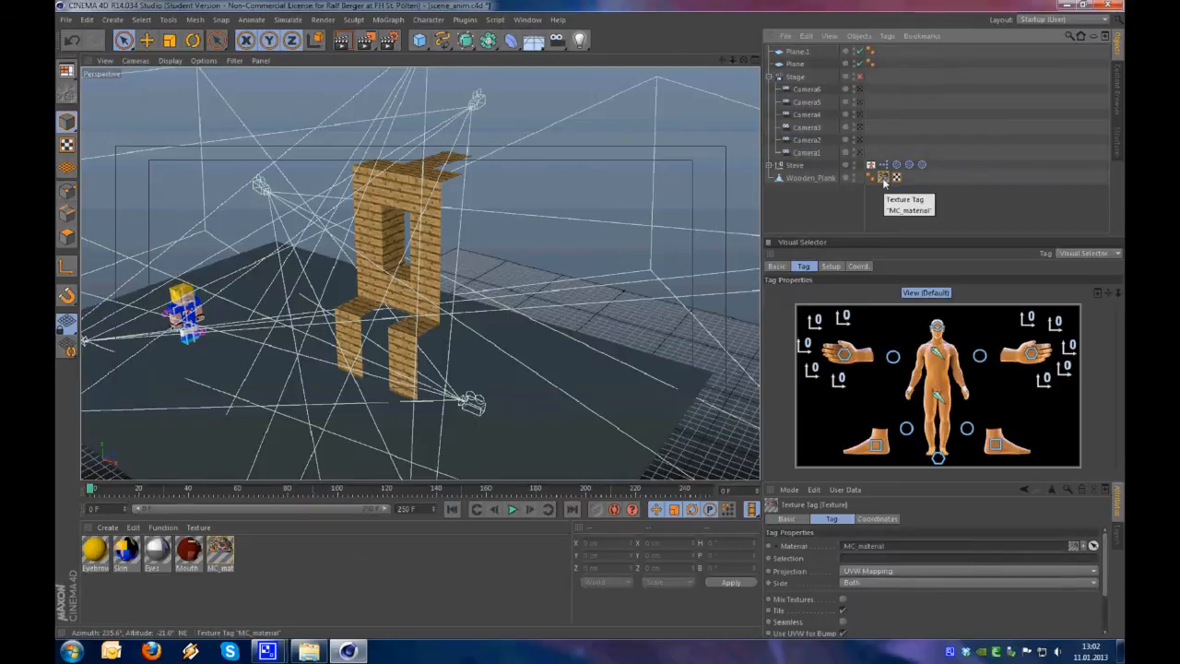
{"action": "key", "text": "Delete"}
Scrub through the animation and examine Steve's movement around the untextured house section from several angles
{"action": "left_click_drag", "start_coordinate": [359, 310], "coordinate": [408, 320], "text": "alt"}
{"action": "middle_click_drag", "start_coordinate": [383, 335], "coordinate": [446, 327], "text": "alt"}
{"action": "left_click_drag", "start_coordinate": [117, 495], "coordinate": [780, 479]}
{"action": "left_click_drag", "start_coordinate": [658, 491], "coordinate": [115, 481]}
{"action": "right_click_drag", "start_coordinate": [434, 355], "coordinate": [513, 316], "text": "alt"}
{"action": "left_click_drag", "start_coordinate": [513, 316], "coordinate": [450, 344], "text": "alt"}
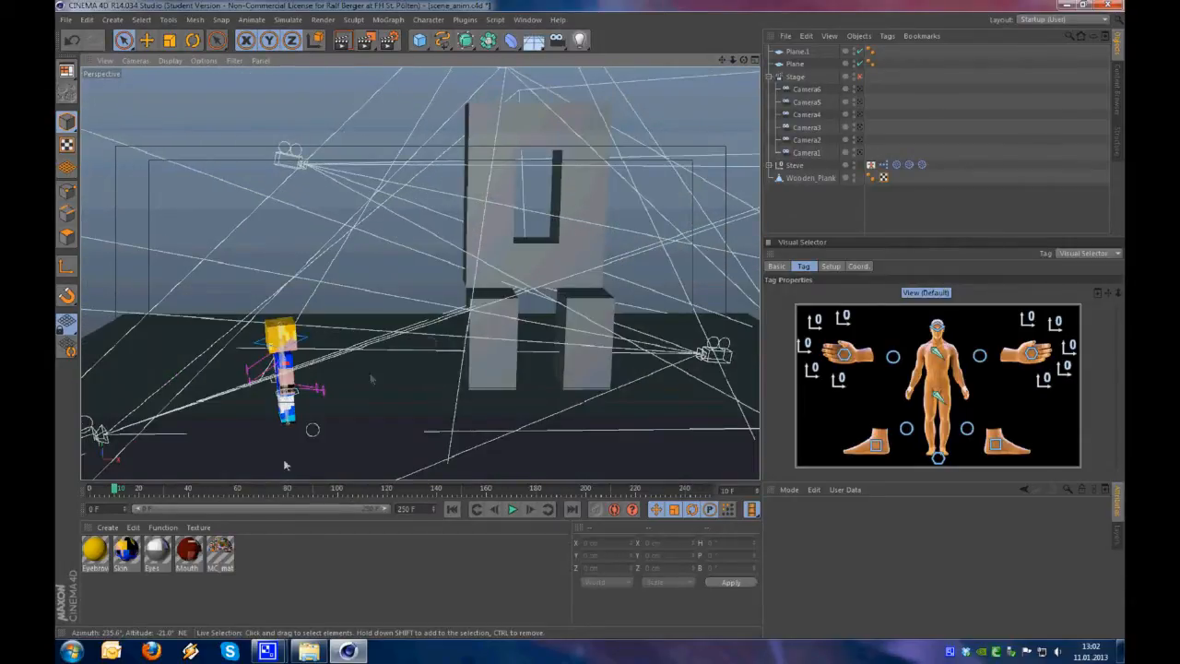
{"action": "left_click_drag", "start_coordinate": [131, 495], "coordinate": [304, 487]}
{"action": "left_click_drag", "start_coordinate": [456, 400], "coordinate": [585, 342], "text": "alt"}
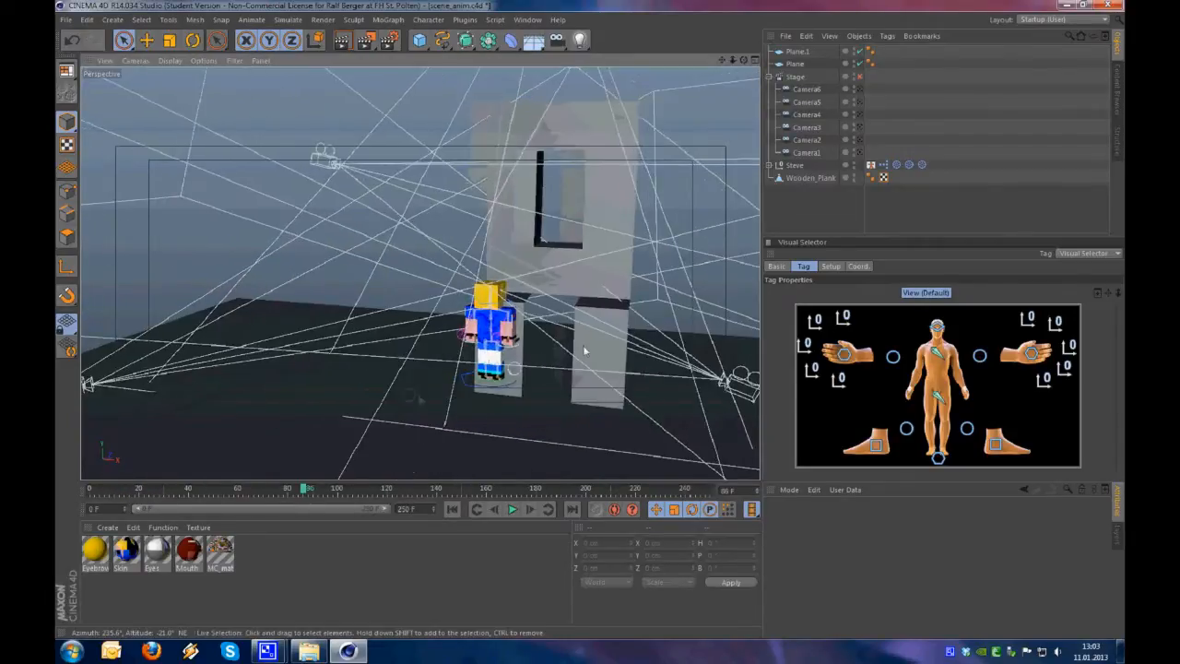
Group the Wooden_Plank mesh under a null and add the two collision planes to the same group
{"action": "left_click", "coordinate": [808, 179]}
{"action": "key", "text": "alt+g"}
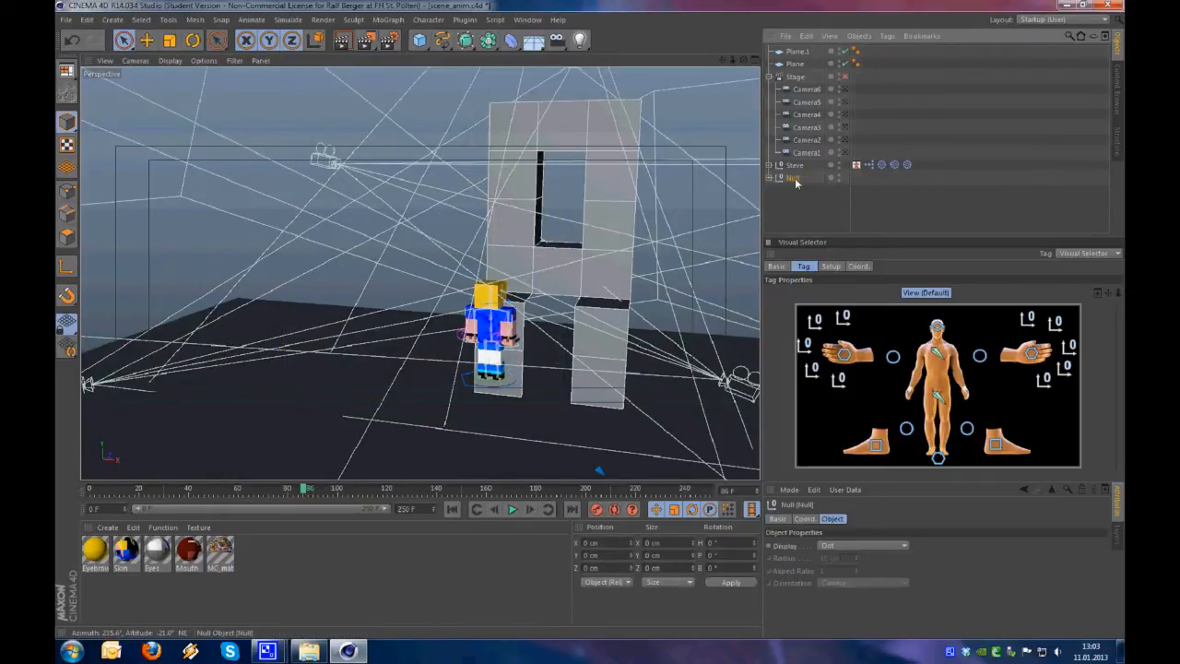
{"action": "left_click", "coordinate": [811, 208]}
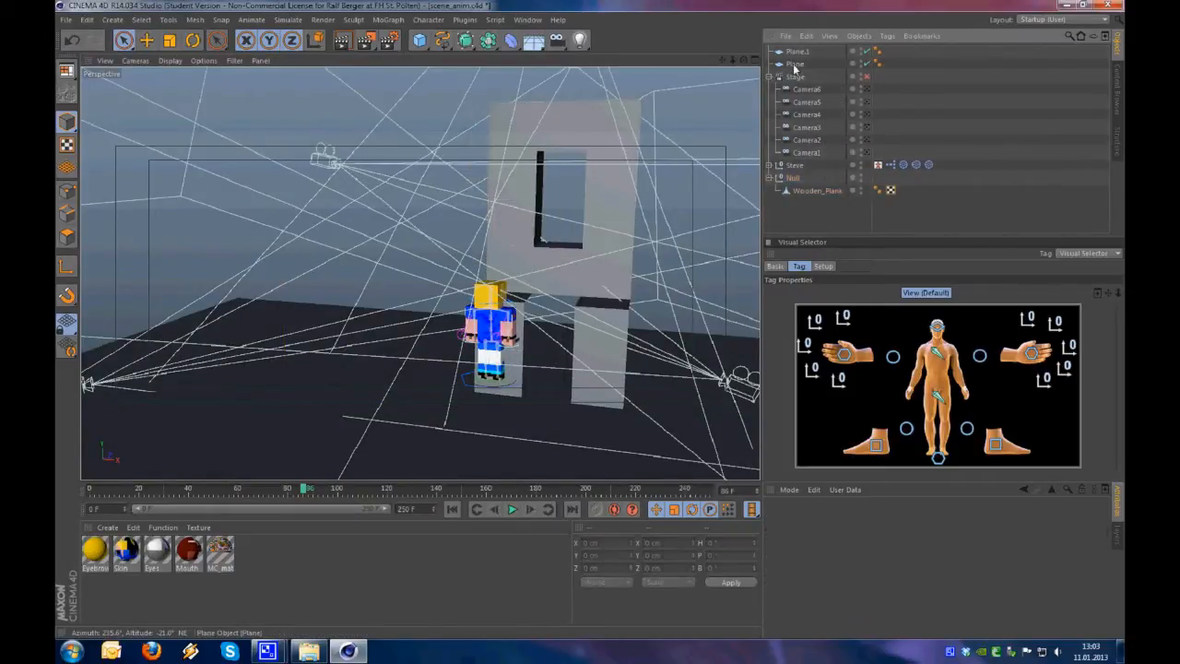
{"action": "left_click", "coordinate": [795, 65]}
{"action": "left_click", "coordinate": [798, 53], "text": "shift"}
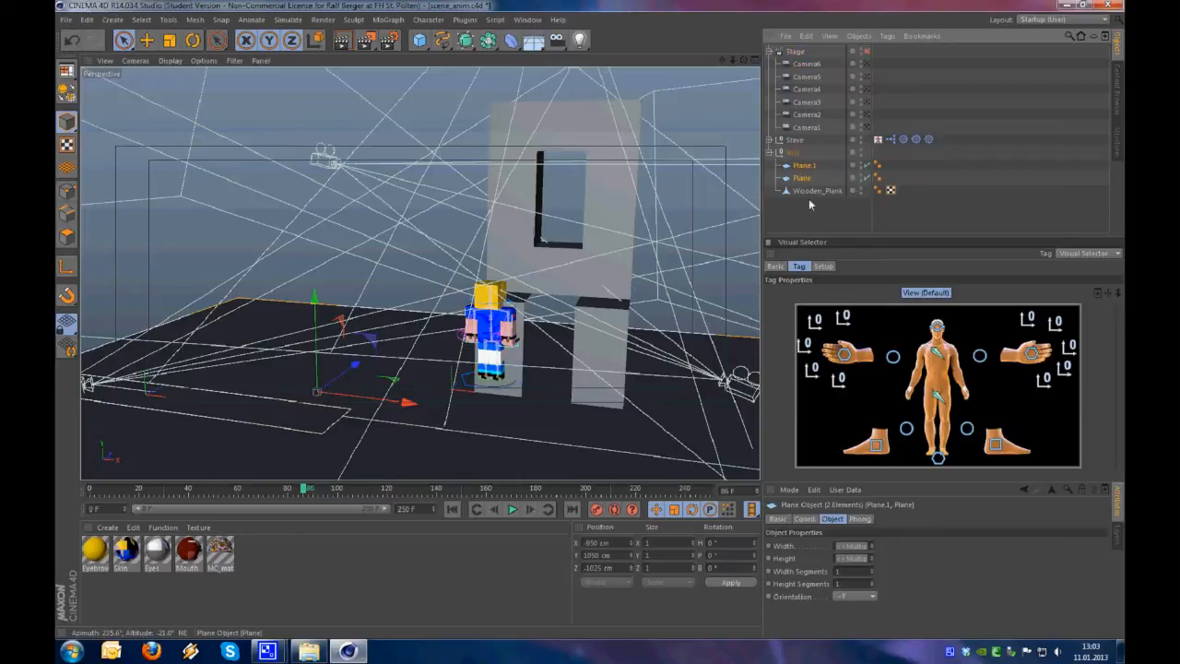
{"action": "left_click", "coordinate": [809, 204]}
Rename the null holding the planes and the plank mesh as Geometry, and clear the selection
{"action": "left_click", "coordinate": [793, 155]}
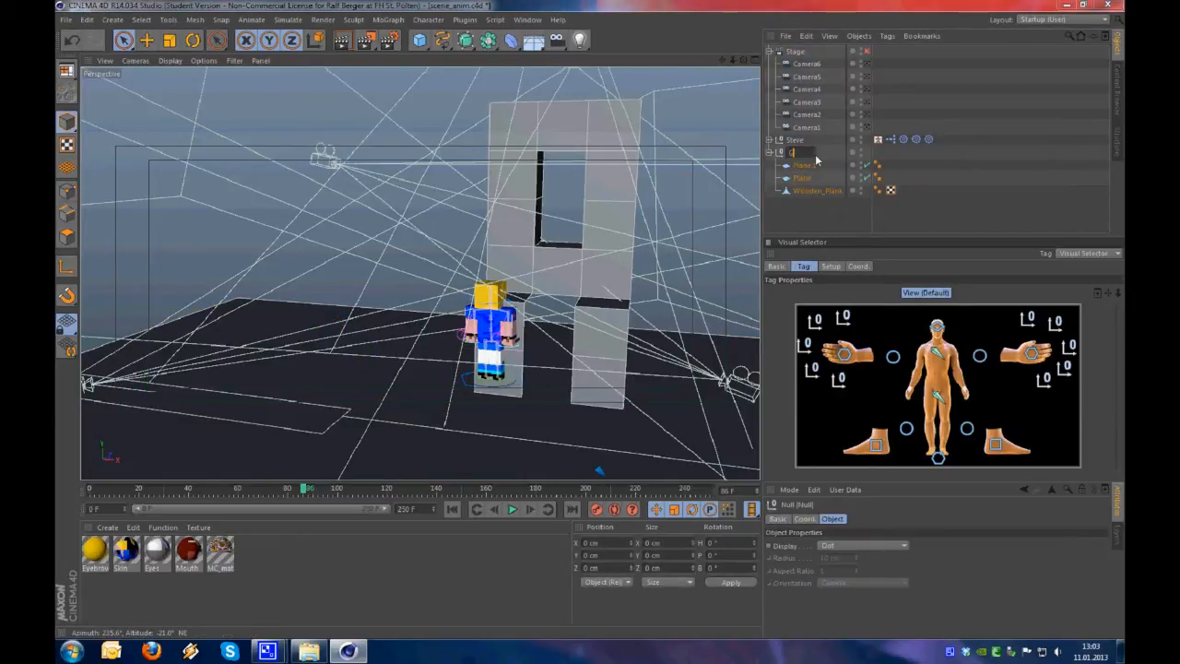
{"action": "type", "text": "Geometry"}
{"action": "key", "text": "Return"}
{"action": "left_click", "coordinate": [524, 380]}
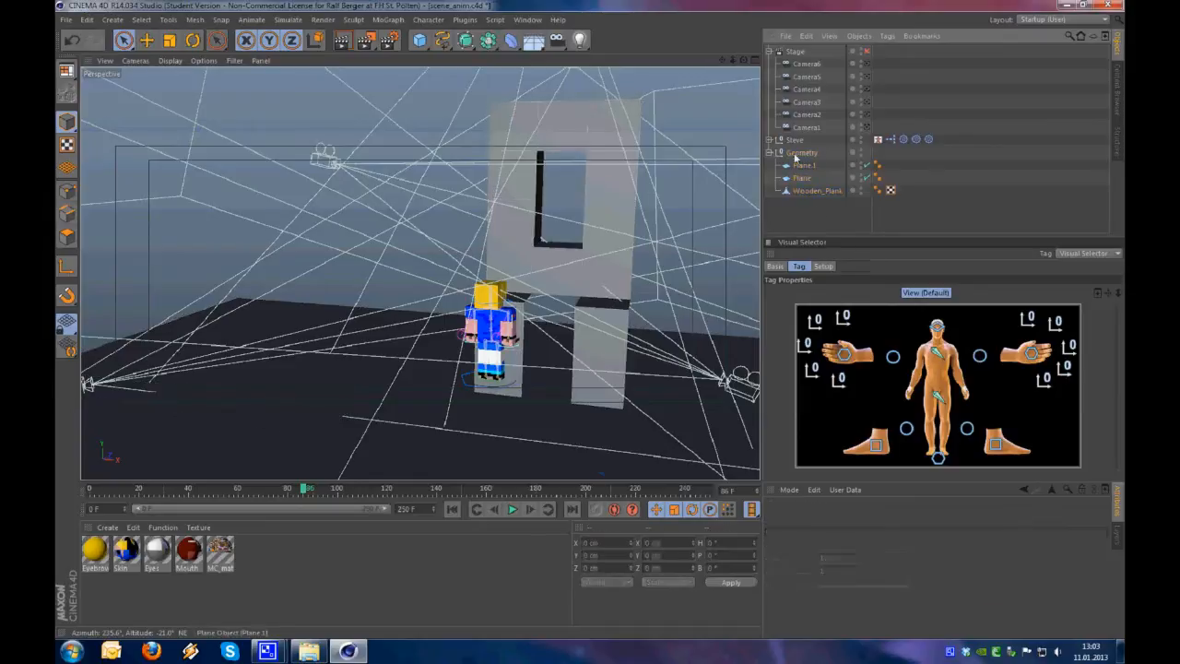
Merge the Steve_FrediModd character file into the scene
{"action": "left_click_drag", "start_coordinate": [525, 380], "coordinate": [646, 379], "text": "alt"}
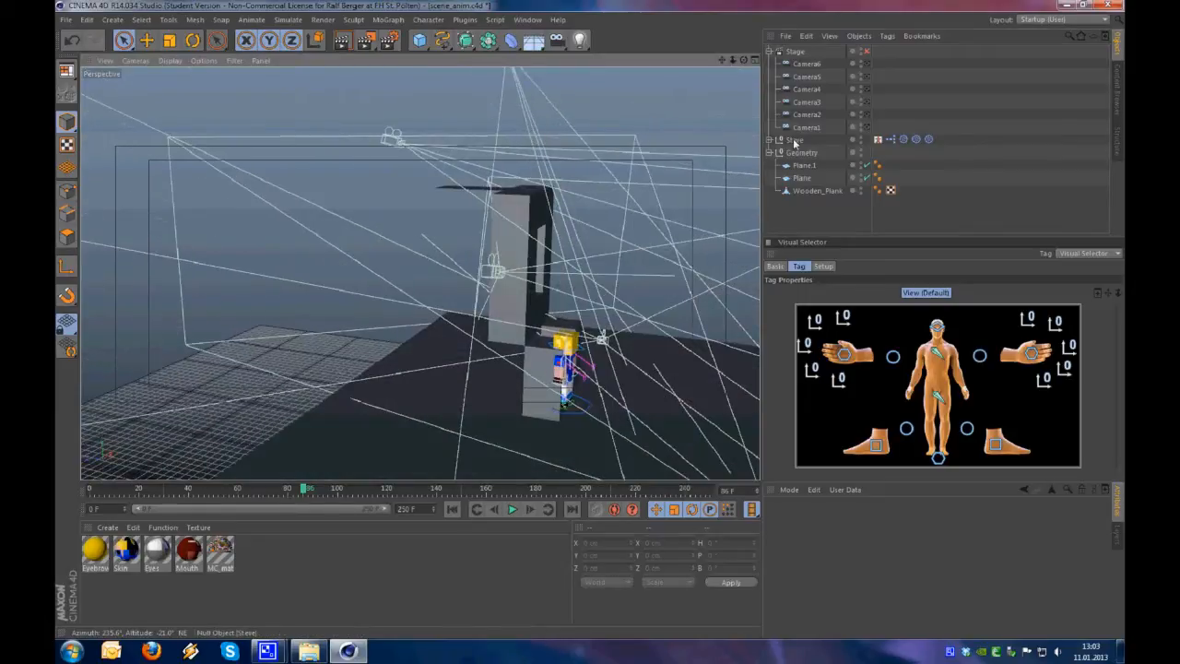
{"action": "left_click", "coordinate": [786, 36]}
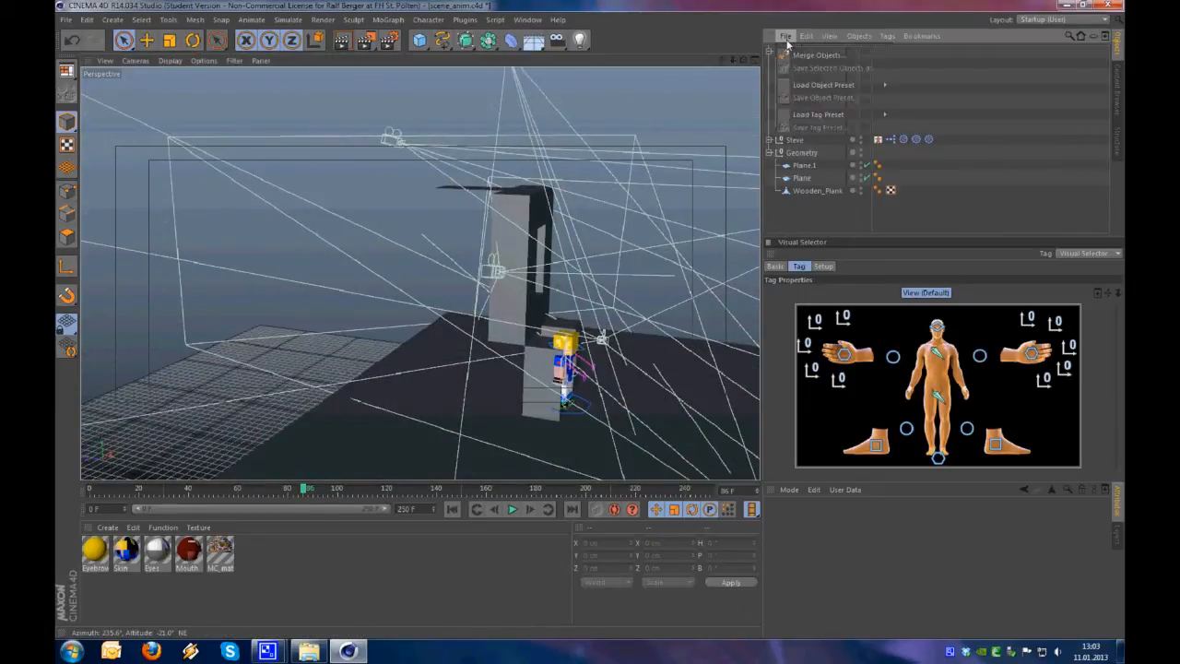
{"action": "left_click", "coordinate": [795, 56]}
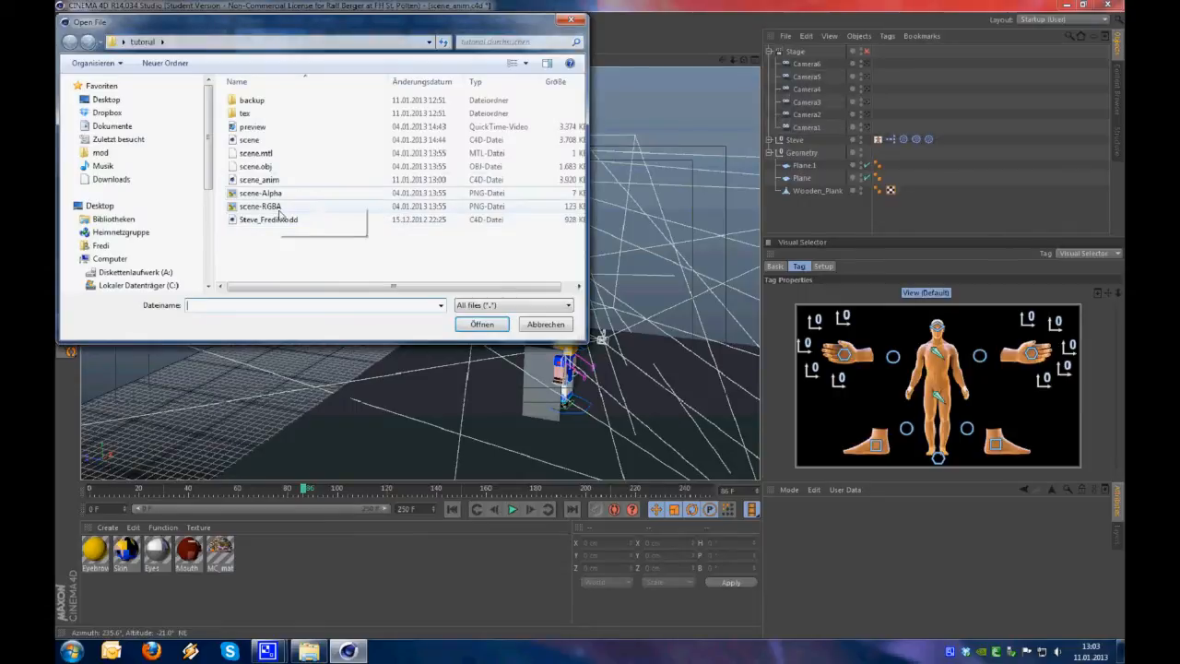
{"action": "left_click", "coordinate": [279, 222]}
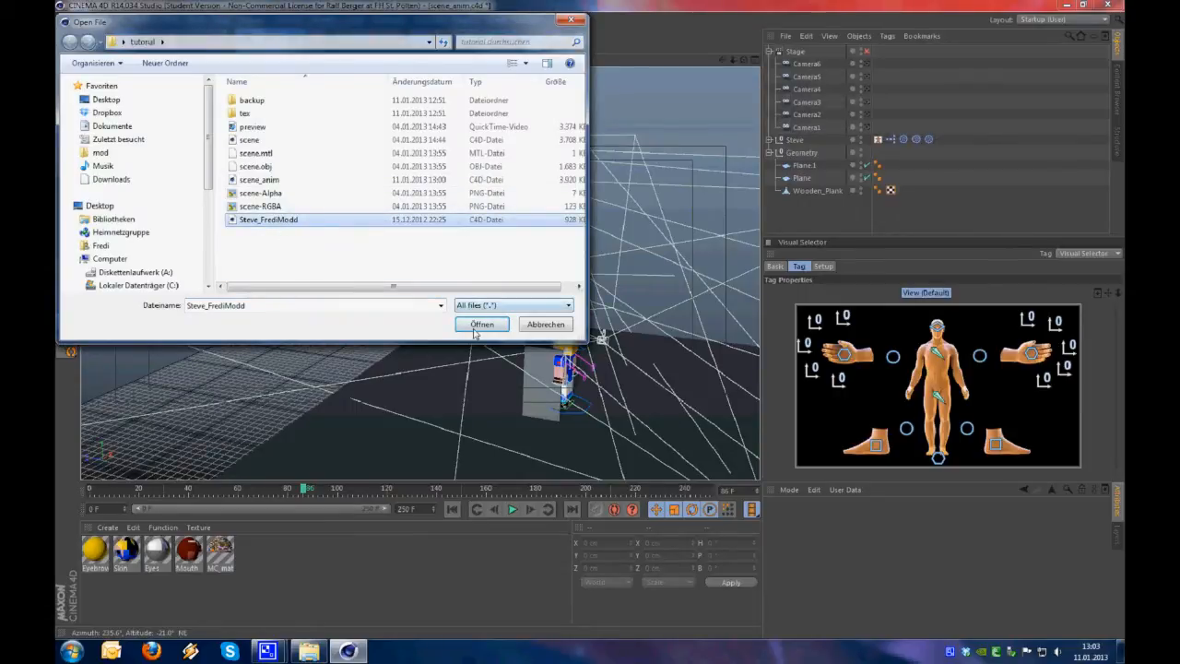
{"action": "left_click", "coordinate": [476, 326]}
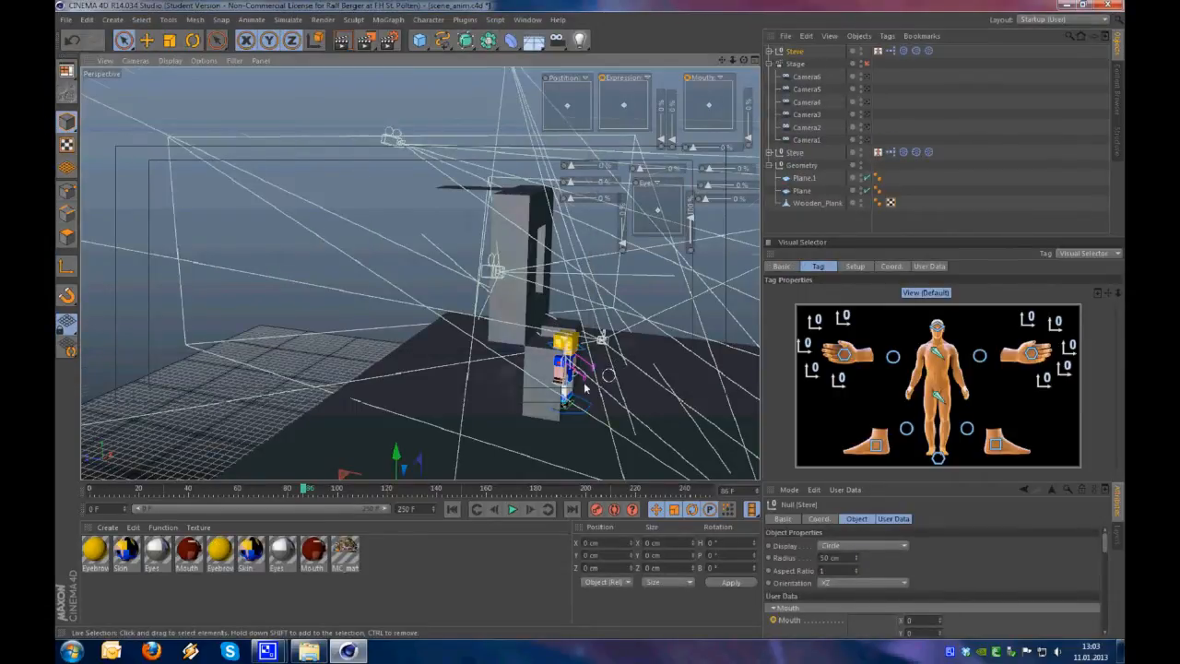
Return to the first frame and move the new Steve rig to X -1700 cm and Y 1000 cm, near the ground plane
{"action": "left_click_drag", "start_coordinate": [618, 363], "coordinate": [479, 400], "text": "alt"}
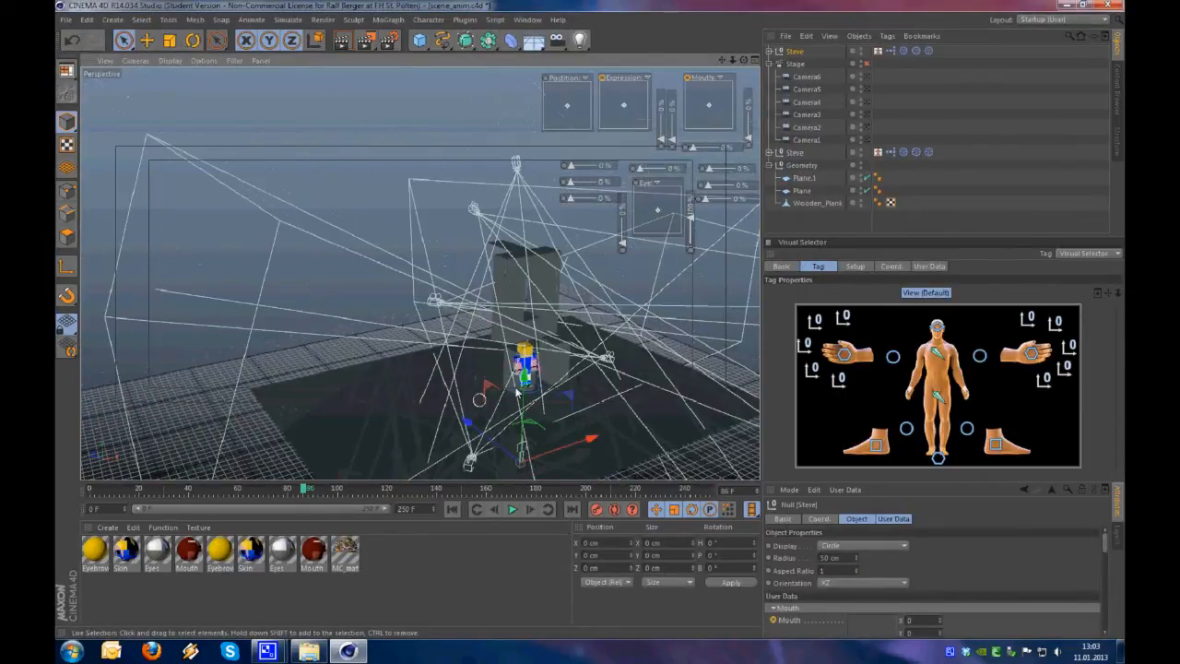
{"action": "left_click", "coordinate": [451, 509]}
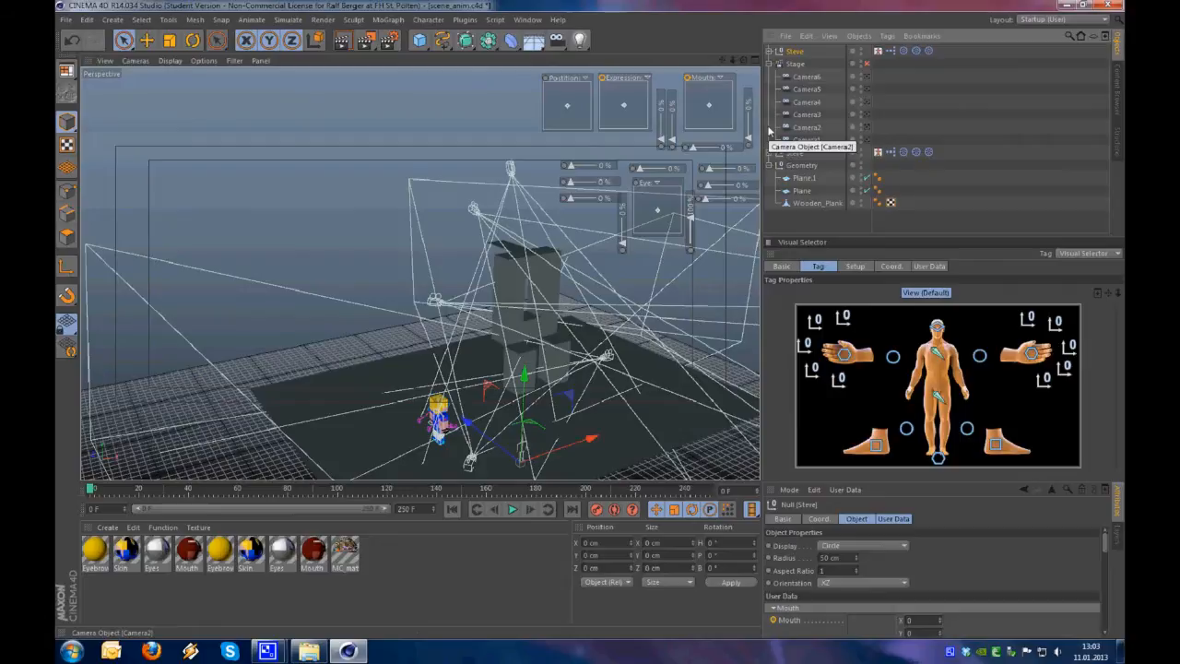
{"action": "key", "text": "e"}
{"action": "left_click_drag", "start_coordinate": [636, 387], "coordinate": [496, 424], "text": "alt"}
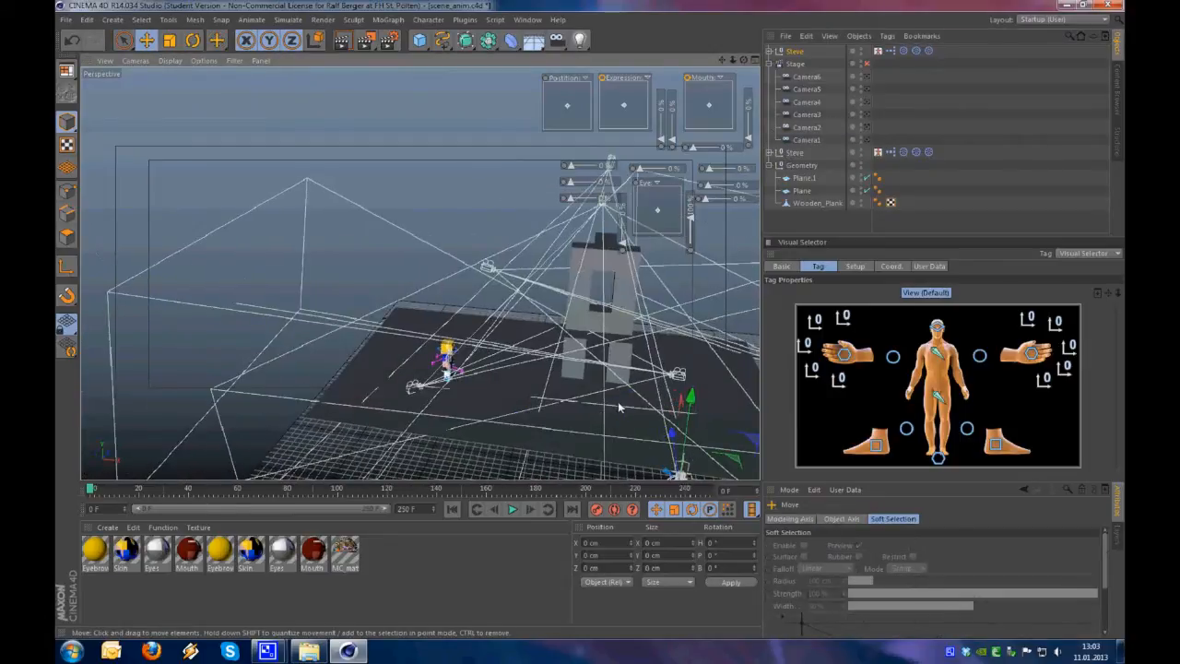
{"action": "middle_click_drag", "start_coordinate": [599, 405], "coordinate": [511, 356], "text": "alt"}
{"action": "left_click_drag", "start_coordinate": [650, 458], "coordinate": [366, 410]}
{"action": "left_click_drag", "start_coordinate": [354, 204], "coordinate": [266, 281], "text": "alt"}
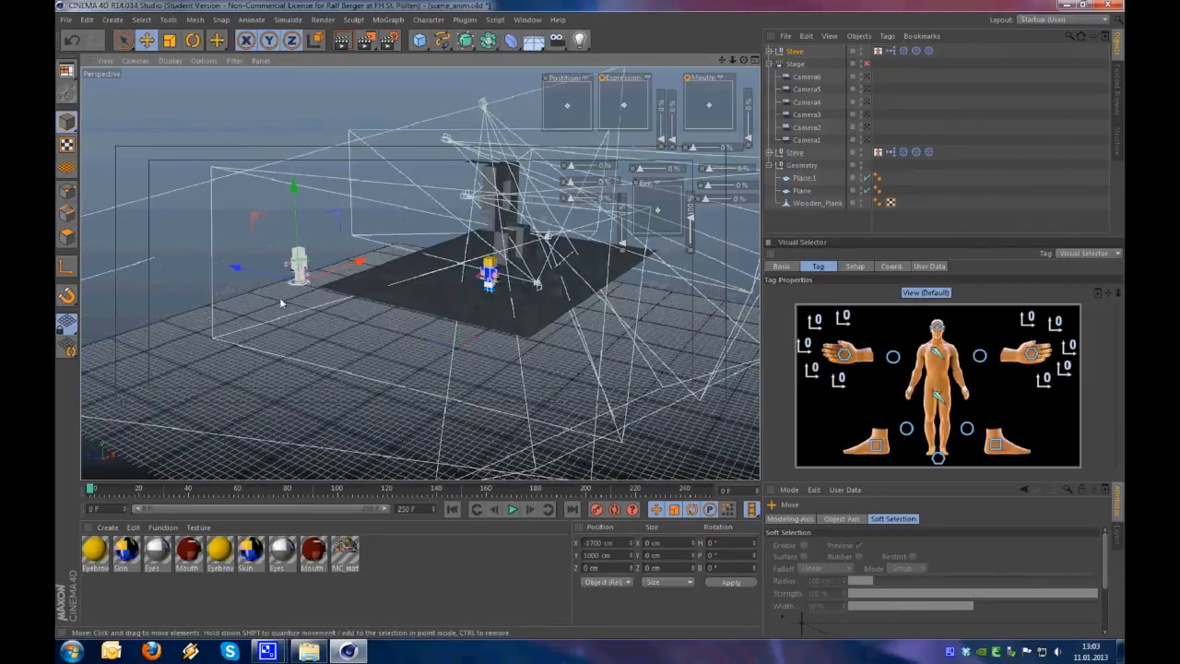
Move the new Steve rig beside the animated Steve, to X -1200 cm and Z -1000 cm
{"action": "left_click_drag", "start_coordinate": [385, 295], "coordinate": [450, 315]}
{"action": "right_click_drag", "start_coordinate": [471, 312], "coordinate": [508, 277], "text": "alt"}
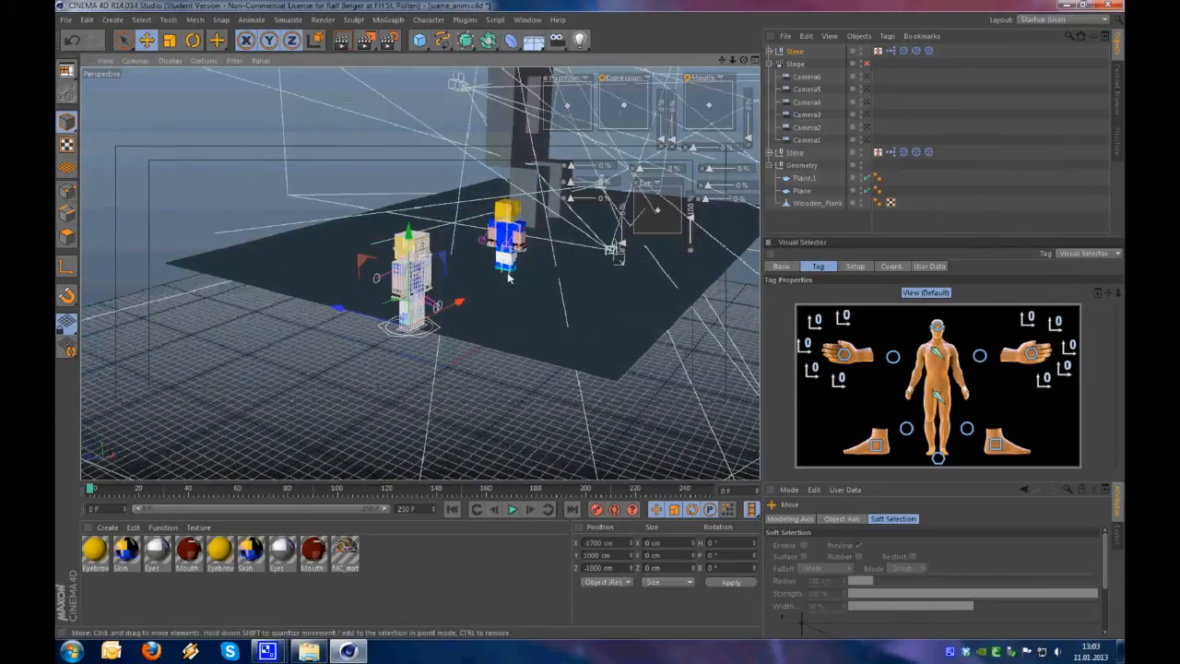
{"action": "left_click_drag", "start_coordinate": [461, 301], "coordinate": [546, 247]}
{"action": "right_click_drag", "start_coordinate": [497, 289], "coordinate": [553, 238], "text": "alt"}
{"action": "middle_click_drag", "start_coordinate": [467, 275], "coordinate": [74, 404], "text": "alt"}
{"action": "right_click_drag", "start_coordinate": [205, 414], "coordinate": [300, 337], "text": "alt"}
{"action": "middle_click_drag", "start_coordinate": [300, 337], "coordinate": [298, 339], "text": "alt"}
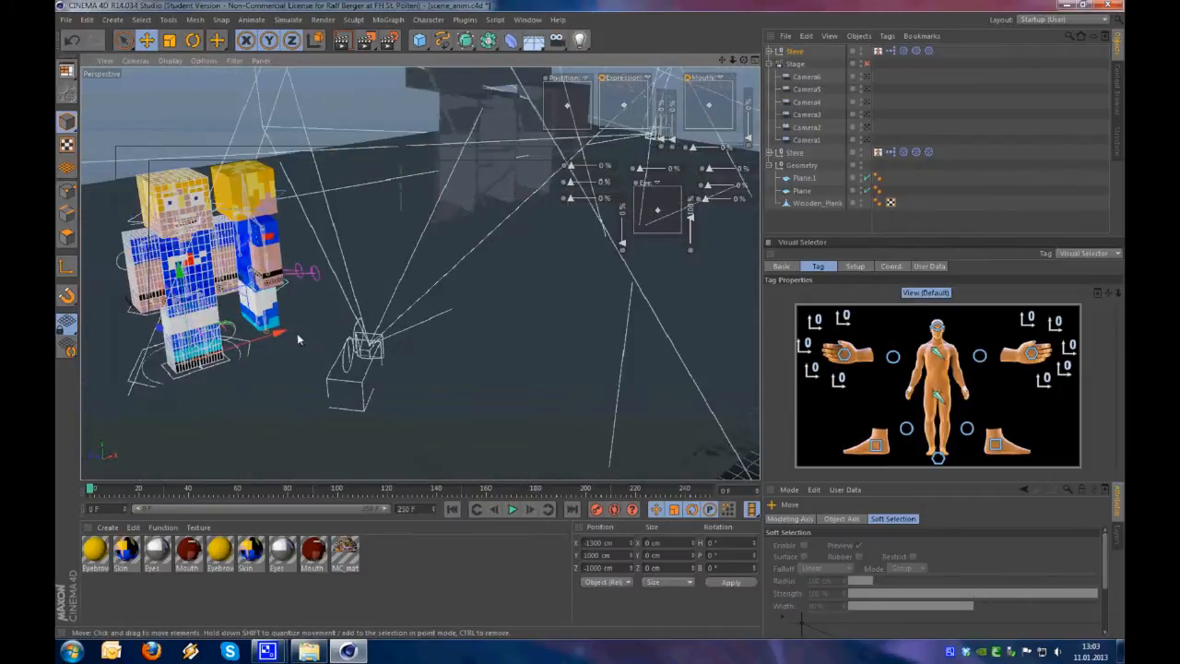
{"action": "left_click_drag", "start_coordinate": [303, 321], "coordinate": [369, 304]}
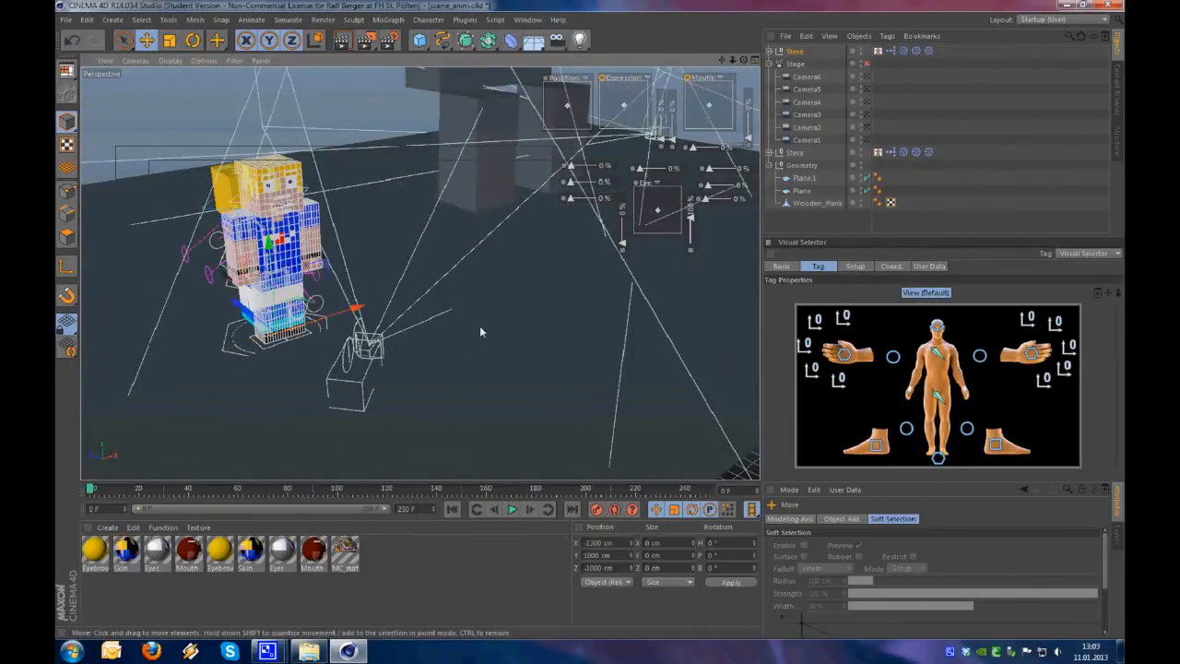
Turn off quantizing and align the new Steve rig with the animated Steve, using a heading of about 88°
{"action": "key", "text": "shift+s"}
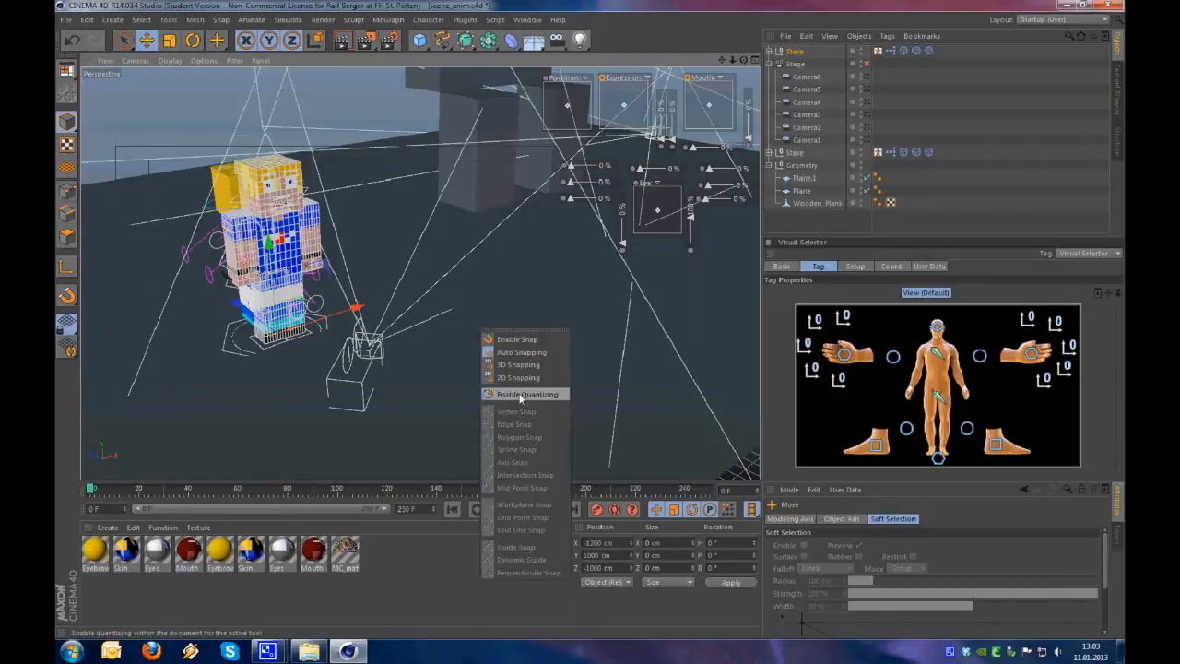
{"action": "left_click", "coordinate": [520, 398]}
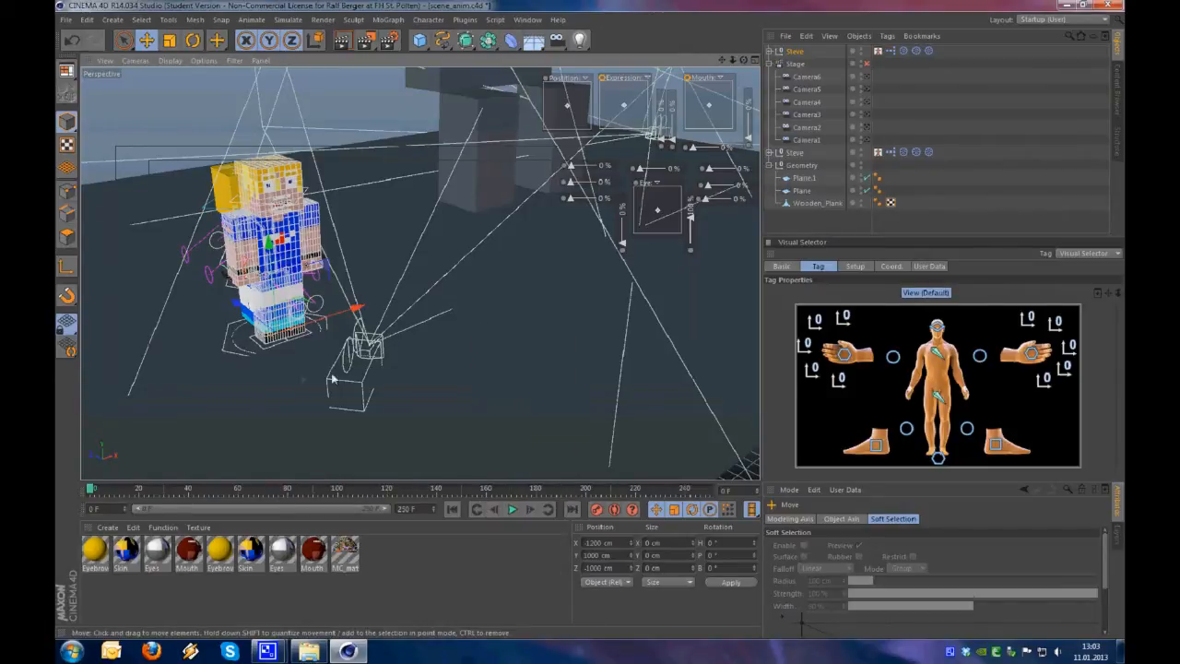
{"action": "left_click_drag", "start_coordinate": [335, 382], "coordinate": [382, 376], "text": "alt"}
{"action": "key", "text": "r"}
{"action": "middle_click_drag", "start_coordinate": [369, 372], "coordinate": [516, 359], "text": "alt"}
{"action": "left_click_drag", "start_coordinate": [295, 386], "coordinate": [413, 341]}
{"action": "key", "text": "e"}
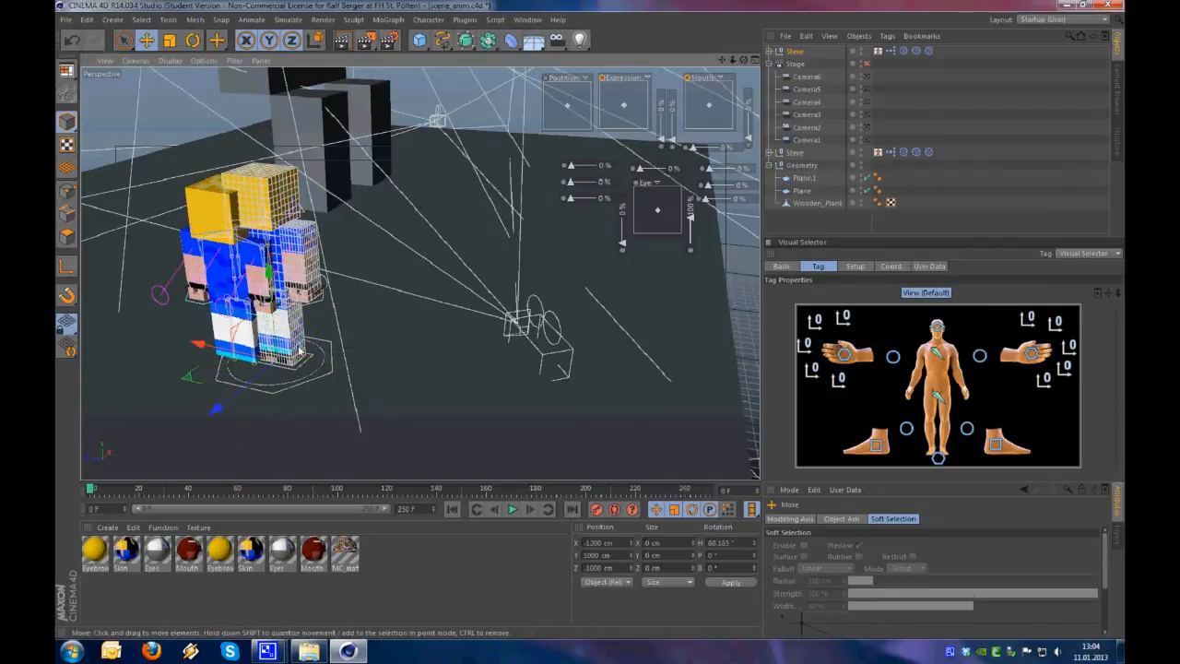
{"action": "left_click_drag", "start_coordinate": [245, 356], "coordinate": [310, 321]}
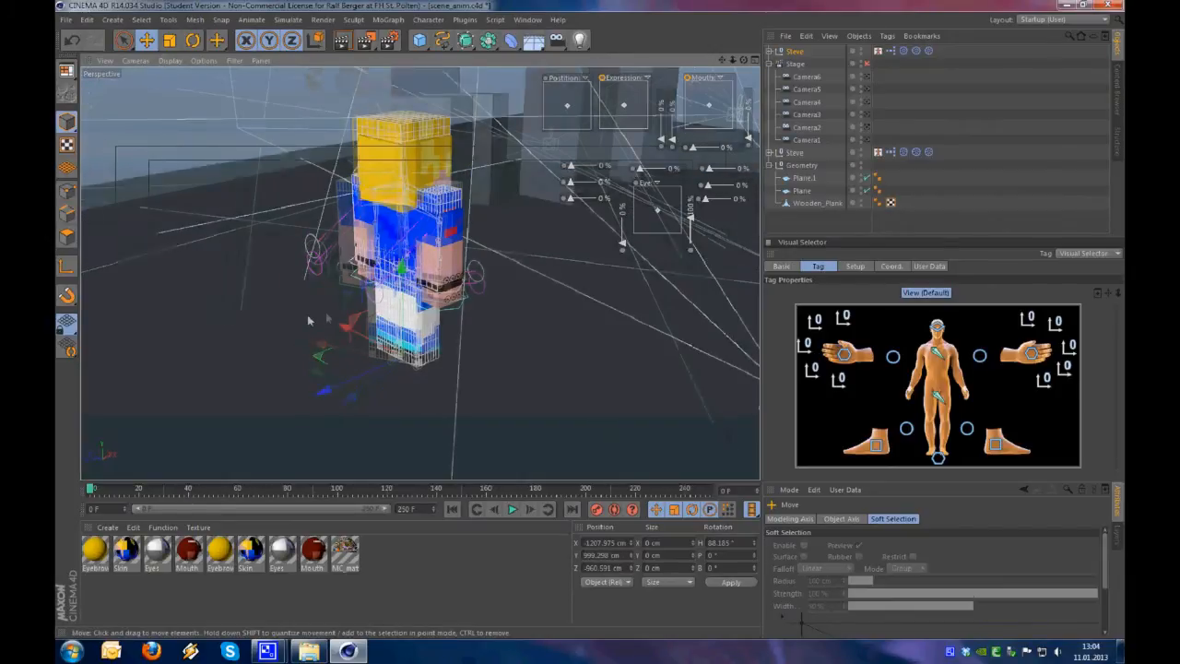
Delete the animated Steve's duplicate Eyebrows, Skin, Eyes and Mouth materials together with the MC_material
{"action": "left_click", "coordinate": [795, 153]}
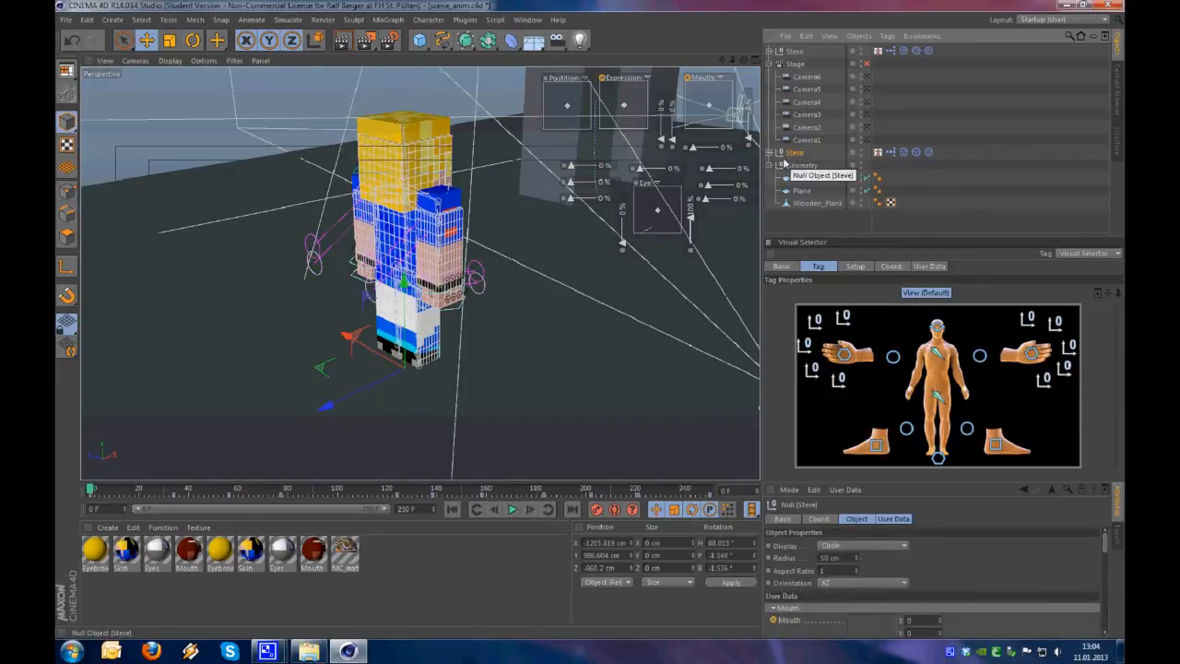
{"action": "left_click_drag", "start_coordinate": [403, 572], "coordinate": [216, 550]}
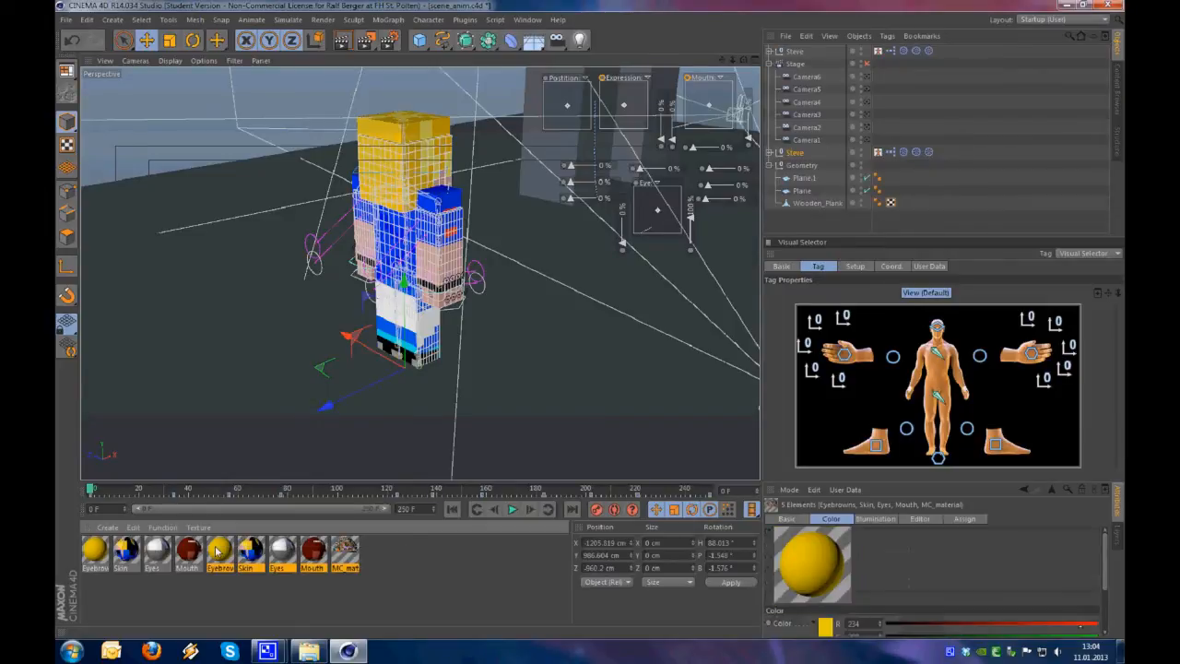
{"action": "key", "text": "Delete"}
{"action": "mouse_move", "coordinate": [392, 238]}
{"action": "left_mouse_down", "text": "alt"}
{"action": "mouse_move", "coordinate": [361, 238]}
{"action": "mouse_move", "coordinate": [391, 236]}
{"action": "left_mouse_up", "text": "alt"}
Add a Display tag to the animated Steve, enable its shading mode override and set it to Lines
{"action": "right_click", "coordinate": [797, 155]}
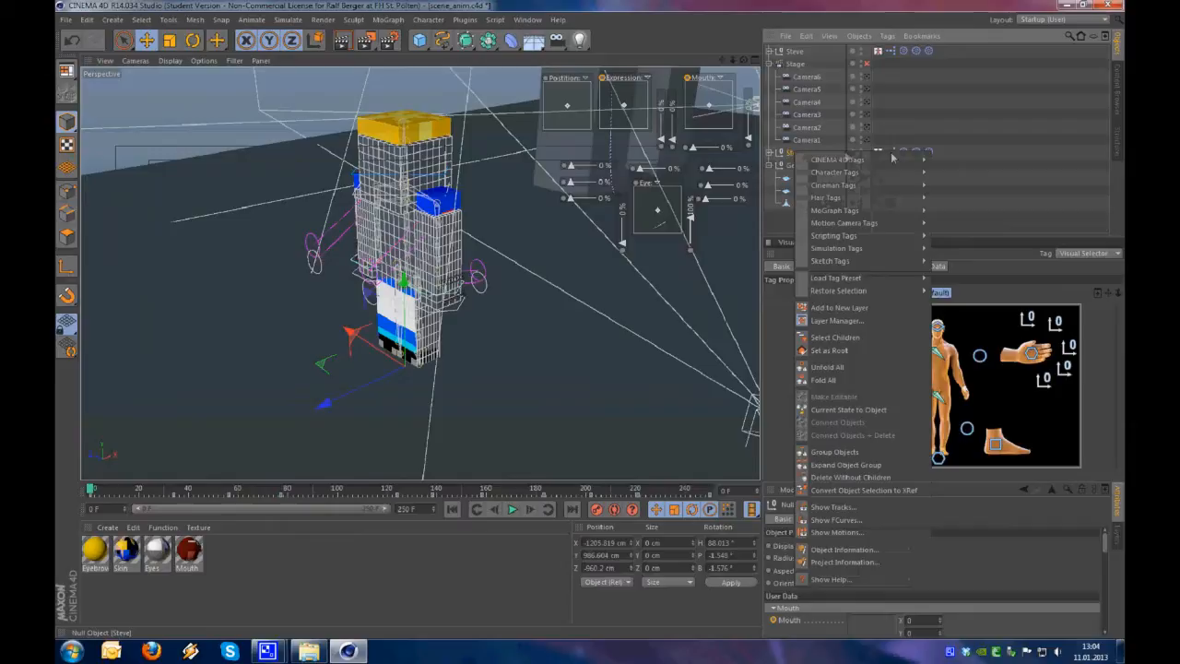
{"action": "mouse_move", "coordinate": [906, 163]}
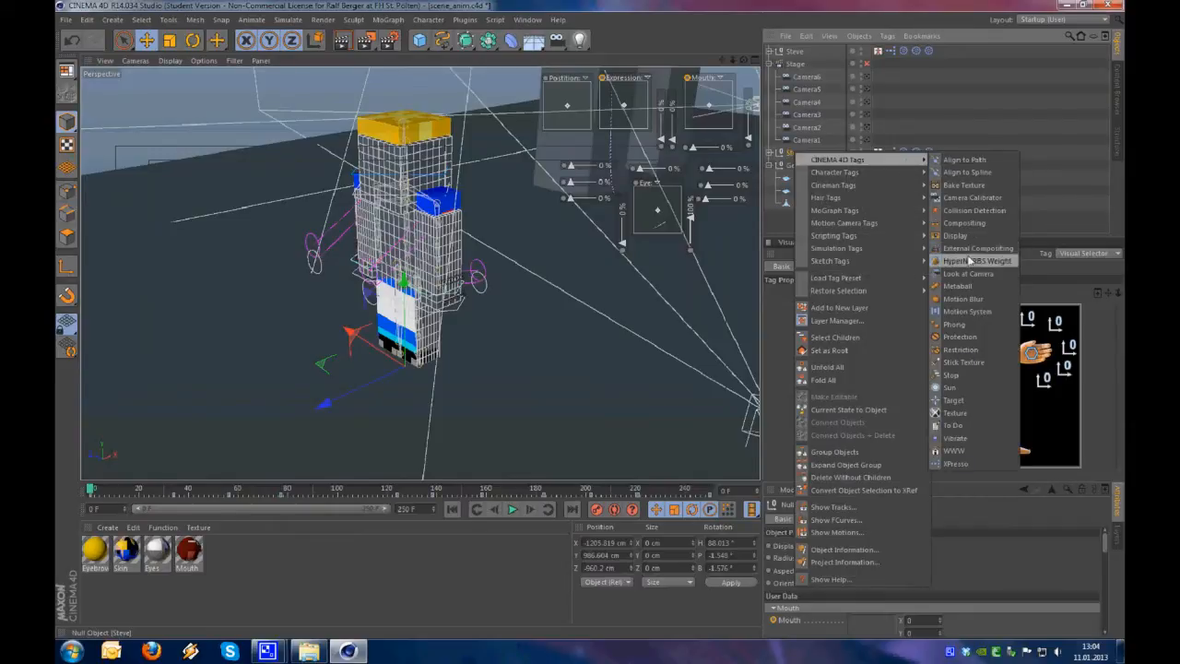
{"action": "left_click", "coordinate": [979, 238]}
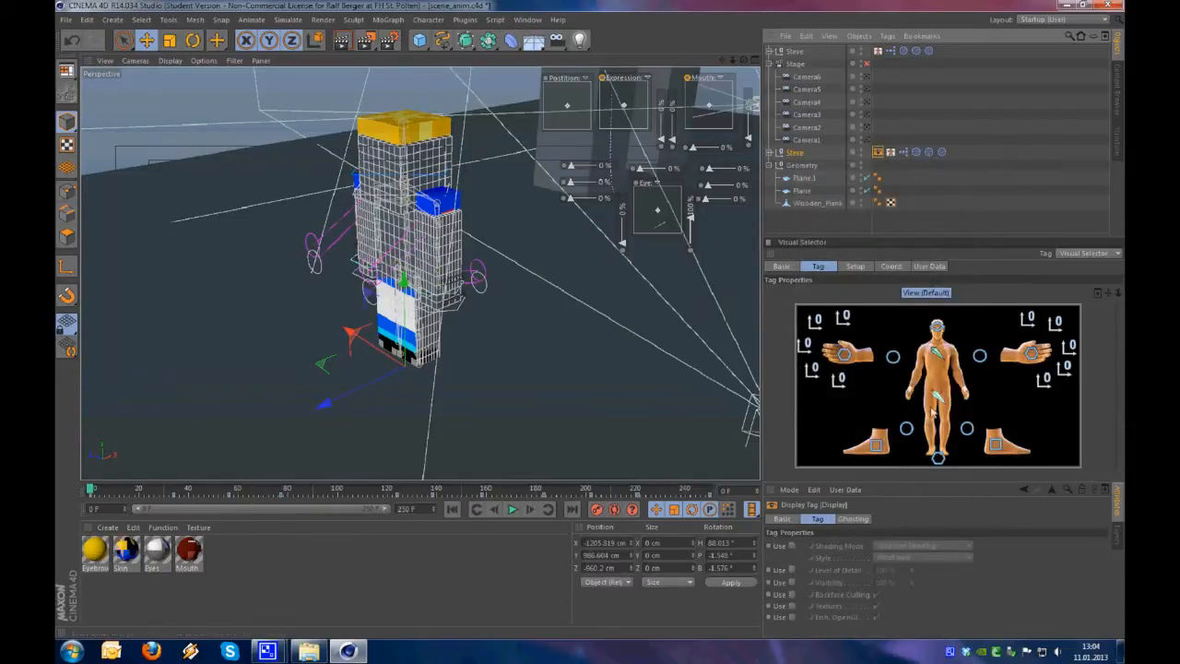
{"action": "left_click", "coordinate": [789, 546]}
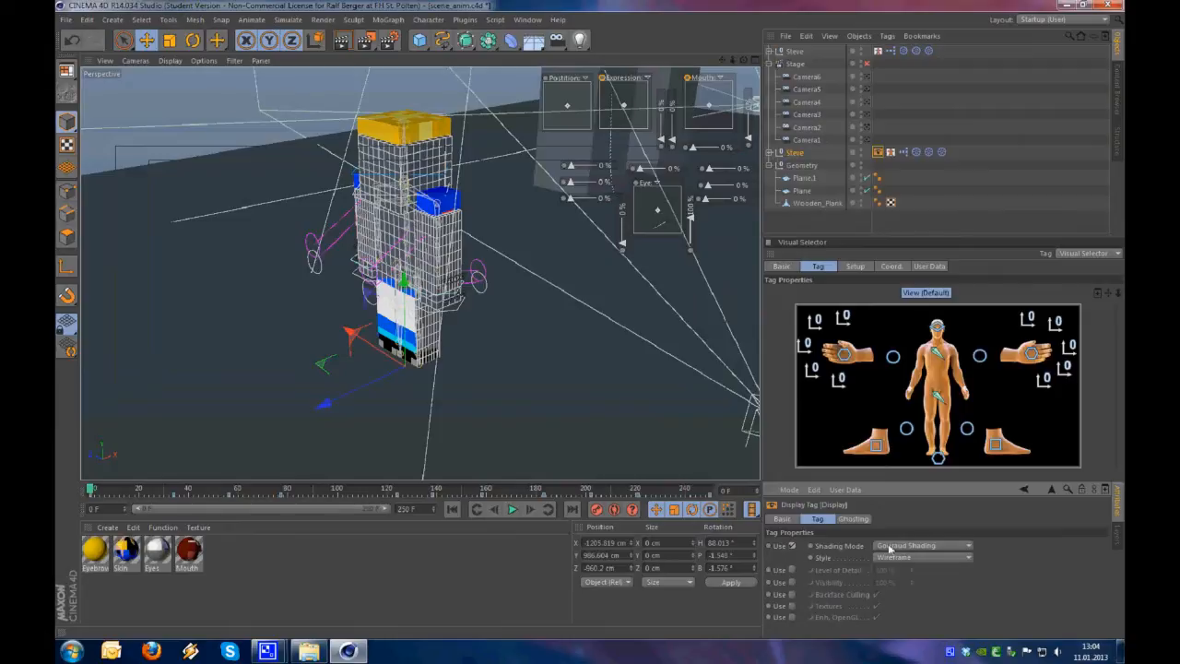
{"action": "left_click", "coordinate": [906, 546]}
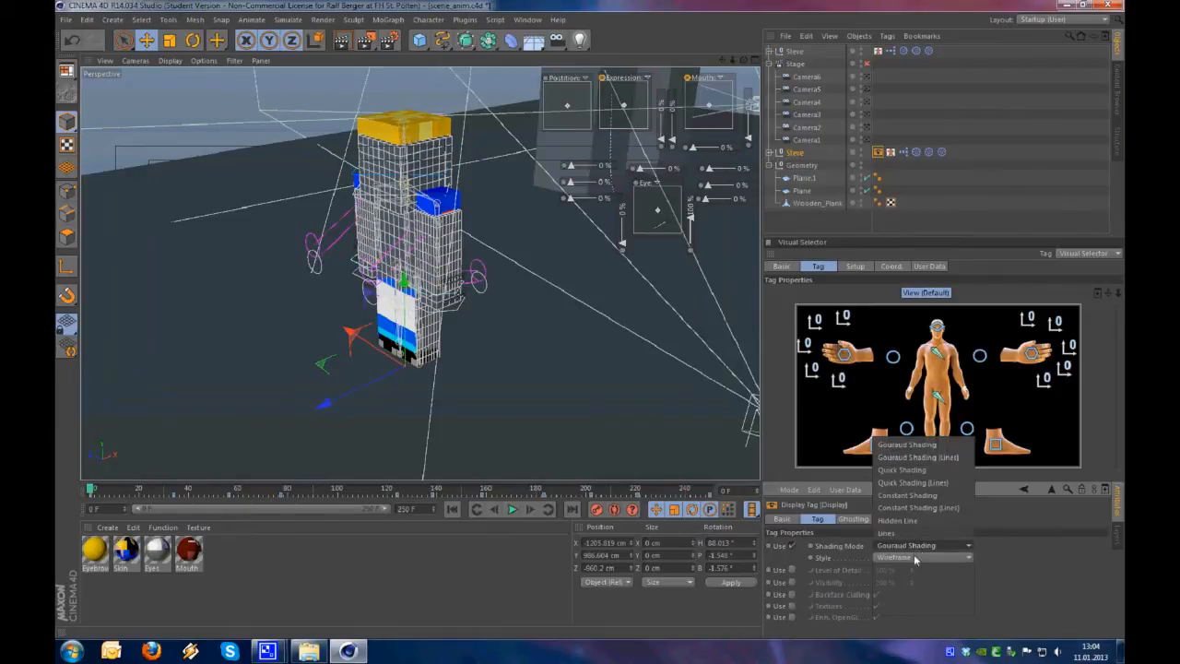
{"action": "left_click", "coordinate": [929, 535]}
{"action": "left_click_drag", "start_coordinate": [461, 317], "coordinate": [373, 313], "text": "alt"}
{"action": "left_click", "coordinate": [951, 211]}
Set the style of the animated Steve's Display tag to Skeleton
{"action": "left_click_drag", "start_coordinate": [530, 297], "coordinate": [345, 221], "text": "alt"}
{"action": "middle_click_drag", "start_coordinate": [345, 221], "coordinate": [345, 316], "text": "alt"}
{"action": "right_click_drag", "start_coordinate": [345, 315], "coordinate": [430, 265], "text": "alt"}
{"action": "left_click_drag", "start_coordinate": [430, 266], "coordinate": [442, 241], "text": "alt"}
{"action": "middle_click_drag", "start_coordinate": [449, 251], "coordinate": [418, 266], "text": "alt"}
{"action": "left_click_drag", "start_coordinate": [375, 274], "coordinate": [592, 249], "text": "alt"}
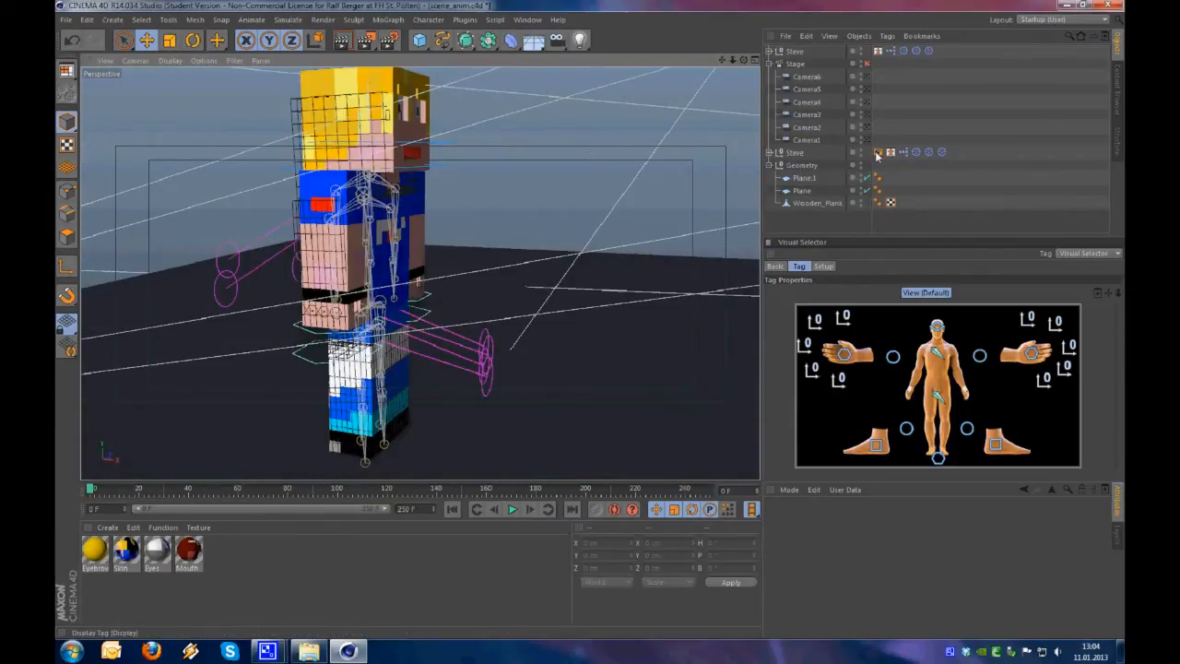
{"action": "left_click", "coordinate": [877, 153]}
{"action": "left_click", "coordinate": [902, 549]}
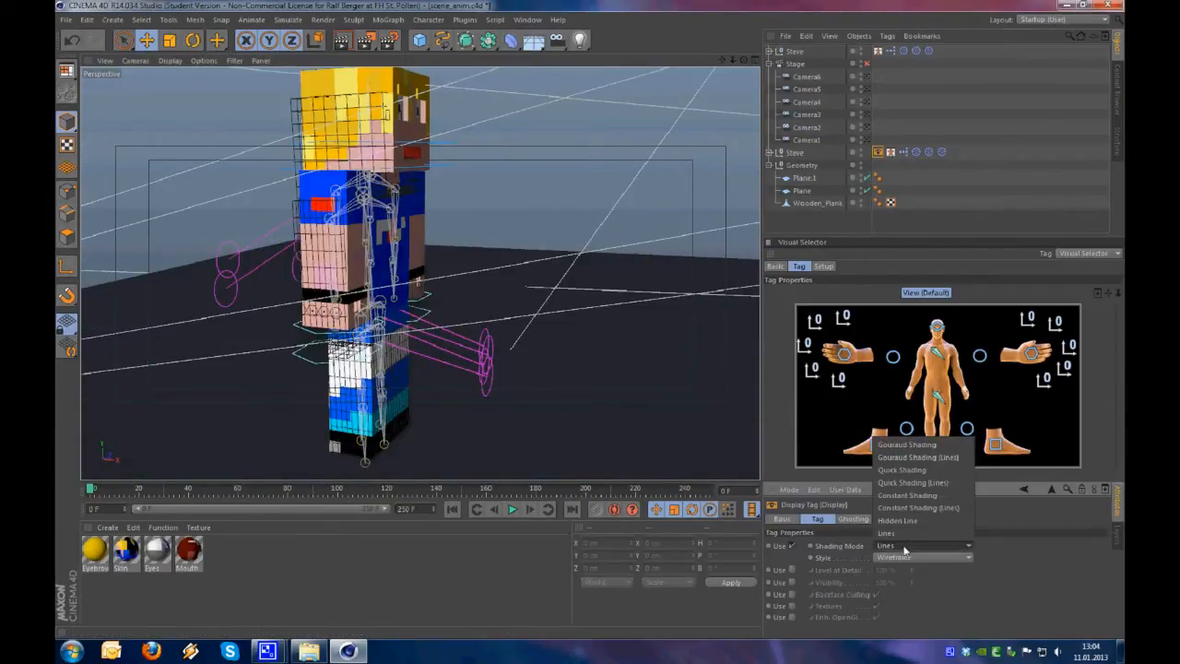
{"action": "left_click", "coordinate": [942, 554]}
{"action": "left_click", "coordinate": [934, 555]}
{"action": "left_click", "coordinate": [980, 548]}
{"action": "left_click", "coordinate": [944, 543]}
{"action": "left_click", "coordinate": [948, 559]}
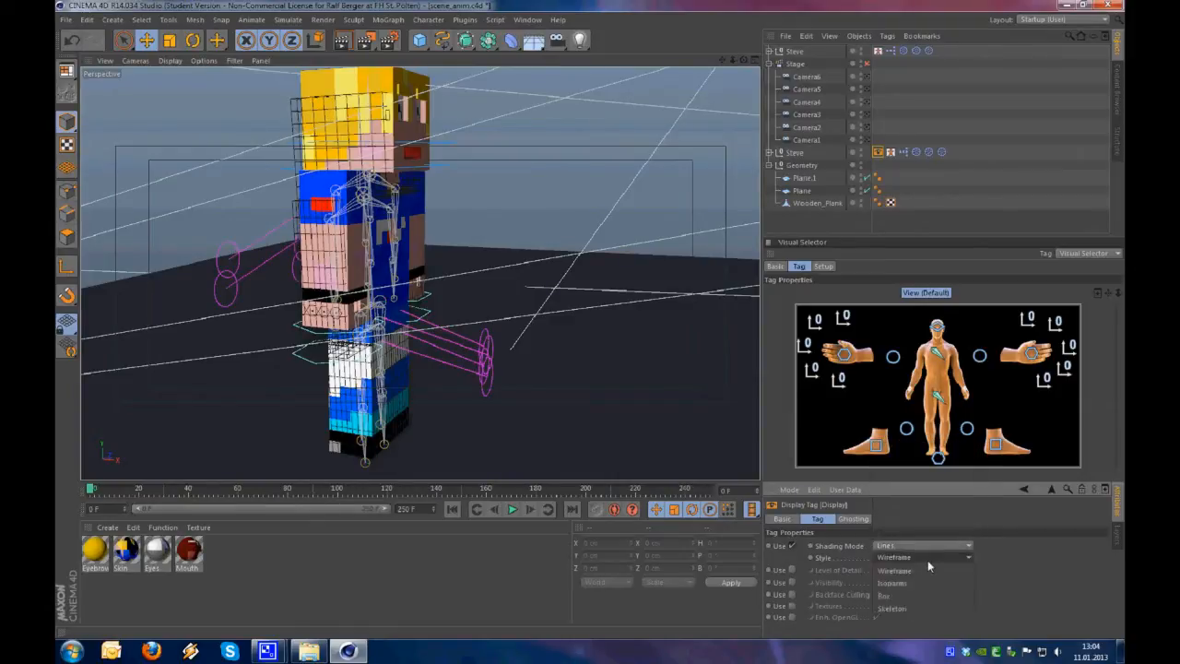
{"action": "left_click", "coordinate": [912, 610]}
Scrub to frame 12 and examine the skeleton-style Steve against the new rig from several angles
{"action": "left_click_drag", "start_coordinate": [571, 387], "coordinate": [372, 408], "text": "alt"}
{"action": "right_click_drag", "start_coordinate": [372, 408], "coordinate": [317, 408], "text": "alt"}
{"action": "middle_click_drag", "start_coordinate": [317, 408], "coordinate": [131, 411], "text": "alt"}
{"action": "left_click_drag", "start_coordinate": [90, 491], "coordinate": [120, 491]}
{"action": "right_click_drag", "start_coordinate": [327, 397], "coordinate": [382, 370], "text": "alt"}
{"action": "left_click_drag", "start_coordinate": [381, 367], "coordinate": [442, 397], "text": "alt"}
{"action": "right_click_drag", "start_coordinate": [553, 356], "coordinate": [506, 329], "text": "alt"}
{"action": "left_click_drag", "start_coordinate": [506, 329], "coordinate": [466, 340], "text": "alt"}
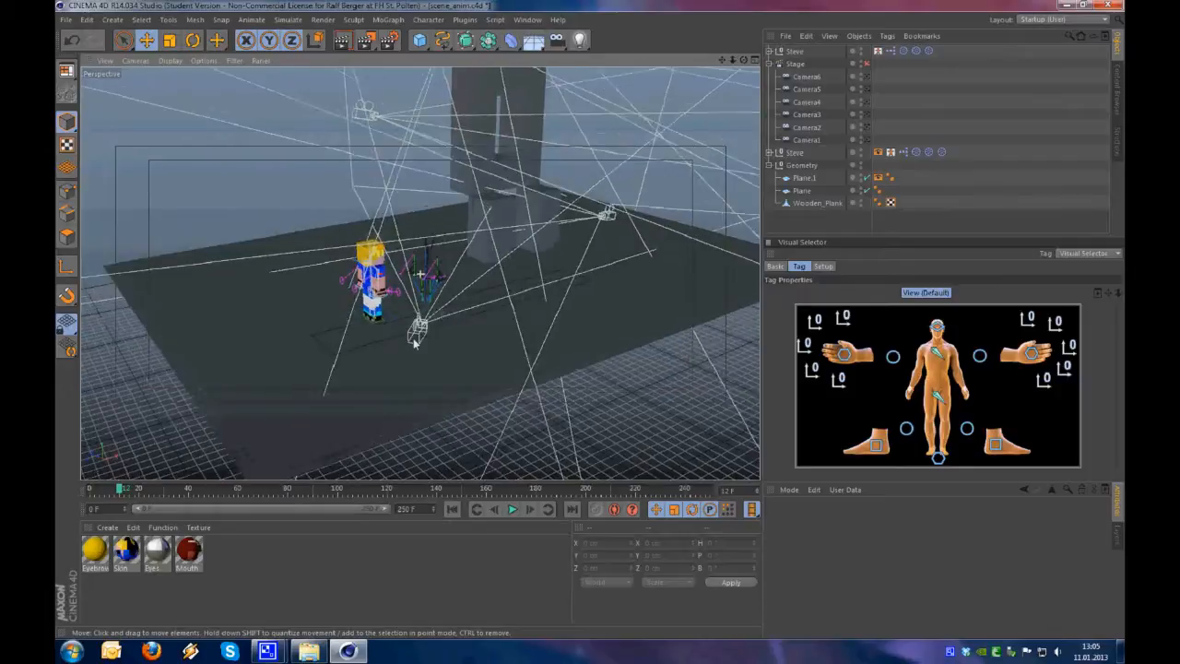
{"action": "left_click_drag", "start_coordinate": [415, 343], "coordinate": [474, 321], "text": "alt"}
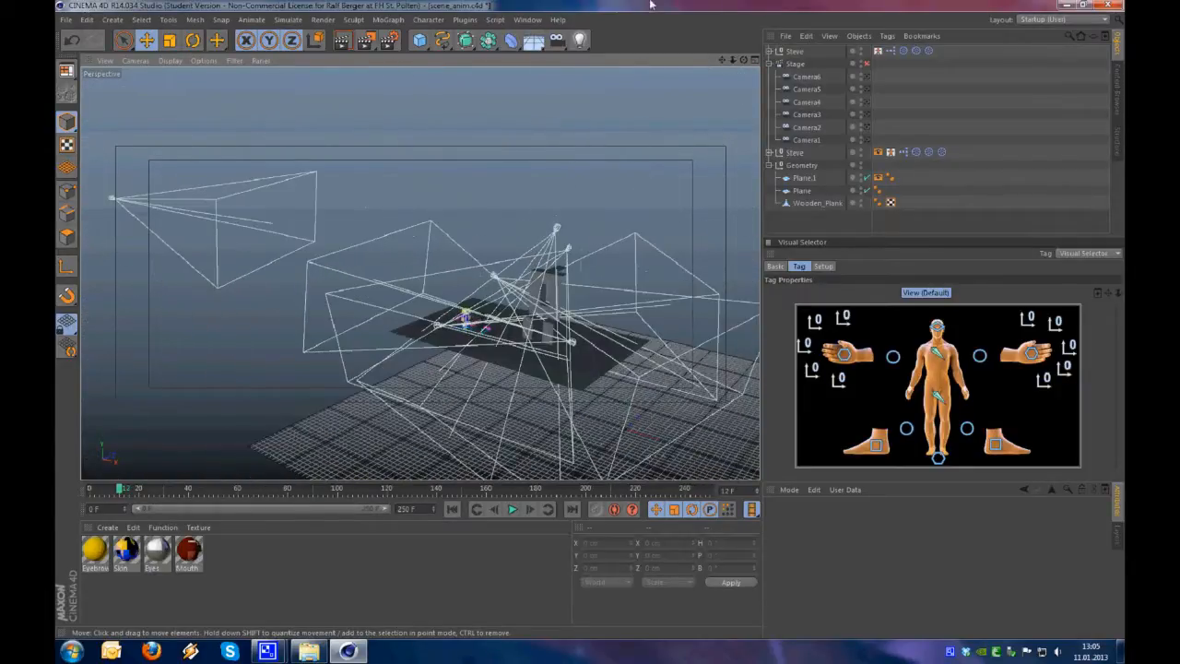
Add a light, make two more copies of it and place all three around the scene
{"action": "left_click", "coordinate": [582, 46]}
{"action": "key", "text": "e"}
{"action": "left_click_drag", "start_coordinate": [623, 299], "coordinate": [547, 301], "text": "alt"}
{"action": "left_click_drag", "start_coordinate": [550, 437], "coordinate": [502, 158]}
{"action": "left_click_drag", "start_coordinate": [385, 272], "coordinate": [645, 254], "text": "alt"}
{"action": "left_click_drag", "start_coordinate": [645, 255], "coordinate": [338, 190]}
{"action": "left_click_drag", "start_coordinate": [451, 283], "coordinate": [580, 295], "text": "alt"}
{"action": "left_click_drag", "start_coordinate": [446, 328], "coordinate": [750, 369], "text": "ctrl"}
{"action": "left_click_drag", "start_coordinate": [542, 308], "coordinate": [387, 285], "text": "alt"}
{"action": "left_click_drag", "start_coordinate": [314, 330], "coordinate": [215, 357]}
{"action": "left_click_drag", "start_coordinate": [518, 324], "coordinate": [460, 322], "text": "alt"}
{"action": "left_click_drag", "start_coordinate": [586, 212], "coordinate": [502, 334], "text": "ctrl"}
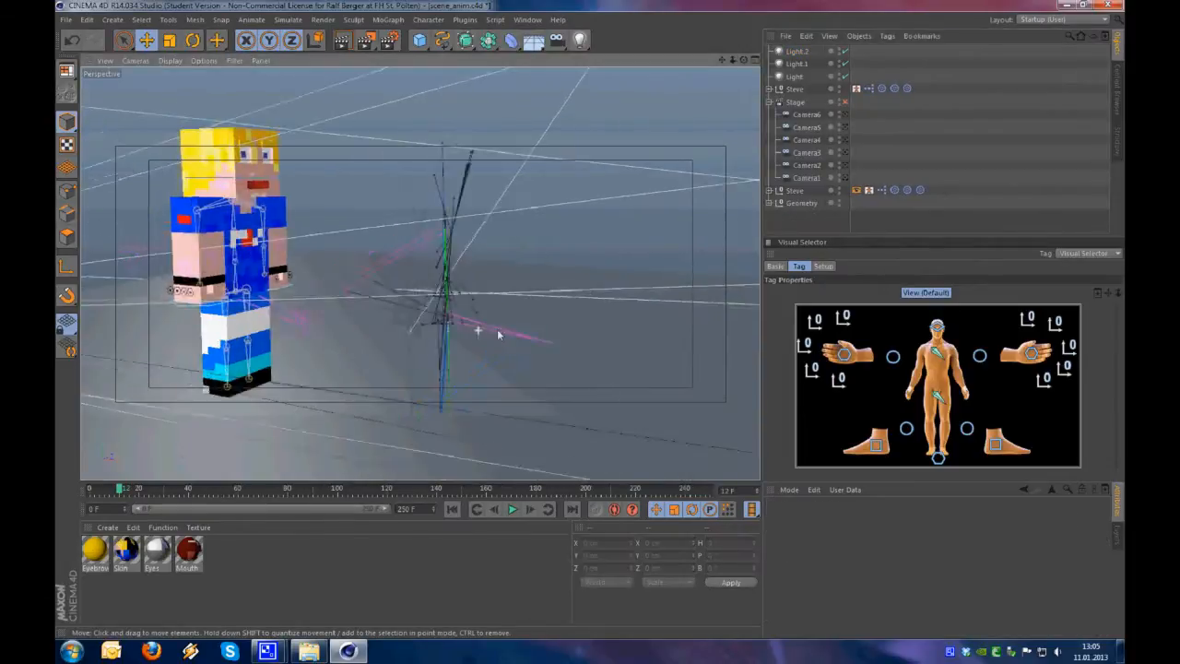
{"action": "mouse_move", "coordinate": [497, 334]}
{"action": "left_mouse_down", "text": "alt"}
{"action": "mouse_move", "coordinate": [482, 369]}
{"action": "mouse_move", "coordinate": [526, 344]}
{"action": "mouse_move", "coordinate": [477, 366]}
{"action": "mouse_move", "coordinate": [503, 348]}
{"action": "left_mouse_up", "text": "alt"}
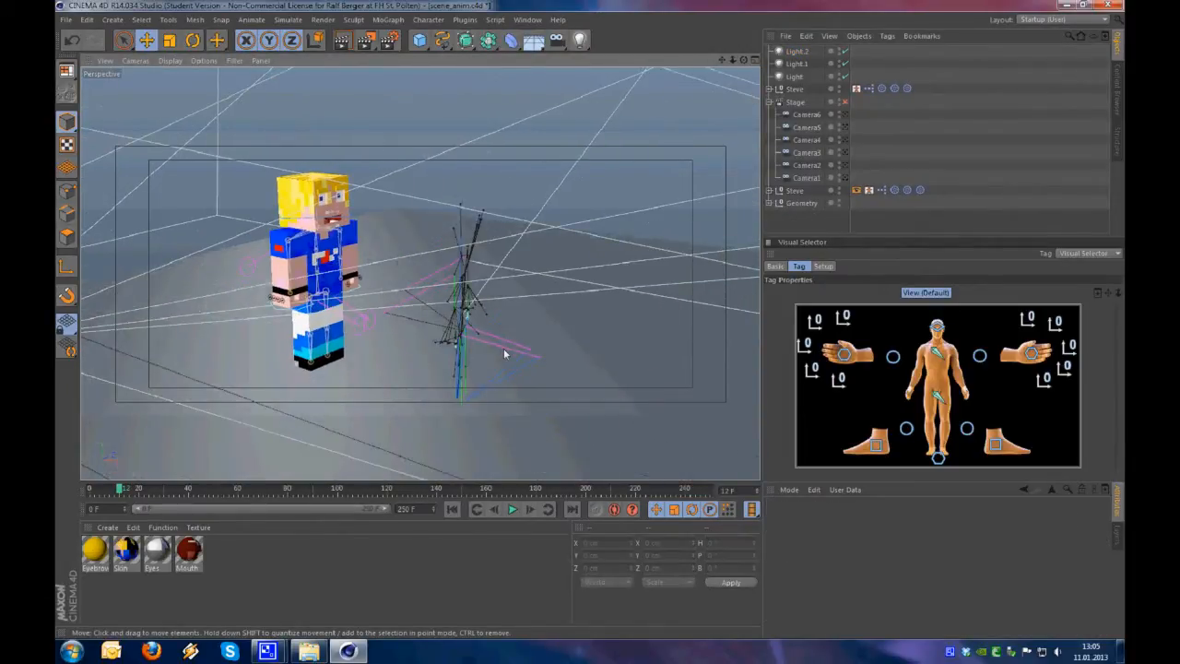
Enable the Stage object, play the animation briefly and return to frame 0
{"action": "scroll", "coordinate": [322, 301], "scroll_direction": "up", "scroll_amount": 3}
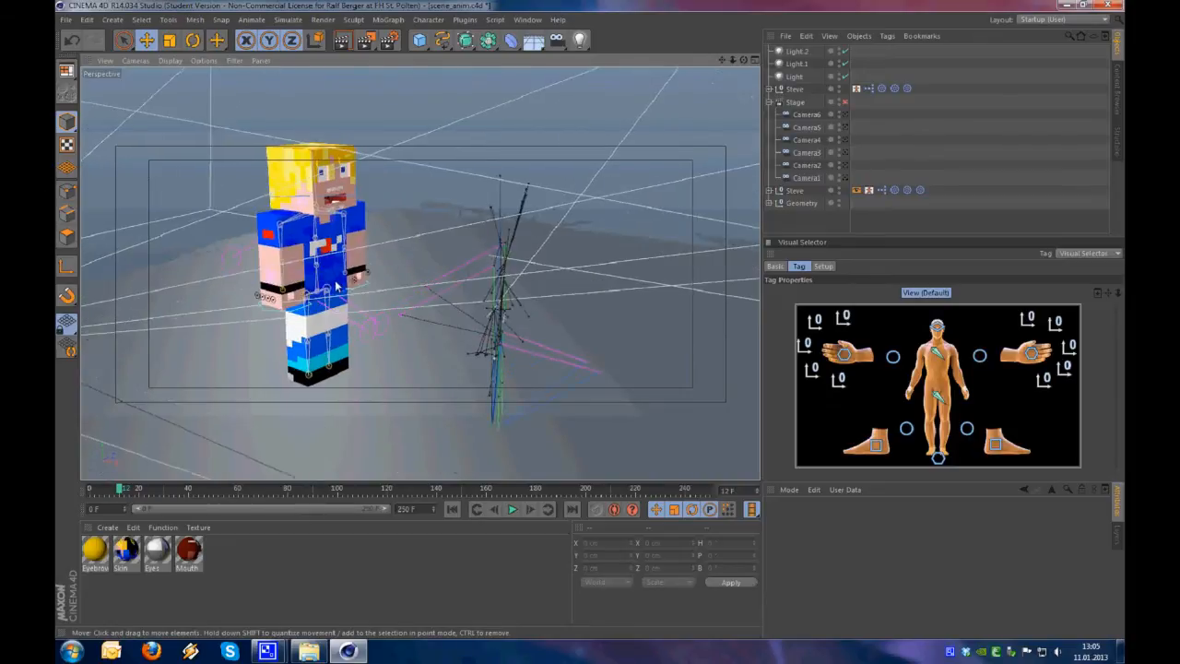
{"action": "left_click_drag", "start_coordinate": [322, 300], "coordinate": [383, 281], "text": "alt"}
{"action": "mouse_move", "coordinate": [117, 489]}
{"action": "left_mouse_down"}
{"action": "mouse_move", "coordinate": [99, 490]}
{"action": "mouse_move", "coordinate": [191, 480]}
{"action": "mouse_move", "coordinate": [99, 488]}
{"action": "left_mouse_up"}
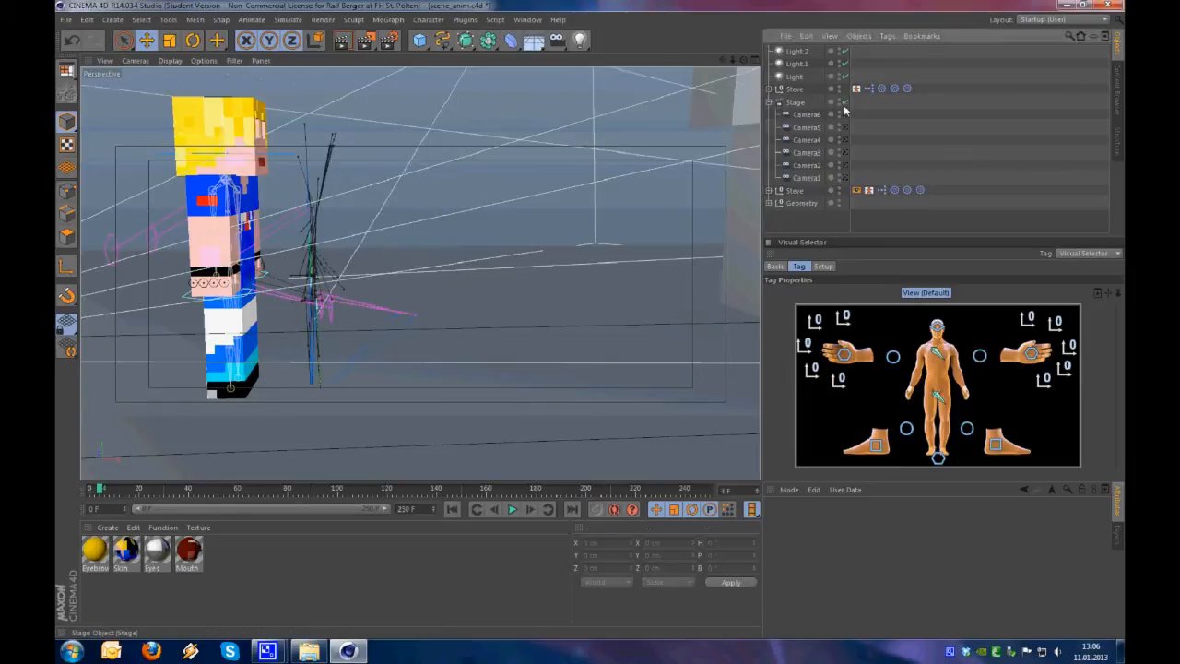
{"action": "left_click", "coordinate": [844, 101]}
{"action": "left_click", "coordinate": [515, 509]}
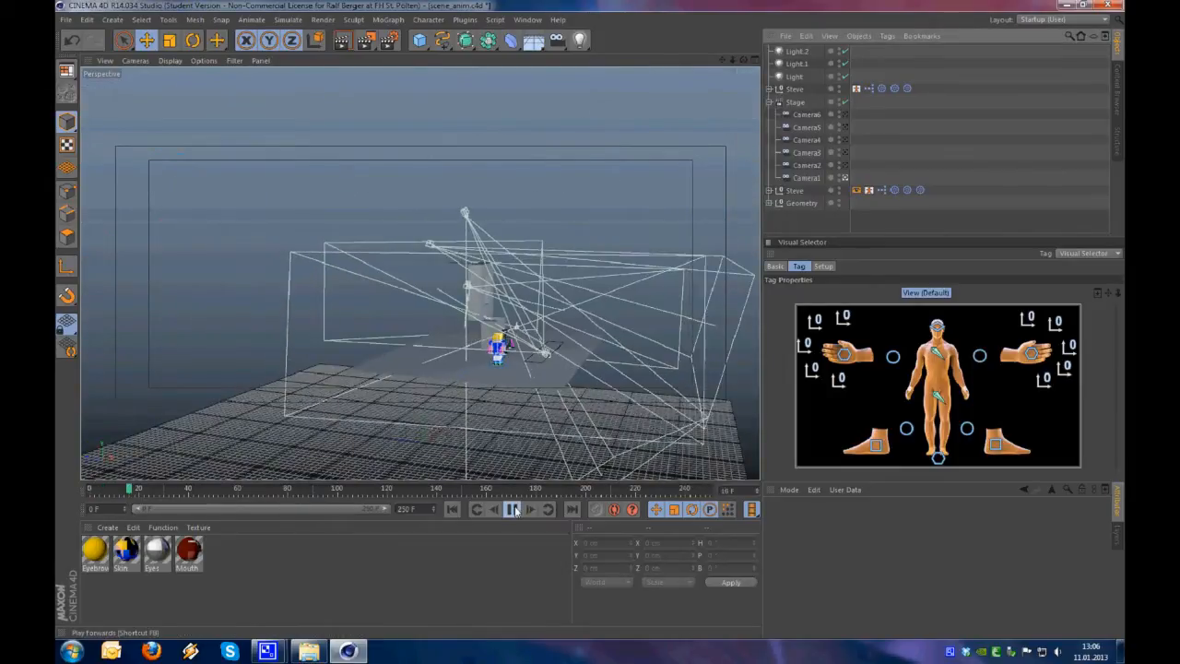
{"action": "left_click", "coordinate": [515, 509]}
{"action": "left_click_drag", "start_coordinate": [205, 493], "coordinate": [74, 498]}
{"action": "right_click_drag", "start_coordinate": [490, 376], "coordinate": [655, 279], "text": "alt"}
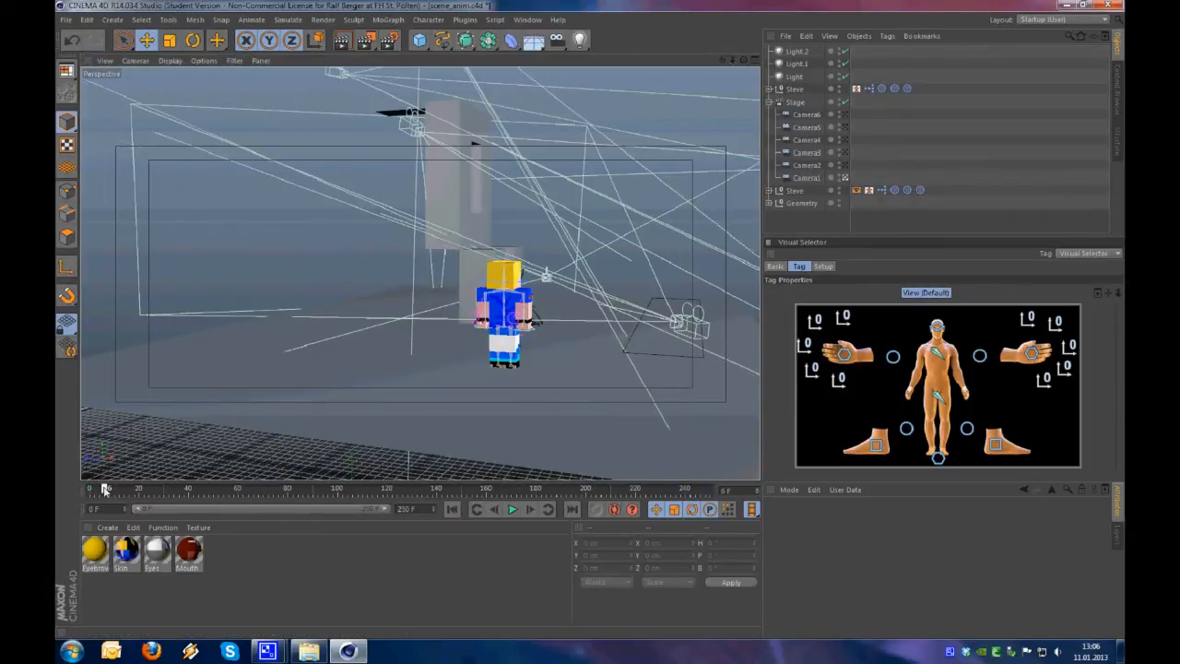
Undo enabling the Stage object and clear the selection
{"action": "key", "text": "ctrl+z"}
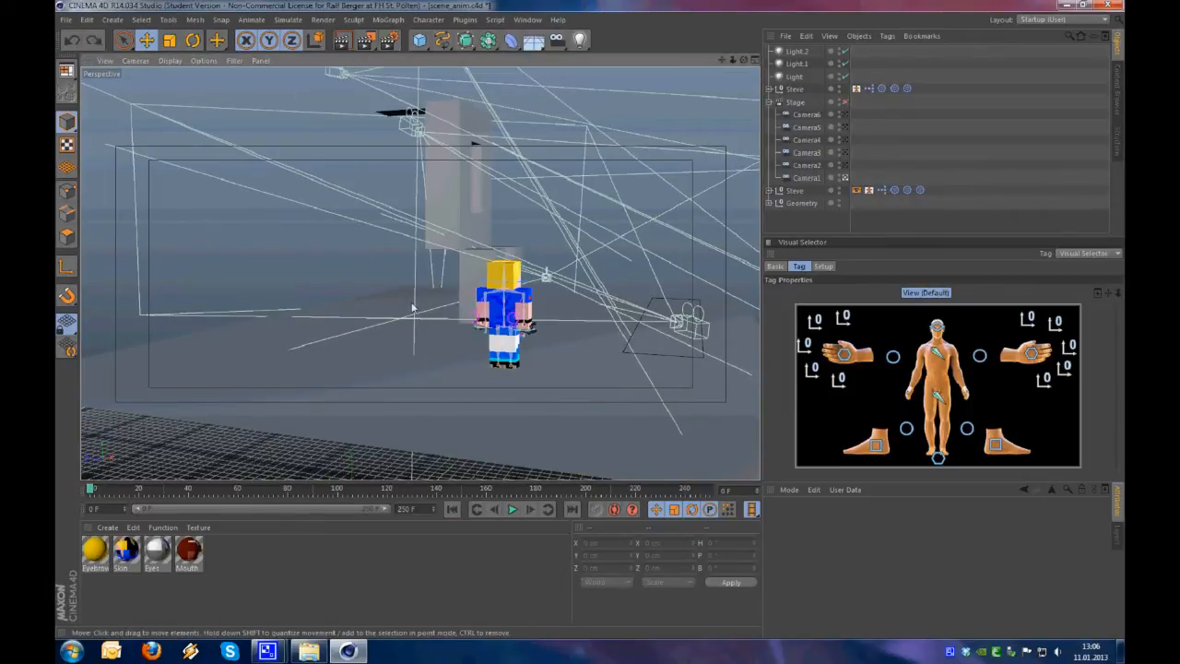
{"action": "key", "text": "ctrl+z"}
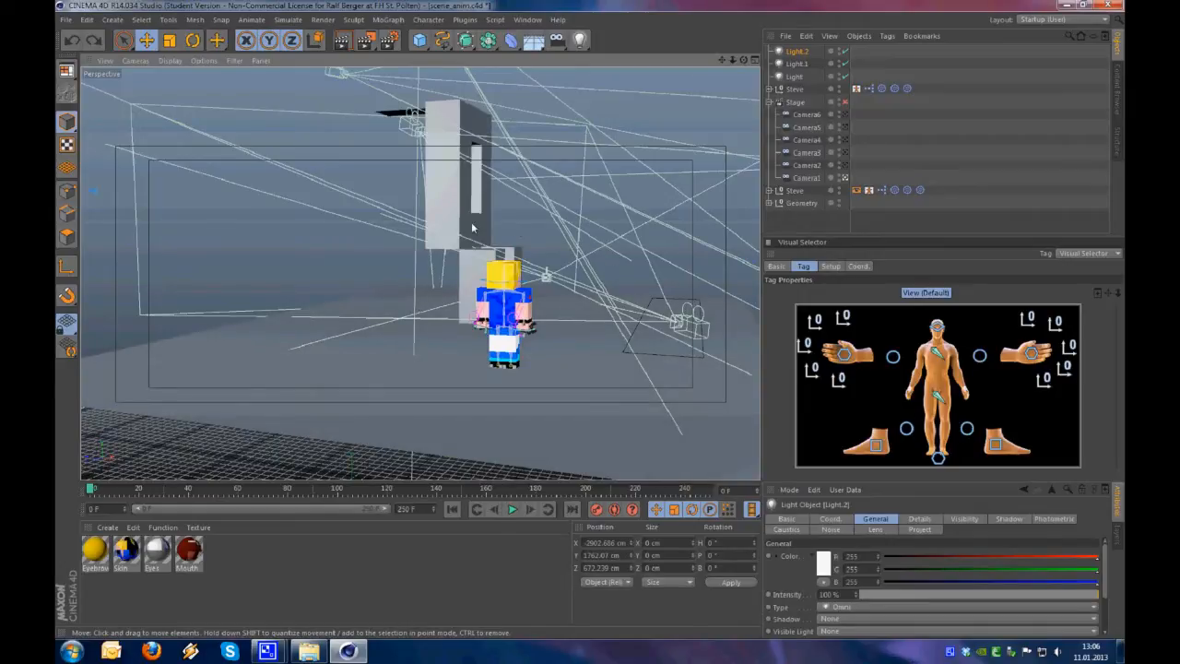
{"action": "left_click", "coordinate": [881, 219]}
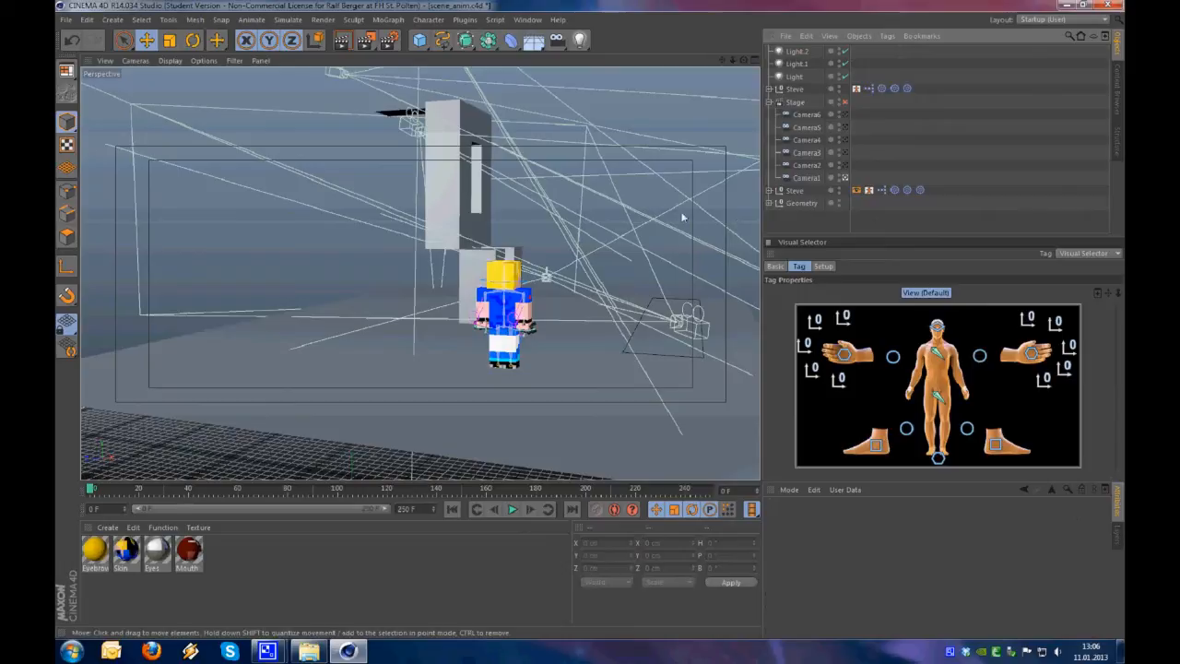
{"action": "right_click_drag", "start_coordinate": [475, 328], "coordinate": [376, 352], "text": "alt"}
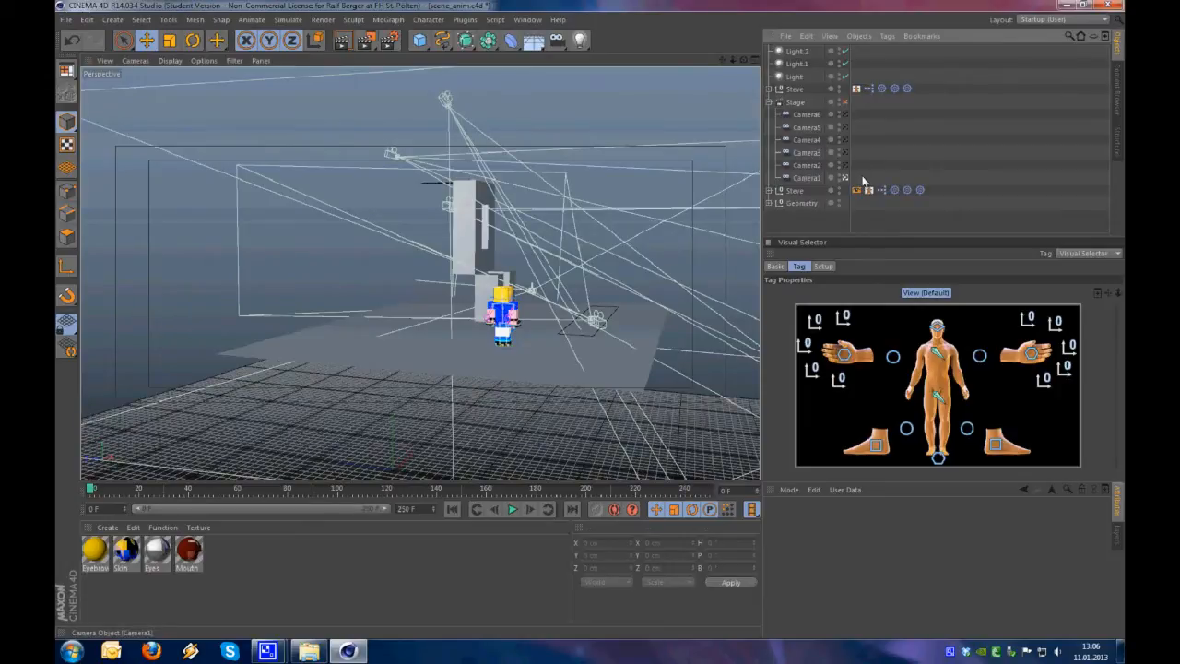
Add Protection tags to all six cameras under the Stage object and scrub through the animation
{"action": "left_click", "coordinate": [795, 103]}
{"action": "left_click_drag", "start_coordinate": [873, 182], "coordinate": [807, 116]}
{"action": "right_click", "coordinate": [808, 116]}
{"action": "mouse_move", "coordinate": [849, 123]}
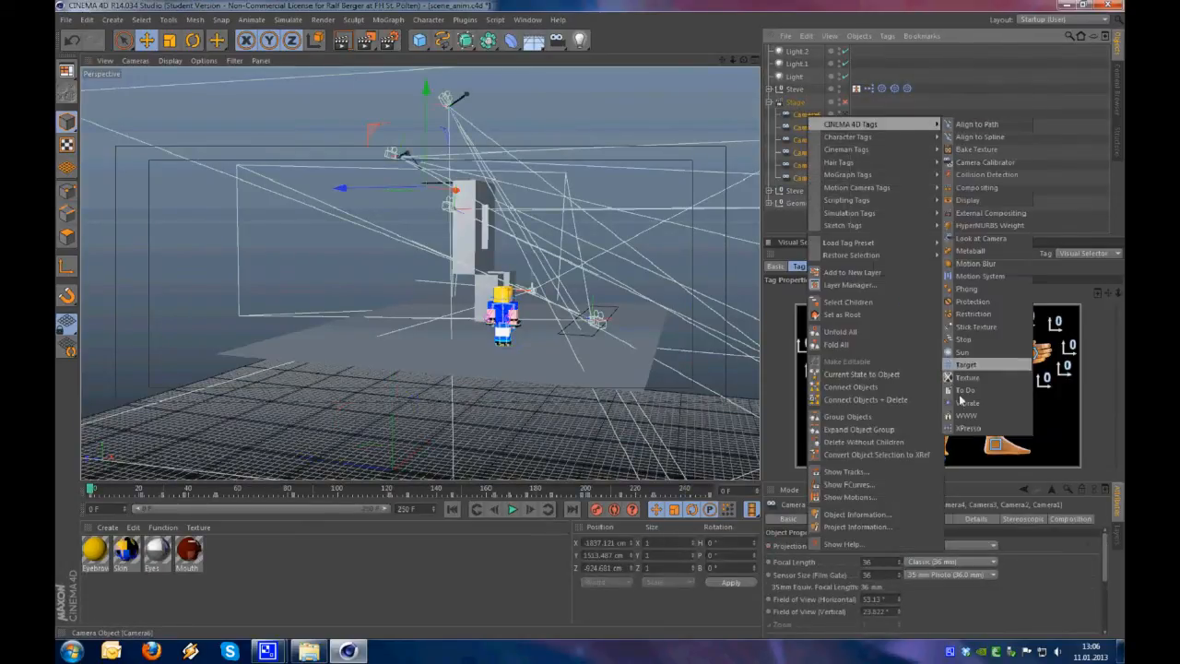
{"action": "left_click", "coordinate": [972, 302]}
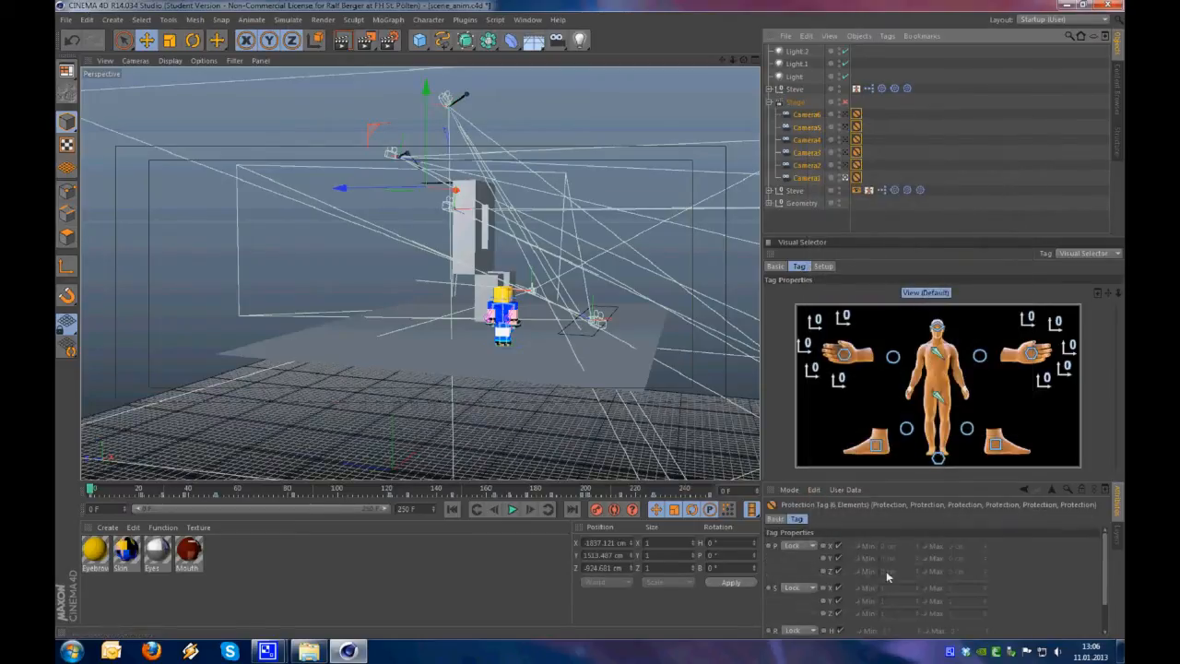
{"action": "left_click_drag", "start_coordinate": [1104, 548], "coordinate": [1107, 588]}
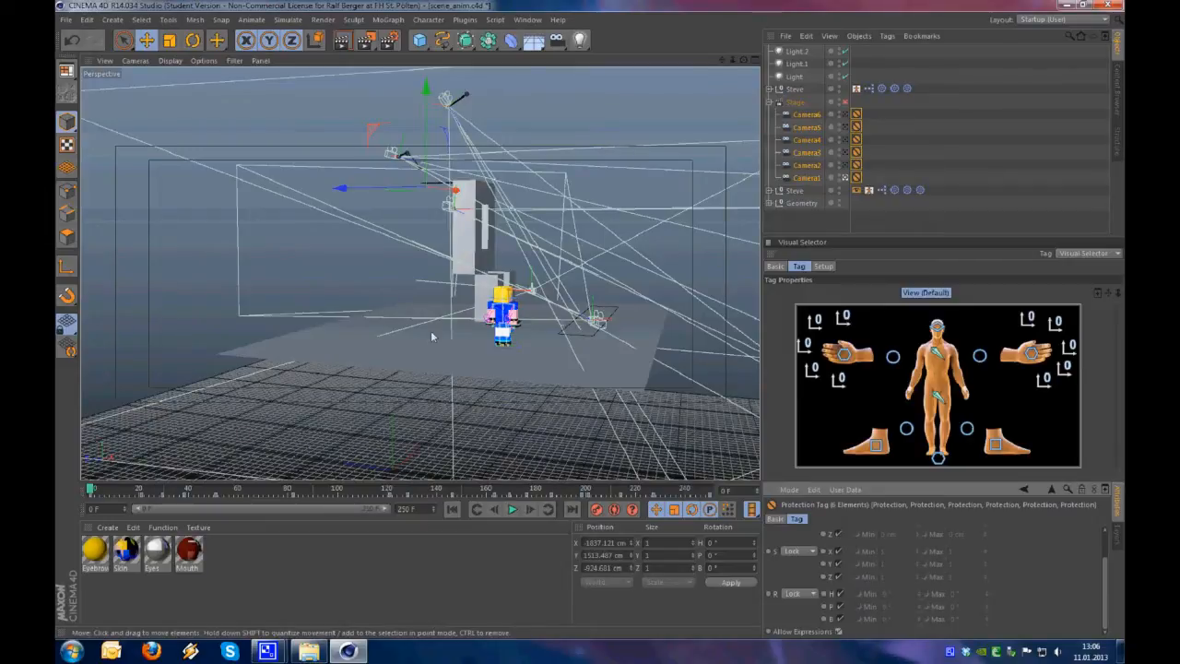
{"action": "left_click", "coordinate": [910, 218]}
{"action": "left_click_drag", "start_coordinate": [114, 496], "coordinate": [341, 489]}
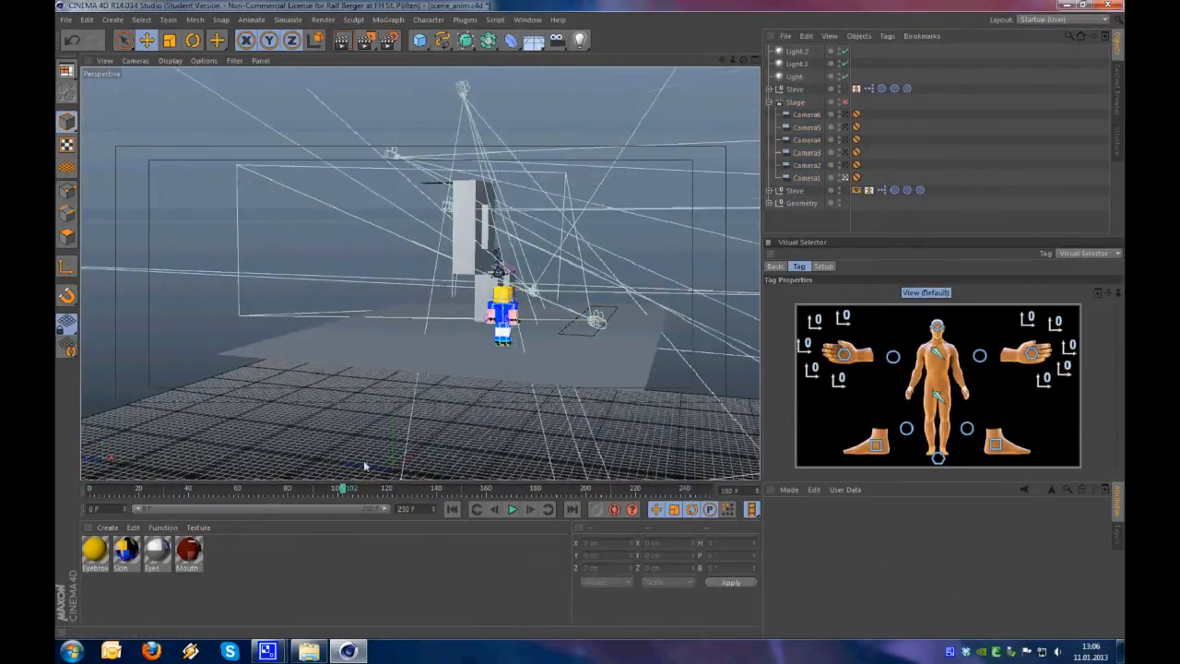
Enable the Stage object, return the animation to frame 0 and clear the Camera1 selection
{"action": "left_click", "coordinate": [845, 103]}
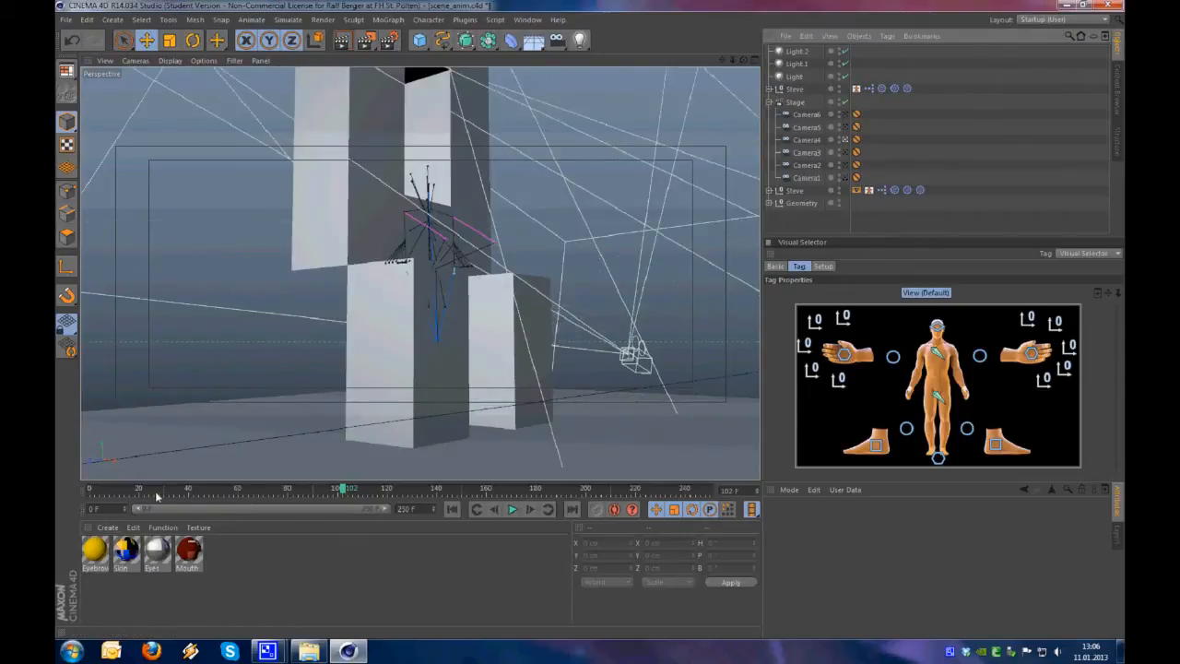
{"action": "left_click_drag", "start_coordinate": [157, 495], "coordinate": [64, 492]}
{"action": "left_click", "coordinate": [809, 178]}
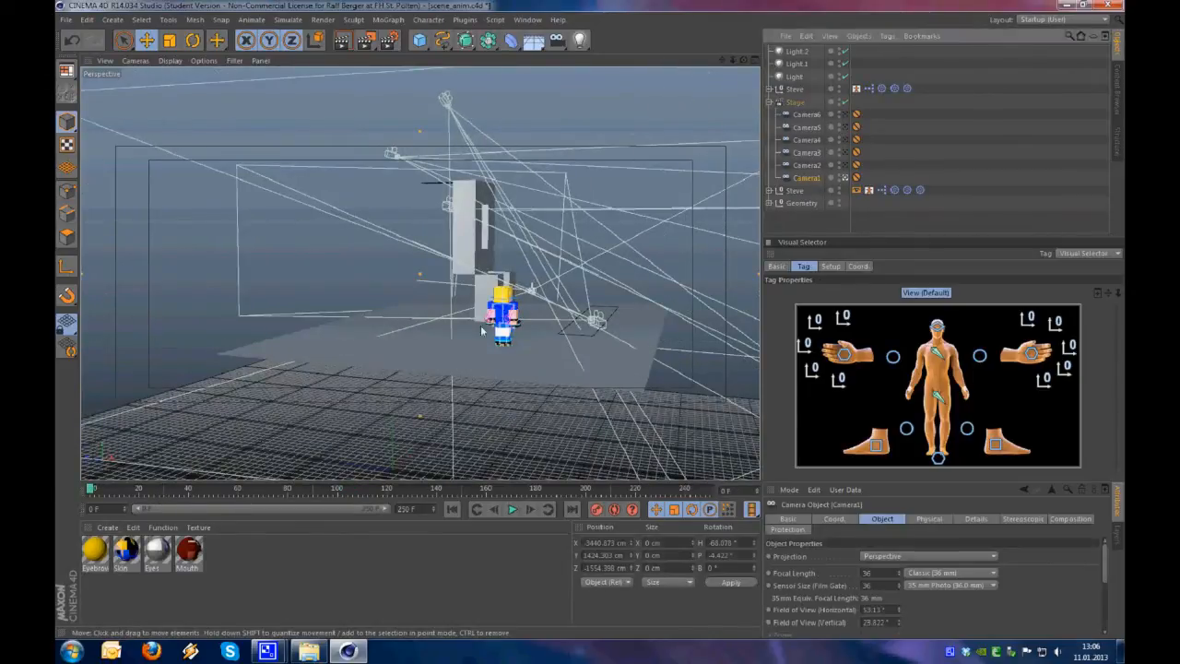
{"action": "left_click", "coordinate": [557, 286]}
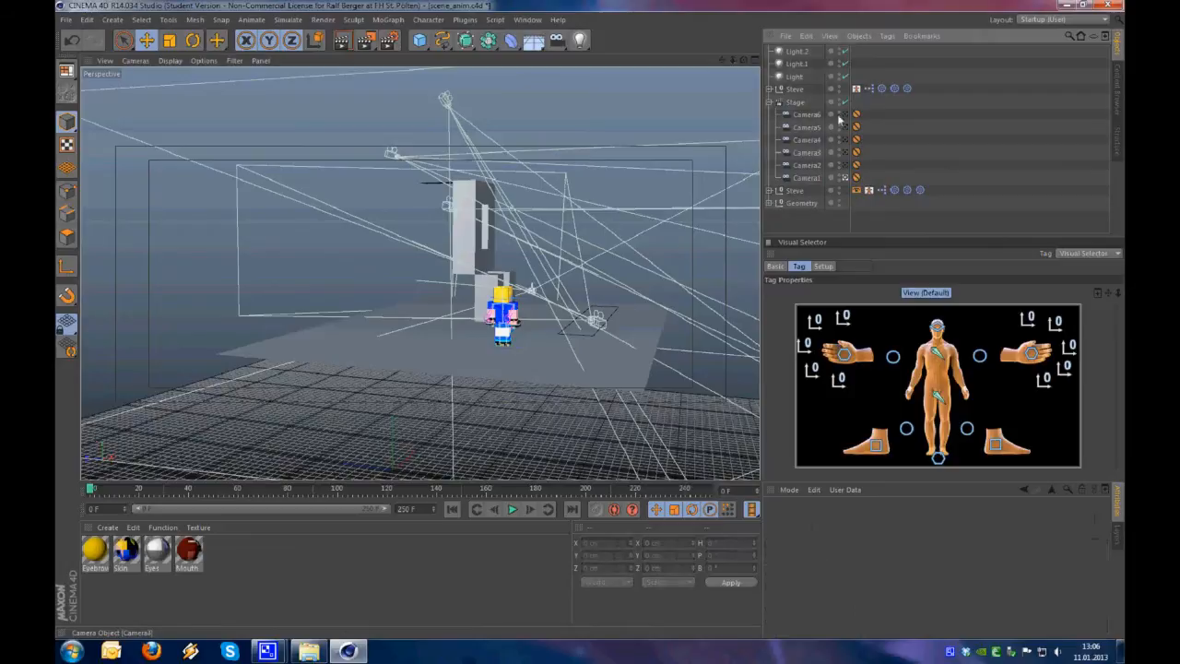
Try to move the old reference Steve rig by its hip controller from the Visual Selector, and undo the move
{"action": "scroll", "coordinate": [562, 323], "scroll_direction": "up", "scroll_amount": 5}
{"action": "left_click_drag", "start_coordinate": [562, 322], "coordinate": [461, 300], "text": "alt"}
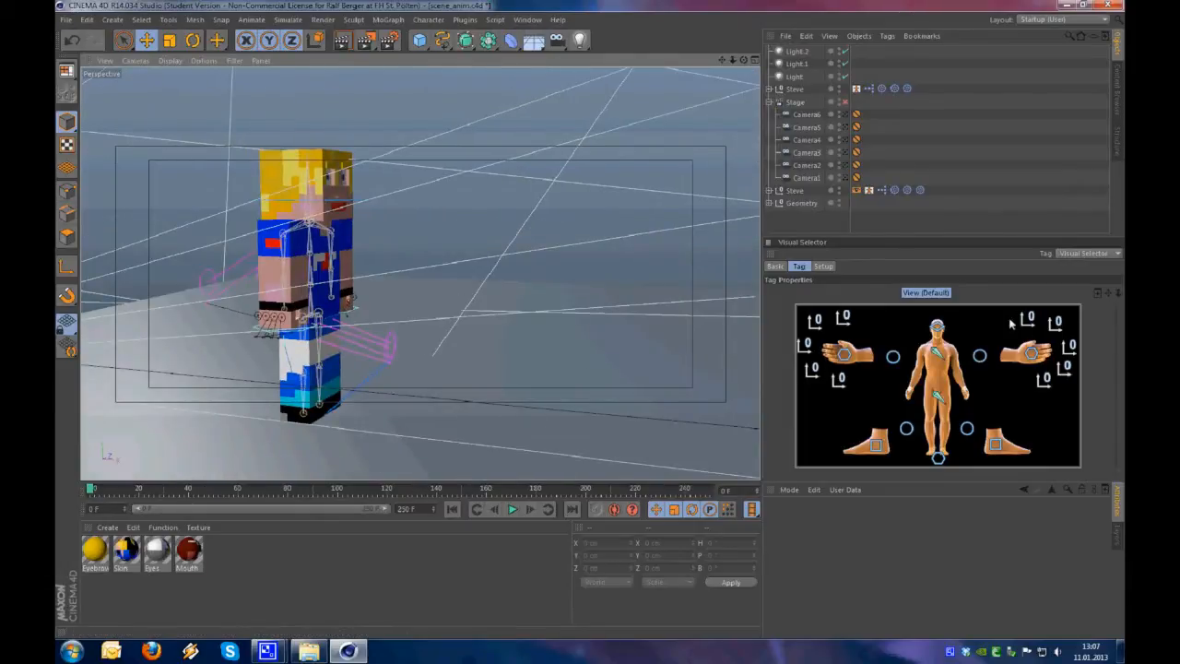
{"action": "left_click", "coordinate": [1099, 254]}
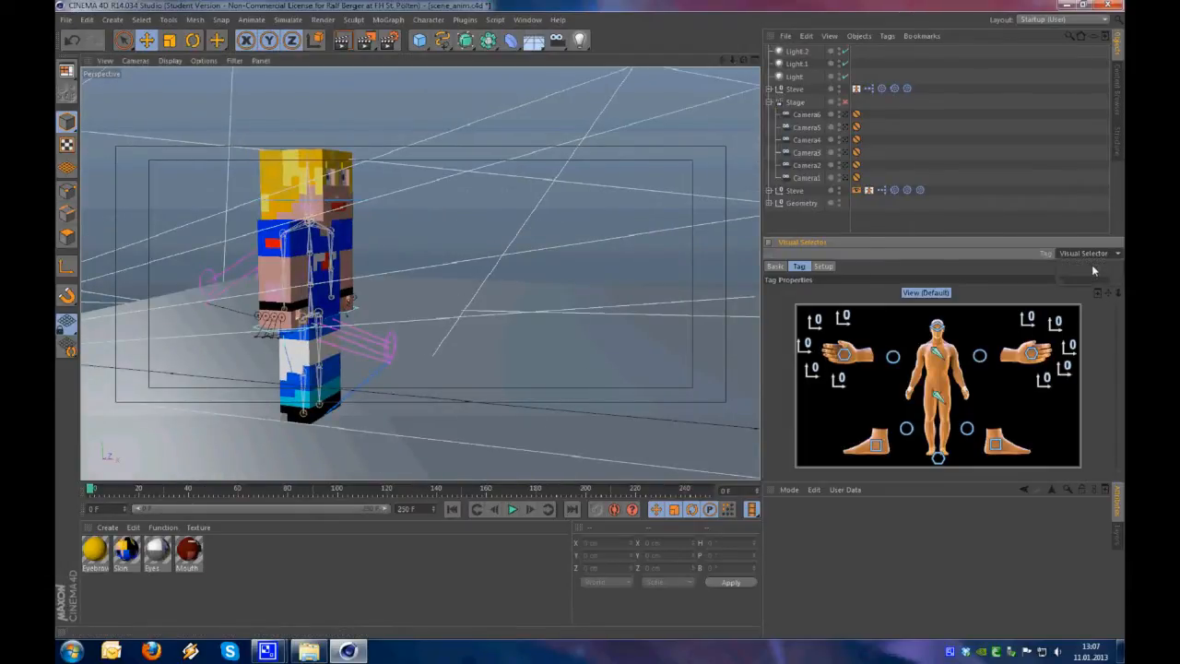
{"action": "left_click", "coordinate": [944, 410]}
{"action": "left_click_drag", "start_coordinate": [390, 371], "coordinate": [477, 397], "text": "alt"}
{"action": "left_click_drag", "start_coordinate": [478, 397], "coordinate": [559, 378]}
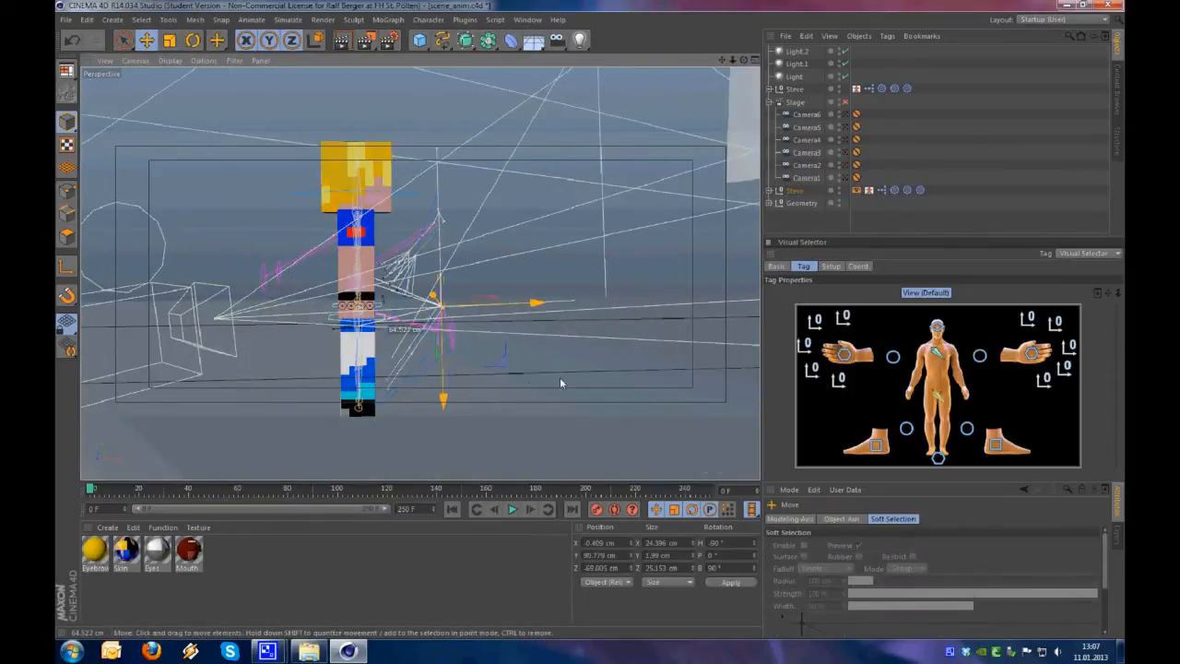
{"action": "key", "text": "ctrl+z"}
Choose the other rig's Visual Selector tag, try moving its hip controller and undo the move
{"action": "left_click", "coordinate": [1084, 252]}
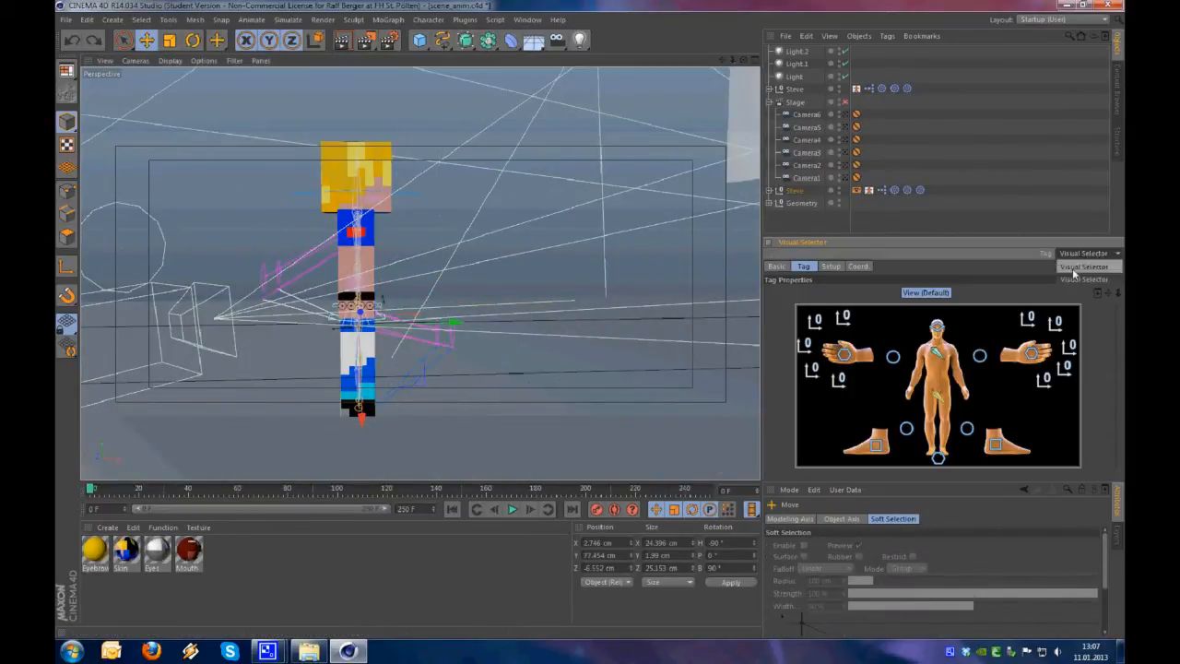
{"action": "left_click", "coordinate": [936, 396]}
{"action": "left_click_drag", "start_coordinate": [641, 367], "coordinate": [695, 361]}
{"action": "key", "text": "ctrl+z"}
Rename the Visual Selector tag of the upper Steve object as steve and check it in the Visual Selector's tag list
{"action": "left_click_drag", "start_coordinate": [411, 367], "coordinate": [315, 377], "text": "alt"}
{"action": "left_click", "coordinate": [857, 92]}
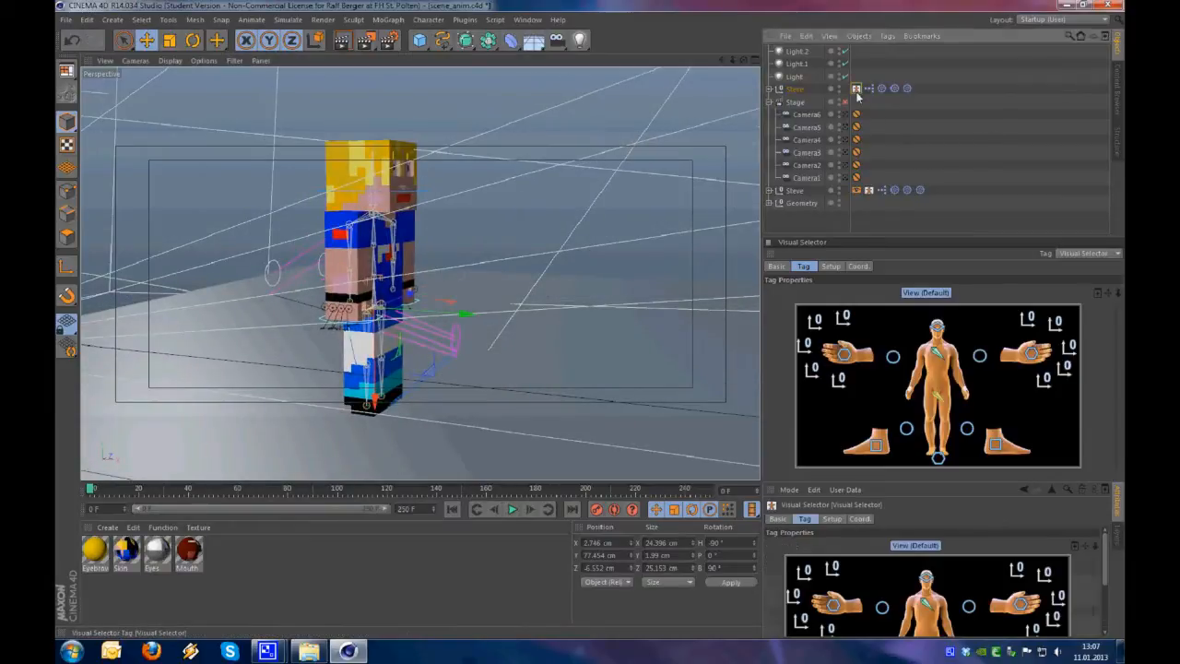
{"action": "left_click", "coordinate": [778, 518]}
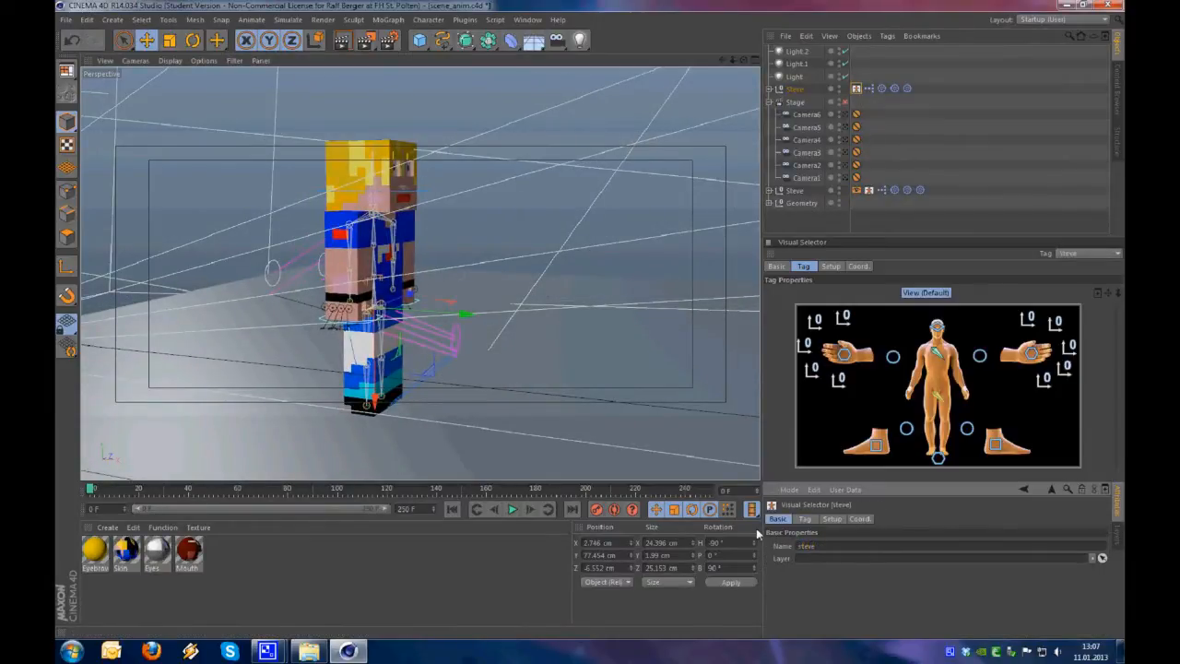
{"action": "left_click_drag", "start_coordinate": [360, 365], "coordinate": [484, 371], "text": "alt"}
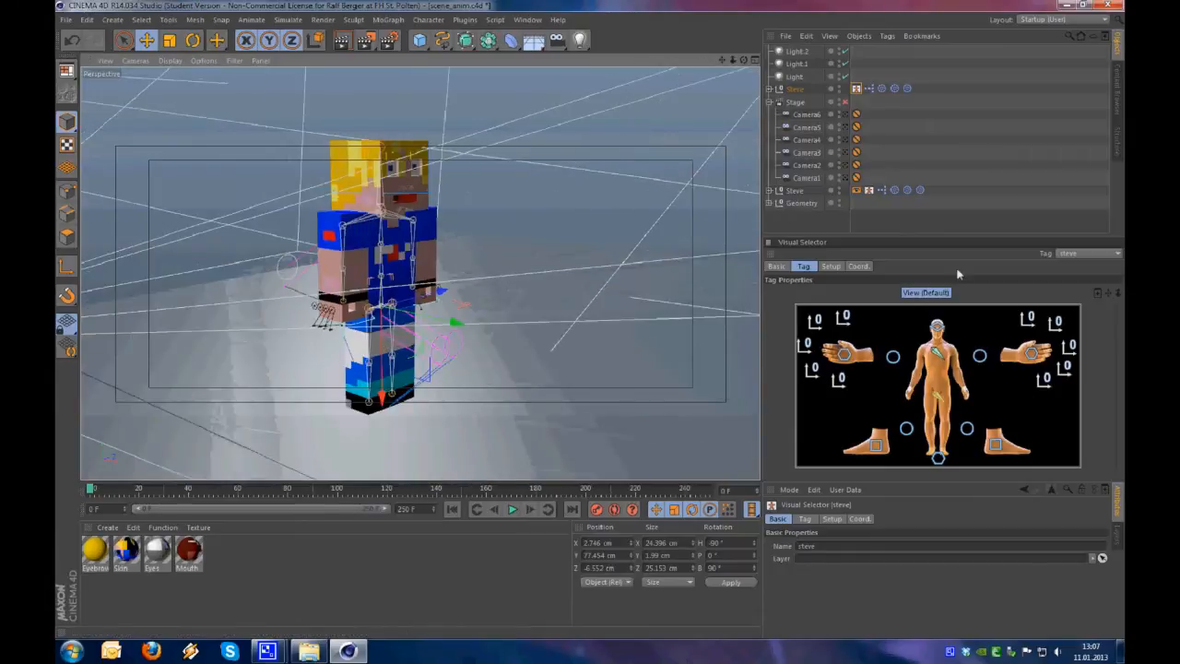
{"action": "left_click", "coordinate": [1072, 252]}
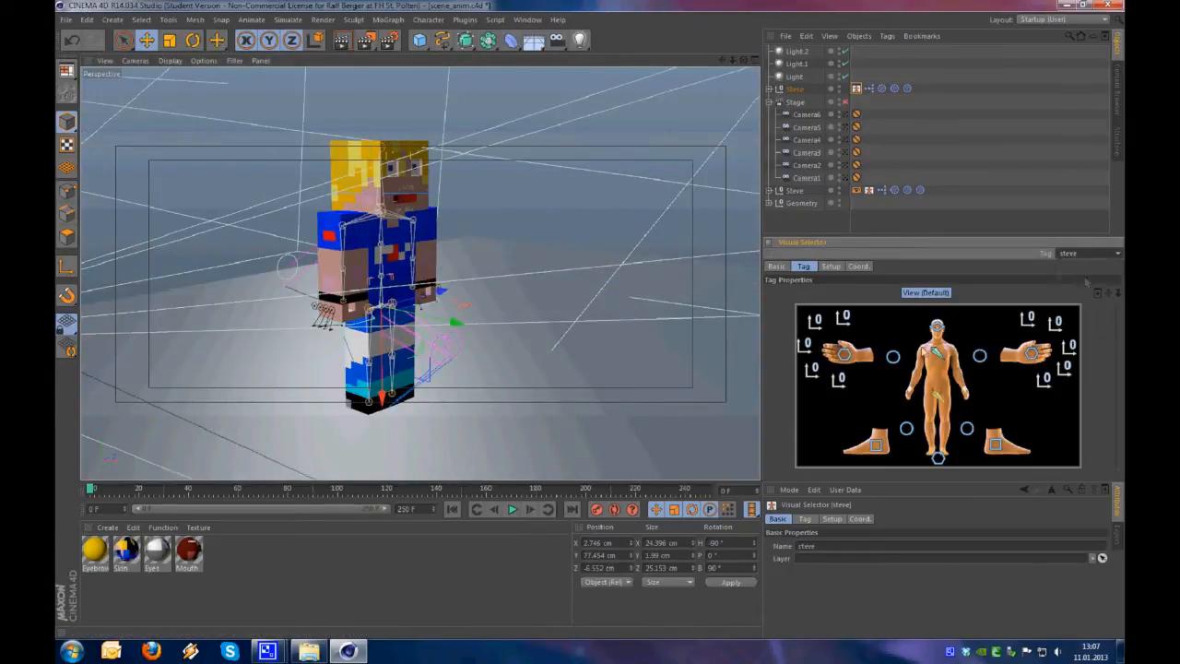
Examine the Steve character and the skeleton overlapping it from several sides and distances
{"action": "left_click_drag", "start_coordinate": [465, 348], "coordinate": [380, 362], "text": "alt"}
{"action": "right_click_drag", "start_coordinate": [380, 362], "coordinate": [414, 294], "text": "alt"}
{"action": "middle_click_drag", "start_coordinate": [414, 294], "coordinate": [369, 298], "text": "alt"}
{"action": "mouse_move", "coordinate": [370, 299]}
{"action": "left_mouse_down", "text": "alt"}
{"action": "mouse_move", "coordinate": [573, 284]}
{"action": "mouse_move", "coordinate": [544, 334]}
{"action": "mouse_move", "coordinate": [553, 266]}
{"action": "mouse_move", "coordinate": [375, 333]}
{"action": "mouse_move", "coordinate": [468, 337]}
{"action": "mouse_move", "coordinate": [359, 305]}
{"action": "left_mouse_up", "text": "alt"}
{"action": "right_click_drag", "start_coordinate": [359, 303], "coordinate": [383, 297], "text": "alt"}
{"action": "left_click_drag", "start_coordinate": [382, 297], "coordinate": [440, 297], "text": "alt"}
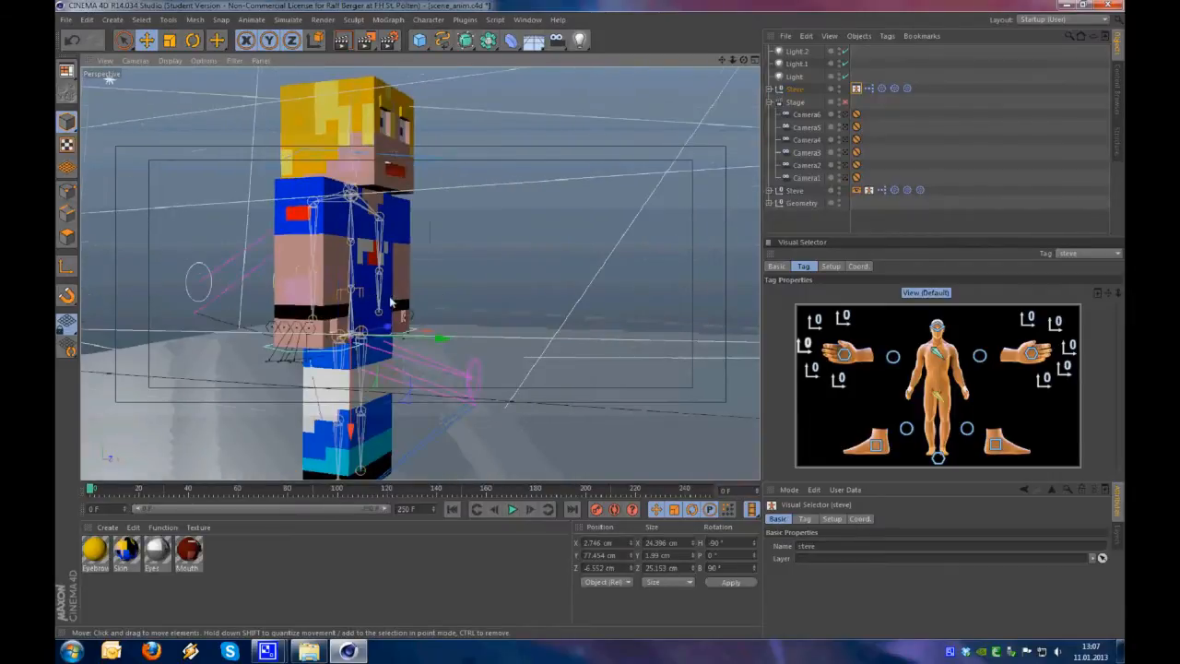
{"action": "right_click_drag", "start_coordinate": [389, 297], "coordinate": [342, 311], "text": "alt"}
{"action": "left_click_drag", "start_coordinate": [342, 311], "coordinate": [399, 308], "text": "alt"}
{"action": "right_click_drag", "start_coordinate": [399, 308], "coordinate": [416, 306], "text": "alt"}
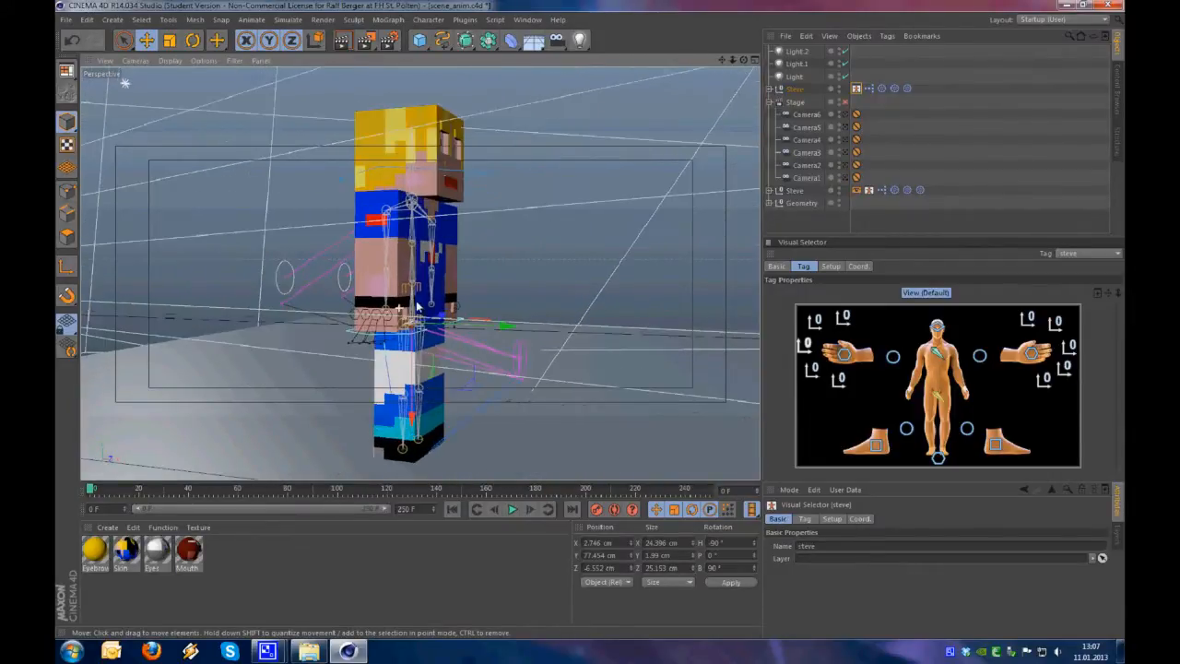
{"action": "left_click_drag", "start_coordinate": [423, 307], "coordinate": [426, 296], "text": "alt"}
{"action": "mouse_move", "coordinate": [410, 289]}
{"action": "right_mouse_down", "text": "alt"}
{"action": "mouse_move", "coordinate": [342, 300]}
{"action": "mouse_move", "coordinate": [404, 291]}
{"action": "right_mouse_up", "text": "alt"}
{"action": "left_click_drag", "start_coordinate": [403, 291], "coordinate": [358, 297], "text": "alt"}
{"action": "right_click_drag", "start_coordinate": [359, 298], "coordinate": [422, 319], "text": "alt"}
{"action": "right_click_drag", "start_coordinate": [425, 273], "coordinate": [420, 290], "text": "alt"}
{"action": "mouse_move", "coordinate": [420, 290]}
{"action": "left_mouse_down", "text": "alt"}
{"action": "mouse_move", "coordinate": [389, 283]}
{"action": "mouse_move", "coordinate": [409, 296]}
{"action": "left_mouse_up", "text": "alt"}
{"action": "left_click_drag", "start_coordinate": [417, 366], "coordinate": [490, 371], "text": "alt"}
{"action": "left_click", "coordinate": [948, 396]}
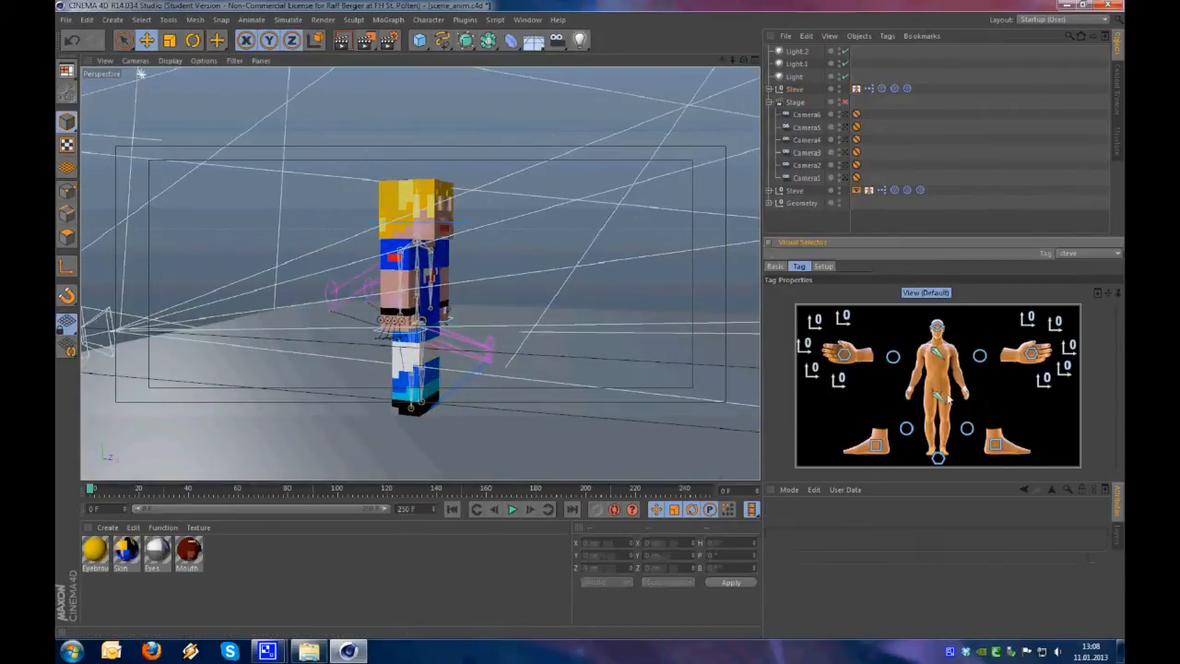
{"action": "left_click_drag", "start_coordinate": [408, 386], "coordinate": [421, 273], "text": "alt"}
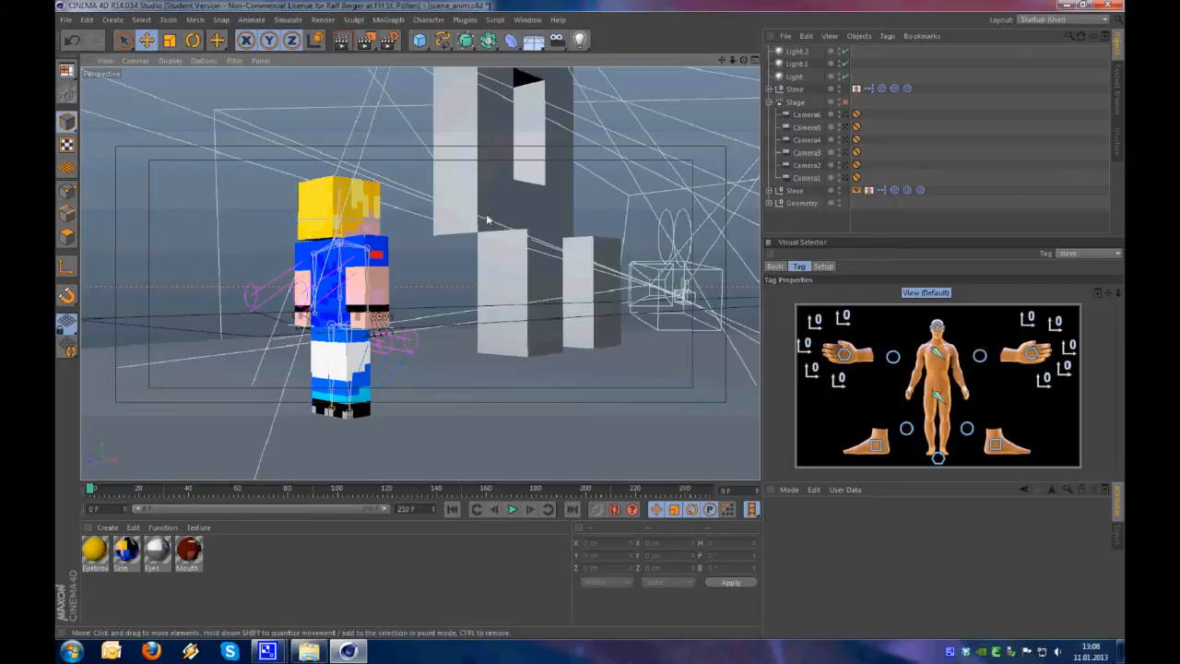
Turn on automatic keyframing for the scene at frame 0
{"action": "left_click_drag", "start_coordinate": [348, 306], "coordinate": [369, 284], "text": "alt"}
{"action": "middle_click_drag", "start_coordinate": [369, 283], "coordinate": [343, 258], "text": "alt"}
{"action": "right_click_drag", "start_coordinate": [364, 278], "coordinate": [390, 260], "text": "alt"}
{"action": "left_click_drag", "start_coordinate": [390, 260], "coordinate": [420, 272], "text": "alt"}
{"action": "right_click_drag", "start_coordinate": [420, 272], "coordinate": [460, 272], "text": "alt"}
{"action": "left_click_drag", "start_coordinate": [460, 271], "coordinate": [381, 330], "text": "alt"}
{"action": "middle_click_drag", "start_coordinate": [380, 330], "coordinate": [381, 282], "text": "alt"}
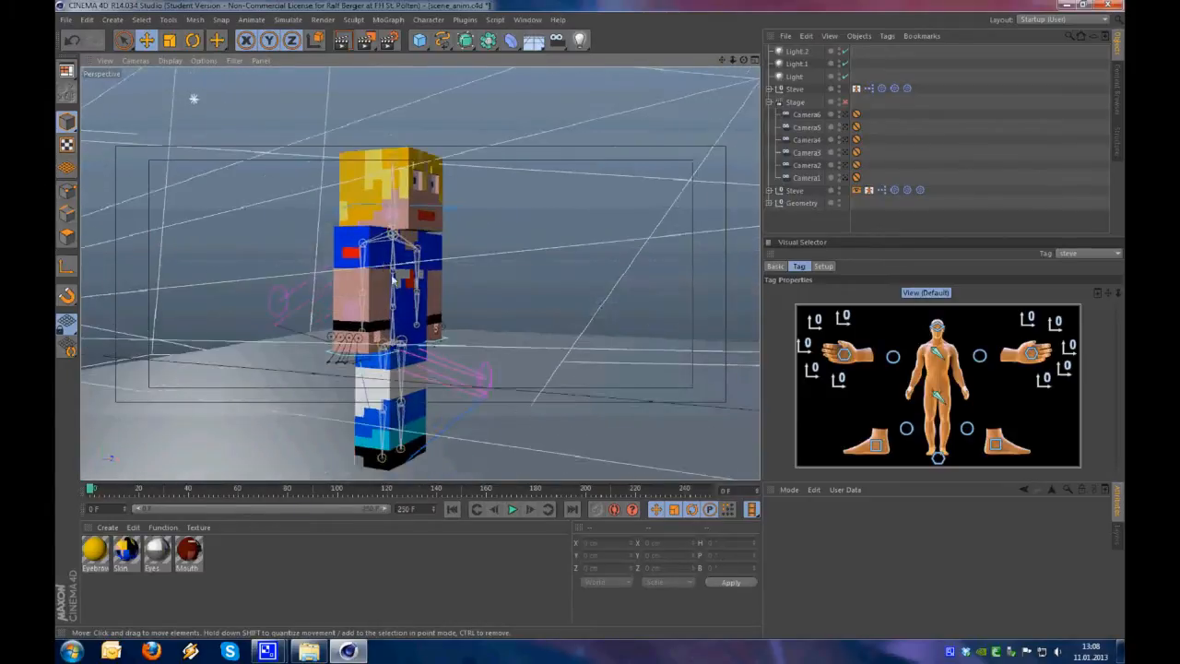
{"action": "middle_click_drag", "start_coordinate": [477, 307], "coordinate": [486, 264], "text": "alt"}
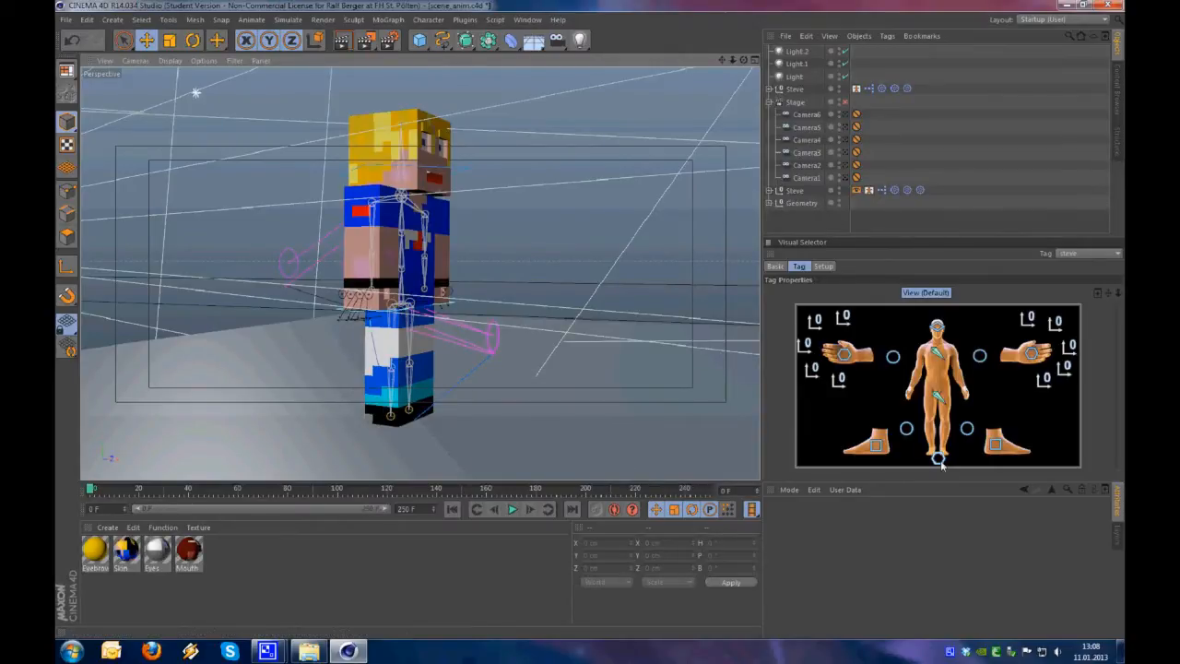
{"action": "left_click", "coordinate": [614, 509]}
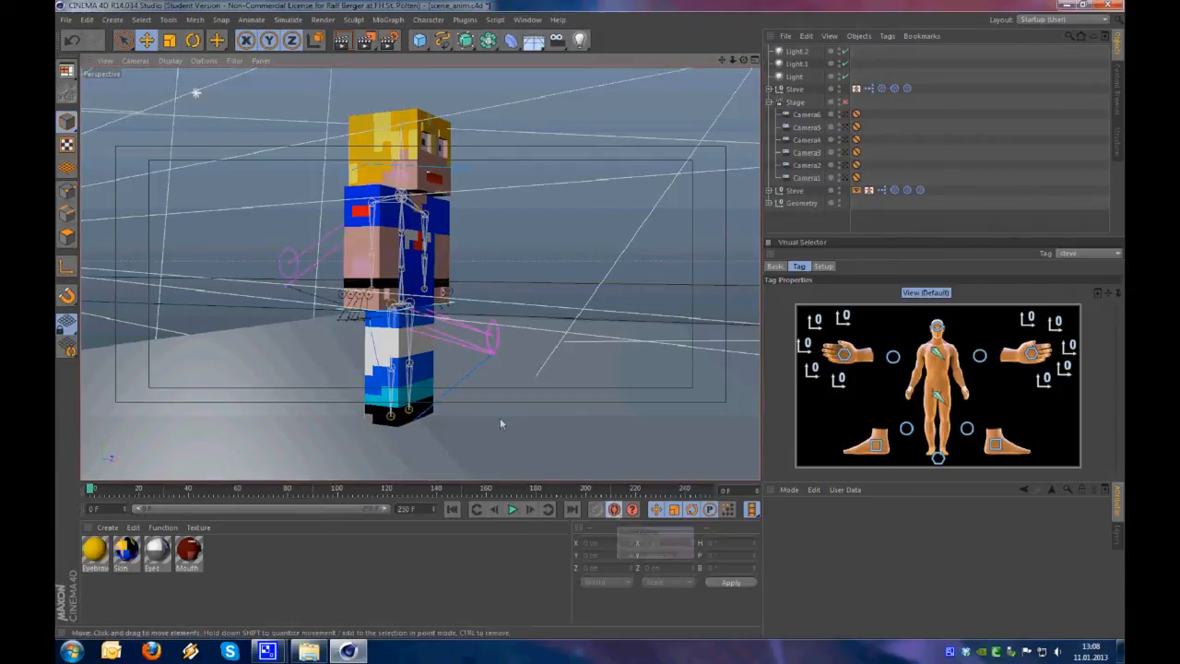
{"action": "right_click_drag", "start_coordinate": [417, 367], "coordinate": [396, 314], "text": "alt"}
{"action": "middle_click_drag", "start_coordinate": [403, 288], "coordinate": [407, 316], "text": "alt"}
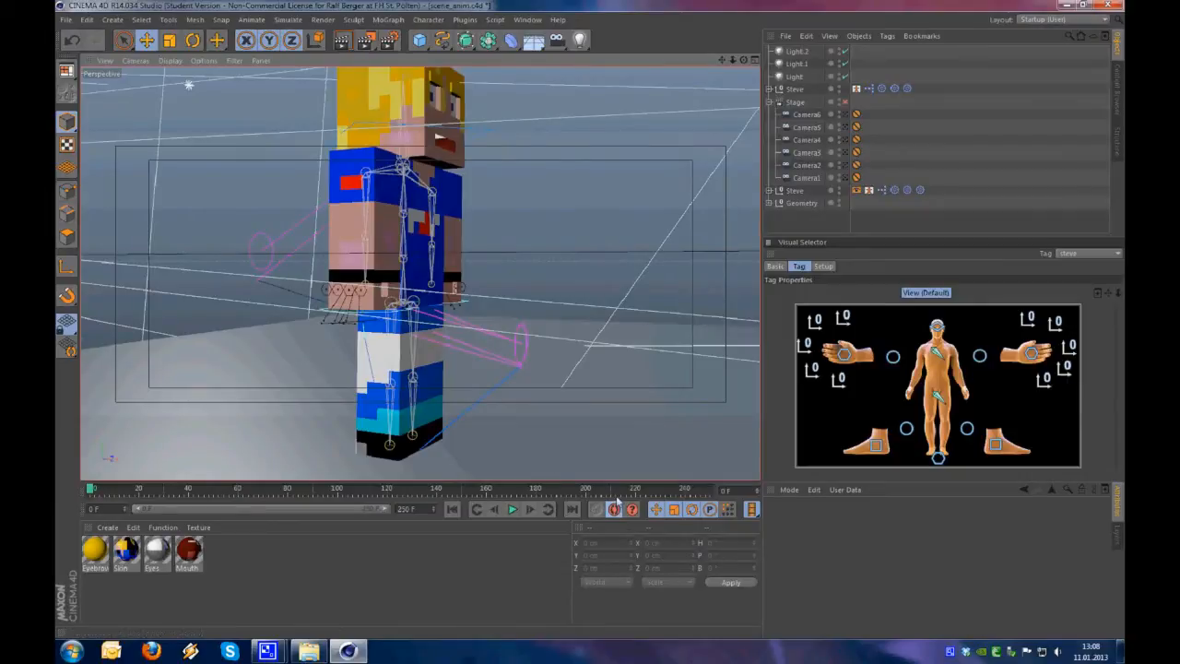
{"action": "left_click_drag", "start_coordinate": [466, 483], "coordinate": [459, 497]}
{"action": "mouse_move", "coordinate": [433, 336]}
{"action": "left_mouse_down", "text": "alt"}
{"action": "mouse_move", "coordinate": [409, 348]}
{"action": "mouse_move", "coordinate": [433, 350]}
{"action": "left_mouse_up", "text": "alt"}
Move Steve's left hand controller up and back to about X 40.5, Y 85.6, Z 8.7 cm at frame 0
{"action": "left_click", "coordinate": [939, 396]}
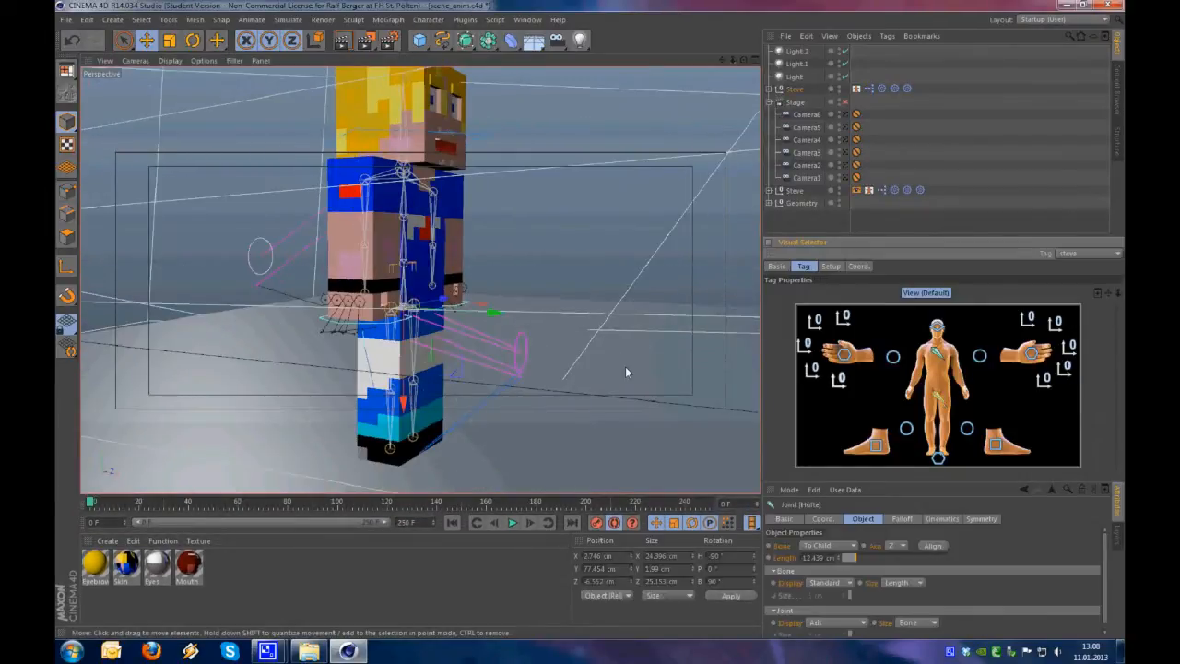
{"action": "left_click", "coordinate": [1031, 356]}
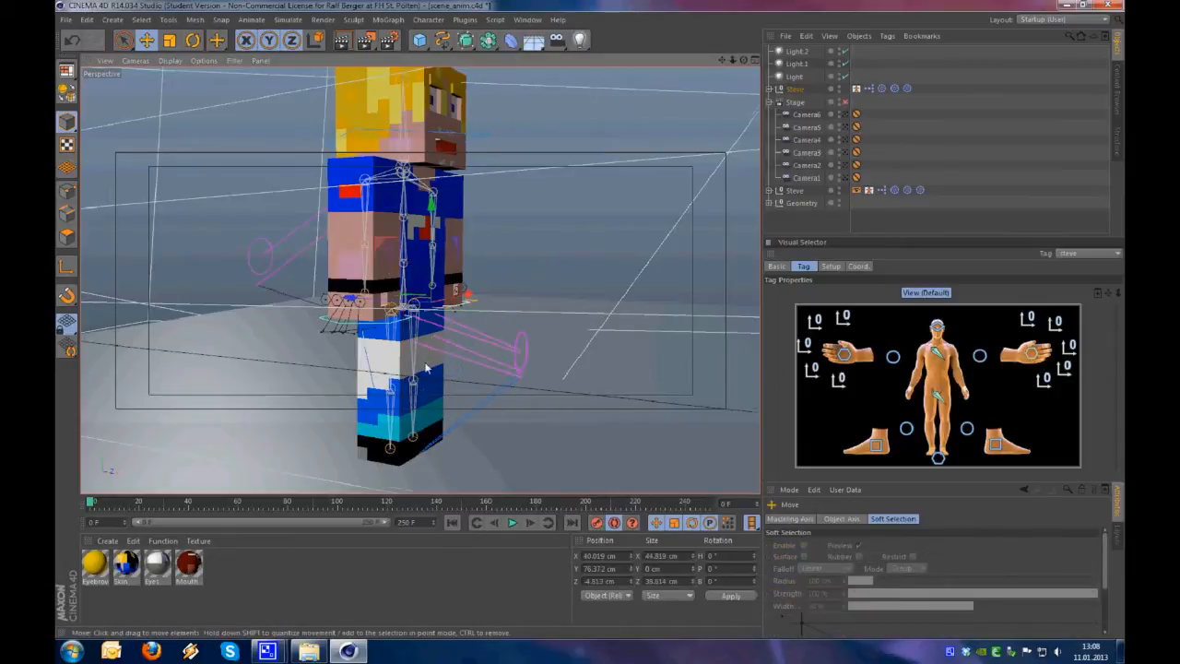
{"action": "left_click_drag", "start_coordinate": [426, 368], "coordinate": [529, 382], "text": "alt"}
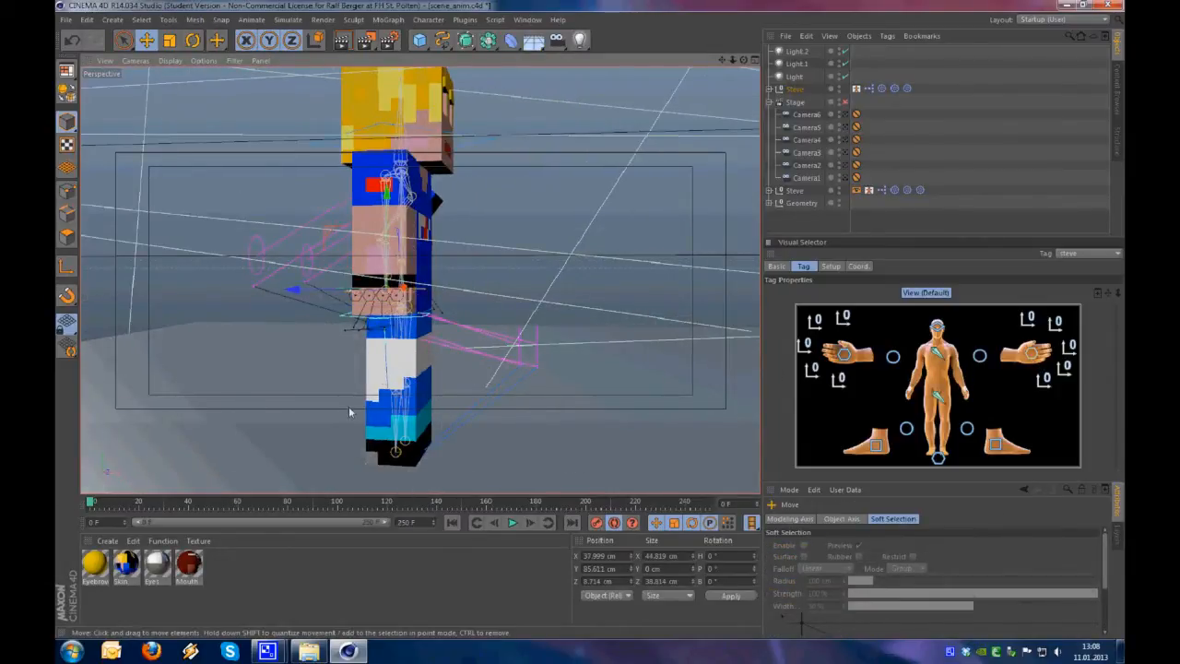
{"action": "left_click_drag", "start_coordinate": [417, 342], "coordinate": [152, 350], "text": "alt"}
{"action": "scroll", "coordinate": [488, 304], "scroll_direction": "up", "scroll_amount": 2}
{"action": "left_click_drag", "start_coordinate": [500, 293], "coordinate": [442, 393], "text": "alt"}
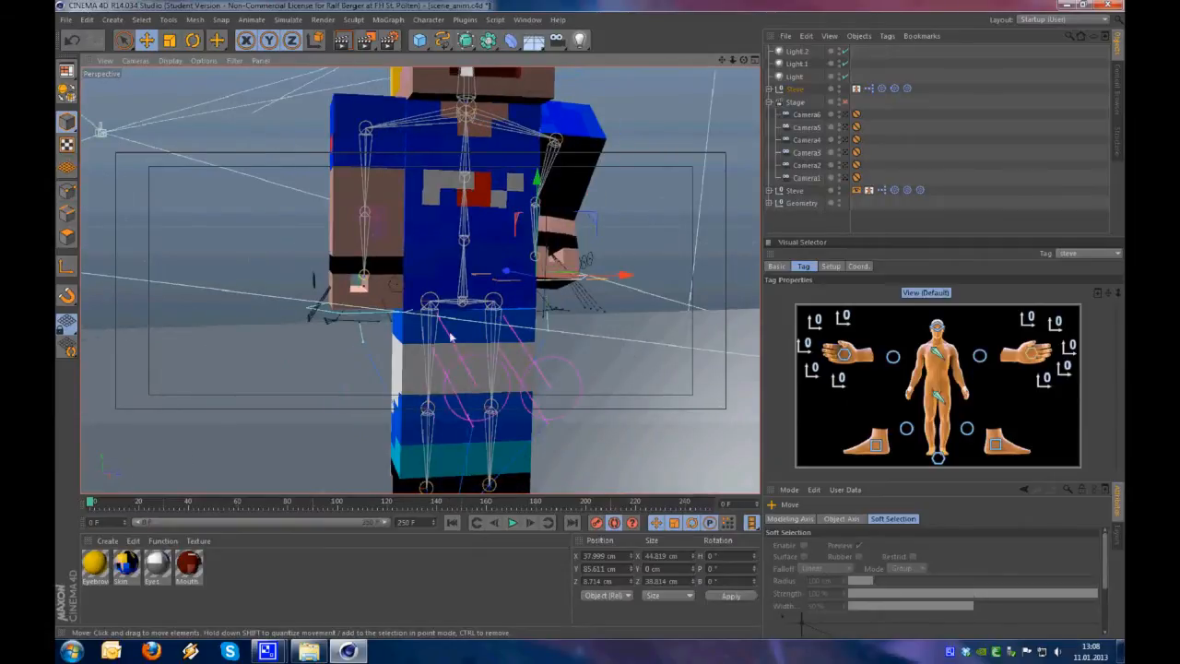
{"action": "left_click_drag", "start_coordinate": [450, 338], "coordinate": [551, 327], "text": "alt"}
{"action": "left_click_drag", "start_coordinate": [631, 281], "coordinate": [639, 281]}
{"action": "right_click_drag", "start_coordinate": [460, 369], "coordinate": [467, 346], "text": "alt"}
{"action": "left_click_drag", "start_coordinate": [466, 346], "coordinate": [636, 339], "text": "alt"}
{"action": "right_click_drag", "start_coordinate": [473, 321], "coordinate": [397, 318], "text": "alt"}
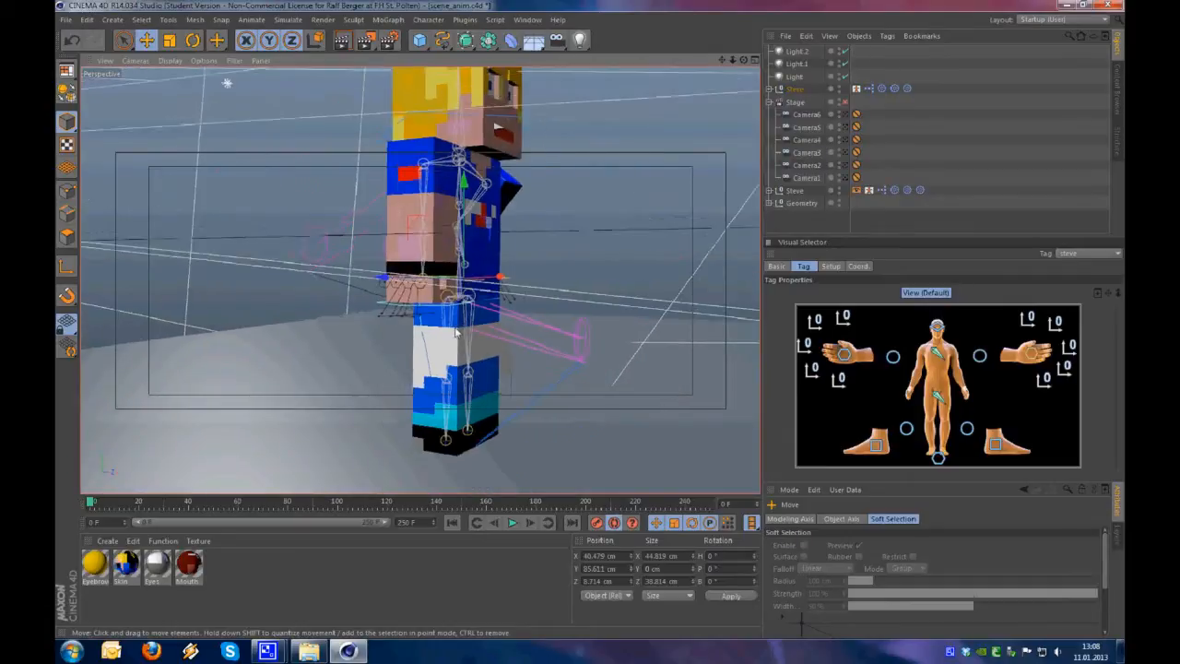
{"action": "middle_click_drag", "start_coordinate": [461, 314], "coordinate": [410, 312], "text": "alt"}
Lower the hip controller to about Y 76.1 cm and move the right hand controller to about X -33.5, Y 81.1, Z -7.3 cm
{"action": "left_click", "coordinate": [937, 400]}
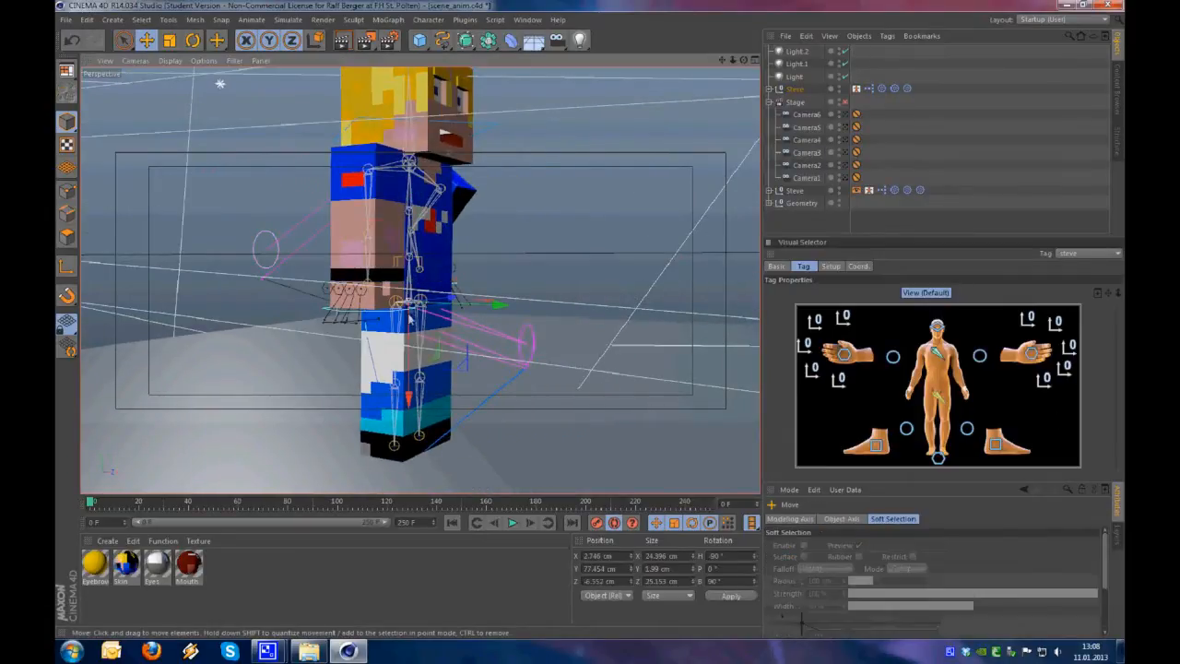
{"action": "right_click_drag", "start_coordinate": [408, 308], "coordinate": [428, 341], "text": "alt"}
{"action": "left_click_drag", "start_coordinate": [425, 338], "coordinate": [488, 343]}
{"action": "left_click", "coordinate": [843, 353]}
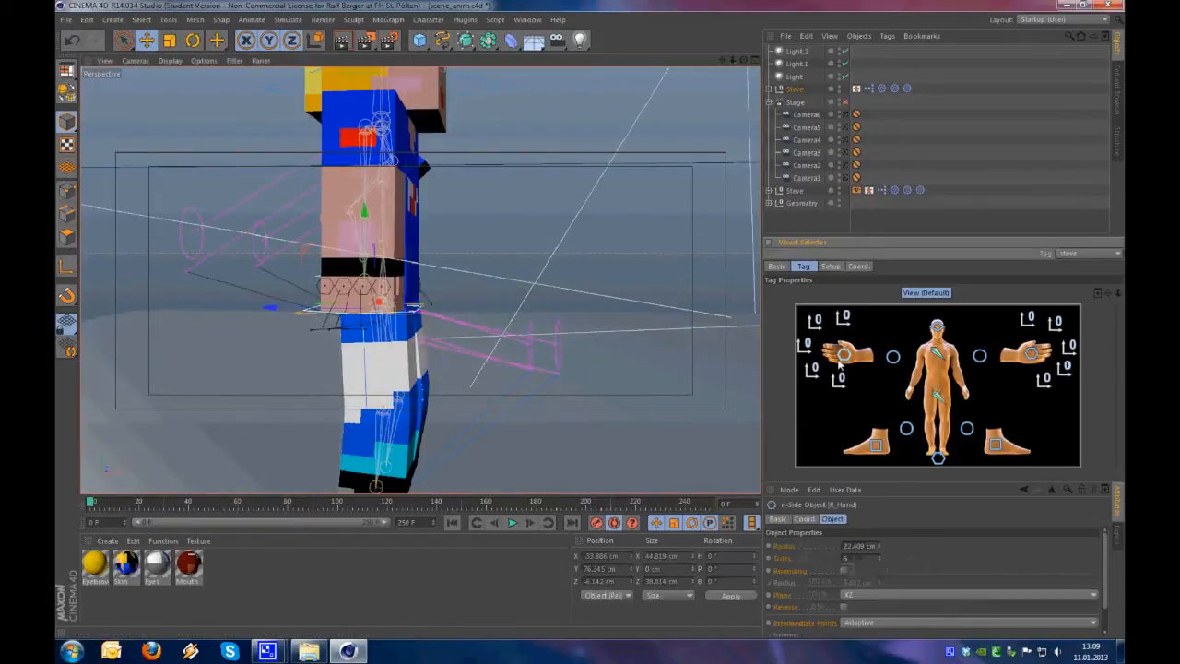
{"action": "mouse_move", "coordinate": [575, 380]}
{"action": "left_mouse_down"}
{"action": "mouse_move", "coordinate": [540, 356]}
{"action": "mouse_move", "coordinate": [578, 363]}
{"action": "left_mouse_up"}
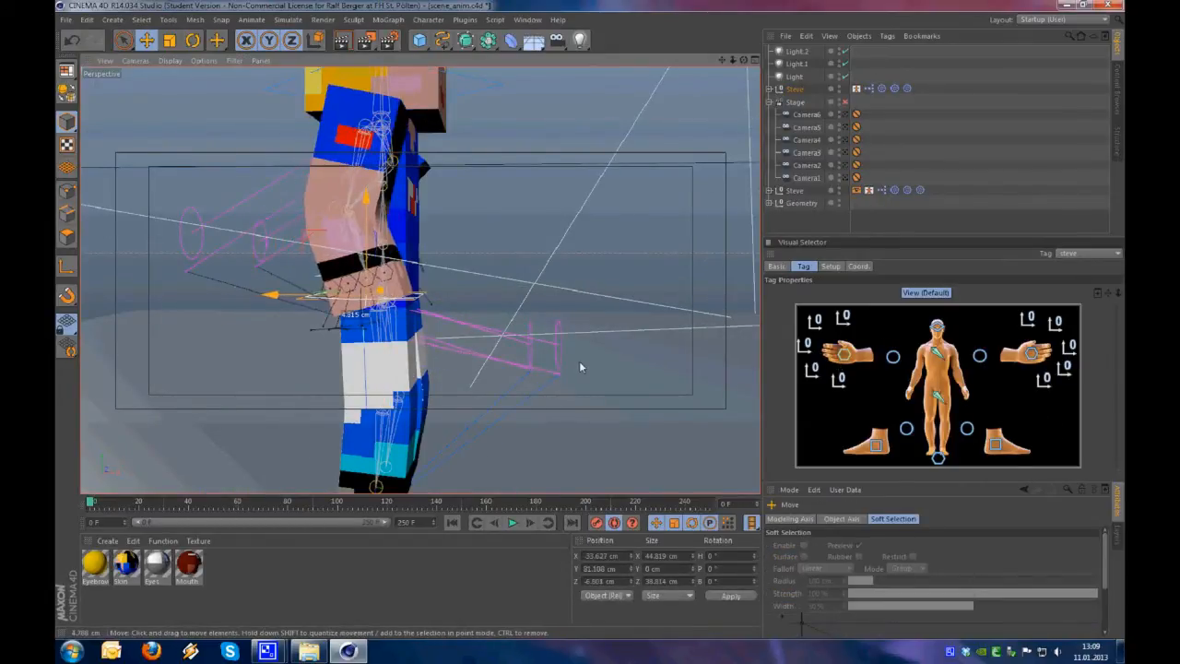
Raise the left foot controller into a running step at about X 11.3, Y 25.4, Z -23.5 cm
{"action": "left_click", "coordinate": [938, 398]}
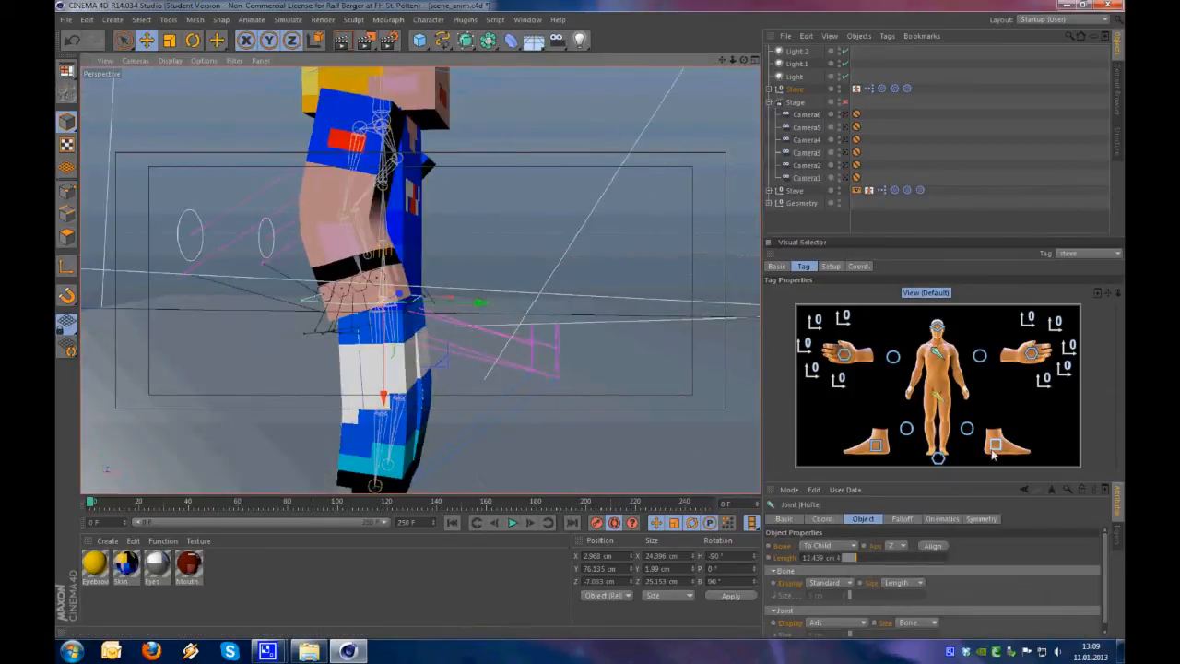
{"action": "left_click", "coordinate": [994, 449]}
{"action": "left_click_drag", "start_coordinate": [450, 400], "coordinate": [545, 430]}
Play the reference rig's motion from the start several times, step through its first frames and return to frame 0
{"action": "scroll", "coordinate": [498, 400], "scroll_direction": "down", "scroll_amount": 5}
{"action": "middle_click_drag", "start_coordinate": [545, 429], "coordinate": [130, 488], "text": "alt"}
{"action": "mouse_move", "coordinate": [92, 503]}
{"action": "left_mouse_down"}
{"action": "mouse_move", "coordinate": [197, 504]}
{"action": "mouse_move", "coordinate": [89, 511]}
{"action": "left_mouse_up"}
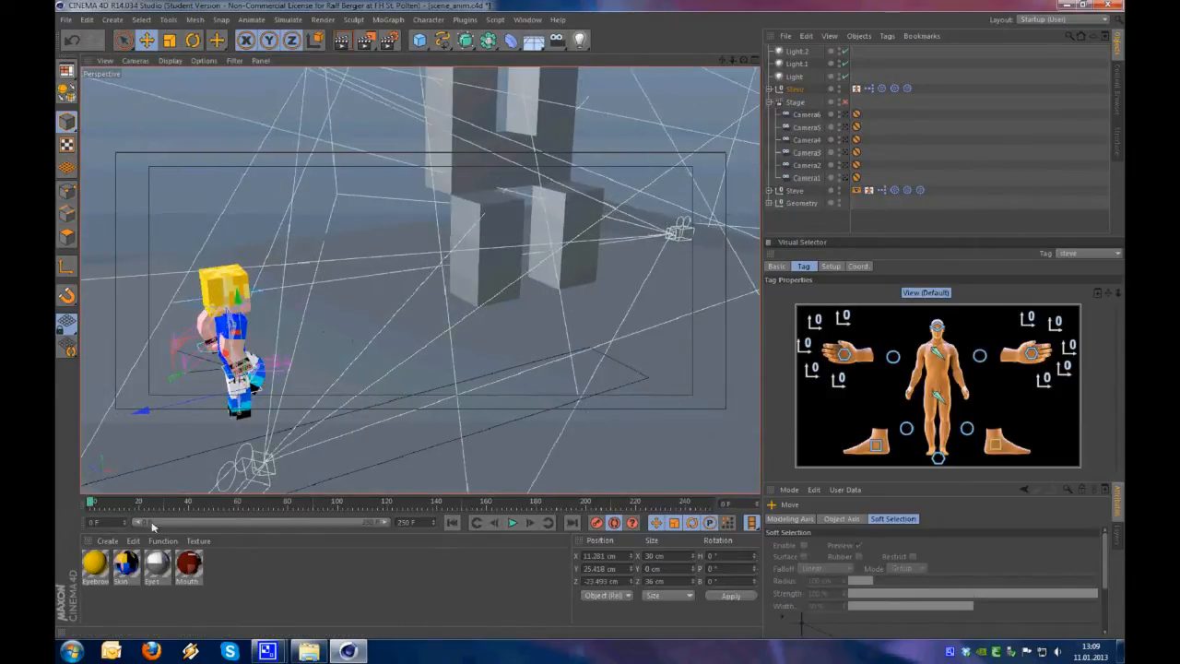
{"action": "left_click", "coordinate": [511, 523]}
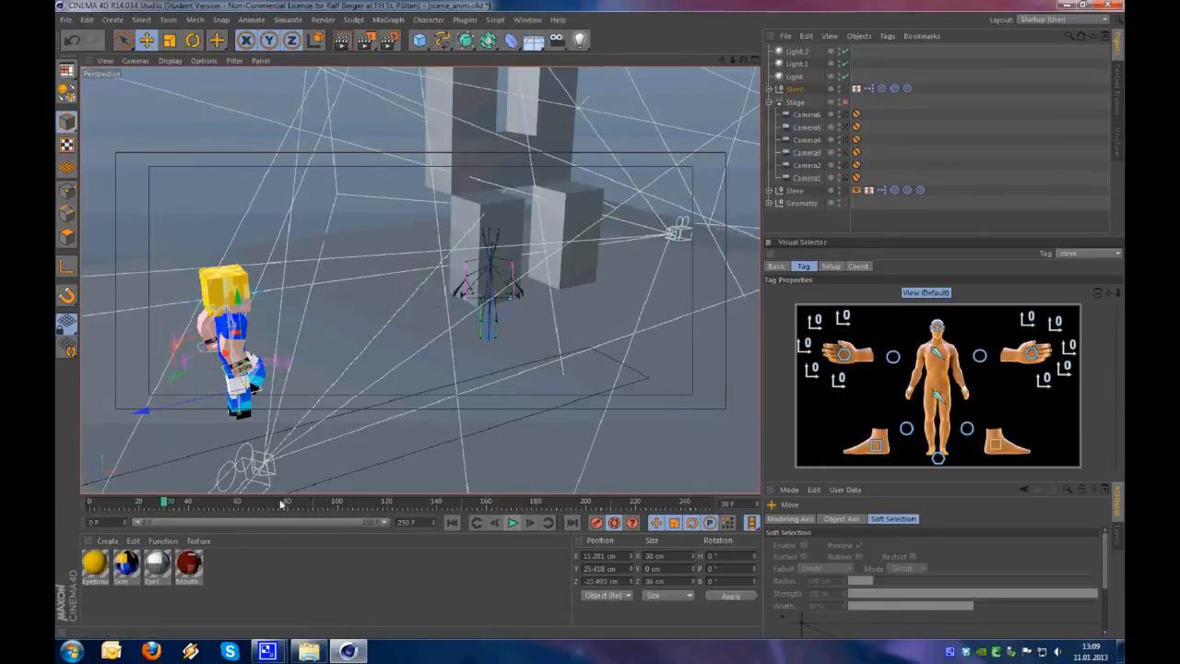
{"action": "left_click_drag", "start_coordinate": [161, 505], "coordinate": [69, 506]}
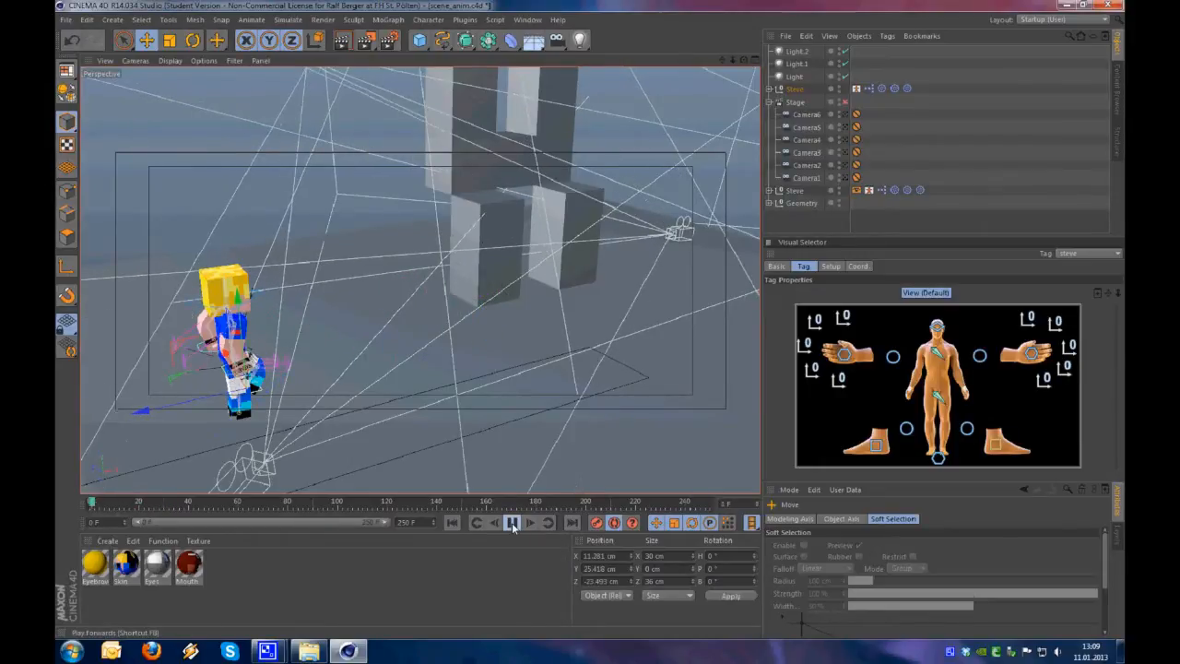
{"action": "left_click", "coordinate": [513, 524]}
{"action": "left_click", "coordinate": [450, 523]}
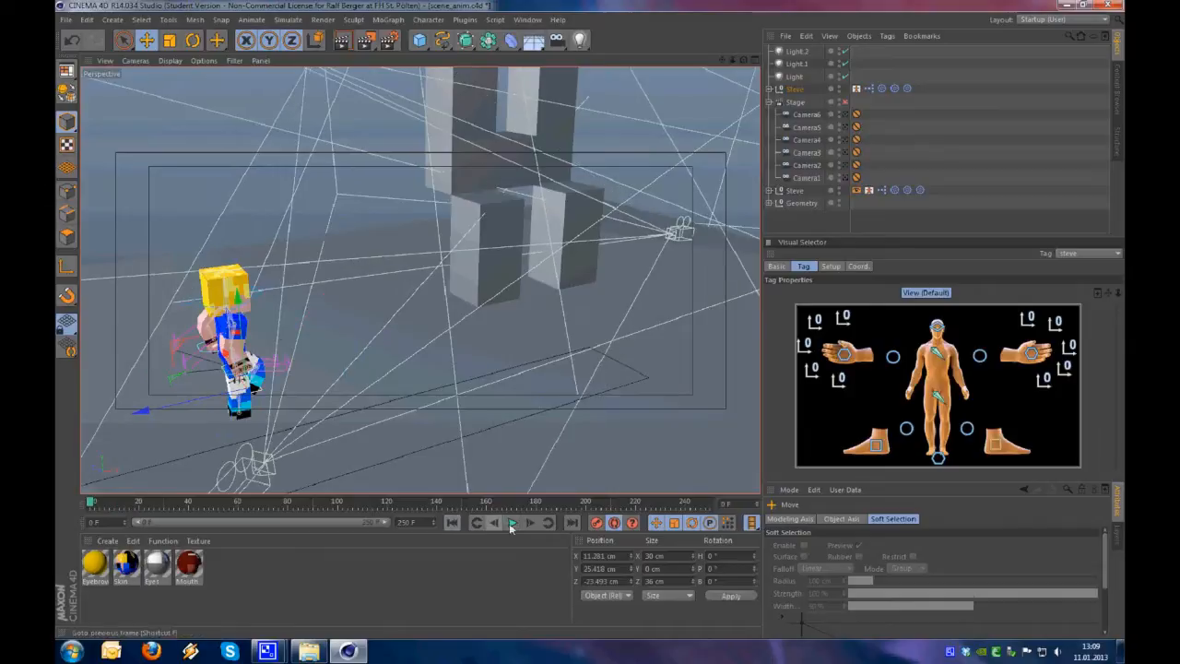
{"action": "left_click", "coordinate": [512, 523]}
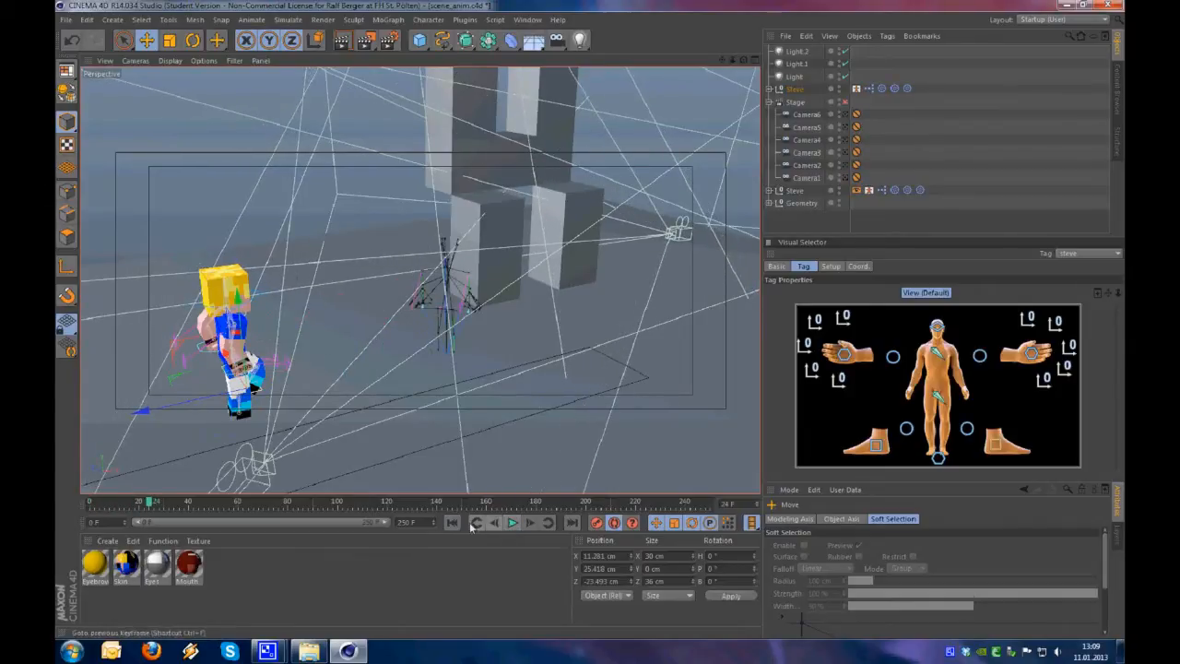
{"action": "left_click", "coordinate": [452, 523]}
{"action": "key", "text": "g"}
{"action": "key", "text": "g"}
{"action": "key", "text": "g"}
{"action": "key", "text": "g"}
{"action": "key", "text": "g"}
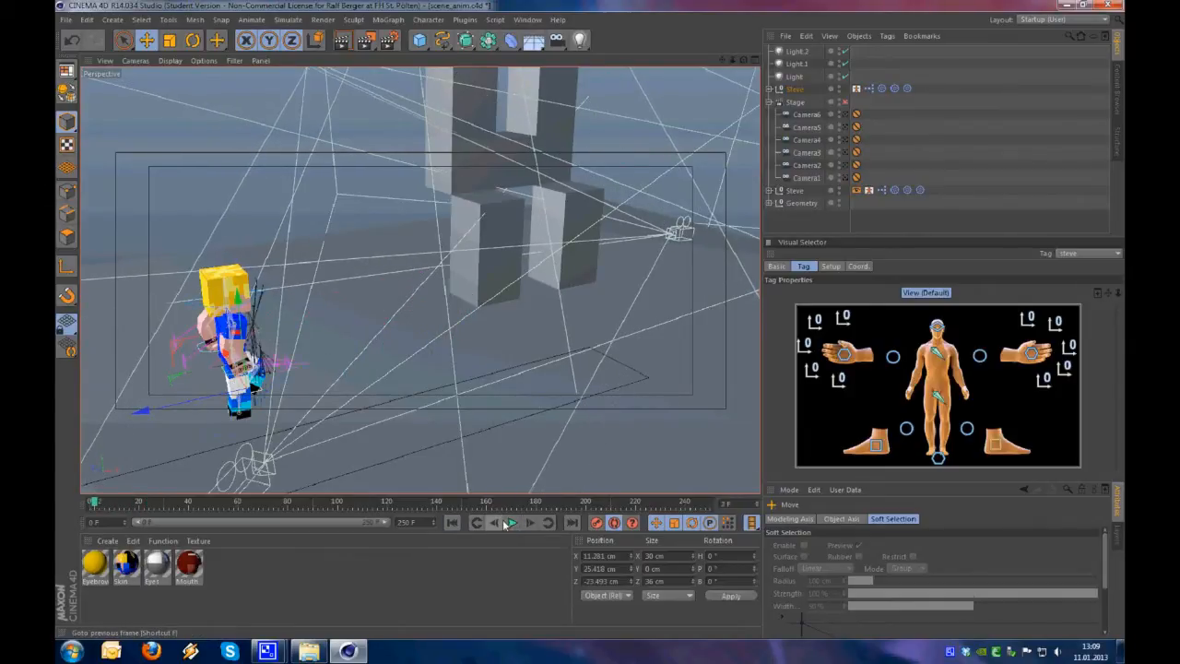
{"action": "left_click", "coordinate": [453, 524]}
Rotate the hip controller about 19° at frame 0 so that Steve's upper body leans forward
{"action": "right_click_drag", "start_coordinate": [241, 404], "coordinate": [300, 372], "text": "alt"}
{"action": "left_click_drag", "start_coordinate": [301, 372], "coordinate": [247, 386], "text": "alt"}
{"action": "right_click_drag", "start_coordinate": [280, 385], "coordinate": [318, 366], "text": "alt"}
{"action": "mouse_move", "coordinate": [318, 365]}
{"action": "left_mouse_down", "text": "alt"}
{"action": "mouse_move", "coordinate": [319, 351]}
{"action": "mouse_move", "coordinate": [334, 361]}
{"action": "left_mouse_up", "text": "alt"}
{"action": "right_click_drag", "start_coordinate": [334, 361], "coordinate": [305, 390], "text": "alt"}
{"action": "left_click_drag", "start_coordinate": [305, 389], "coordinate": [323, 387], "text": "alt"}
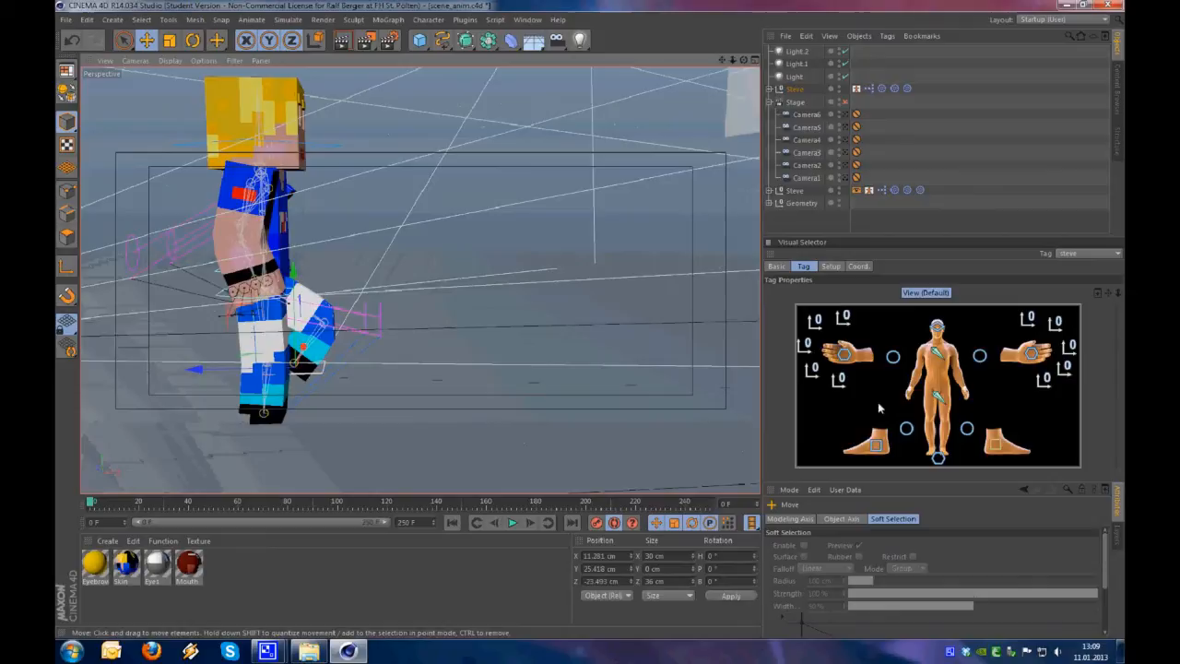
{"action": "left_click", "coordinate": [938, 397]}
{"action": "left_click_drag", "start_coordinate": [308, 325], "coordinate": [246, 316], "text": "alt"}
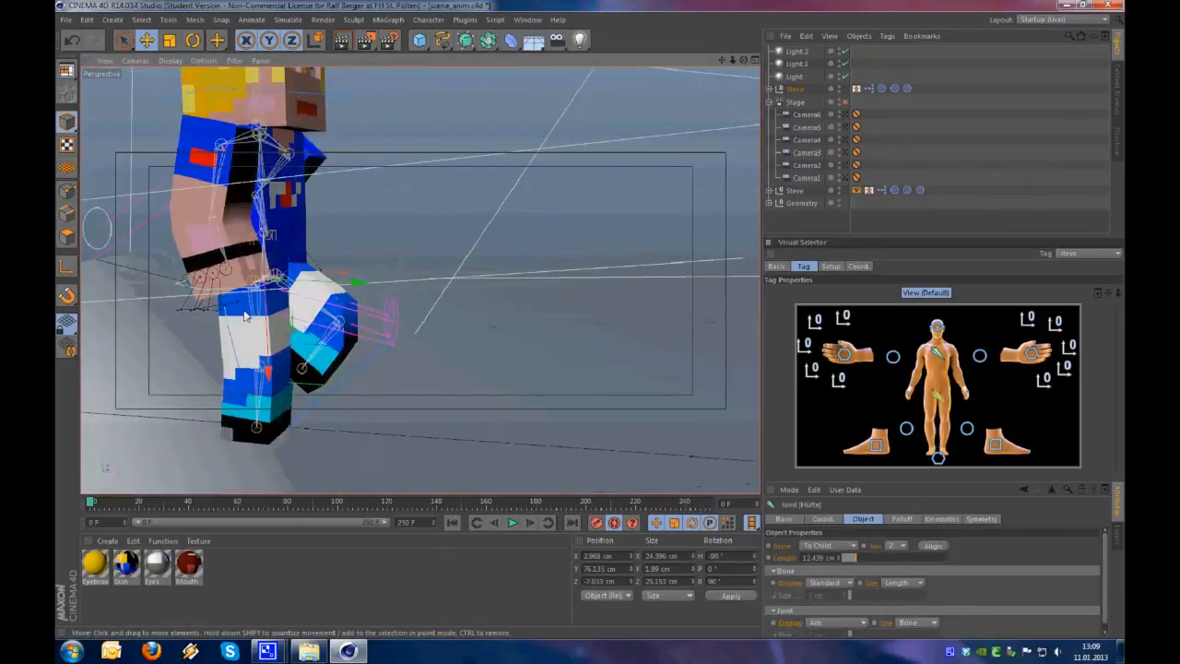
{"action": "key", "text": "r"}
{"action": "left_click_drag", "start_coordinate": [306, 244], "coordinate": [313, 264]}
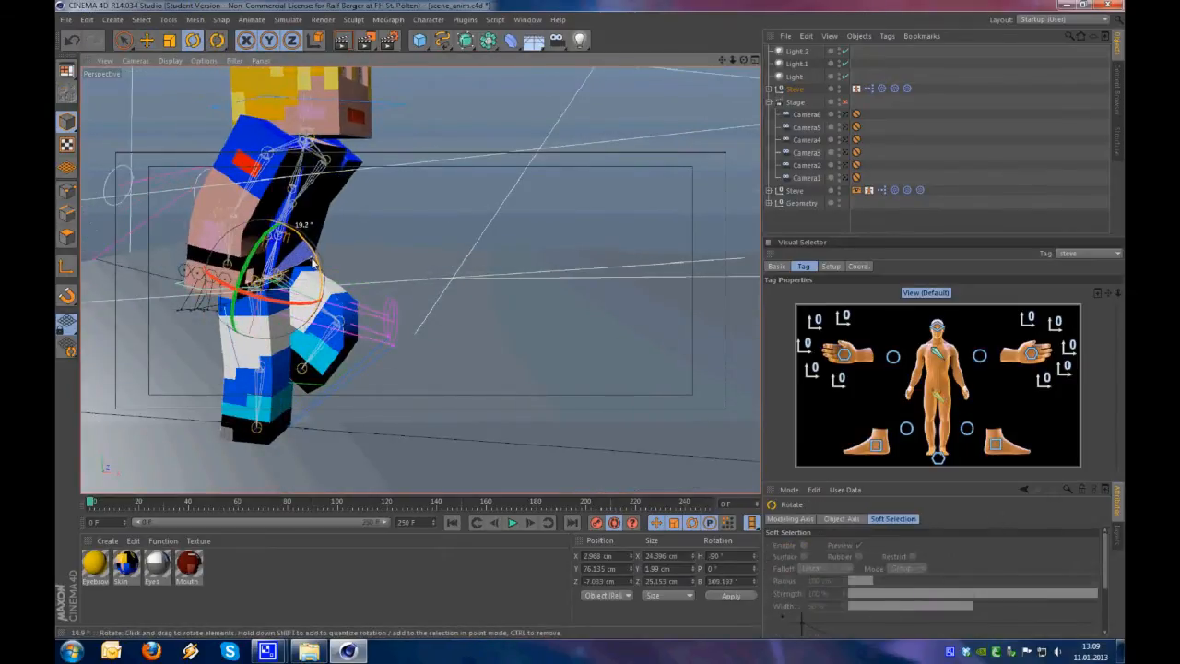
Move the hip controller down and forward to about Y 69.9, Z -24.9 cm
{"action": "key", "text": "e"}
{"action": "left_click_drag", "start_coordinate": [342, 305], "coordinate": [191, 329], "text": "alt"}
{"action": "left_click_drag", "start_coordinate": [347, 339], "coordinate": [384, 310], "text": "alt"}
Add another light to the scene, place it beside the set at a height of about 1320 cm and deselect it
{"action": "scroll", "coordinate": [383, 310], "scroll_direction": "down", "scroll_amount": 6}
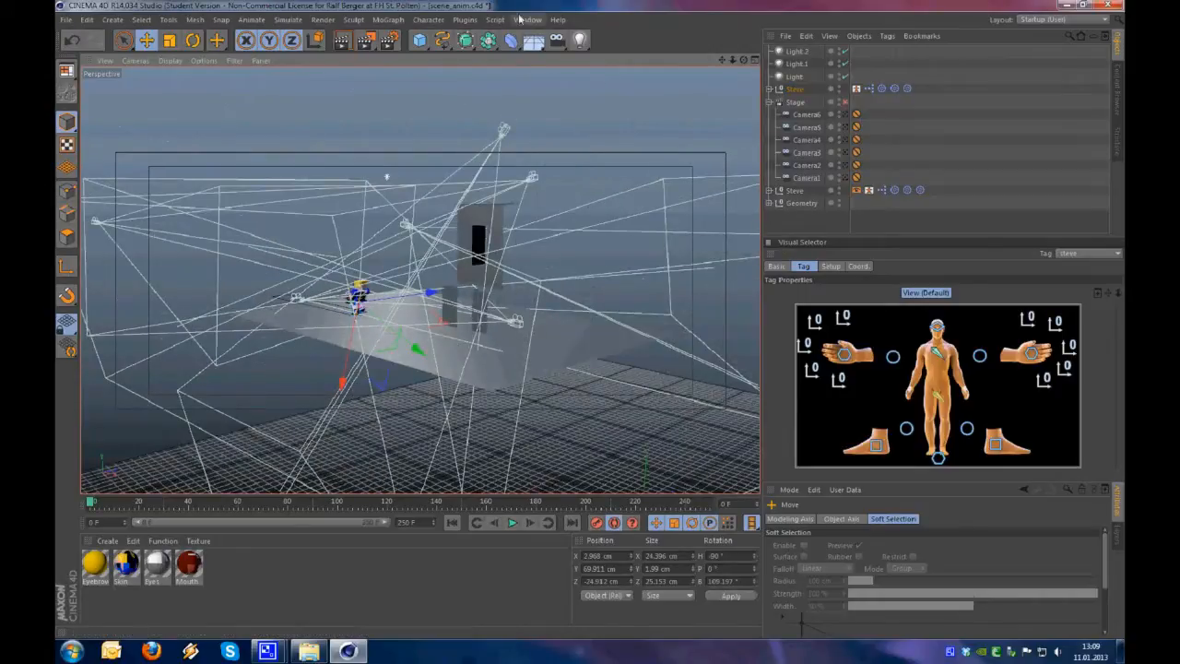
{"action": "left_click", "coordinate": [586, 46]}
{"action": "key", "text": "e"}
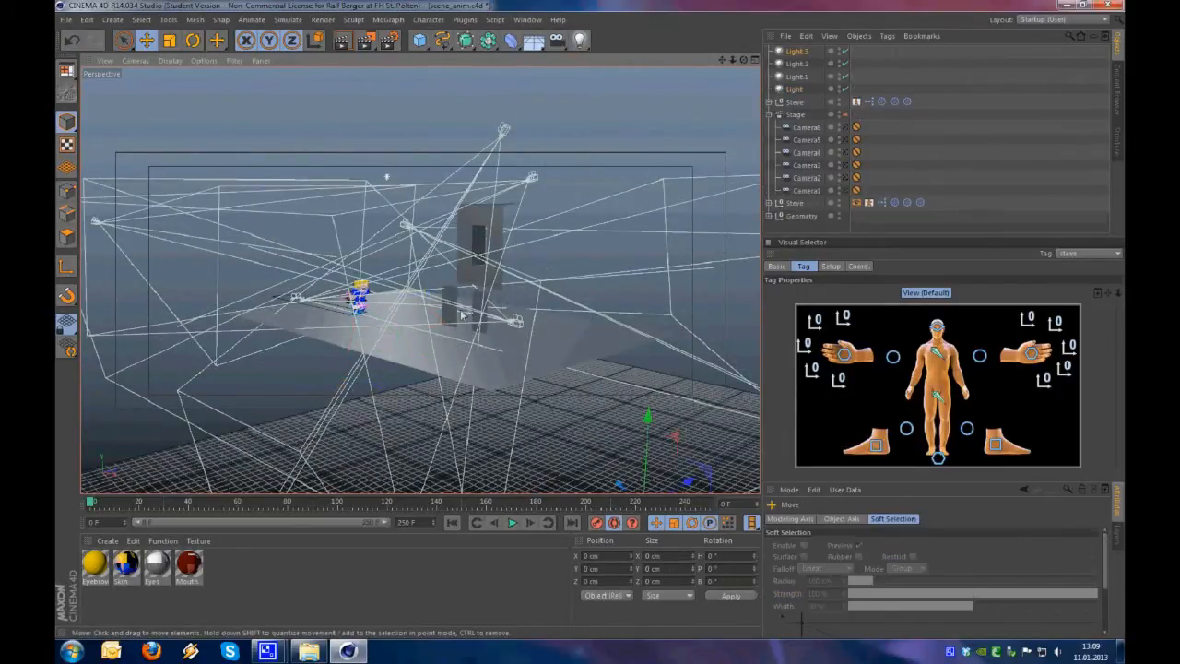
{"action": "left_click_drag", "start_coordinate": [541, 215], "coordinate": [657, 333], "text": "alt"}
{"action": "left_click_drag", "start_coordinate": [490, 456], "coordinate": [716, 291]}
{"action": "left_click_drag", "start_coordinate": [555, 333], "coordinate": [238, 278], "text": "alt"}
{"action": "left_click_drag", "start_coordinate": [465, 388], "coordinate": [283, 312]}
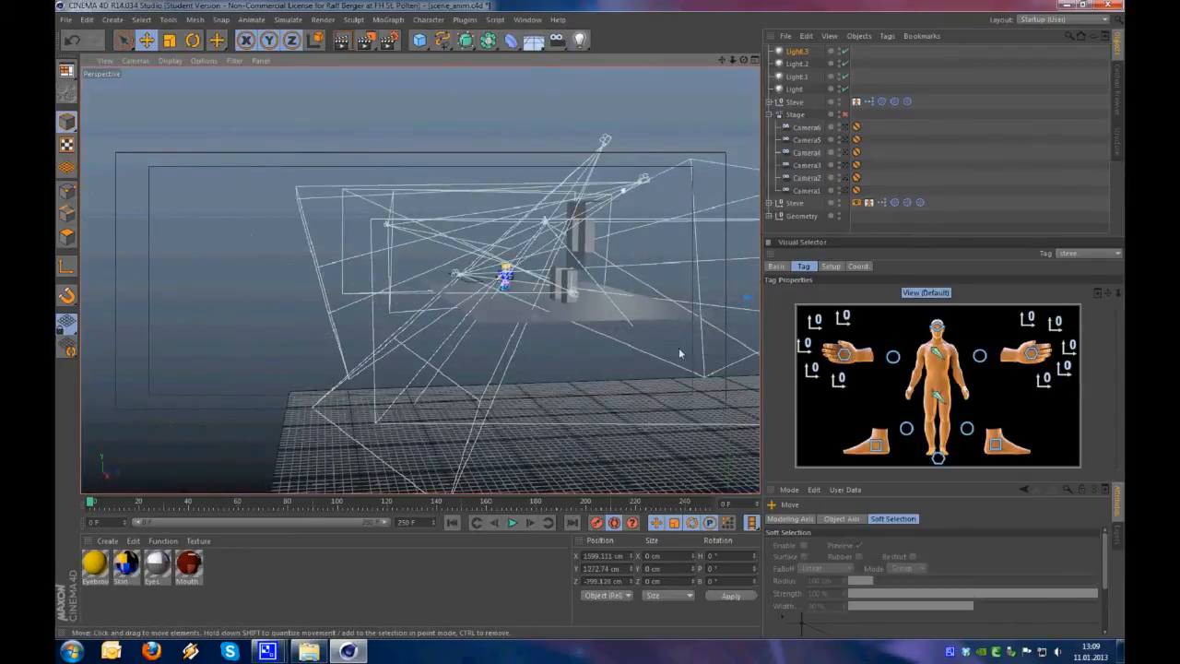
{"action": "left_click_drag", "start_coordinate": [565, 328], "coordinate": [610, 297], "text": "alt"}
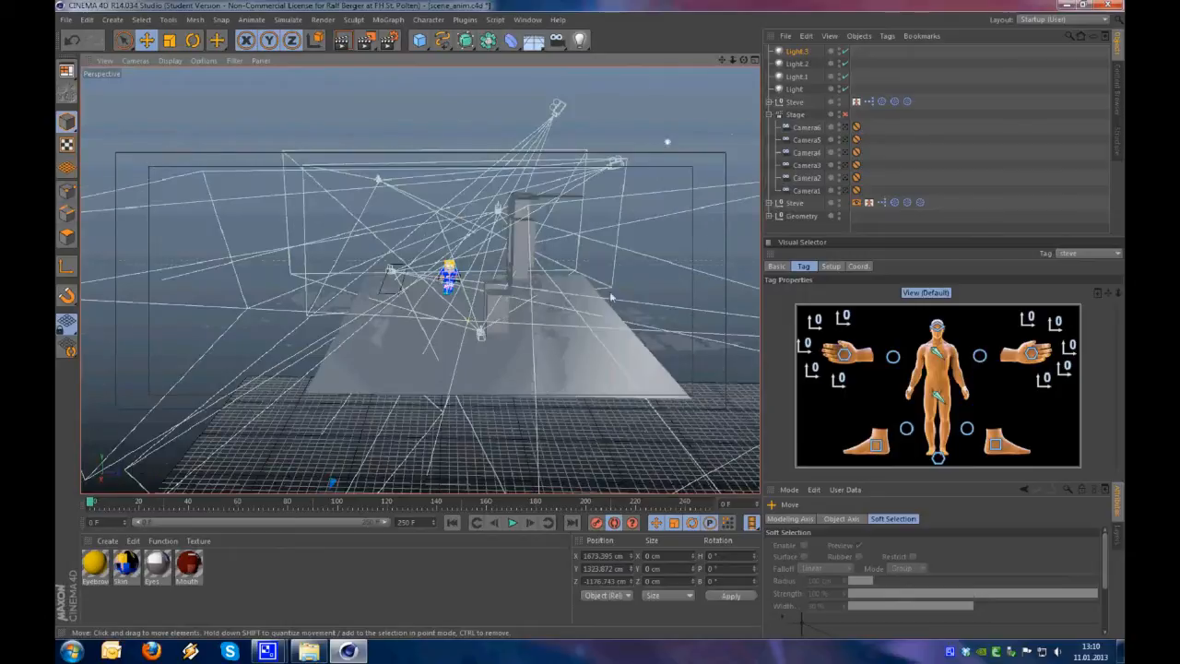
{"action": "right_click_drag", "start_coordinate": [445, 298], "coordinate": [726, 232], "text": "alt"}
{"action": "mouse_move", "coordinate": [684, 298]}
{"action": "left_mouse_down", "text": "alt"}
{"action": "mouse_move", "coordinate": [433, 309]}
{"action": "mouse_move", "coordinate": [671, 321]}
{"action": "mouse_move", "coordinate": [684, 309]}
{"action": "left_mouse_up", "text": "alt"}
{"action": "left_click", "coordinate": [950, 183]}
Move the right hand controller forward at frame 0 so that the right arm bends in front of the body
{"action": "scroll", "coordinate": [490, 276], "scroll_direction": "up", "scroll_amount": 3}
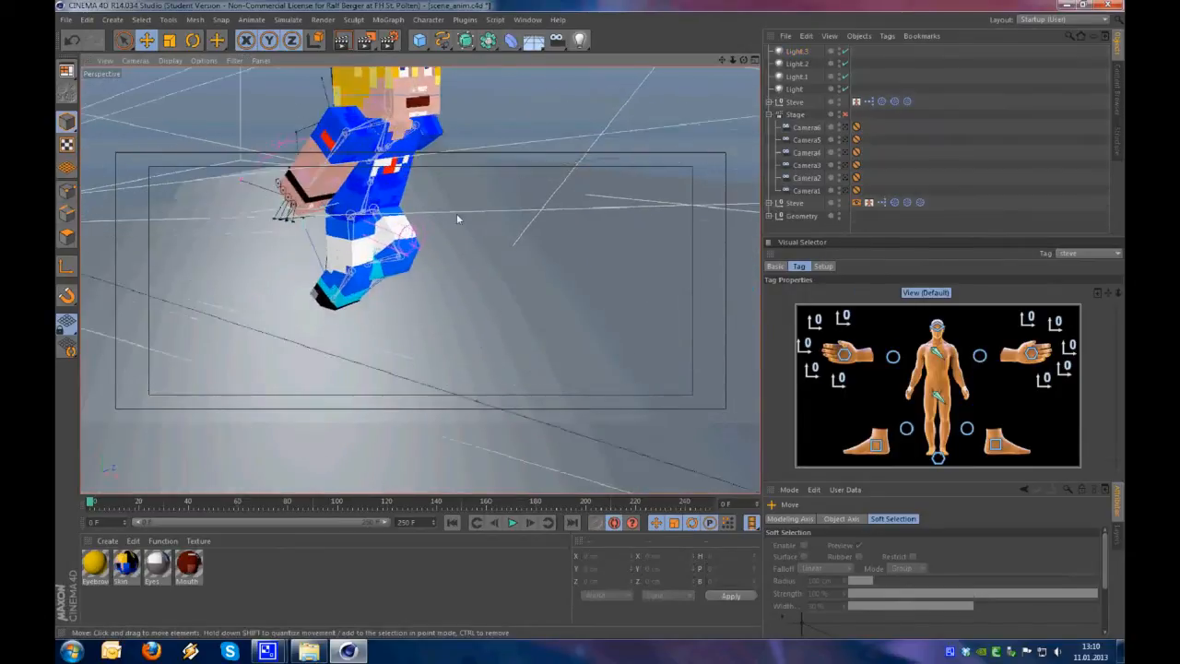
{"action": "middle_click_drag", "start_coordinate": [458, 216], "coordinate": [424, 314], "text": "alt"}
{"action": "left_click_drag", "start_coordinate": [424, 315], "coordinate": [318, 287], "text": "alt"}
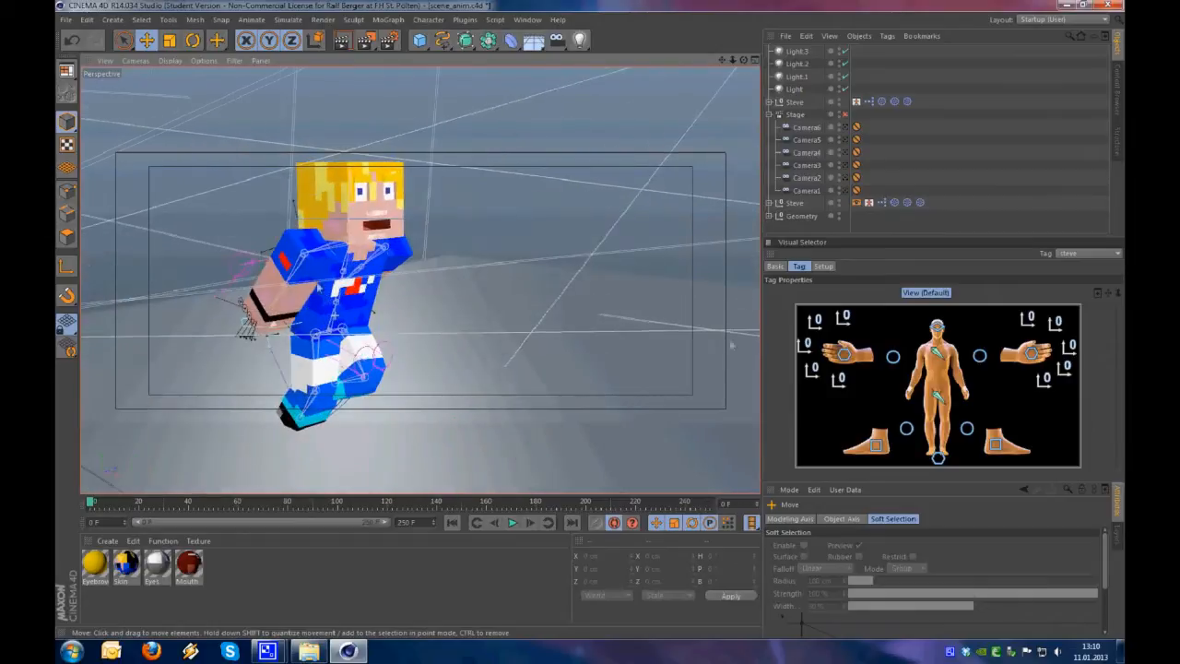
{"action": "left_click", "coordinate": [929, 387]}
{"action": "left_click_drag", "start_coordinate": [414, 417], "coordinate": [463, 313], "text": "alt"}
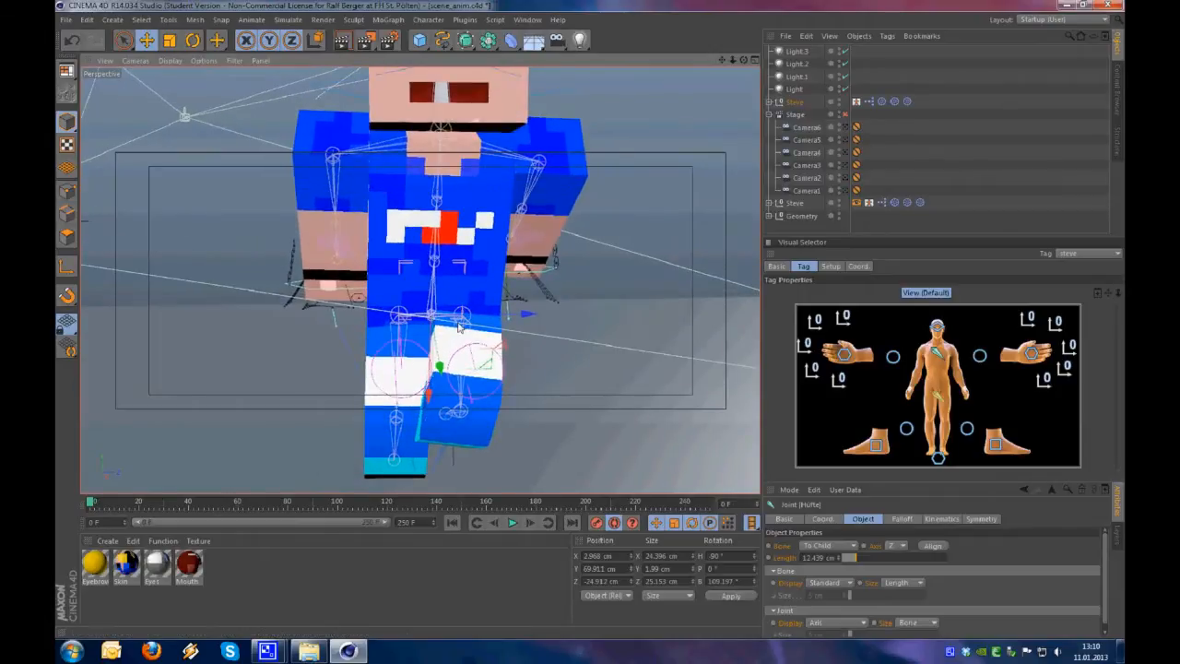
{"action": "left_click_drag", "start_coordinate": [419, 418], "coordinate": [650, 387], "text": "alt"}
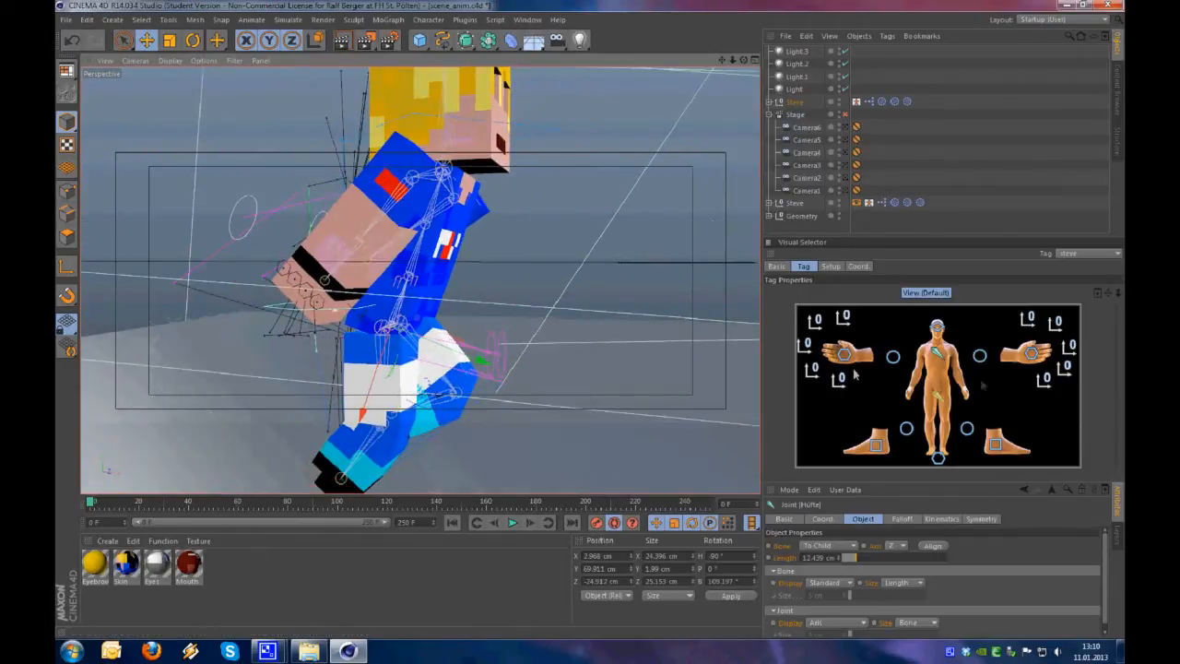
{"action": "left_click", "coordinate": [845, 359]}
{"action": "left_click_drag", "start_coordinate": [489, 388], "coordinate": [348, 343], "text": "alt"}
Move the left hand controller forward to about X 45.9, Y 72.6, Z -24.7 cm
{"action": "left_click", "coordinate": [1031, 354]}
{"action": "left_click_drag", "start_coordinate": [514, 302], "coordinate": [302, 309], "text": "alt"}
{"action": "left_click_drag", "start_coordinate": [605, 430], "coordinate": [512, 346]}
{"action": "right_click_drag", "start_coordinate": [421, 333], "coordinate": [449, 337], "text": "alt"}
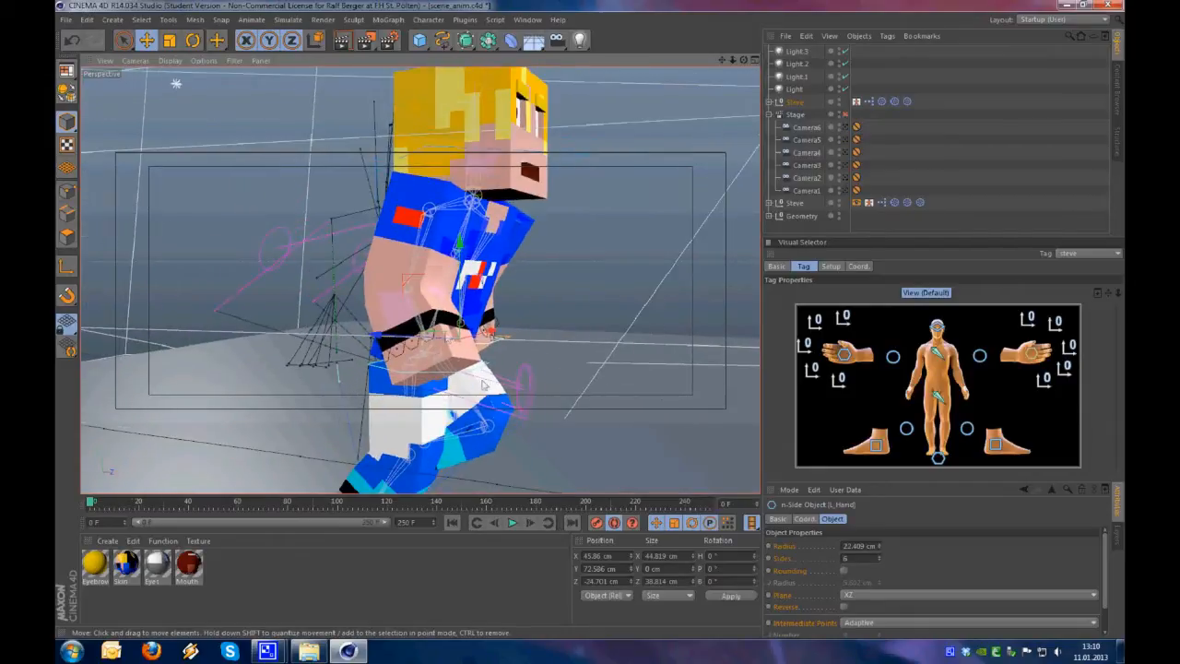
Tilt Steve's head controller by about 10° at frame 0
{"action": "left_click_drag", "start_coordinate": [485, 384], "coordinate": [402, 378], "text": "alt"}
{"action": "left_click", "coordinate": [939, 331]}
{"action": "key", "text": "r"}
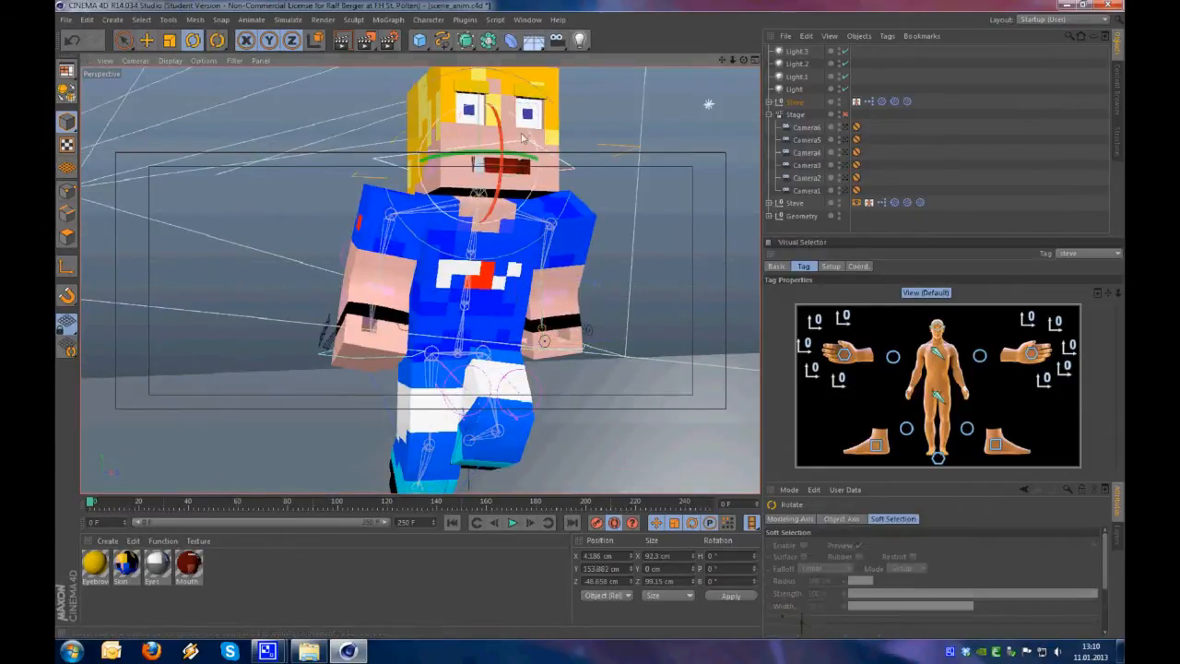
{"action": "left_click_drag", "start_coordinate": [519, 139], "coordinate": [525, 196]}
{"action": "right_click_drag", "start_coordinate": [502, 295], "coordinate": [452, 308], "text": "alt"}
{"action": "mouse_move", "coordinate": [437, 325]}
{"action": "left_mouse_down", "text": "alt"}
{"action": "mouse_move", "coordinate": [527, 337]}
{"action": "mouse_move", "coordinate": [476, 341]}
{"action": "left_mouse_up", "text": "alt"}
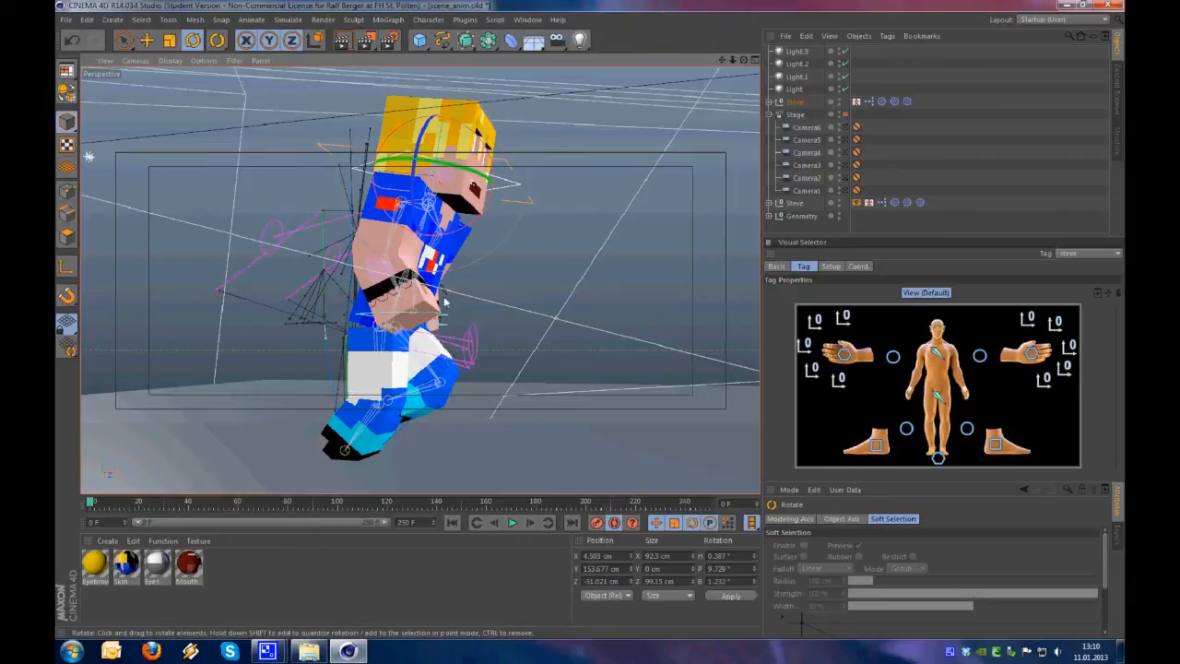
Go to frame 6 and move the left foot controller ahead of the body for the next running pose
{"action": "left_click_drag", "start_coordinate": [380, 272], "coordinate": [285, 327], "text": "alt"}
{"action": "left_click", "coordinate": [276, 329]}
{"action": "key", "text": "e"}
{"action": "scroll", "coordinate": [277, 328], "scroll_direction": "up", "scroll_amount": 2}
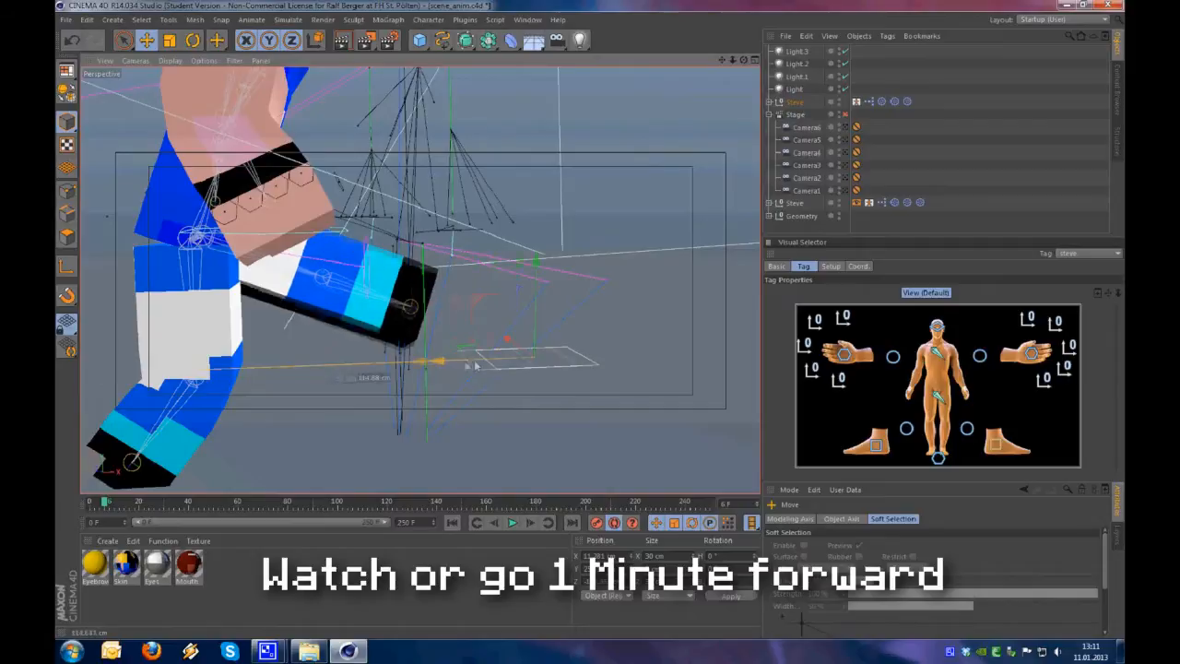
{"action": "left_click_drag", "start_coordinate": [617, 459], "coordinate": [619, 459]}
{"action": "left_click_drag", "start_coordinate": [618, 459], "coordinate": [461, 429], "text": "alt"}
{"action": "left_click_drag", "start_coordinate": [682, 436], "coordinate": [654, 435]}
{"action": "left_click_drag", "start_coordinate": [461, 405], "coordinate": [547, 400], "text": "alt"}
Move the left and right leg pole controllers forward with the body at frame 6
{"action": "left_click", "coordinate": [937, 396]}
{"action": "left_click", "coordinate": [966, 428]}
{"action": "scroll", "coordinate": [548, 400], "scroll_direction": "down", "scroll_amount": 3}
{"action": "left_click", "coordinate": [906, 428]}
{"action": "left_click_drag", "start_coordinate": [453, 371], "coordinate": [184, 369], "text": "alt"}
{"action": "scroll", "coordinate": [221, 326], "scroll_direction": "up", "scroll_amount": 3}
{"action": "left_click_drag", "start_coordinate": [624, 369], "coordinate": [580, 364]}
{"action": "mouse_move", "coordinate": [397, 350]}
{"action": "left_mouse_down", "text": "alt"}
{"action": "mouse_move", "coordinate": [521, 341]}
{"action": "mouse_move", "coordinate": [397, 350]}
{"action": "left_mouse_up", "text": "alt"}
Rotate the hip controller to fit the running pose at frame 6
{"action": "left_click", "coordinate": [937, 396]}
{"action": "key", "text": "r"}
{"action": "left_click_drag", "start_coordinate": [589, 350], "coordinate": [553, 336], "text": "alt"}
{"action": "scroll", "coordinate": [553, 336], "scroll_direction": "up", "scroll_amount": 3}
{"action": "left_click_drag", "start_coordinate": [518, 377], "coordinate": [453, 337]}
Rotate the chest controller to twist Steve's upper body at frame 6
{"action": "left_click", "coordinate": [936, 353]}
{"action": "left_click_drag", "start_coordinate": [589, 322], "coordinate": [437, 267], "text": "alt"}
{"action": "left_click_drag", "start_coordinate": [458, 328], "coordinate": [636, 346], "text": "alt"}
Move the right arm pole and right hand controllers to fit the running pose at frame 6
{"action": "key", "text": "e"}
{"action": "left_click_drag", "start_coordinate": [632, 279], "coordinate": [415, 369]}
{"action": "left_click", "coordinate": [892, 356]}
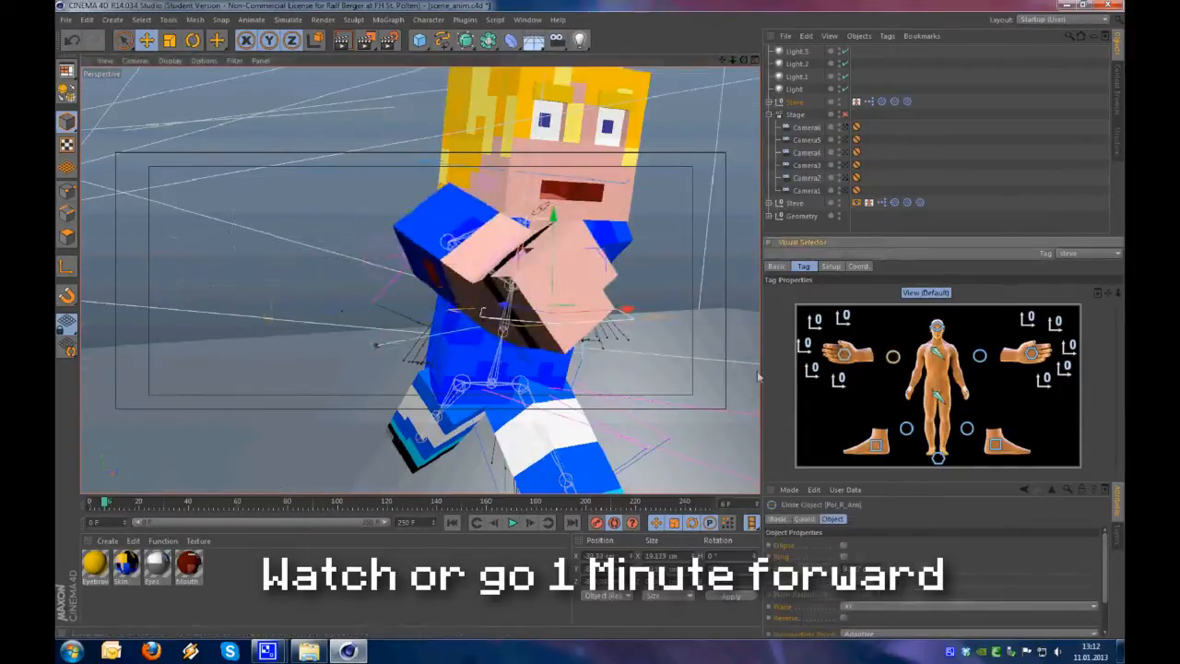
{"action": "left_click_drag", "start_coordinate": [646, 360], "coordinate": [474, 336], "text": "alt"}
{"action": "left_click", "coordinate": [843, 354]}
{"action": "left_click_drag", "start_coordinate": [368, 340], "coordinate": [516, 355], "text": "alt"}
Position the left hand controller and the left arm pole controller for the running pose at frame 6
{"action": "left_click", "coordinate": [1030, 354]}
{"action": "left_click_drag", "start_coordinate": [564, 404], "coordinate": [461, 327]}
{"action": "left_click", "coordinate": [978, 355]}
{"action": "left_click_drag", "start_coordinate": [525, 359], "coordinate": [564, 366]}
{"action": "left_click_drag", "start_coordinate": [564, 366], "coordinate": [452, 350], "text": "alt"}
{"action": "left_click_drag", "start_coordinate": [626, 355], "coordinate": [535, 369], "text": "alt"}
{"action": "right_click_drag", "start_coordinate": [534, 369], "coordinate": [495, 386], "text": "alt"}
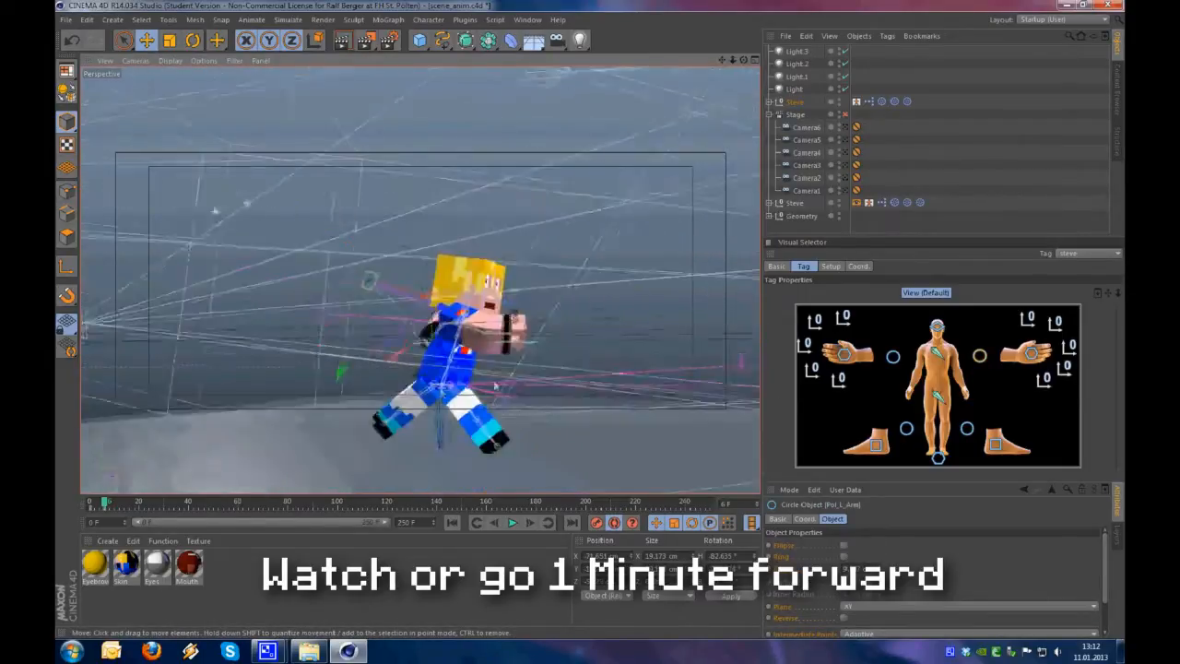
{"action": "left_click_drag", "start_coordinate": [495, 386], "coordinate": [443, 374], "text": "alt"}
Go to frame 12 and move the hip and right foot controllers forward for the next running pose
{"action": "mouse_move", "coordinate": [104, 502]}
{"action": "left_mouse_down"}
{"action": "mouse_move", "coordinate": [92, 503]}
{"action": "mouse_move", "coordinate": [105, 515]}
{"action": "left_mouse_up"}
{"action": "right_click_drag", "start_coordinate": [369, 377], "coordinate": [433, 373], "text": "alt"}
{"action": "left_click_drag", "start_coordinate": [433, 373], "coordinate": [406, 401], "text": "alt"}
{"action": "left_click", "coordinate": [937, 396]}
{"action": "left_click", "coordinate": [991, 447]}
{"action": "left_click_drag", "start_coordinate": [495, 416], "coordinate": [505, 397], "text": "alt"}
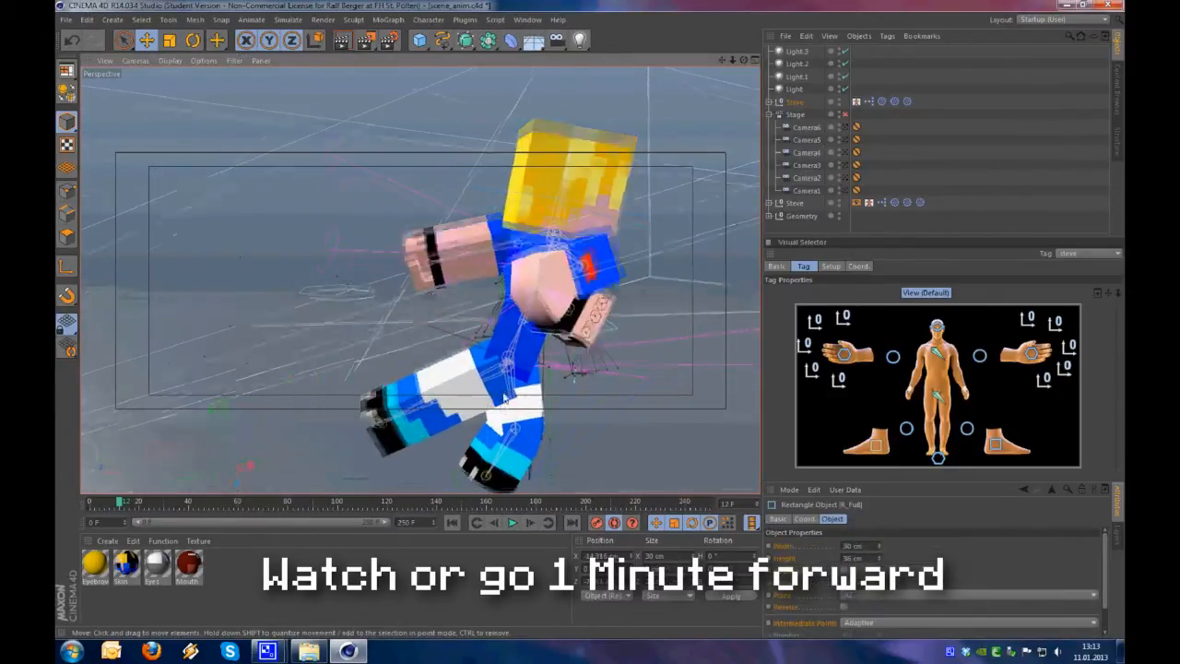
Return to frame 6 and record a keyframe for the right foot controller
{"action": "left_click", "coordinate": [477, 523]}
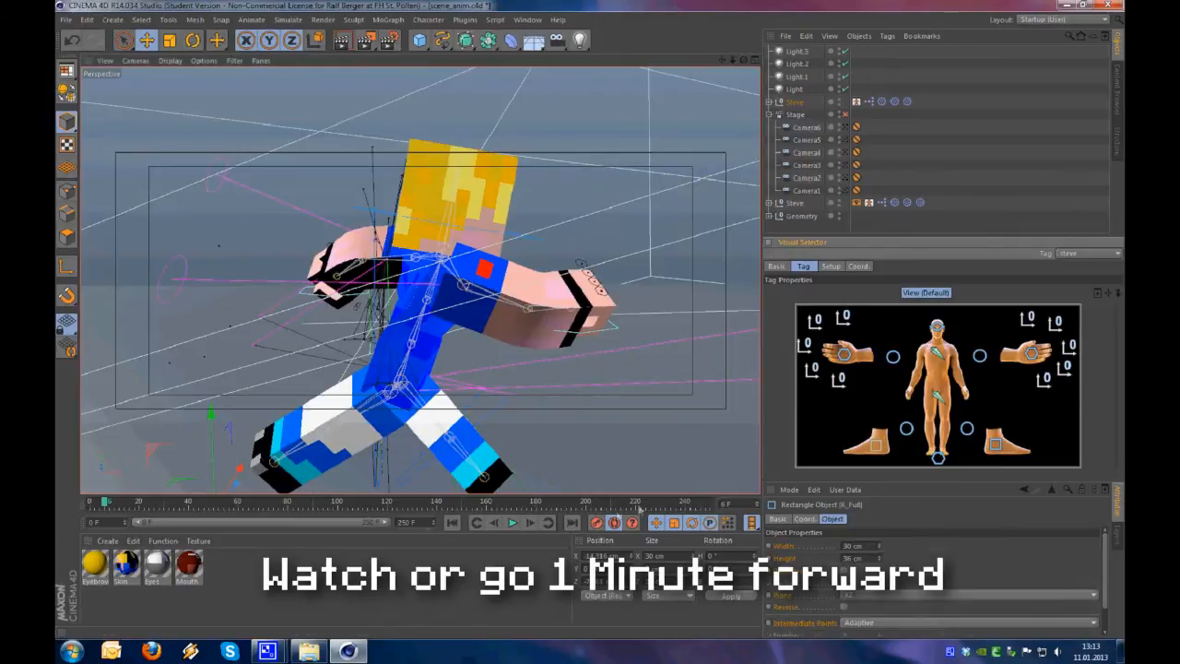
{"action": "left_click_drag", "start_coordinate": [406, 406], "coordinate": [433, 415], "text": "alt"}
{"action": "left_click", "coordinate": [596, 522]}
{"action": "mouse_move", "coordinate": [410, 371]}
{"action": "left_mouse_down", "text": "alt"}
{"action": "mouse_move", "coordinate": [283, 360]}
{"action": "mouse_move", "coordinate": [396, 370]}
{"action": "left_mouse_up", "text": "alt"}
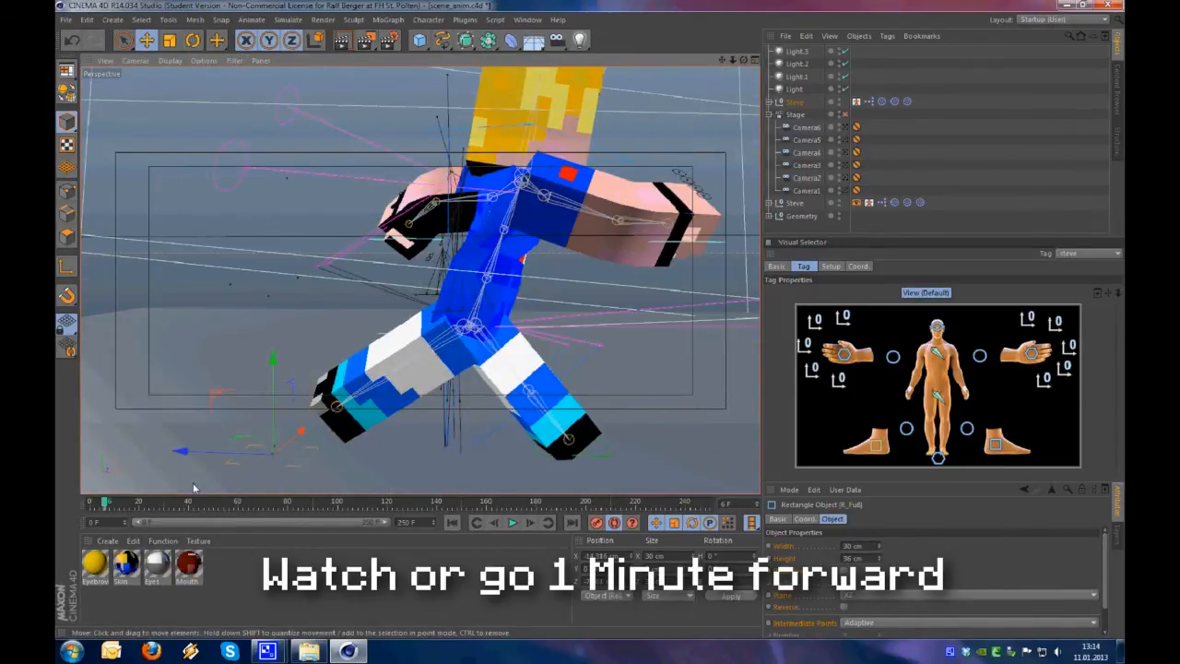
Go back to frame 12 and move the trailing foot controller forward with the body
{"action": "left_click_drag", "start_coordinate": [104, 502], "coordinate": [119, 502]}
{"action": "left_click", "coordinate": [936, 398]}
{"action": "left_click", "coordinate": [995, 444]}
{"action": "left_click_drag", "start_coordinate": [276, 463], "coordinate": [620, 472]}
{"action": "left_click_drag", "start_coordinate": [636, 396], "coordinate": [562, 355], "text": "alt"}
Adjust the hip controller's position and rotation to fit the pose at frame 12
{"action": "left_click", "coordinate": [937, 397]}
{"action": "left_click_drag", "start_coordinate": [397, 369], "coordinate": [255, 381], "text": "alt"}
{"action": "key", "text": "r"}
{"action": "left_click_drag", "start_coordinate": [481, 360], "coordinate": [516, 378], "text": "alt"}
Move the left hand controller down beside Steve's body at frame 12
{"action": "left_click", "coordinate": [1031, 353]}
{"action": "key", "text": "e"}
{"action": "left_click_drag", "start_coordinate": [397, 367], "coordinate": [409, 483], "text": "alt"}
{"action": "left_click_drag", "start_coordinate": [371, 402], "coordinate": [465, 333], "text": "alt"}
{"action": "left_click", "coordinate": [1030, 353]}
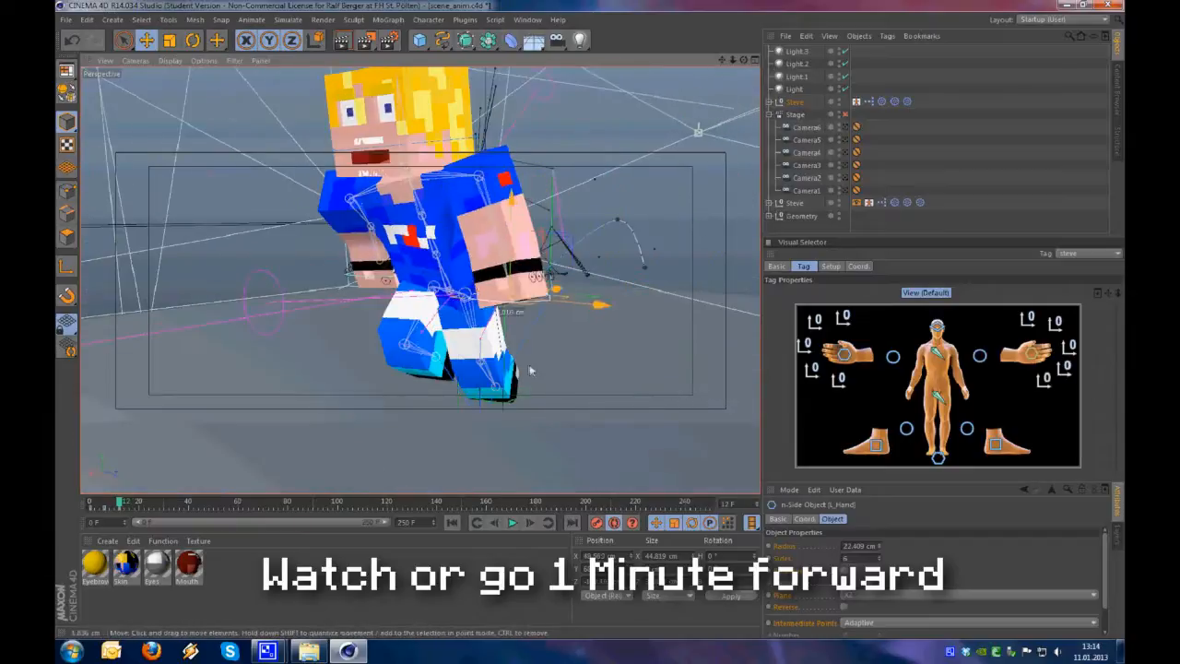
{"action": "left_click_drag", "start_coordinate": [530, 371], "coordinate": [656, 358], "text": "alt"}
Rotate the head controller to fit the running pose at frame 12
{"action": "left_click", "coordinate": [937, 327]}
{"action": "key", "text": "r"}
{"action": "left_click_drag", "start_coordinate": [242, 322], "coordinate": [425, 309], "text": "alt"}
{"action": "left_click", "coordinate": [385, 274]}
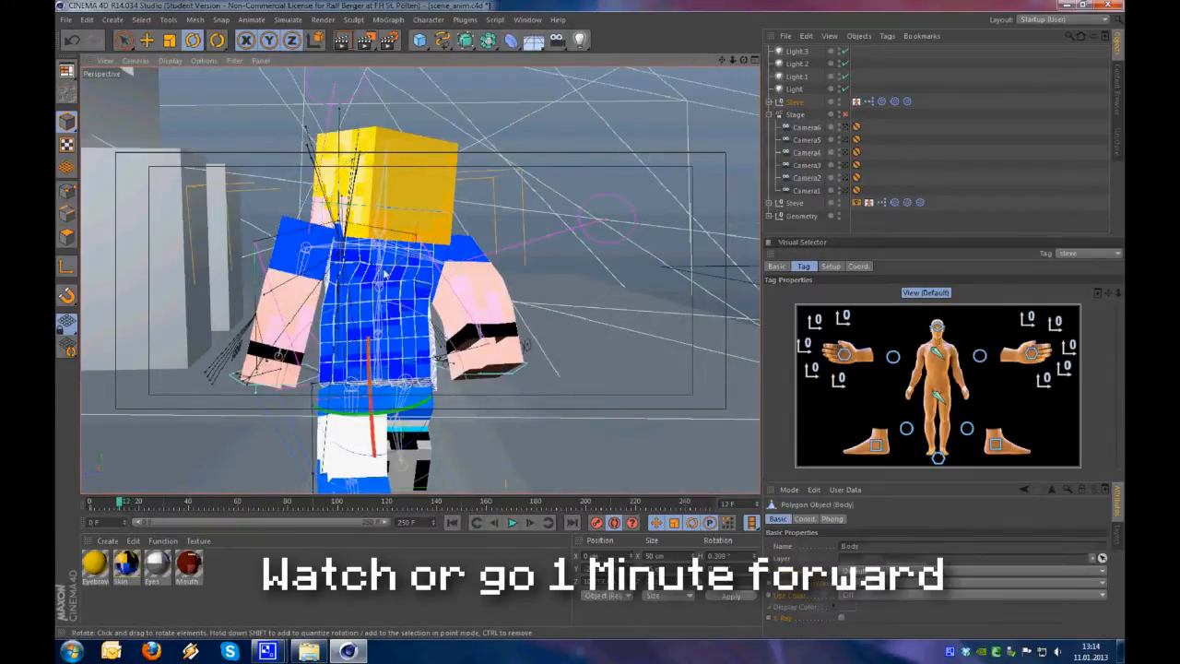
{"action": "left_click", "coordinate": [936, 327]}
{"action": "left_click_drag", "start_coordinate": [387, 251], "coordinate": [81, 276], "text": "alt"}
{"action": "left_click_drag", "start_coordinate": [414, 299], "coordinate": [373, 363], "text": "alt"}
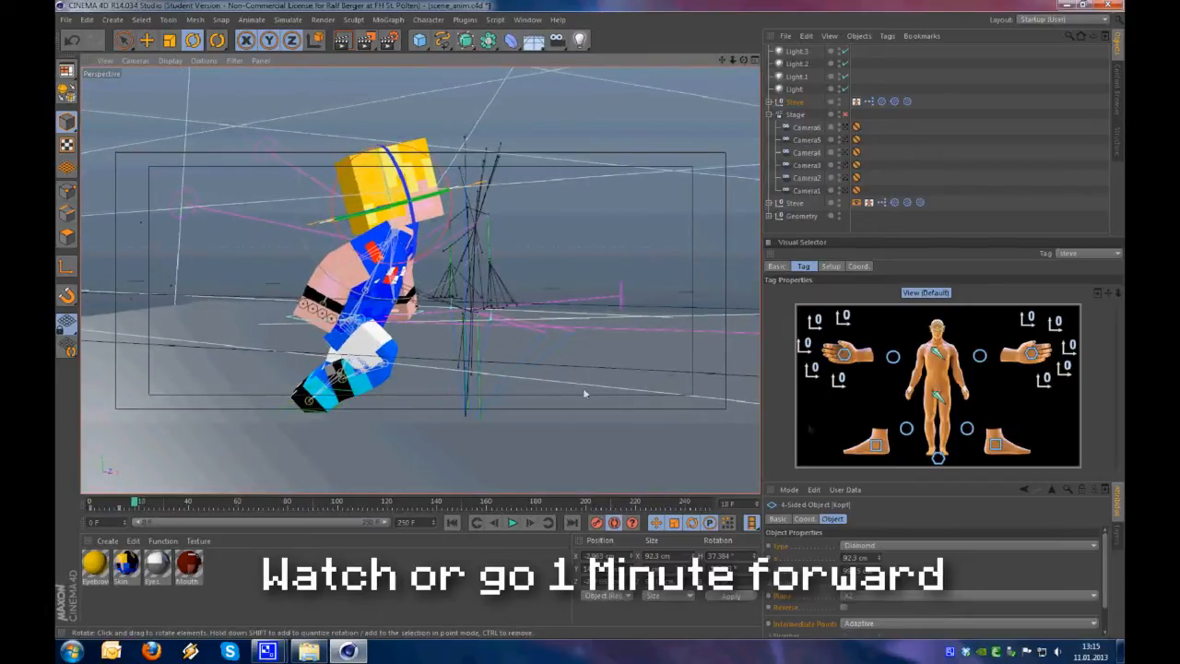
Select the left foot controller at frame 18 and pick its keyframe at frame 6
{"action": "left_click", "coordinate": [994, 447]}
{"action": "left_click_drag", "start_coordinate": [502, 369], "coordinate": [367, 392], "text": "alt"}
{"action": "scroll", "coordinate": [367, 392], "scroll_direction": "up", "scroll_amount": 4}
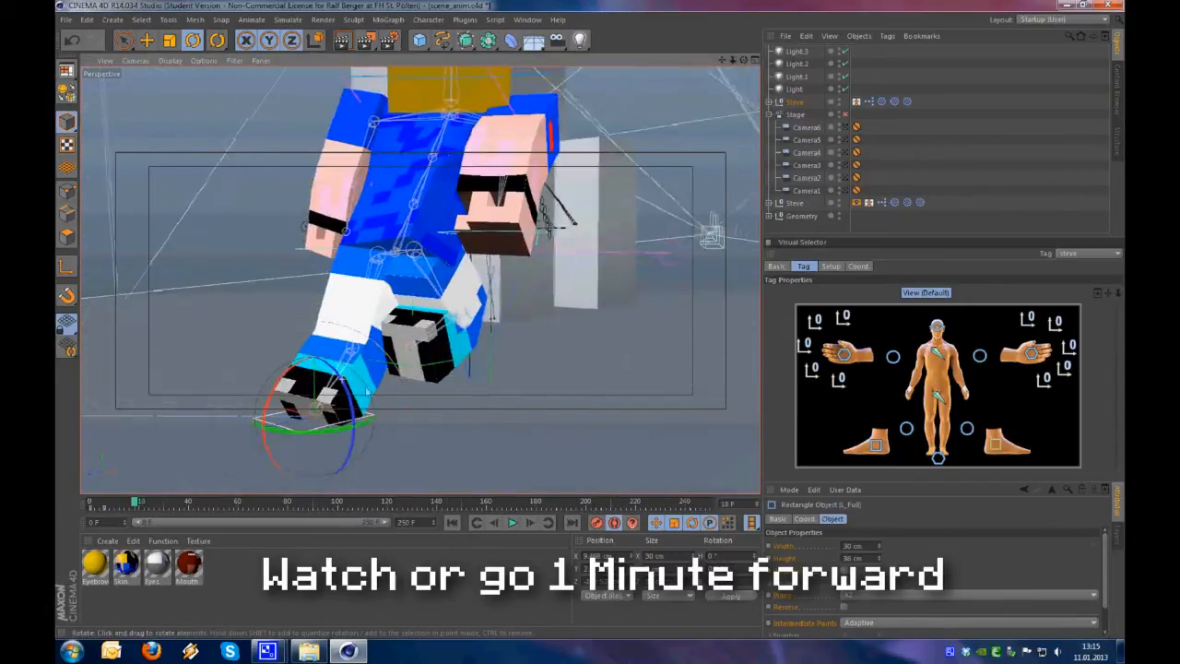
{"action": "left_click", "coordinate": [104, 509]}
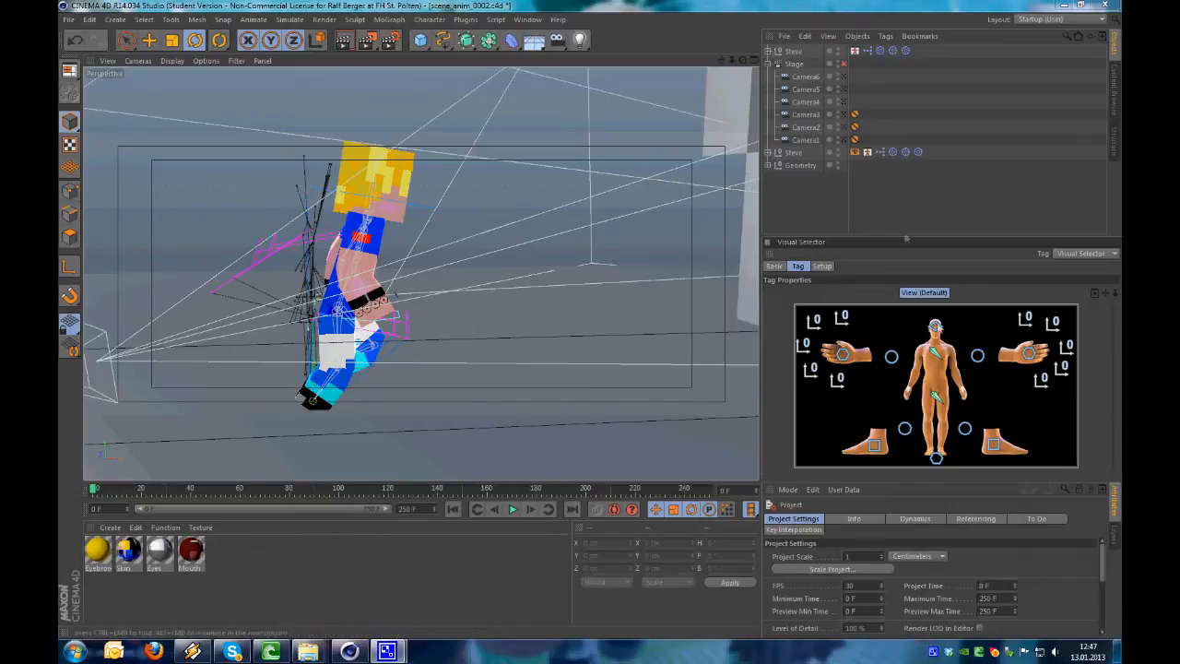
In scene_anim_0002, select the hip controller through the steve selector tag and shorten the preview range to end at about frame 41
{"action": "left_click", "coordinate": [937, 399]}
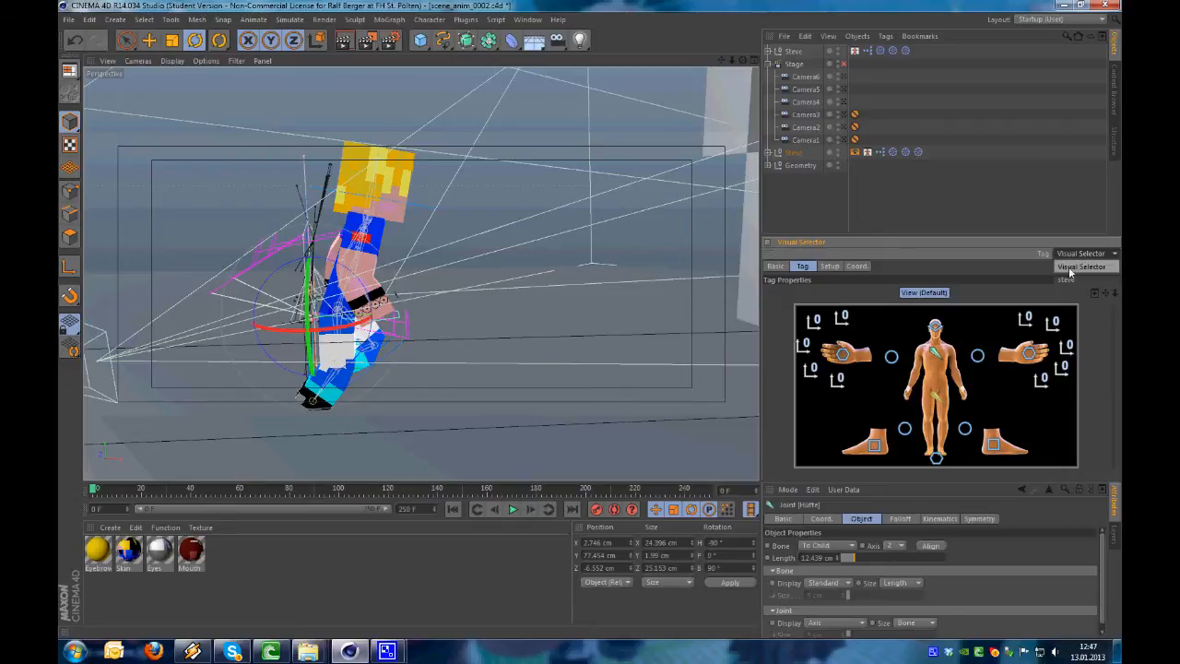
{"action": "left_click_drag", "start_coordinate": [364, 346], "coordinate": [222, 430], "text": "alt"}
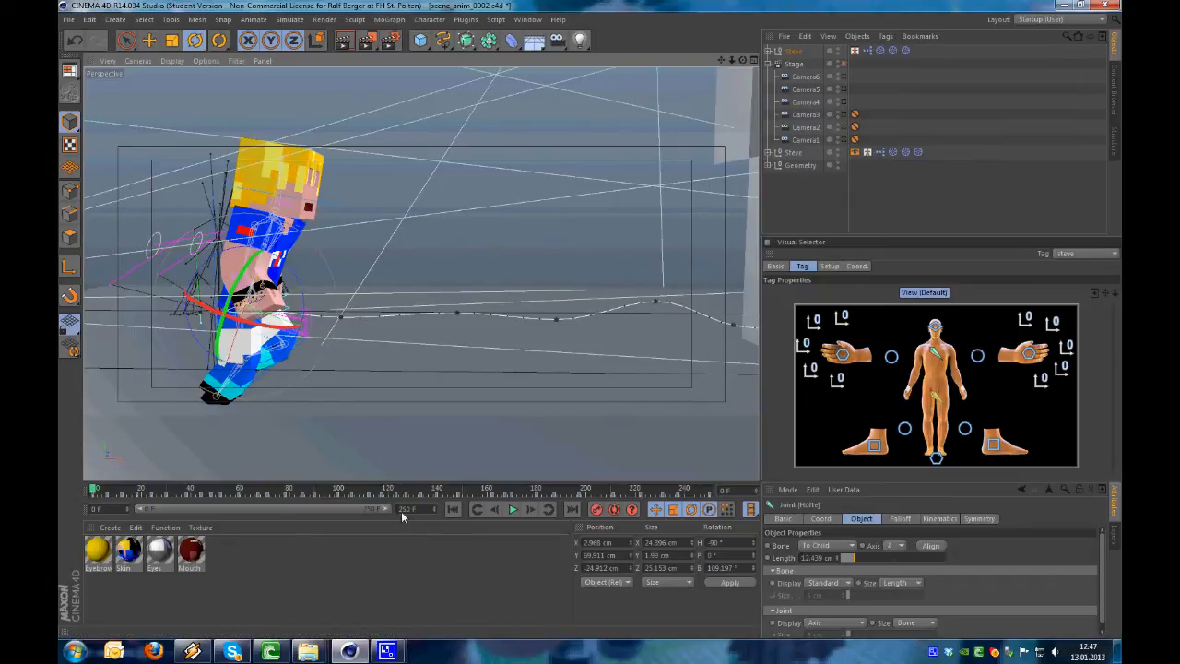
{"action": "left_click_drag", "start_coordinate": [386, 514], "coordinate": [222, 519]}
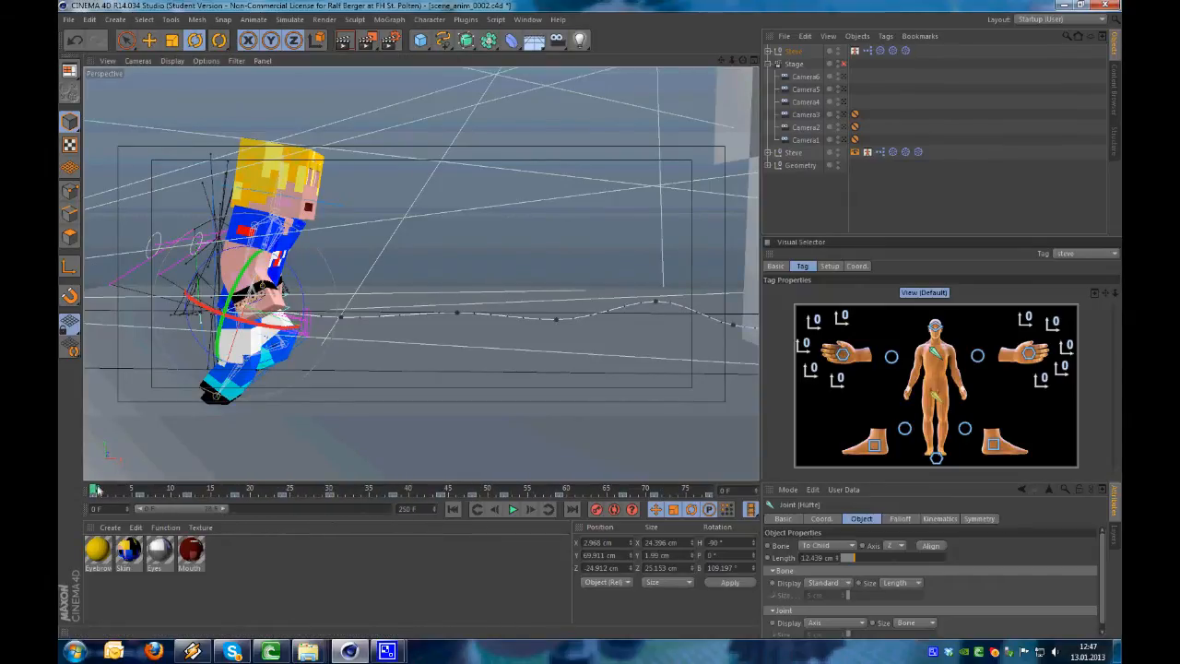
{"action": "left_click_drag", "start_coordinate": [96, 490], "coordinate": [286, 502]}
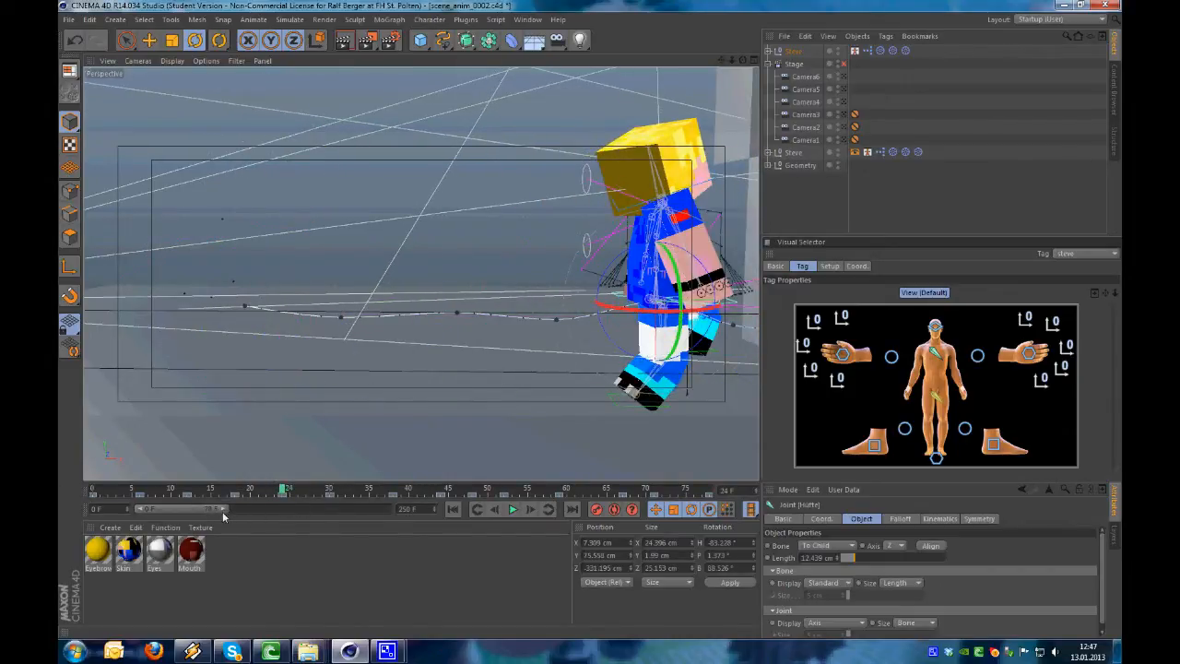
{"action": "mouse_move", "coordinate": [452, 488]}
{"action": "left_mouse_down"}
{"action": "mouse_move", "coordinate": [97, 489]}
{"action": "mouse_move", "coordinate": [652, 489]}
{"action": "mouse_move", "coordinate": [120, 489]}
{"action": "mouse_move", "coordinate": [455, 498]}
{"action": "mouse_move", "coordinate": [129, 489]}
{"action": "mouse_move", "coordinate": [455, 509]}
{"action": "left_mouse_up"}
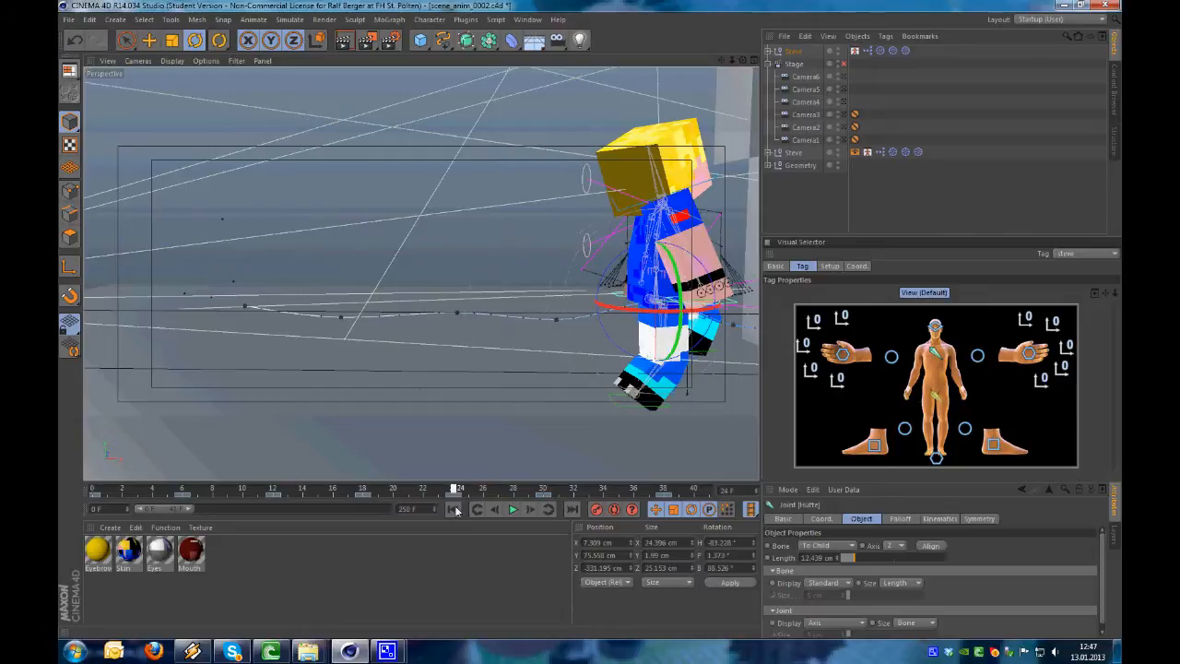
Review the running cycle by stepping through the poses keyed at frames 0, 6, 12, 18 and 24
{"action": "left_click_drag", "start_coordinate": [455, 509], "coordinate": [531, 512]}
{"action": "middle_click_drag", "start_coordinate": [576, 430], "coordinate": [492, 441], "text": "alt"}
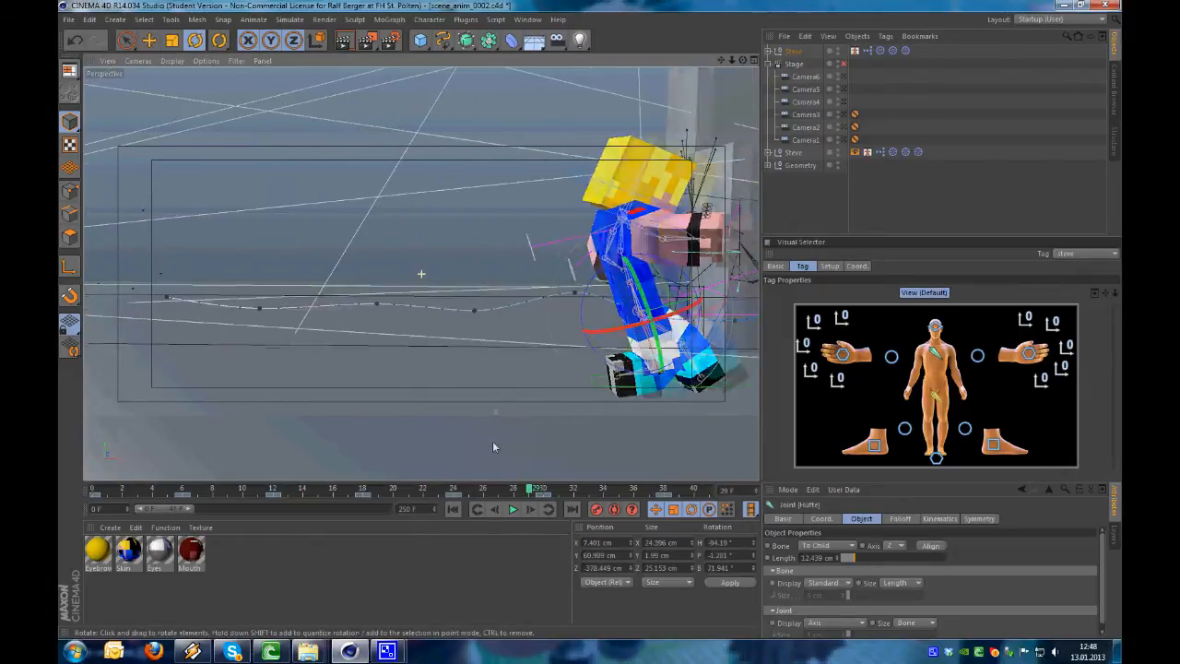
{"action": "left_click_drag", "start_coordinate": [527, 495], "coordinate": [93, 492]}
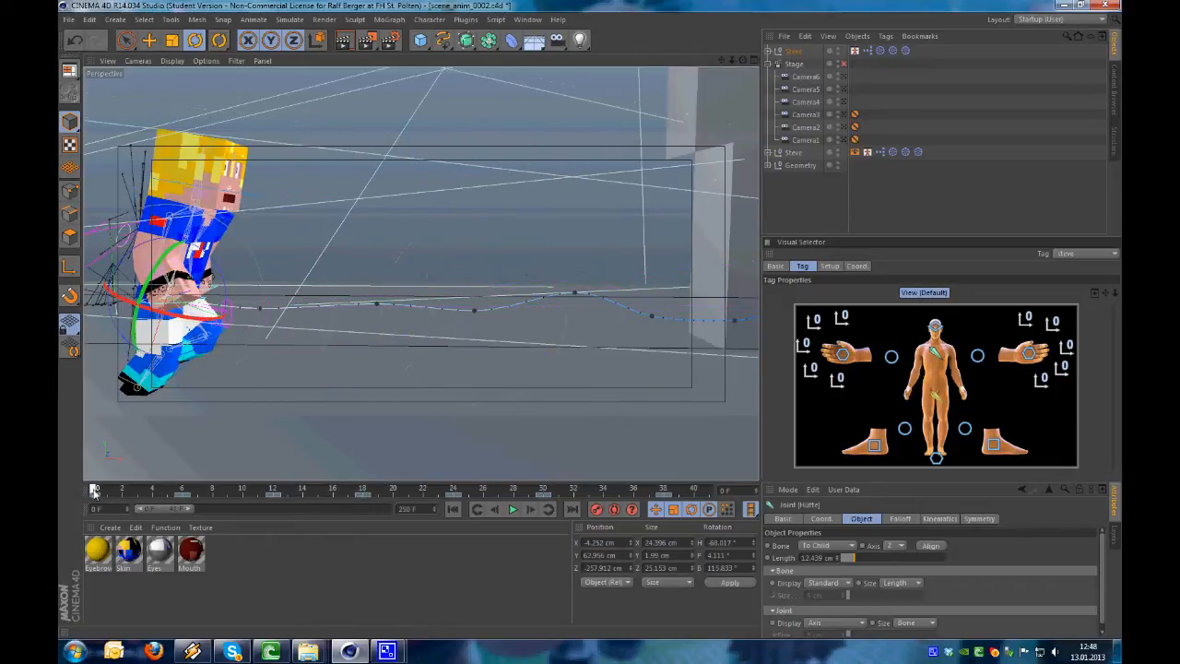
{"action": "left_click", "coordinate": [183, 490]}
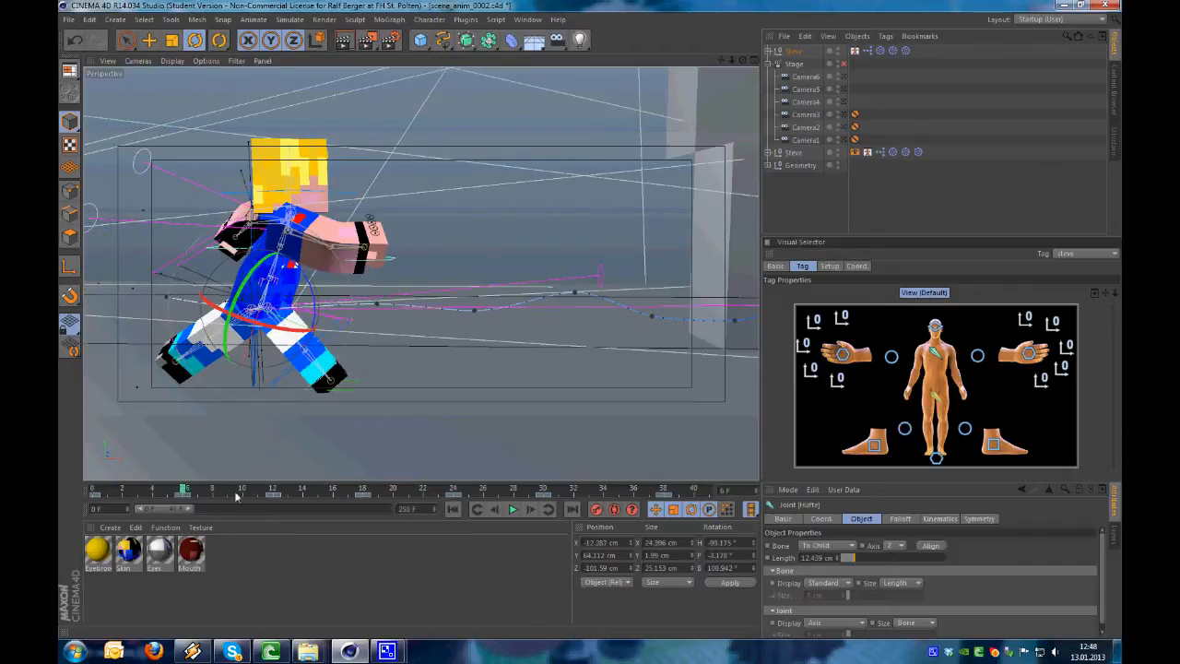
{"action": "left_click", "coordinate": [274, 491]}
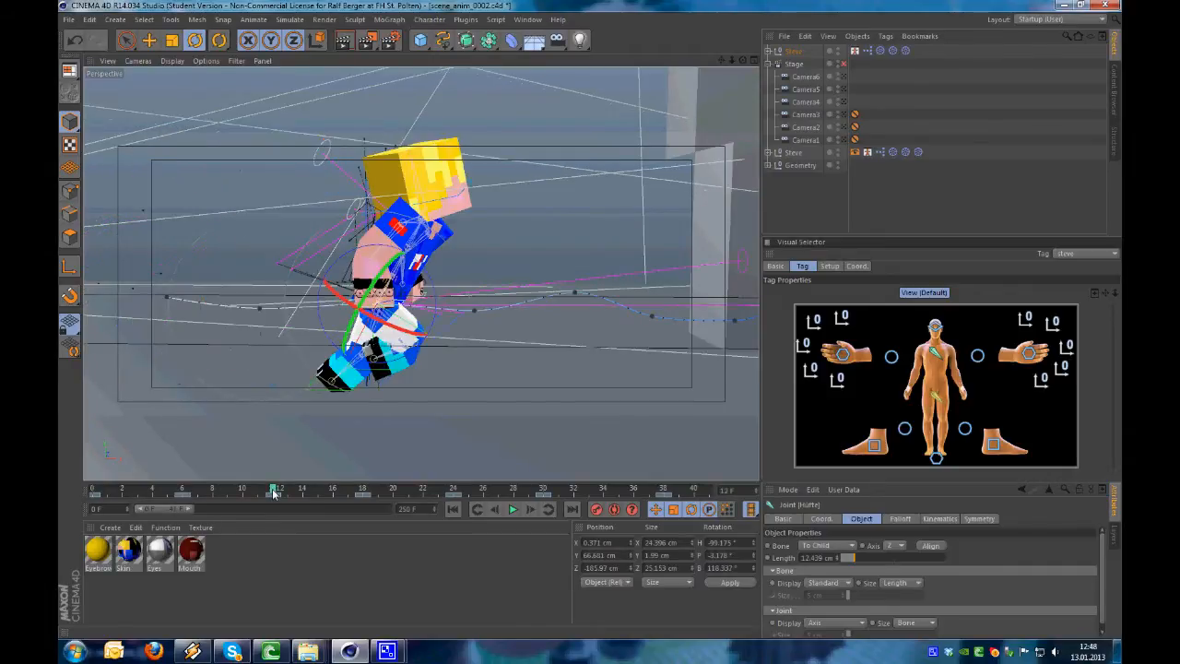
{"action": "left_click", "coordinate": [365, 490]}
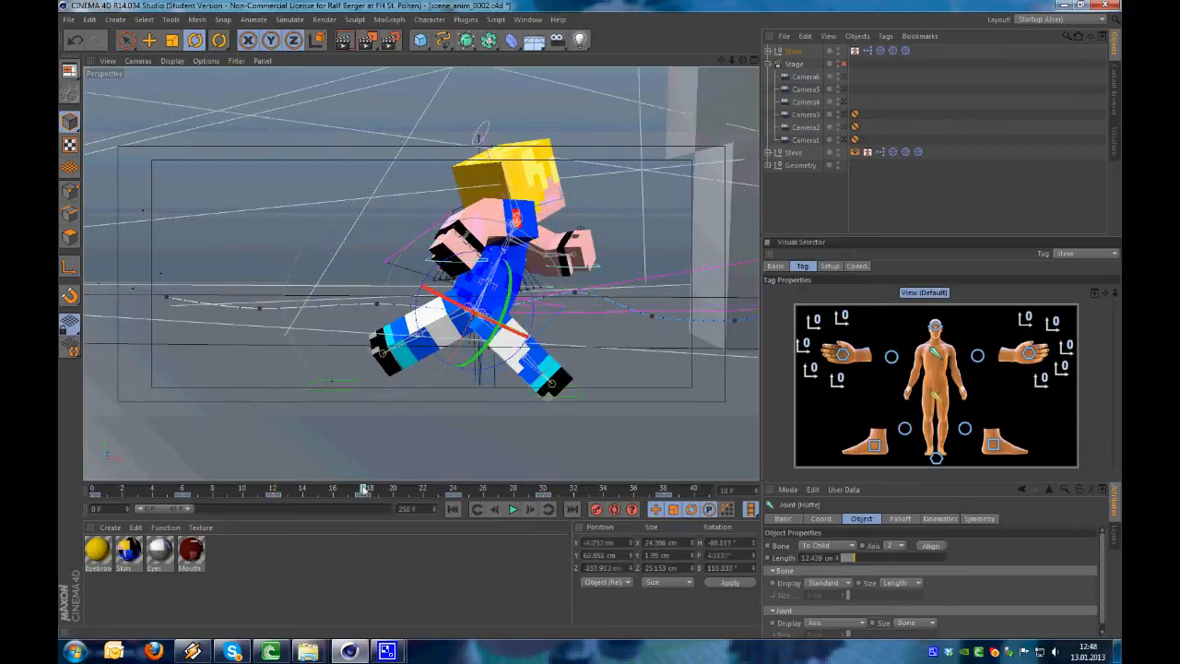
{"action": "left_click", "coordinate": [457, 490]}
{"action": "left_click_drag", "start_coordinate": [457, 488], "coordinate": [359, 501]}
{"action": "left_click_drag", "start_coordinate": [365, 500], "coordinate": [92, 499]}
Examine the leg, arm and torso positions at frames 0, 6 and 12 from different side angles
{"action": "middle_click_drag", "start_coordinate": [212, 406], "coordinate": [240, 401], "text": "alt"}
{"action": "left_click_drag", "start_coordinate": [195, 363], "coordinate": [196, 379], "text": "alt"}
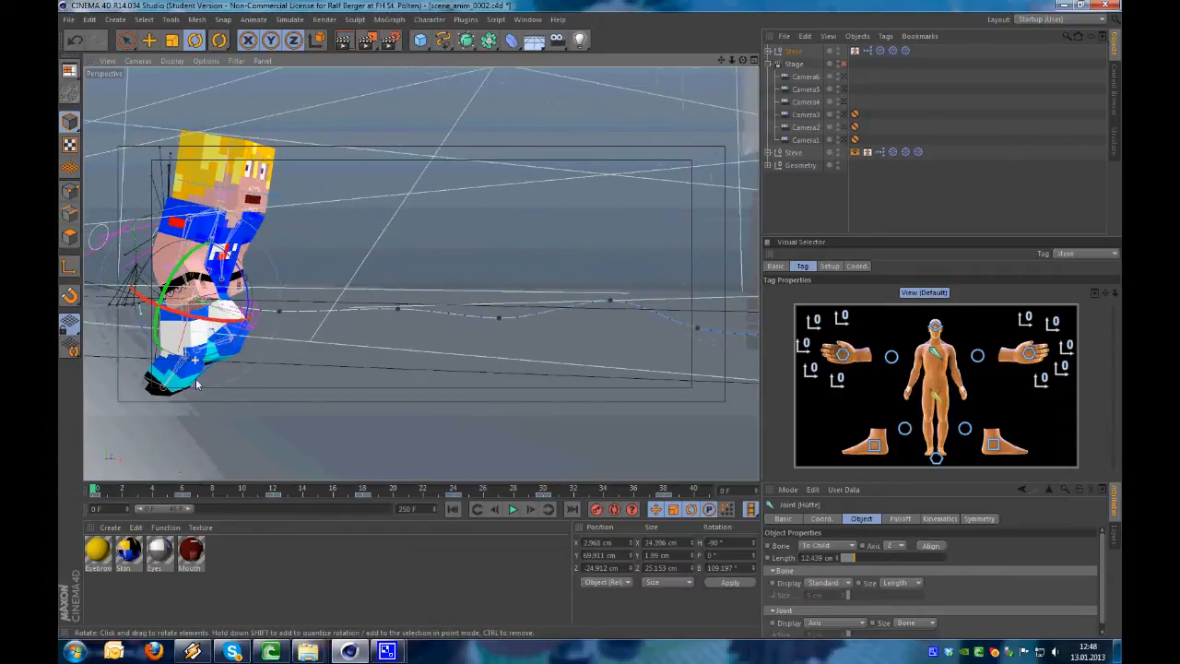
{"action": "left_click", "coordinate": [184, 490]}
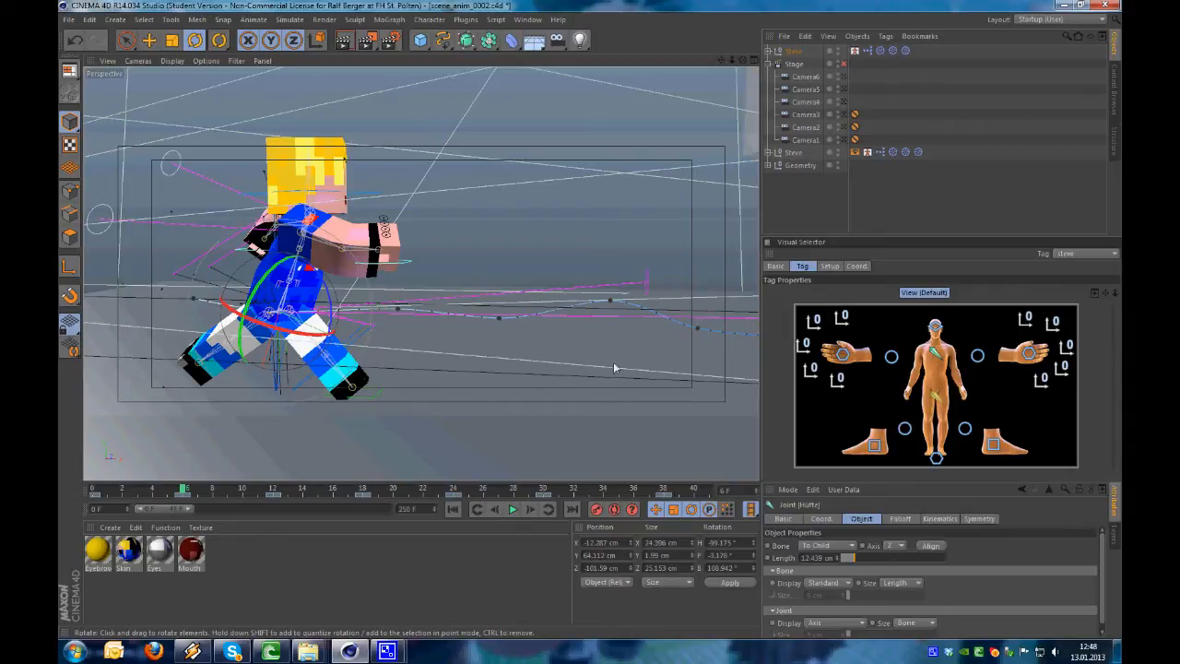
{"action": "left_click_drag", "start_coordinate": [516, 392], "coordinate": [586, 378], "text": "alt"}
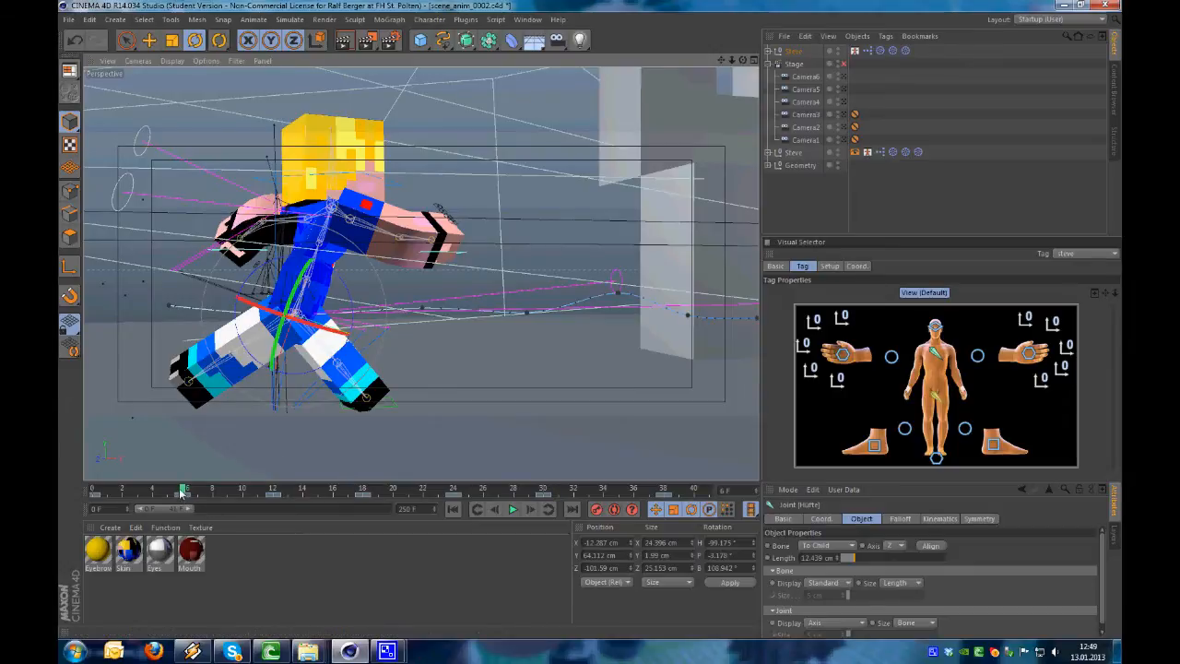
{"action": "left_click_drag", "start_coordinate": [182, 491], "coordinate": [269, 507]}
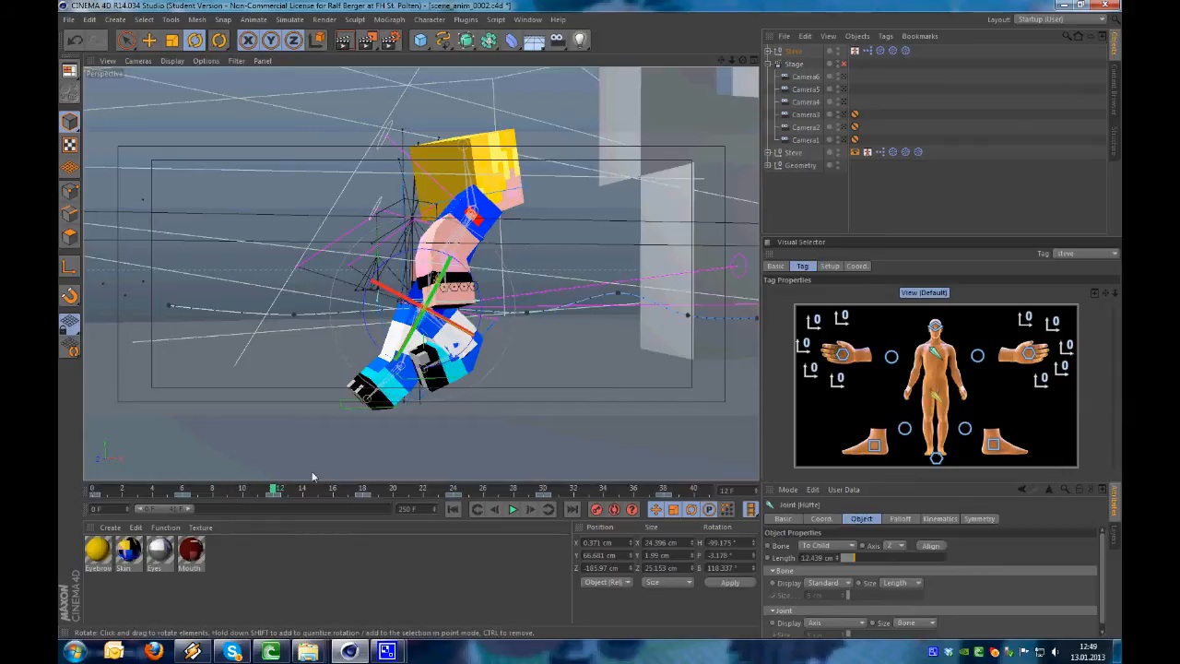
{"action": "mouse_move", "coordinate": [275, 489]}
{"action": "left_mouse_down"}
{"action": "mouse_move", "coordinate": [153, 489]}
{"action": "mouse_move", "coordinate": [273, 495]}
{"action": "left_mouse_up"}
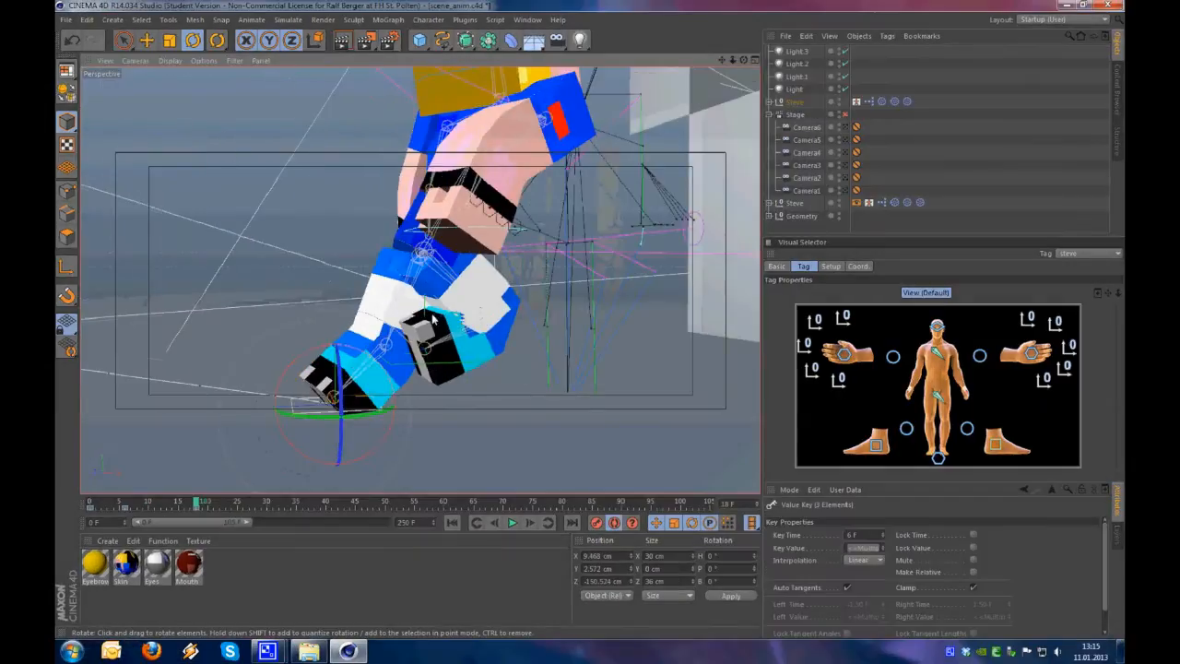
In scene_anim, move the right foot controller forward ahead of the body at frame 18
{"action": "scroll", "coordinate": [341, 341], "scroll_direction": "down", "scroll_amount": 2}
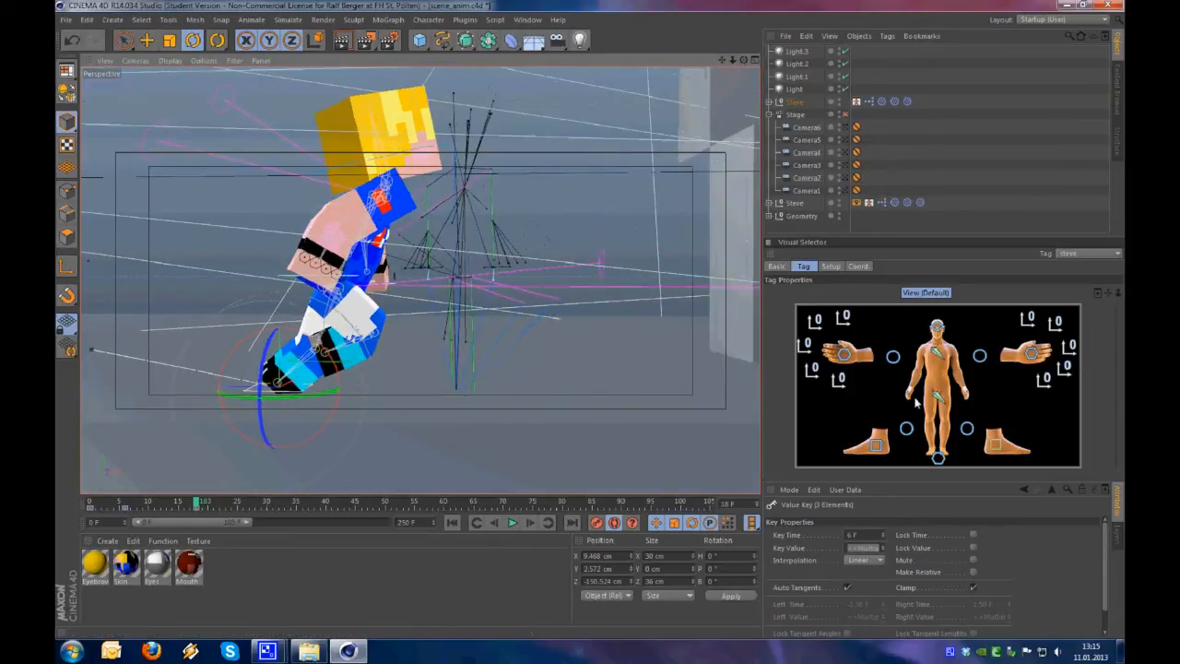
{"action": "left_click", "coordinate": [937, 398]}
{"action": "left_click", "coordinate": [876, 446]}
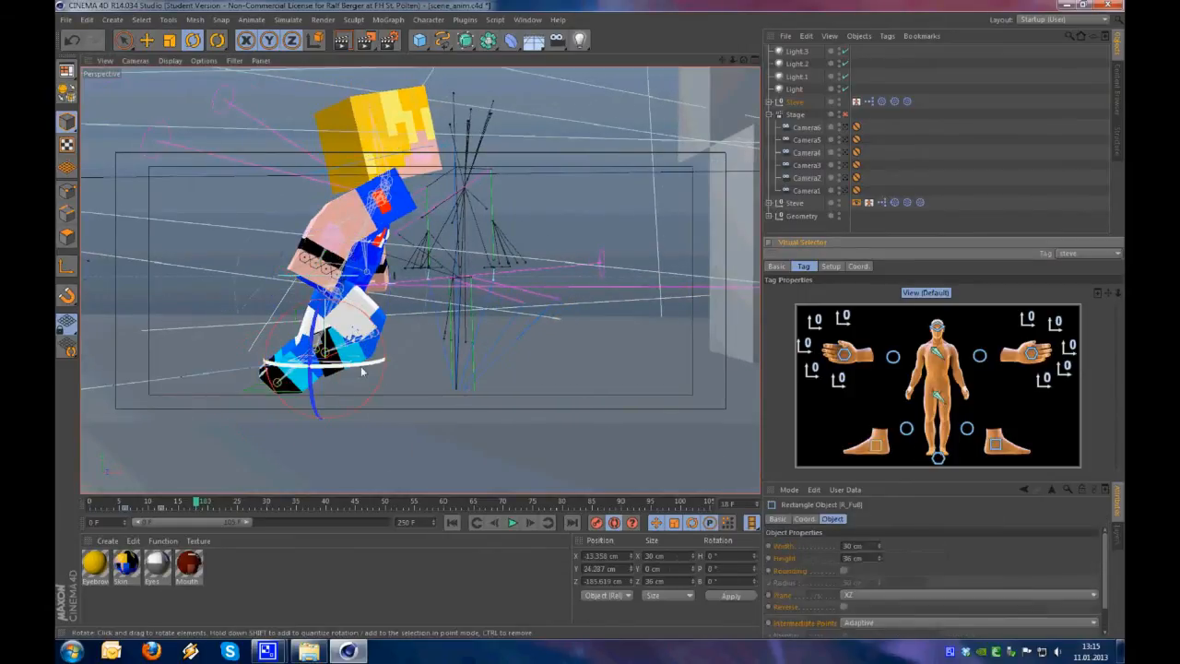
{"action": "key", "text": "e"}
{"action": "left_click_drag", "start_coordinate": [370, 339], "coordinate": [420, 332], "text": "alt"}
{"action": "left_click_drag", "start_coordinate": [421, 393], "coordinate": [563, 423]}
{"action": "left_click_drag", "start_coordinate": [494, 400], "coordinate": [300, 463], "text": "alt"}
{"action": "scroll", "coordinate": [607, 300], "scroll_direction": "up", "scroll_amount": 2}
Adjust the arm and upper body controllers to fit the running pose at frame 18
{"action": "middle_click_drag", "start_coordinate": [605, 300], "coordinate": [505, 358], "text": "alt"}
{"action": "left_click_drag", "start_coordinate": [505, 359], "coordinate": [573, 260], "text": "alt"}
{"action": "right_click_drag", "start_coordinate": [483, 331], "coordinate": [513, 327], "text": "alt"}
{"action": "left_click_drag", "start_coordinate": [513, 327], "coordinate": [540, 207], "text": "alt"}
{"action": "middle_click_drag", "start_coordinate": [604, 428], "coordinate": [521, 314], "text": "alt"}
{"action": "left_click_drag", "start_coordinate": [456, 334], "coordinate": [277, 367]}
{"action": "left_click_drag", "start_coordinate": [572, 352], "coordinate": [561, 242], "text": "alt"}
{"action": "left_click", "coordinate": [400, 253]}
{"action": "key", "text": "r"}
{"action": "left_click_drag", "start_coordinate": [214, 299], "coordinate": [516, 368], "text": "alt"}
{"action": "key", "text": "e"}
{"action": "left_click", "coordinate": [980, 356]}
Select the hip controller and scrub back to frame 0 to check its motion
{"action": "left_click", "coordinate": [937, 396]}
{"action": "left_click_drag", "start_coordinate": [196, 504], "coordinate": [91, 505]}
{"action": "left_click_drag", "start_coordinate": [442, 369], "coordinate": [460, 318], "text": "alt"}
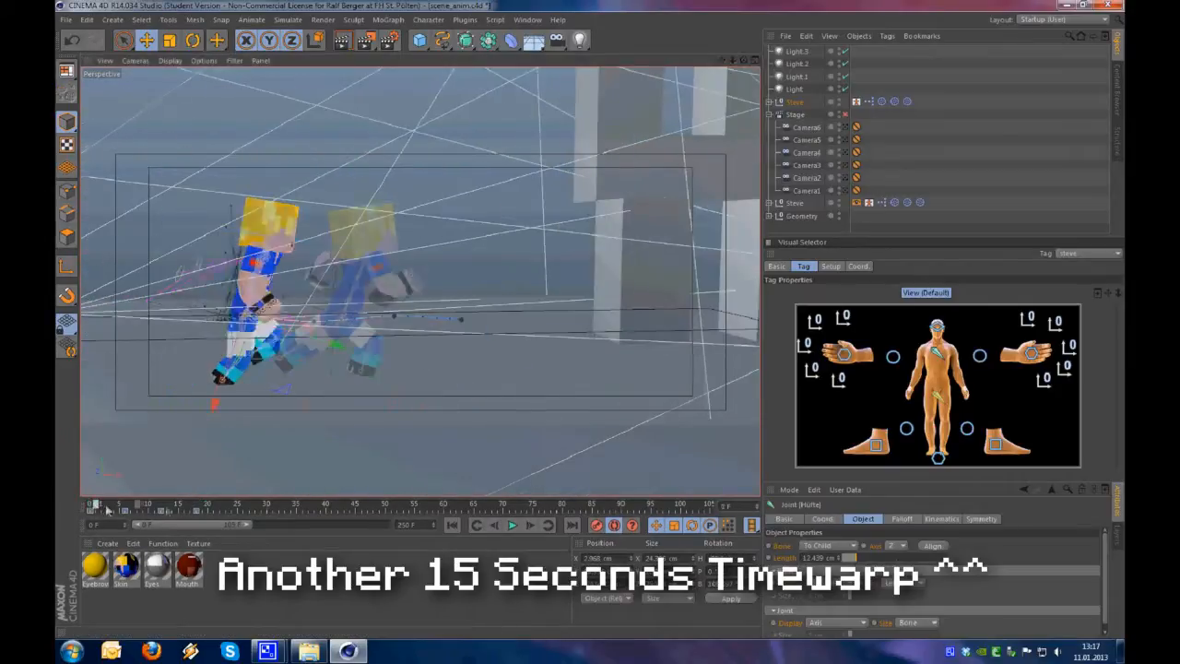
Go to frame 24 and reposition the right leg pole and right hand controllers
{"action": "left_click_drag", "start_coordinate": [90, 505], "coordinate": [232, 505]}
{"action": "left_click", "coordinate": [906, 428]}
{"action": "left_click_drag", "start_coordinate": [362, 290], "coordinate": [414, 322], "text": "alt"}
{"action": "left_click", "coordinate": [844, 353]}
{"action": "key", "text": "e"}
{"action": "left_click_drag", "start_coordinate": [592, 399], "coordinate": [381, 334], "text": "alt"}
Check the left and right foot controllers at the keyframes on frames 6 and 12
{"action": "left_click_drag", "start_coordinate": [232, 505], "coordinate": [125, 511]}
{"action": "left_click", "coordinate": [995, 444]}
{"action": "left_click", "coordinate": [161, 511]}
{"action": "mouse_move", "coordinate": [160, 504]}
{"action": "left_mouse_down"}
{"action": "mouse_move", "coordinate": [89, 505]}
{"action": "mouse_move", "coordinate": [180, 509]}
{"action": "left_mouse_up"}
{"action": "left_click", "coordinate": [125, 510]}
{"action": "left_click", "coordinate": [875, 445]}
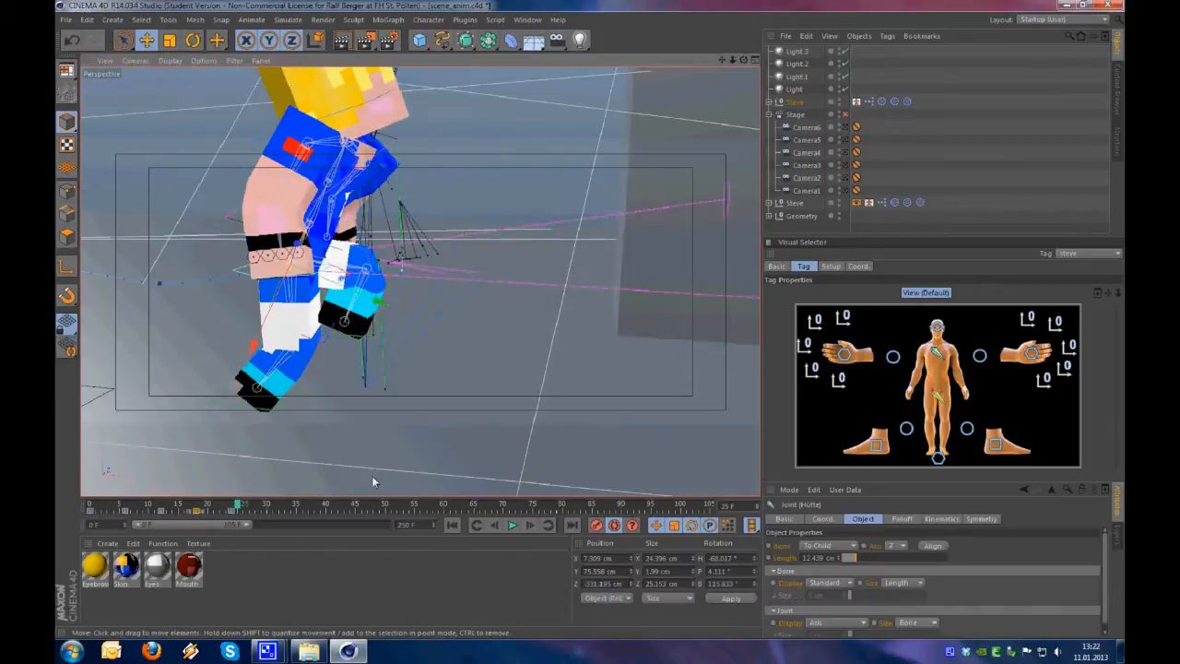
Advance to frame 30 and move the left foot controller ahead of the body for the next stride
{"action": "key", "text": "g"}
{"action": "key", "text": "g"}
{"action": "key", "text": "g"}
{"action": "key", "text": "g"}
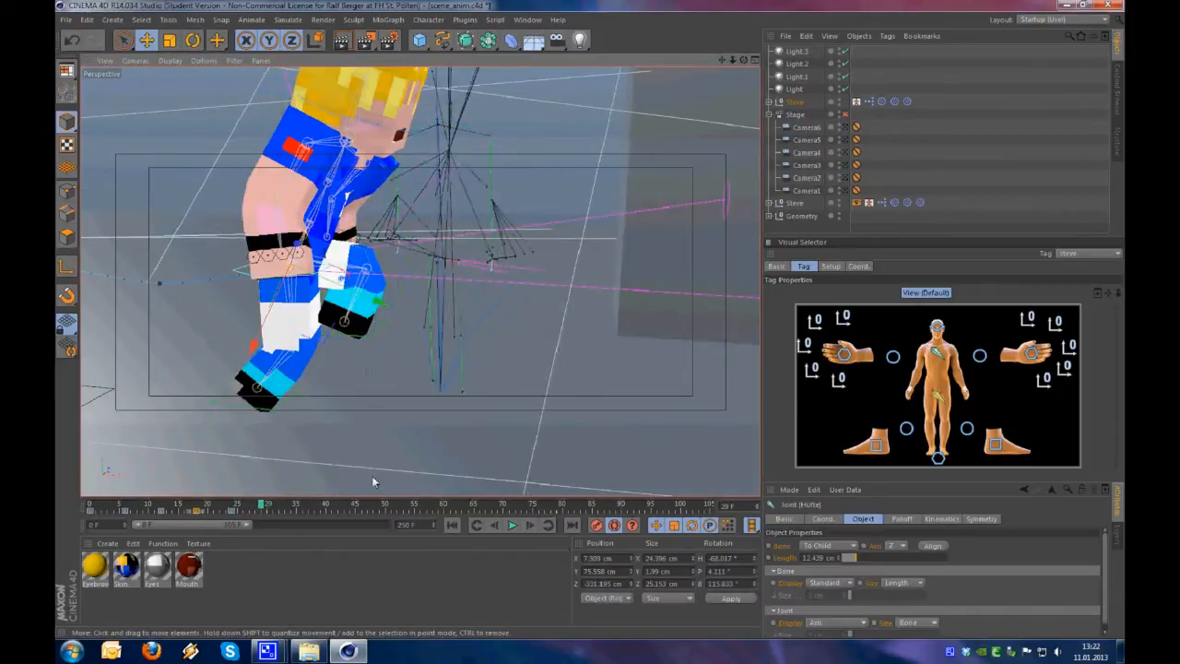
{"action": "key", "text": "g"}
{"action": "left_click_drag", "start_coordinate": [363, 320], "coordinate": [380, 322], "text": "alt"}
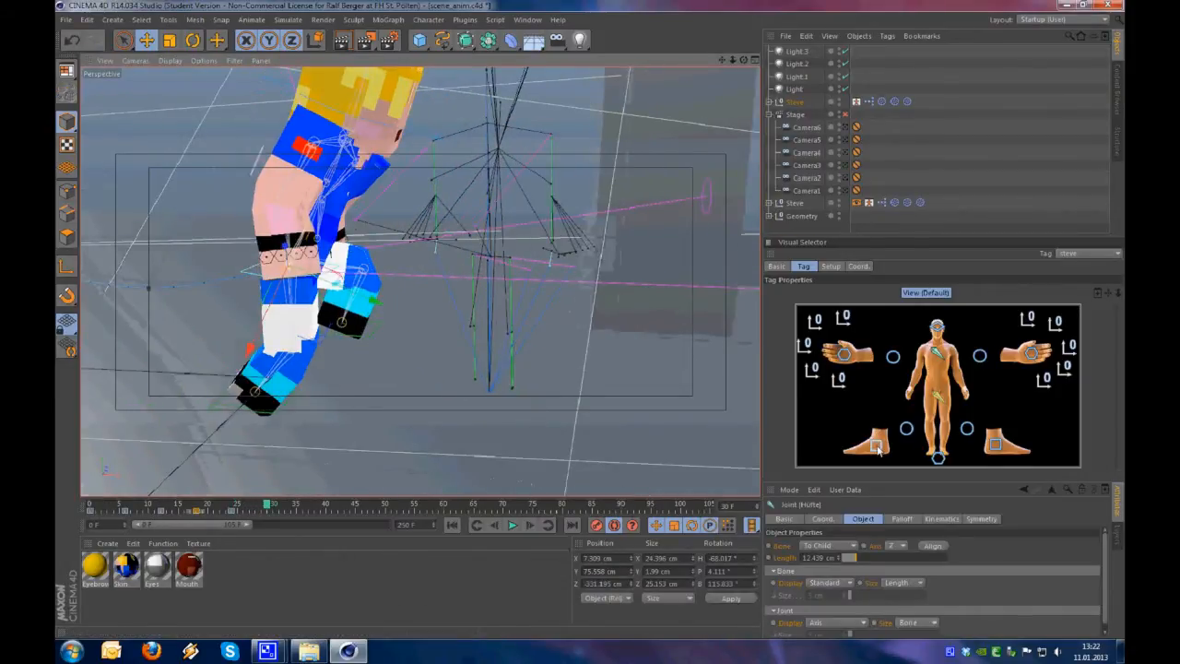
{"action": "left_click", "coordinate": [877, 448]}
{"action": "left_click", "coordinate": [997, 448]}
{"action": "mouse_move", "coordinate": [394, 449]}
{"action": "left_mouse_down"}
{"action": "mouse_move", "coordinate": [454, 451]}
{"action": "mouse_move", "coordinate": [540, 492]}
{"action": "mouse_move", "coordinate": [591, 324]}
{"action": "mouse_move", "coordinate": [386, 442]}
{"action": "left_mouse_up"}
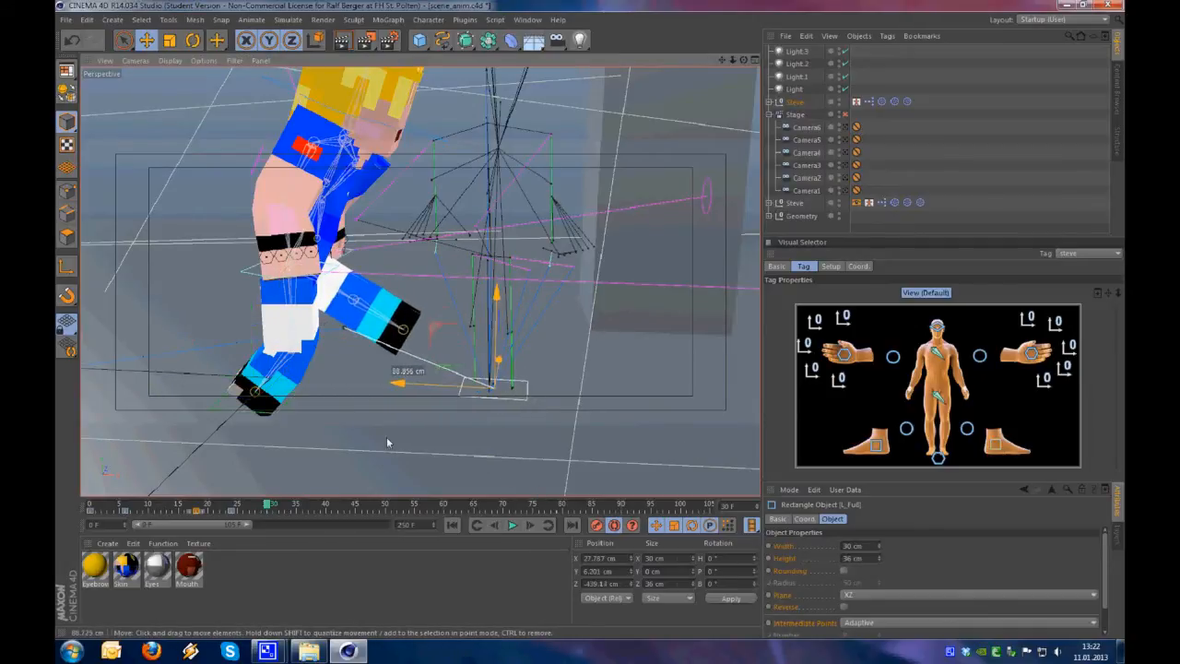
{"action": "left_click_drag", "start_coordinate": [442, 392], "coordinate": [299, 414], "text": "alt"}
{"action": "left_click_drag", "start_coordinate": [500, 409], "coordinate": [543, 406], "text": "alt"}
Rotate the hip and chest controllers to twist Steve's body for the stride at frame 30
{"action": "left_click", "coordinate": [937, 396]}
{"action": "key", "text": "r"}
{"action": "left_click", "coordinate": [937, 352]}
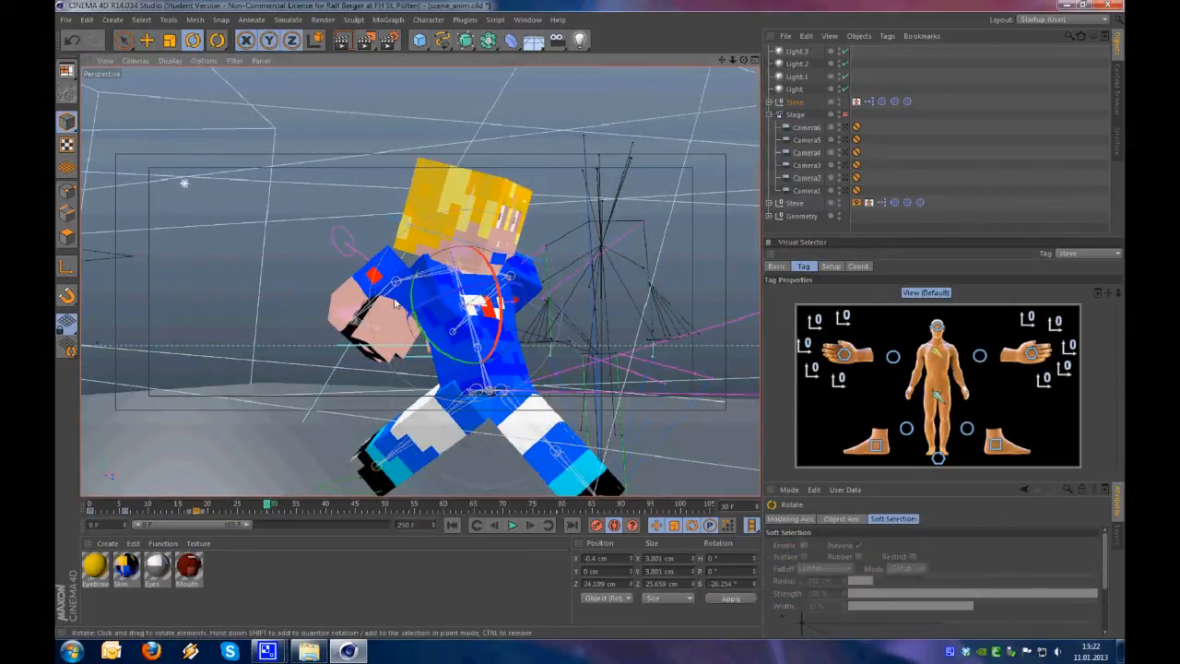
{"action": "left_click_drag", "start_coordinate": [457, 297], "coordinate": [530, 350]}
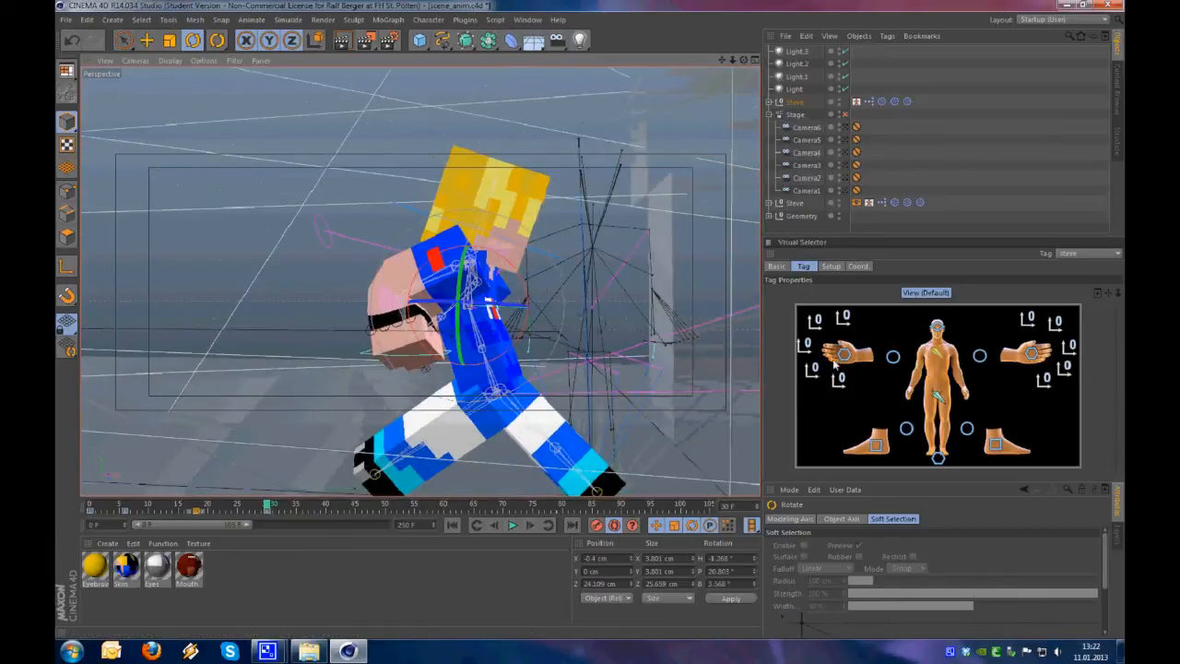
Move the right hand controller forward in front of the body at frame 30
{"action": "left_click", "coordinate": [842, 354]}
{"action": "left_click_drag", "start_coordinate": [430, 392], "coordinate": [516, 355], "text": "alt"}
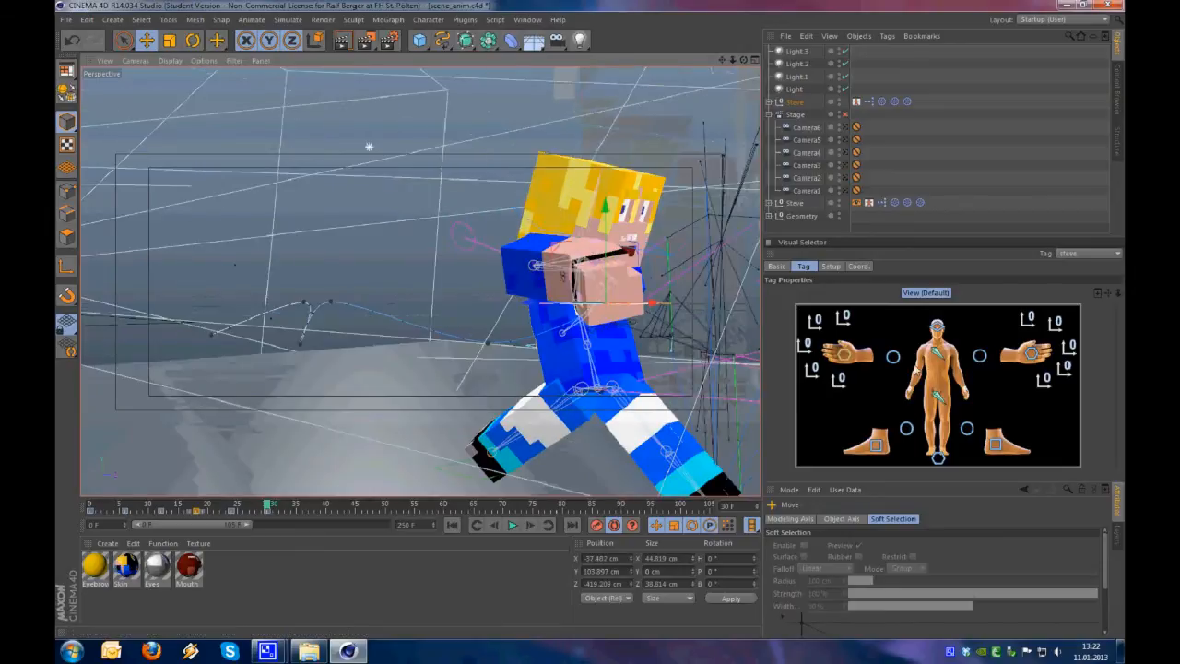
Move the right elbow controller down at frame 30 to adjust the bend of Steve's arm
{"action": "left_click", "coordinate": [893, 356]}
{"action": "left_click_drag", "start_coordinate": [633, 312], "coordinate": [644, 444], "text": "alt"}
{"action": "right_click_drag", "start_coordinate": [709, 354], "coordinate": [673, 359], "text": "alt"}
{"action": "left_click_drag", "start_coordinate": [673, 359], "coordinate": [455, 389], "text": "alt"}
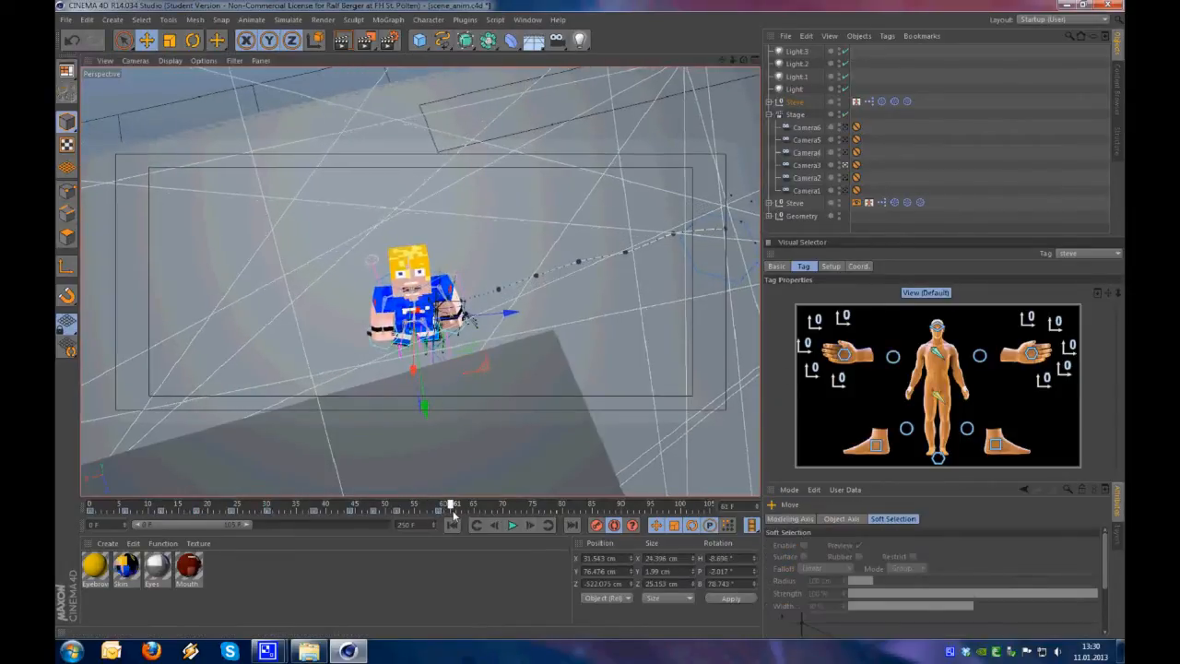
Shorten the preview range to frames 0 to 60 and save the scene
{"action": "left_click_drag", "start_coordinate": [452, 513], "coordinate": [436, 507]}
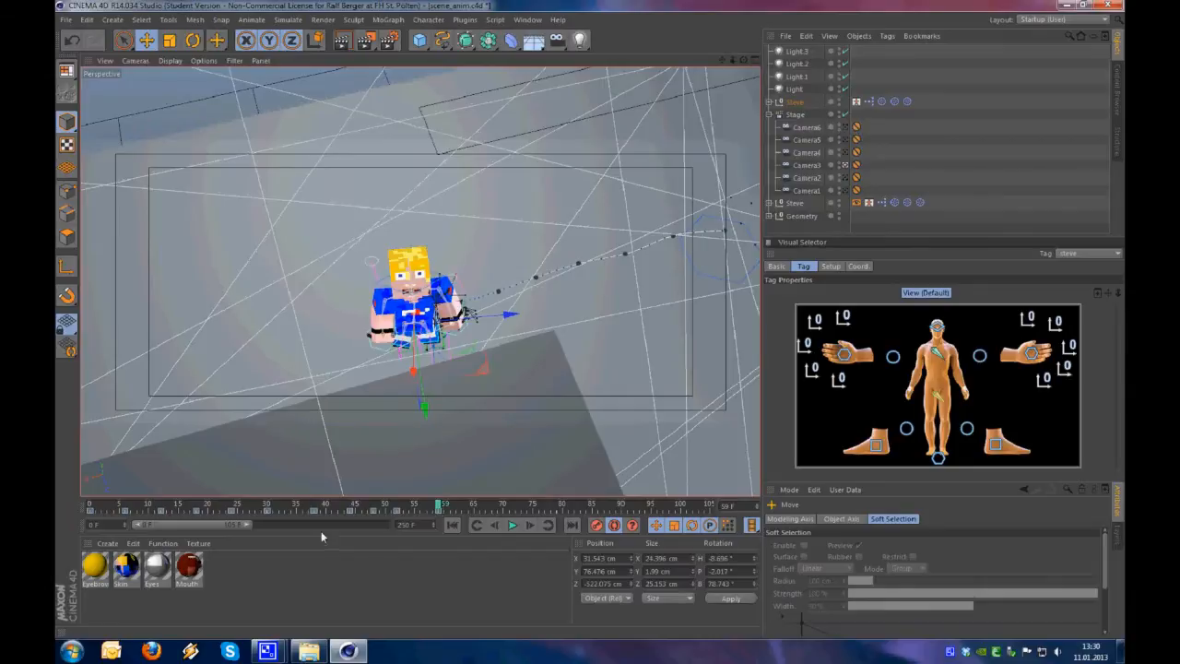
{"action": "left_click_drag", "start_coordinate": [249, 526], "coordinate": [211, 529]}
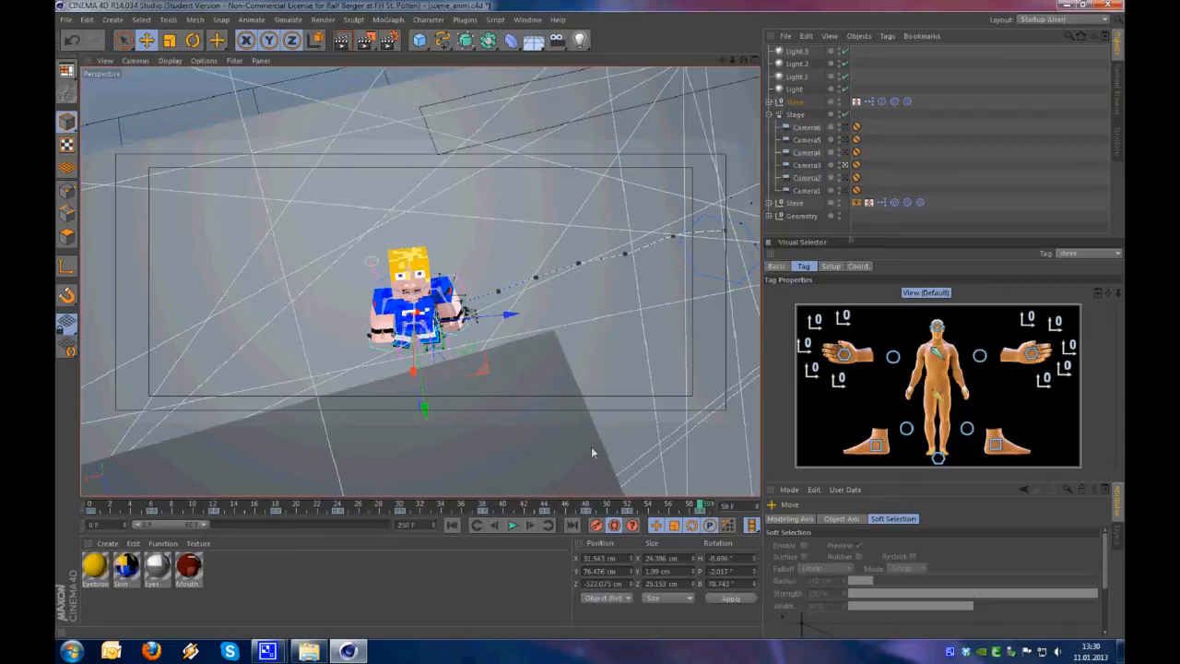
{"action": "left_click", "coordinate": [930, 216]}
{"action": "key", "text": "ctrl+s"}
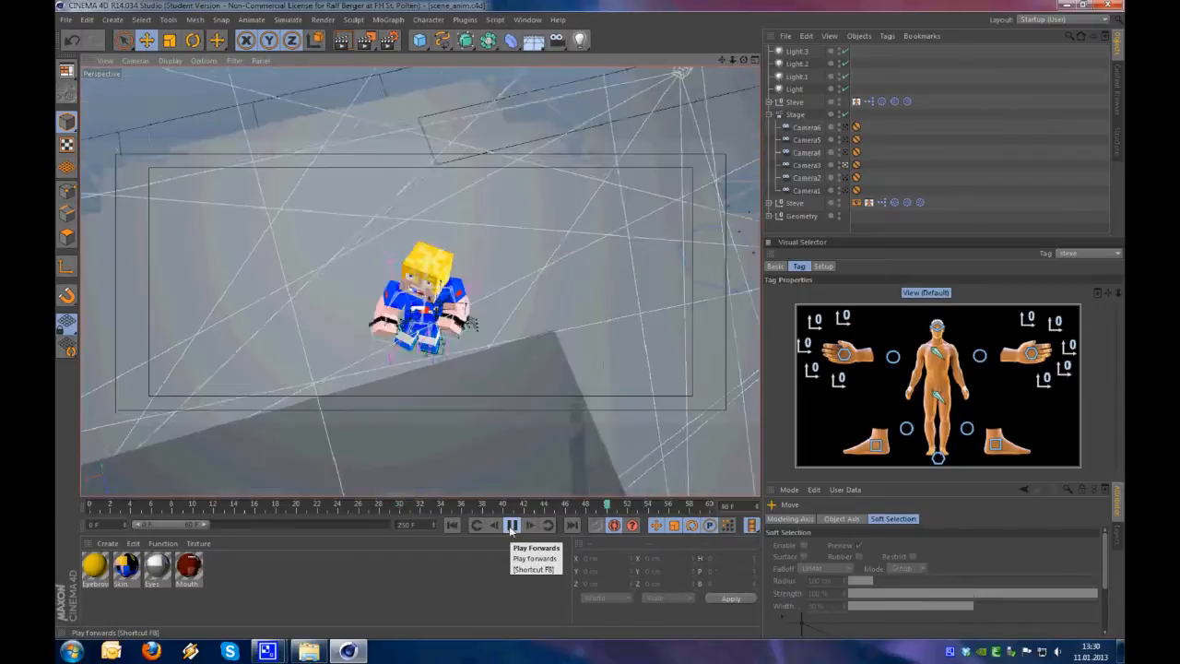
{"action": "left_click", "coordinate": [511, 524]}
Make a QuickTime hardware preview of frames 0 to 60 with H.264 compression
{"action": "left_click", "coordinate": [366, 41]}
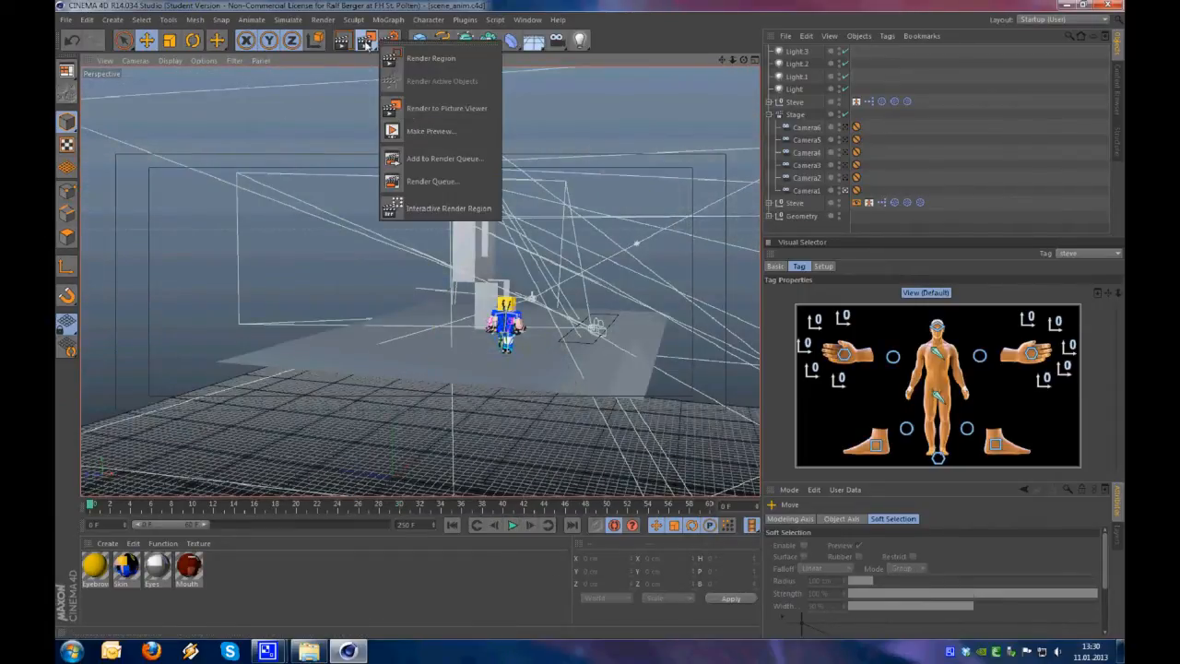
{"action": "left_click", "coordinate": [429, 131]}
{"action": "left_click", "coordinate": [372, 130]}
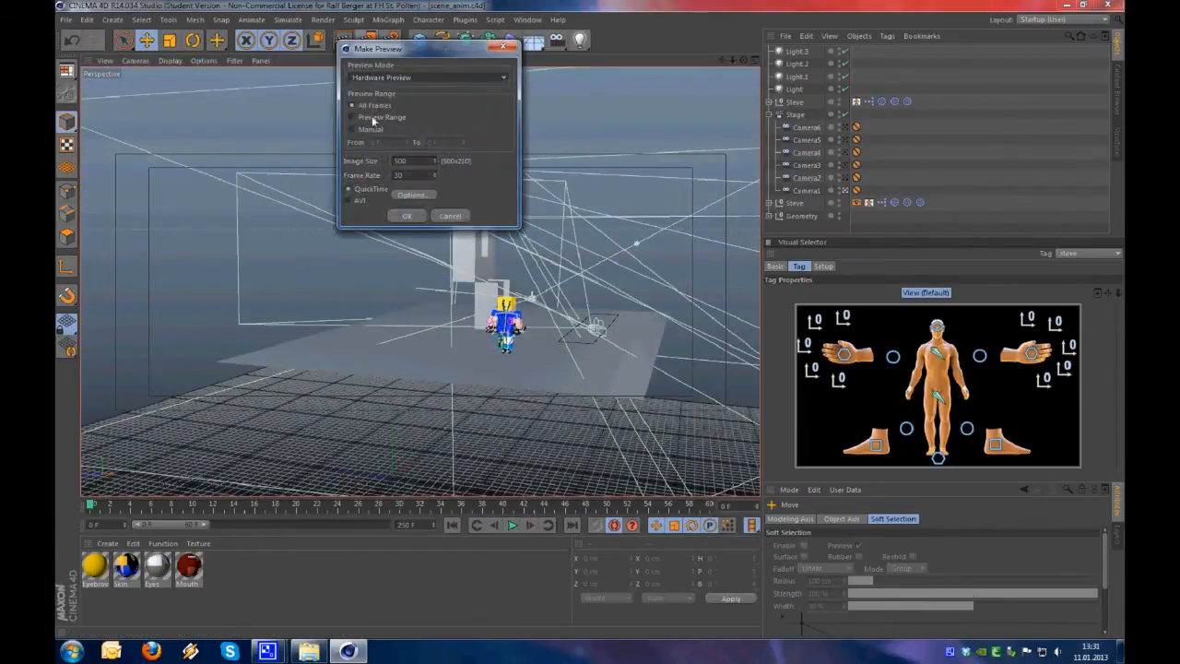
{"action": "left_click_drag", "start_coordinate": [451, 142], "coordinate": [398, 143]}
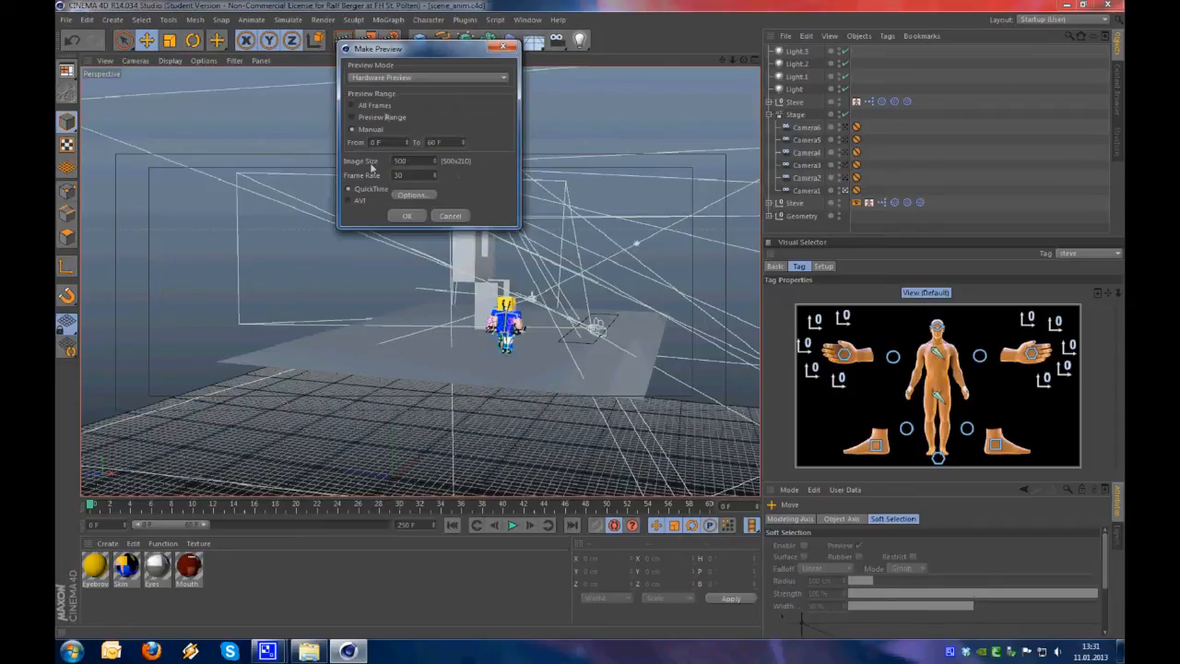
{"action": "left_click", "coordinate": [432, 195]}
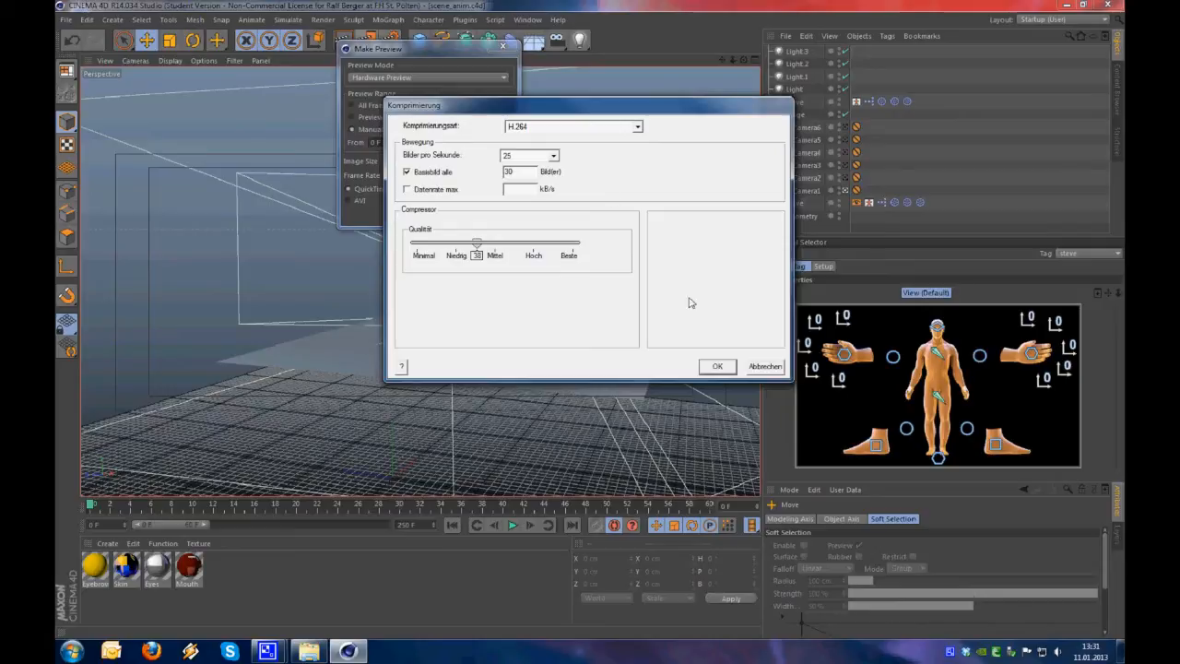
{"action": "left_click", "coordinate": [717, 367]}
{"action": "left_click", "coordinate": [407, 216]}
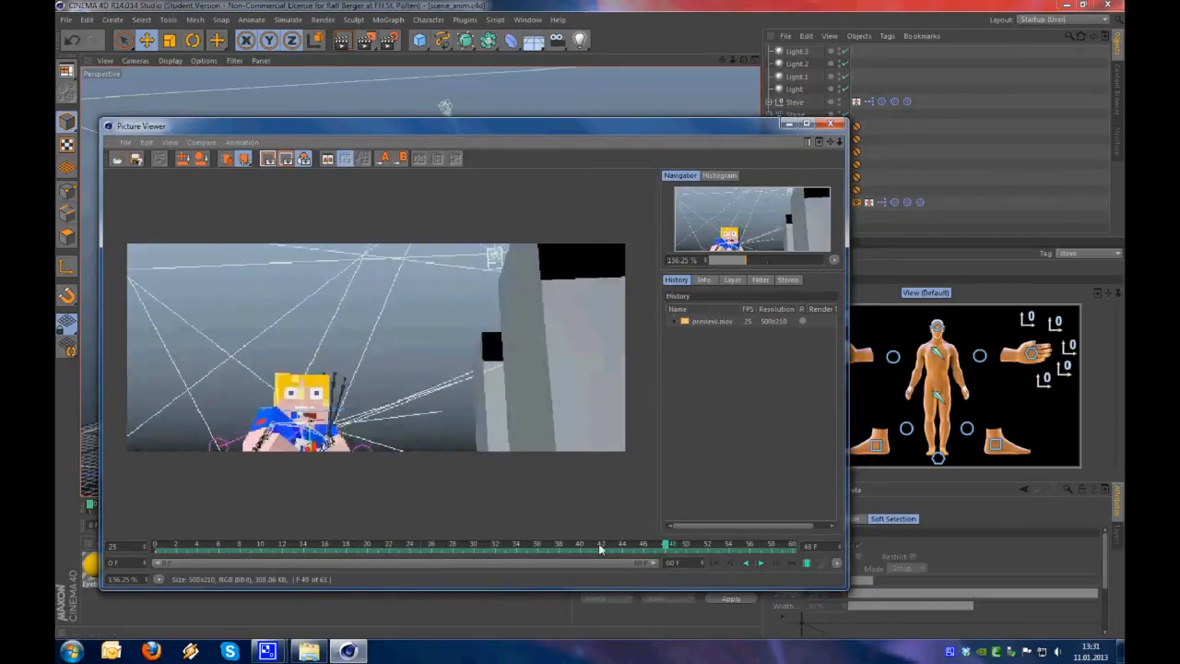
Scrub through the rendered preview movie to review the run, and close the Picture Viewer
{"action": "left_click", "coordinate": [390, 546]}
{"action": "scroll", "coordinate": [447, 454], "scroll_direction": "up", "scroll_amount": 3}
{"action": "left_click_drag", "start_coordinate": [385, 544], "coordinate": [811, 556]}
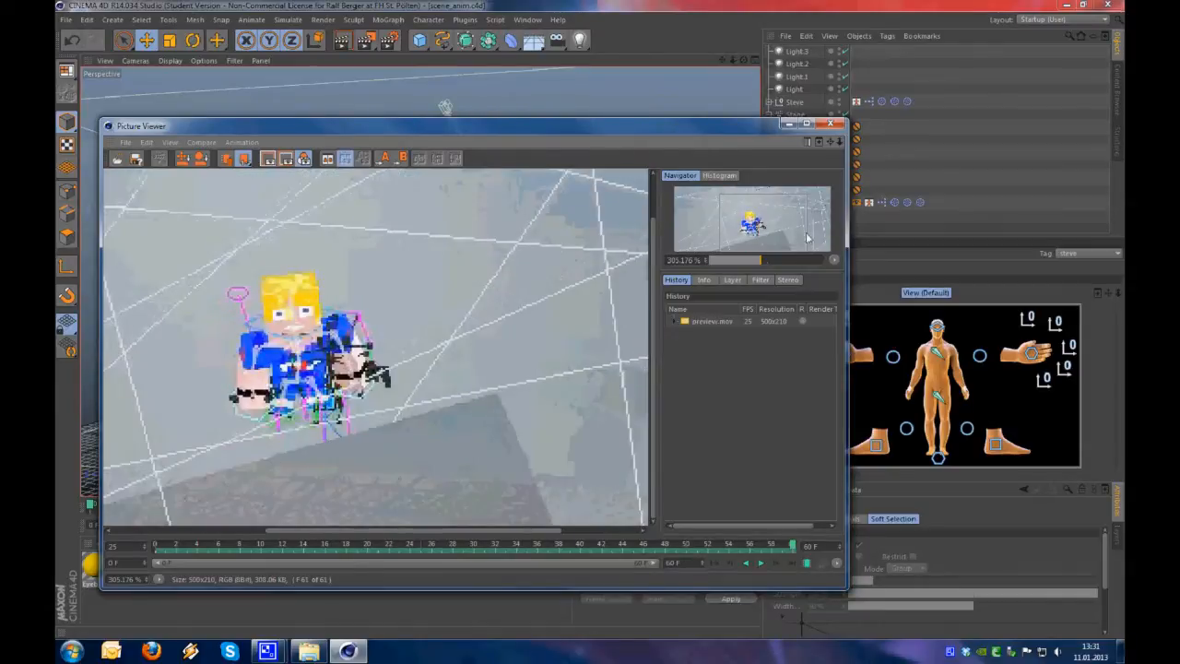
{"action": "left_click", "coordinate": [831, 123]}
Turn off the Stage and Camera1 view, set the preview range to frames 36 to 155, and go to frame 67
{"action": "left_click", "coordinate": [845, 114]}
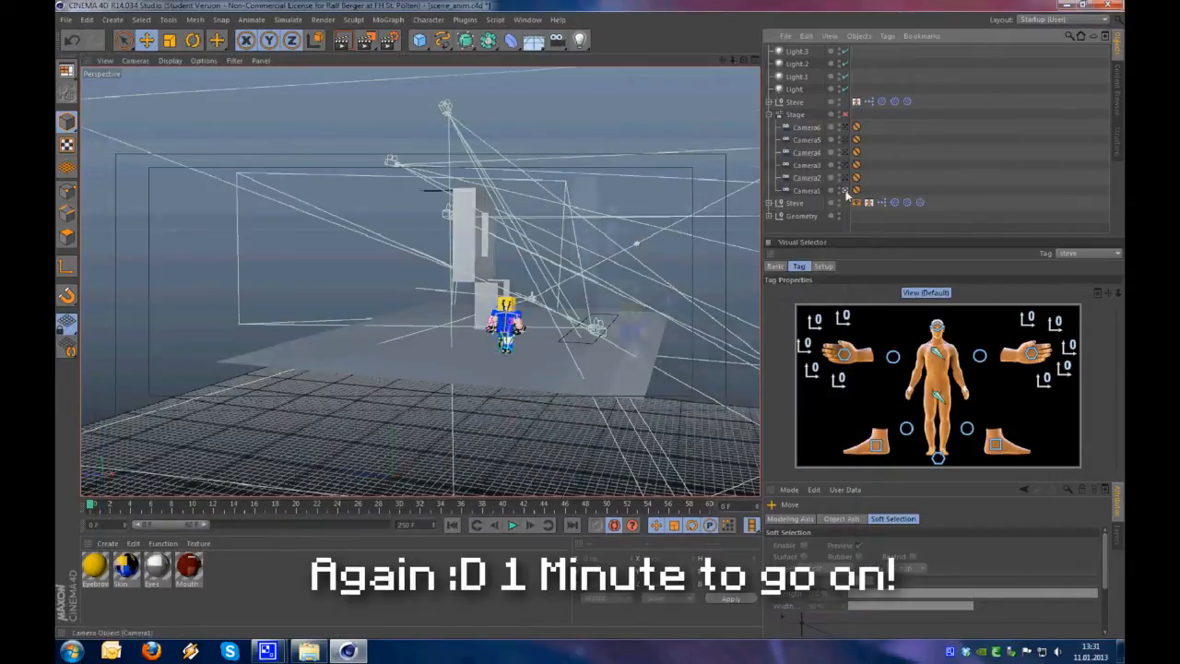
{"action": "left_click", "coordinate": [845, 190]}
{"action": "right_click_drag", "start_coordinate": [324, 445], "coordinate": [360, 428], "text": "alt"}
{"action": "left_click_drag", "start_coordinate": [360, 428], "coordinate": [556, 423], "text": "alt"}
{"action": "left_click_drag", "start_coordinate": [208, 525], "coordinate": [295, 525]}
{"action": "left_click", "coordinate": [251, 505]}
Rotate the hip controller to turn Steve's body at frame 67
{"action": "key", "text": "r"}
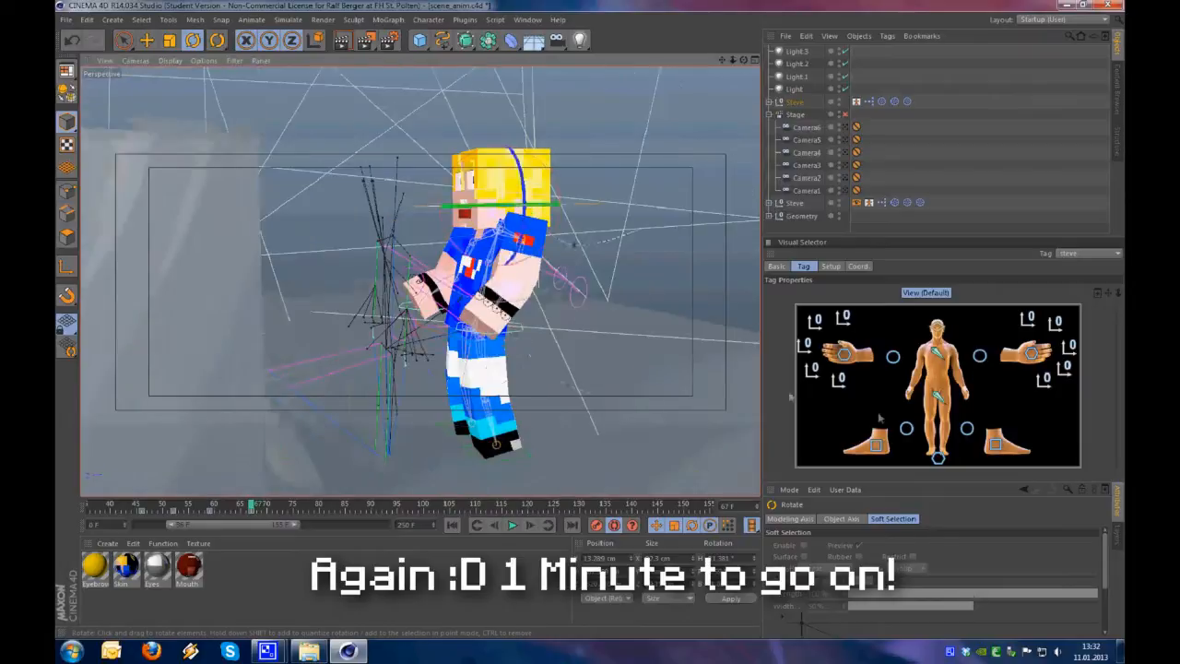
{"action": "left_click", "coordinate": [937, 395]}
{"action": "left_click_drag", "start_coordinate": [464, 294], "coordinate": [498, 308]}
{"action": "left_click_drag", "start_coordinate": [418, 282], "coordinate": [516, 322], "text": "alt"}
{"action": "left_click_drag", "start_coordinate": [553, 369], "coordinate": [577, 280]}
Reposition the left hand and left elbow controllers at frame 67
{"action": "left_click", "coordinate": [1030, 353]}
{"action": "key", "text": "e"}
{"action": "left_click", "coordinate": [980, 356]}
{"action": "left_click_drag", "start_coordinate": [682, 286], "coordinate": [584, 434], "text": "alt"}
Advance to frame 70 and move and rotate the hip controller for the next pose
{"action": "mouse_move", "coordinate": [250, 505]}
{"action": "left_mouse_down"}
{"action": "mouse_move", "coordinate": [215, 505]}
{"action": "mouse_move", "coordinate": [267, 505]}
{"action": "left_mouse_up"}
{"action": "left_click", "coordinate": [937, 395]}
{"action": "left_click_drag", "start_coordinate": [498, 369], "coordinate": [475, 392], "text": "alt"}
{"action": "left_click", "coordinate": [876, 445]}
{"action": "left_click", "coordinate": [938, 395]}
{"action": "key", "text": "r"}
{"action": "left_click_drag", "start_coordinate": [474, 392], "coordinate": [480, 416]}
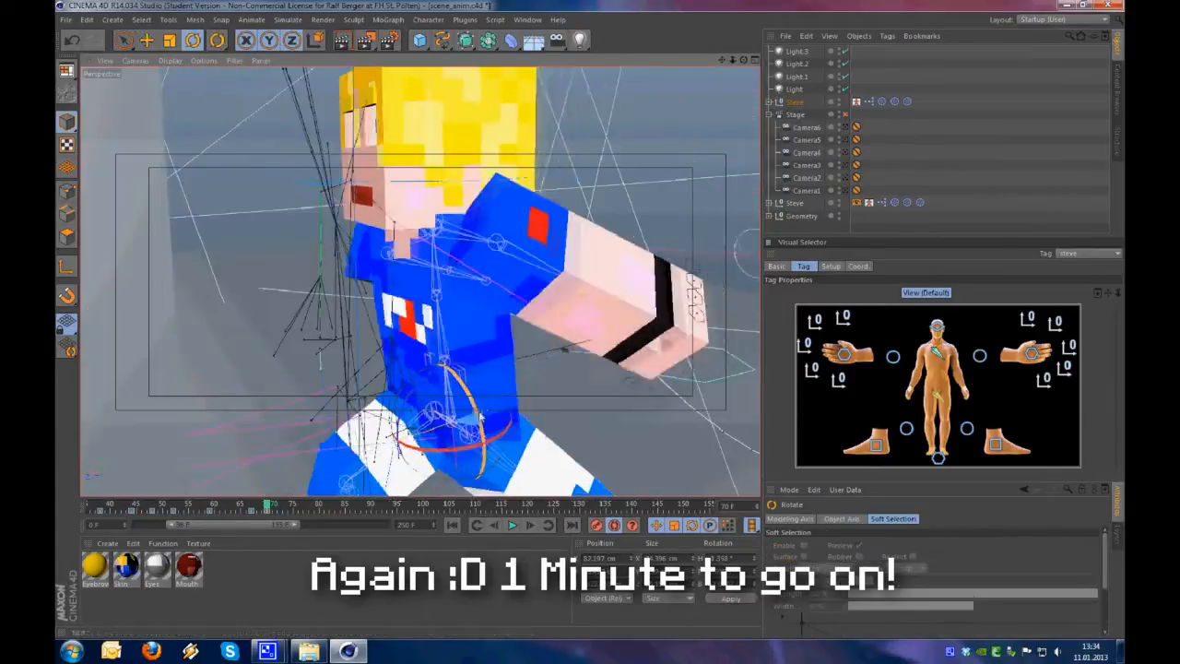
Advance to frame 73, then raise and rotate the hip controller for the jump toward the block
{"action": "scroll", "coordinate": [480, 416], "scroll_direction": "down", "scroll_amount": 5}
{"action": "key", "text": "e"}
{"action": "left_click", "coordinate": [283, 505]}
{"action": "left_click", "coordinate": [938, 396]}
{"action": "left_click_drag", "start_coordinate": [564, 447], "coordinate": [495, 309]}
{"action": "key", "text": "r"}
{"action": "left_click_drag", "start_coordinate": [426, 232], "coordinate": [461, 232]}
Position the left foot, left knee and right foot controllers for the jump pose at frame 73
{"action": "left_click", "coordinate": [995, 444]}
{"action": "key", "text": "e"}
{"action": "left_click_drag", "start_coordinate": [692, 377], "coordinate": [481, 220]}
{"action": "left_click_drag", "start_coordinate": [481, 219], "coordinate": [544, 242], "text": "alt"}
{"action": "left_click", "coordinate": [967, 427]}
{"action": "left_click_drag", "start_coordinate": [588, 357], "coordinate": [613, 378]}
{"action": "left_click", "coordinate": [871, 446]}
{"action": "left_click_drag", "start_coordinate": [318, 415], "coordinate": [369, 350], "text": "alt"}
Stretch the right hand controller forward toward the block and adjust the elbow controller at frame 73
{"action": "left_click", "coordinate": [843, 354]}
{"action": "left_click_drag", "start_coordinate": [434, 392], "coordinate": [205, 313]}
{"action": "left_click_drag", "start_coordinate": [304, 369], "coordinate": [480, 341], "text": "alt"}
{"action": "left_click_drag", "start_coordinate": [230, 305], "coordinate": [203, 267]}
{"action": "left_click_drag", "start_coordinate": [442, 350], "coordinate": [239, 359], "text": "alt"}
{"action": "left_click_drag", "start_coordinate": [221, 258], "coordinate": [185, 249]}
{"action": "left_click_drag", "start_coordinate": [322, 359], "coordinate": [442, 351], "text": "alt"}
{"action": "left_click", "coordinate": [979, 356]}
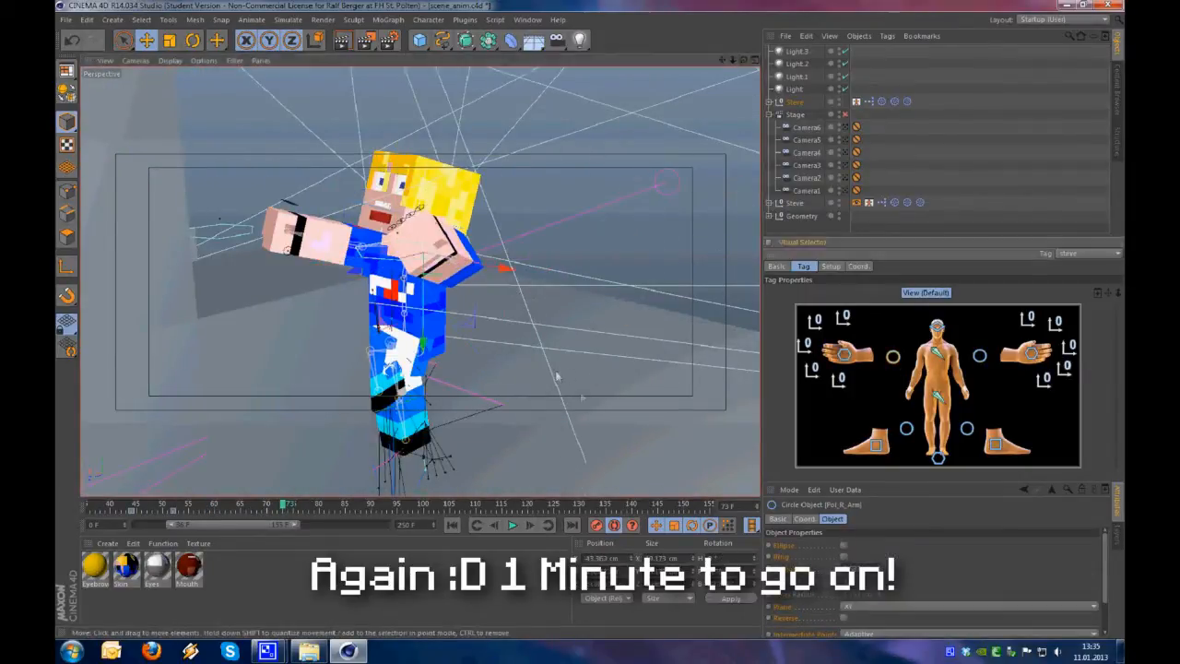
{"action": "left_click_drag", "start_coordinate": [556, 374], "coordinate": [442, 396], "text": "alt"}
Rotate the head controller to turn Steve's head at frame 73
{"action": "left_click", "coordinate": [937, 327]}
{"action": "key", "text": "r"}
{"action": "left_click_drag", "start_coordinate": [506, 239], "coordinate": [537, 235]}
{"action": "left_click_drag", "start_coordinate": [537, 132], "coordinate": [480, 102], "text": "alt"}
Shift the hand controller's keyframes to a later point on the timeline
{"action": "left_click_drag", "start_coordinate": [284, 505], "coordinate": [236, 513]}
{"action": "left_click", "coordinate": [843, 354]}
{"action": "mouse_move", "coordinate": [253, 511]}
{"action": "left_mouse_down"}
{"action": "mouse_move", "coordinate": [243, 512]}
{"action": "mouse_move", "coordinate": [272, 513]}
{"action": "left_mouse_up"}
{"action": "left_click_drag", "start_coordinate": [277, 506], "coordinate": [325, 509]}
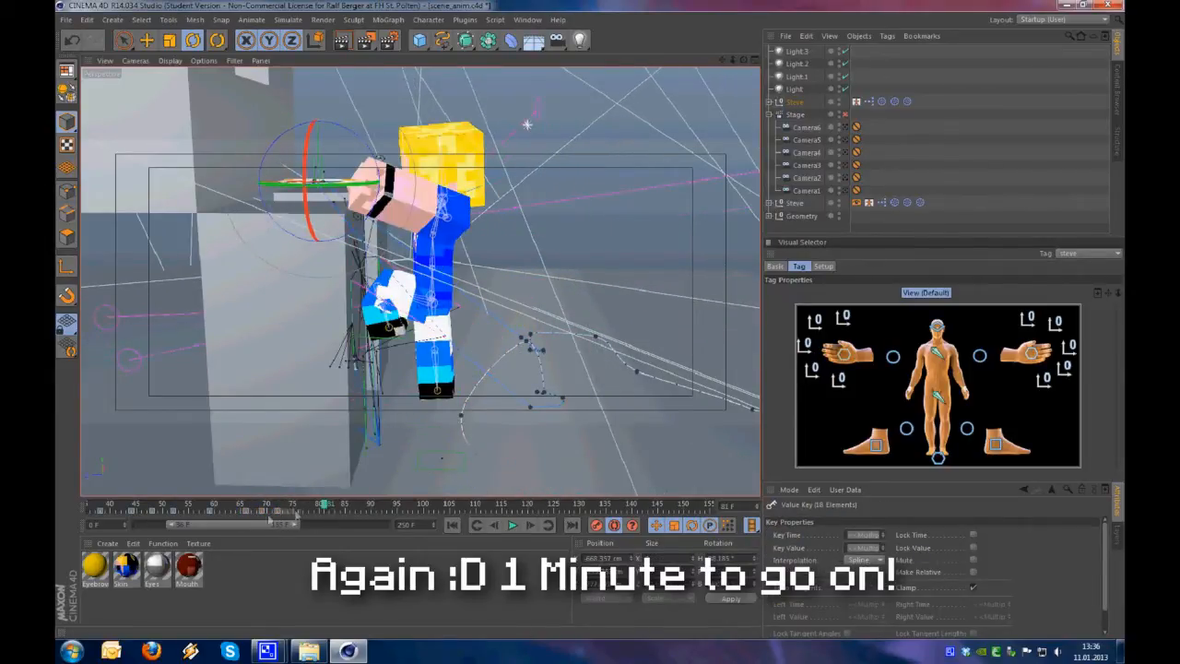
Scrub and play through the jump between about frames 65 and 87, checking the hip and foot controllers' keyframes
{"action": "left_click_drag", "start_coordinate": [253, 507], "coordinate": [330, 514]}
{"action": "left_click", "coordinate": [936, 397]}
{"action": "left_click", "coordinate": [875, 446], "text": "shift"}
{"action": "left_click", "coordinate": [993, 448], "text": "shift"}
{"action": "left_click_drag", "start_coordinate": [330, 513], "coordinate": [356, 513]}
{"action": "left_click_drag", "start_coordinate": [241, 507], "coordinate": [290, 508]}
{"action": "left_click", "coordinate": [512, 525]}
{"action": "left_click", "coordinate": [512, 526]}
Retime the hip and knee controllers' keyframes to frame 76
{"action": "left_click", "coordinate": [936, 397]}
{"action": "left_click", "coordinate": [309, 513]}
{"action": "left_click", "coordinate": [967, 427]}
{"action": "left_click", "coordinate": [906, 428], "text": "shift"}
{"action": "left_click", "coordinate": [147, 41]}
{"action": "mouse_move", "coordinate": [310, 508]}
{"action": "left_mouse_down"}
{"action": "mouse_move", "coordinate": [257, 513]}
{"action": "mouse_move", "coordinate": [298, 513]}
{"action": "left_mouse_up"}
Nudge the left foot controller's position around frames 74 to 76
{"action": "left_click", "coordinate": [995, 447]}
{"action": "left_click", "coordinate": [308, 511]}
{"action": "left_click_drag", "start_coordinate": [484, 429], "coordinate": [479, 436]}
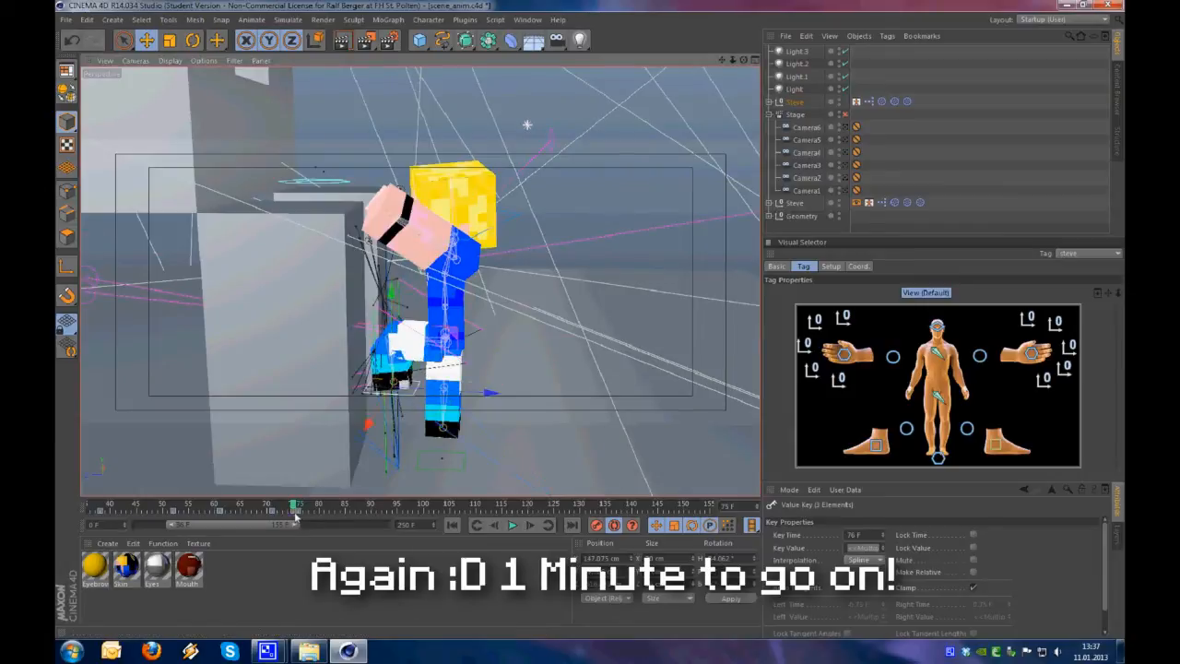
{"action": "left_click_drag", "start_coordinate": [294, 509], "coordinate": [289, 509]}
{"action": "left_click_drag", "start_coordinate": [518, 348], "coordinate": [512, 352]}
Advance to frame 84 and move and rotate the hip controller for the landing against the block
{"action": "left_click_drag", "start_coordinate": [288, 505], "coordinate": [330, 502]}
{"action": "left_click", "coordinate": [937, 396]}
{"action": "scroll", "coordinate": [480, 295], "scroll_direction": "up", "scroll_amount": 3}
{"action": "middle_click_drag", "start_coordinate": [481, 292], "coordinate": [484, 375], "text": "alt"}
{"action": "key", "text": "r"}
{"action": "left_click_drag", "start_coordinate": [487, 371], "coordinate": [434, 288]}
Place the right hand controller on the top of the block at frame 84
{"action": "key", "text": "e"}
{"action": "left_click", "coordinate": [844, 354]}
{"action": "left_click_drag", "start_coordinate": [527, 308], "coordinate": [424, 379], "text": "alt"}
{"action": "left_click_drag", "start_coordinate": [423, 379], "coordinate": [276, 424], "text": "alt"}
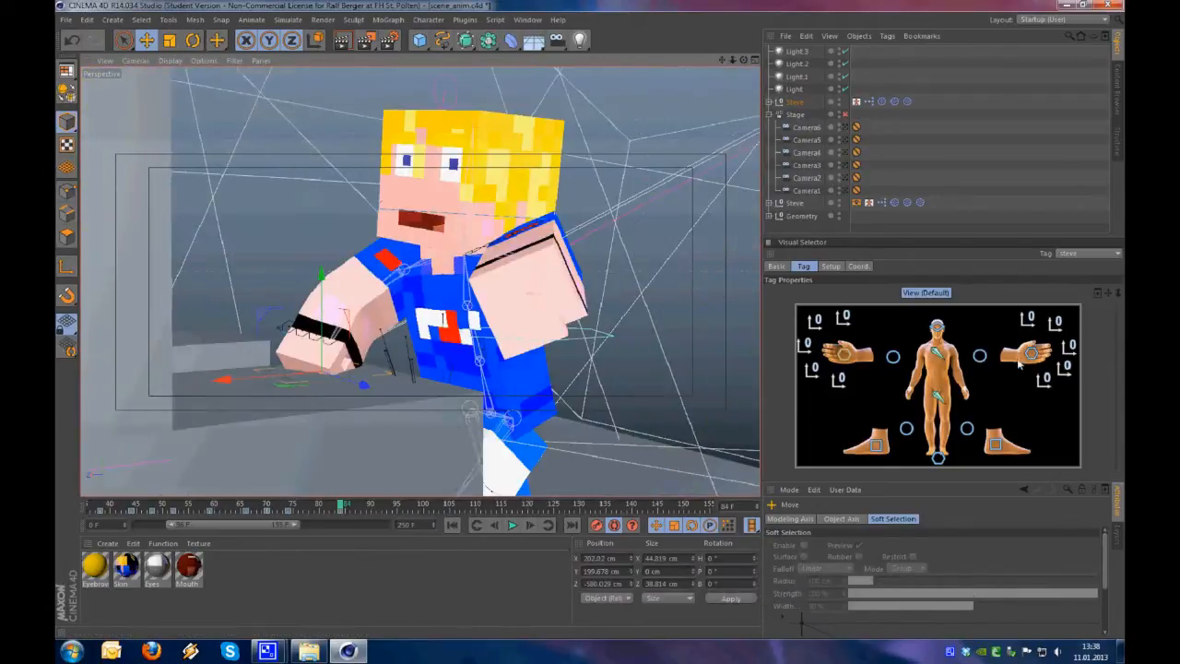
Place the left hand controller on the block beside the right hand at frame 84
{"action": "left_click", "coordinate": [1023, 360]}
{"action": "left_click_drag", "start_coordinate": [502, 387], "coordinate": [337, 386], "text": "alt"}
{"action": "left_click_drag", "start_coordinate": [286, 330], "coordinate": [414, 414]}
{"action": "left_click_drag", "start_coordinate": [396, 374], "coordinate": [333, 360]}
{"action": "left_click_drag", "start_coordinate": [323, 293], "coordinate": [332, 367]}
{"action": "left_click_drag", "start_coordinate": [292, 297], "coordinate": [749, 376]}
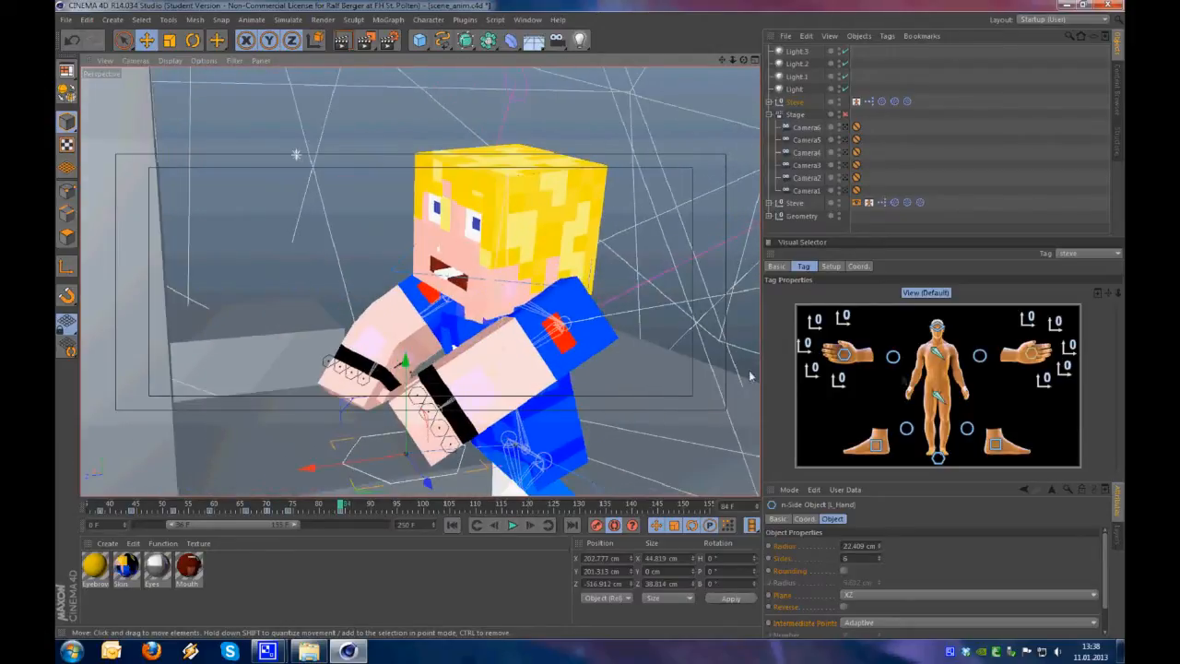
Shift the hip controller and rotate the chest controller to lean Steve over the block at frame 84
{"action": "left_click", "coordinate": [938, 398]}
{"action": "key", "text": "e"}
{"action": "left_click_drag", "start_coordinate": [522, 390], "coordinate": [649, 389], "text": "alt"}
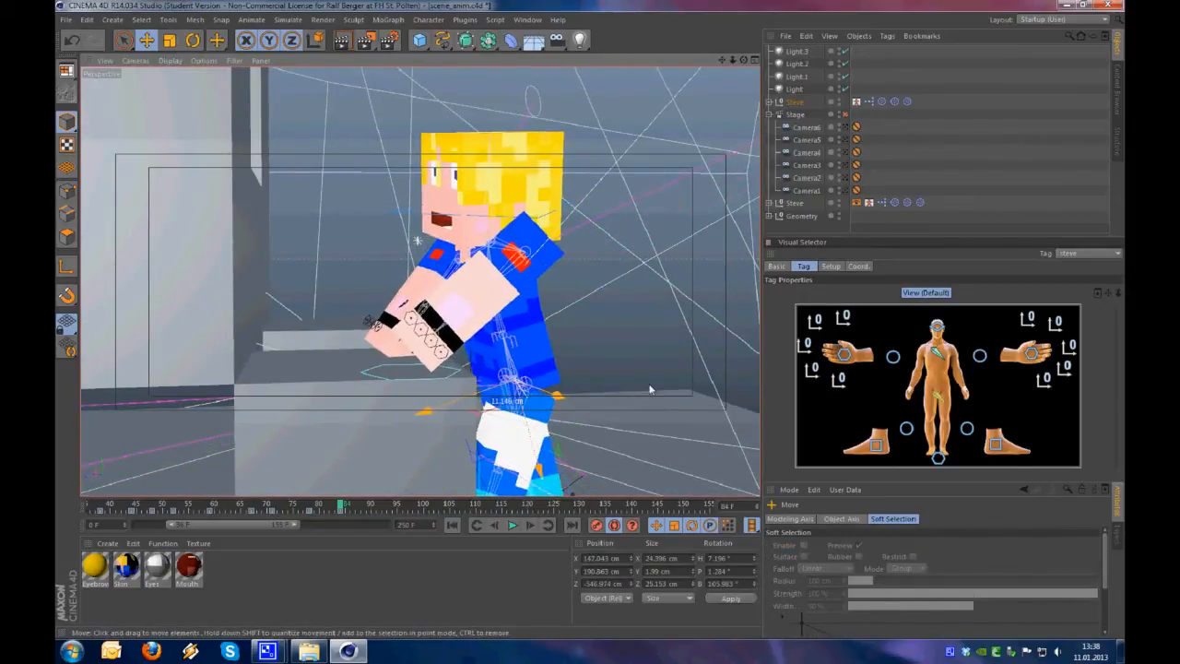
{"action": "left_click", "coordinate": [937, 353]}
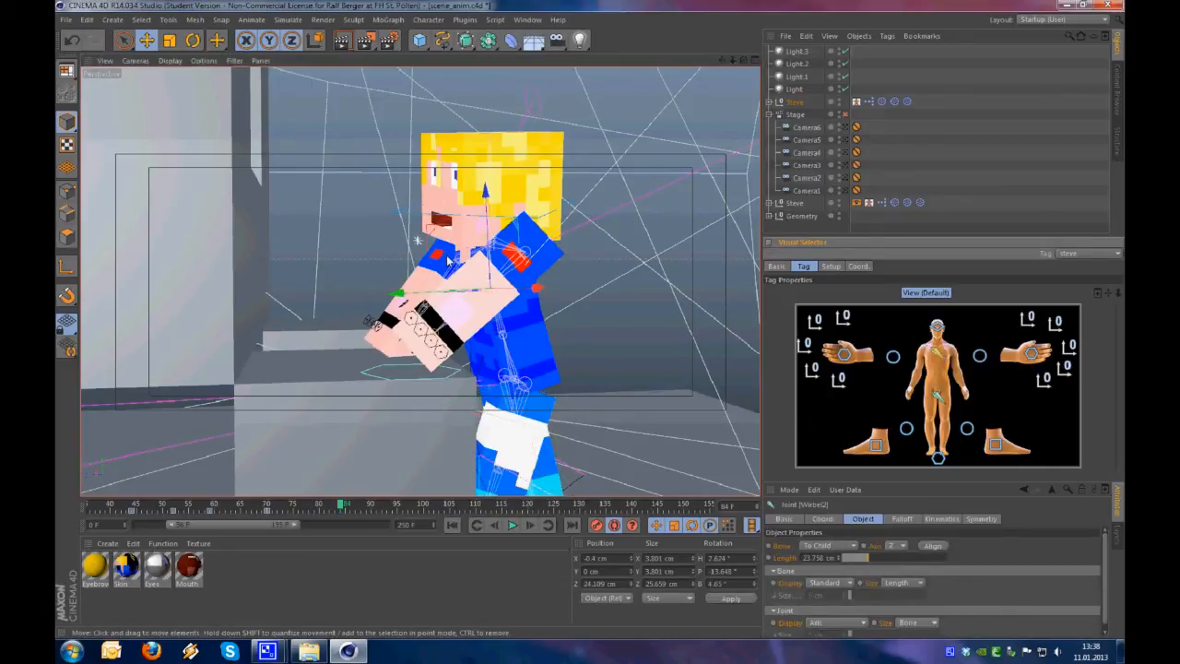
{"action": "key", "text": "r"}
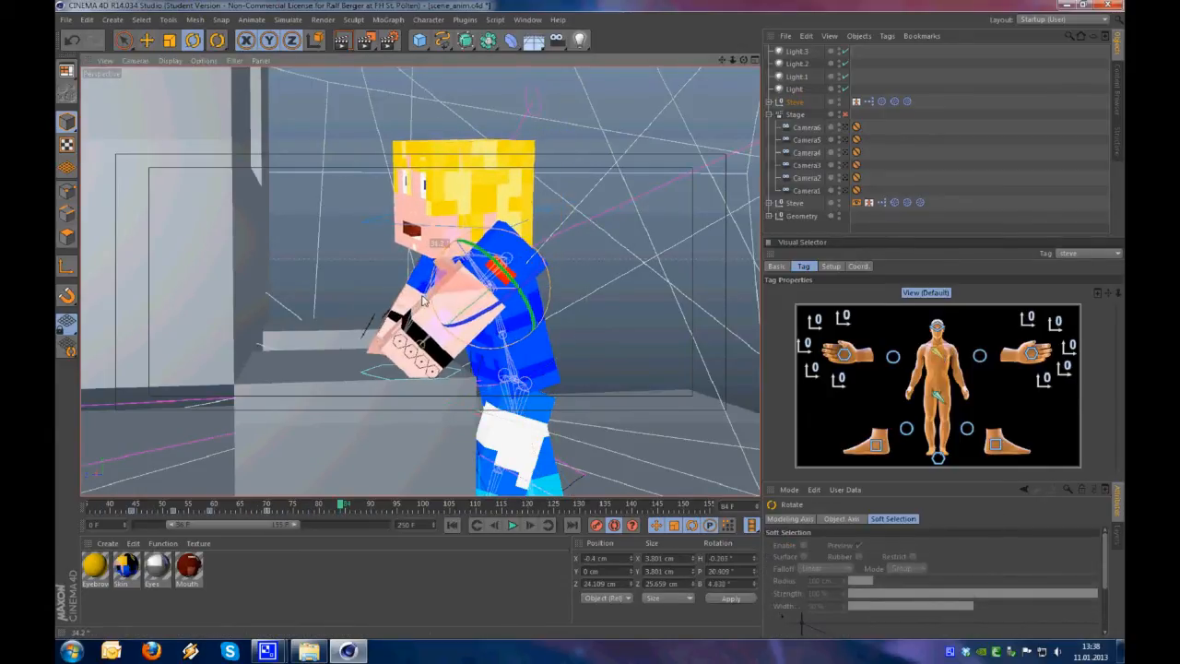
{"action": "left_click_drag", "start_coordinate": [562, 364], "coordinate": [595, 256], "text": "alt"}
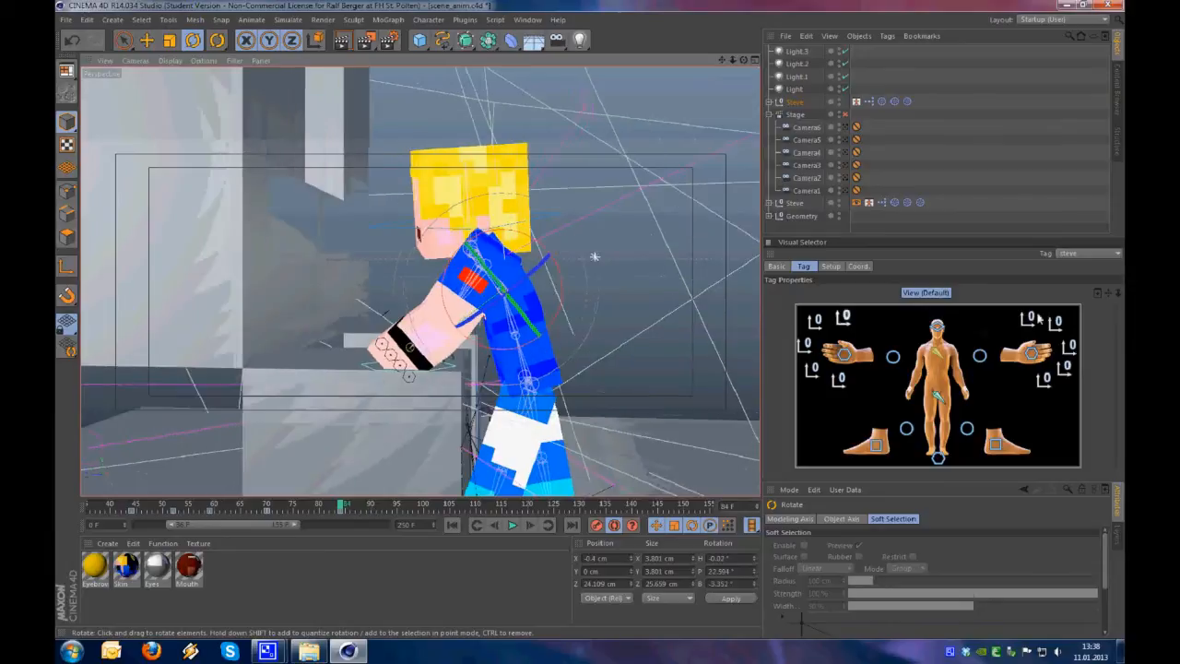
Rotate the head controller so that Steve looks down at the block at frame 84
{"action": "left_click", "coordinate": [938, 325]}
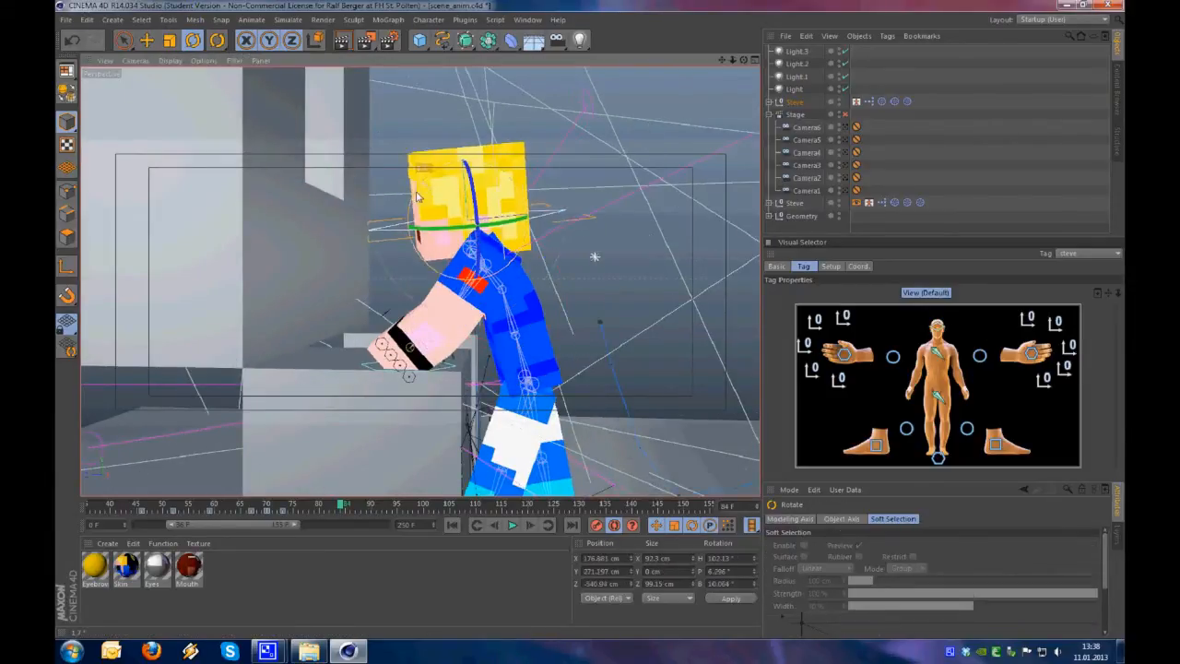
{"action": "left_click_drag", "start_coordinate": [416, 197], "coordinate": [405, 211]}
{"action": "left_click_drag", "start_coordinate": [509, 333], "coordinate": [538, 354], "text": "alt"}
{"action": "left_click_drag", "start_coordinate": [426, 214], "coordinate": [432, 216]}
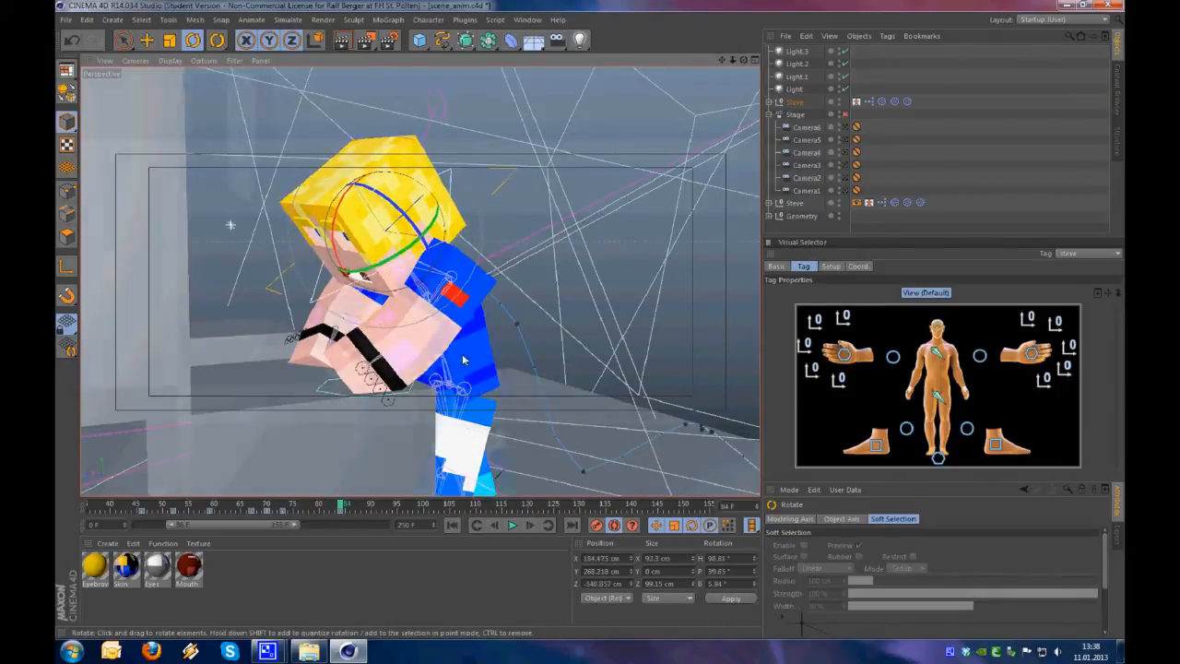
{"action": "left_click_drag", "start_coordinate": [492, 352], "coordinate": [413, 332], "text": "alt"}
Move the hip controller to bring Steve's body closer to the block at frame 84
{"action": "left_click", "coordinate": [936, 395]}
{"action": "key", "text": "e"}
{"action": "left_click_drag", "start_coordinate": [506, 396], "coordinate": [464, 403], "text": "alt"}
{"action": "middle_click_drag", "start_coordinate": [464, 402], "coordinate": [485, 387], "text": "alt"}
{"action": "left_click_drag", "start_coordinate": [544, 294], "coordinate": [521, 304], "text": "alt"}
{"action": "left_click_drag", "start_coordinate": [520, 449], "coordinate": [497, 429]}
Tilt the hip controller forward and raise it to lift Steve up over his hands at frame 84
{"action": "key", "text": "r"}
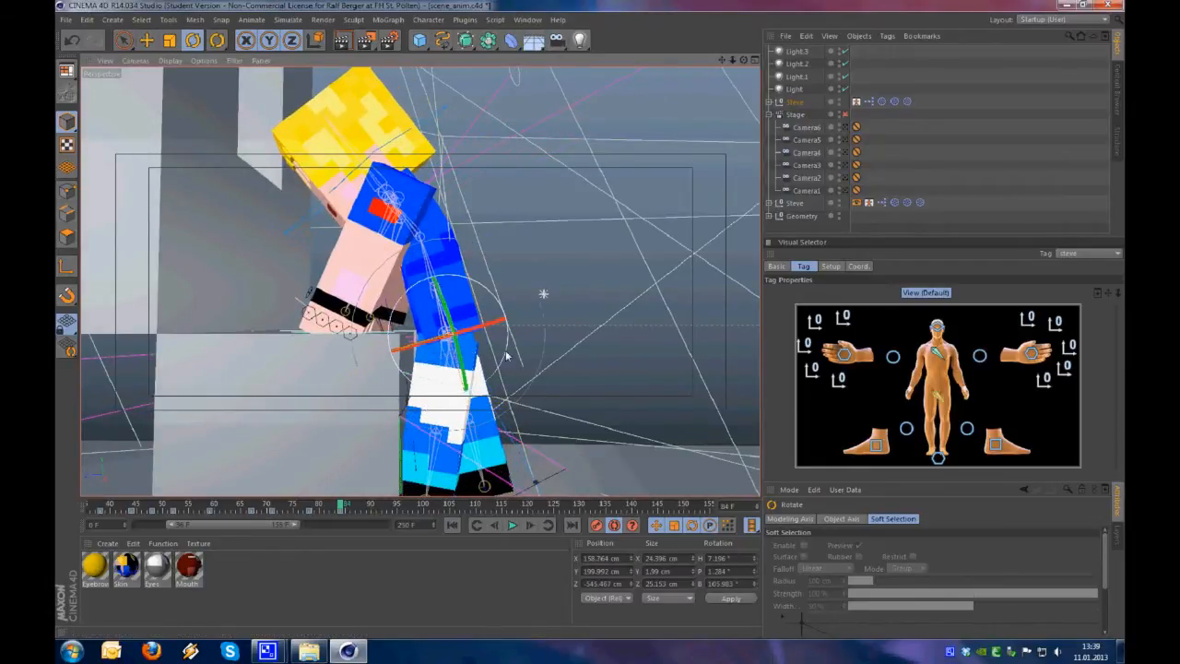
{"action": "left_click_drag", "start_coordinate": [507, 360], "coordinate": [513, 329]}
{"action": "key", "text": "e"}
{"action": "left_click_drag", "start_coordinate": [512, 432], "coordinate": [518, 398]}
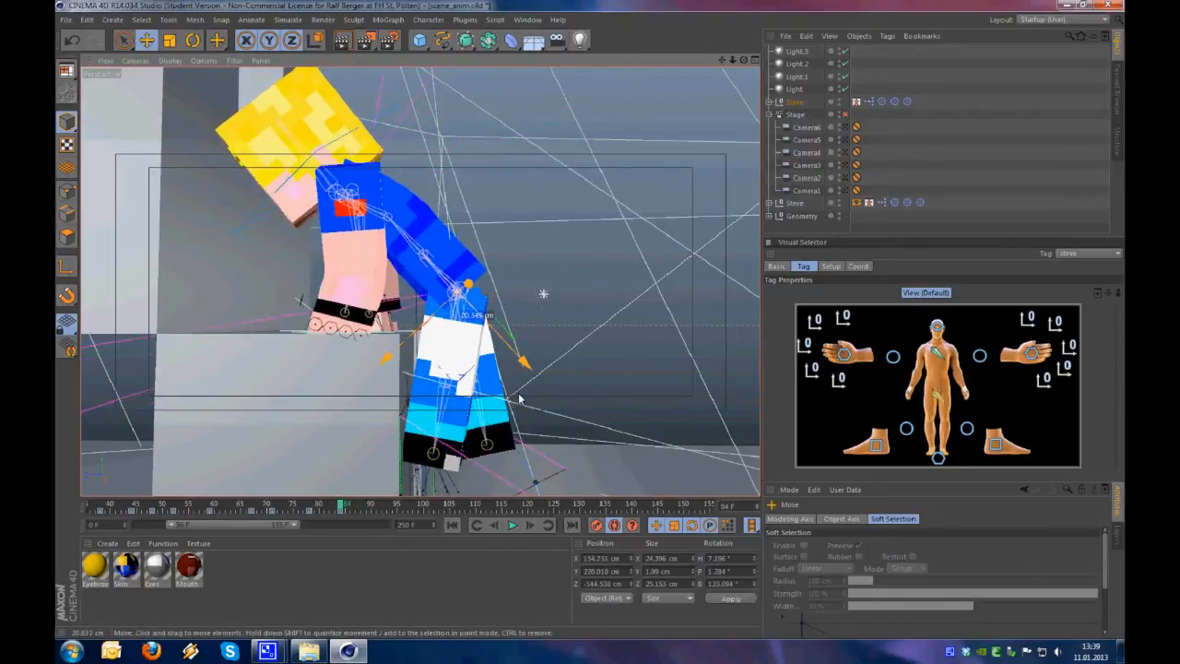
{"action": "left_click_drag", "start_coordinate": [367, 350], "coordinate": [264, 355], "text": "alt"}
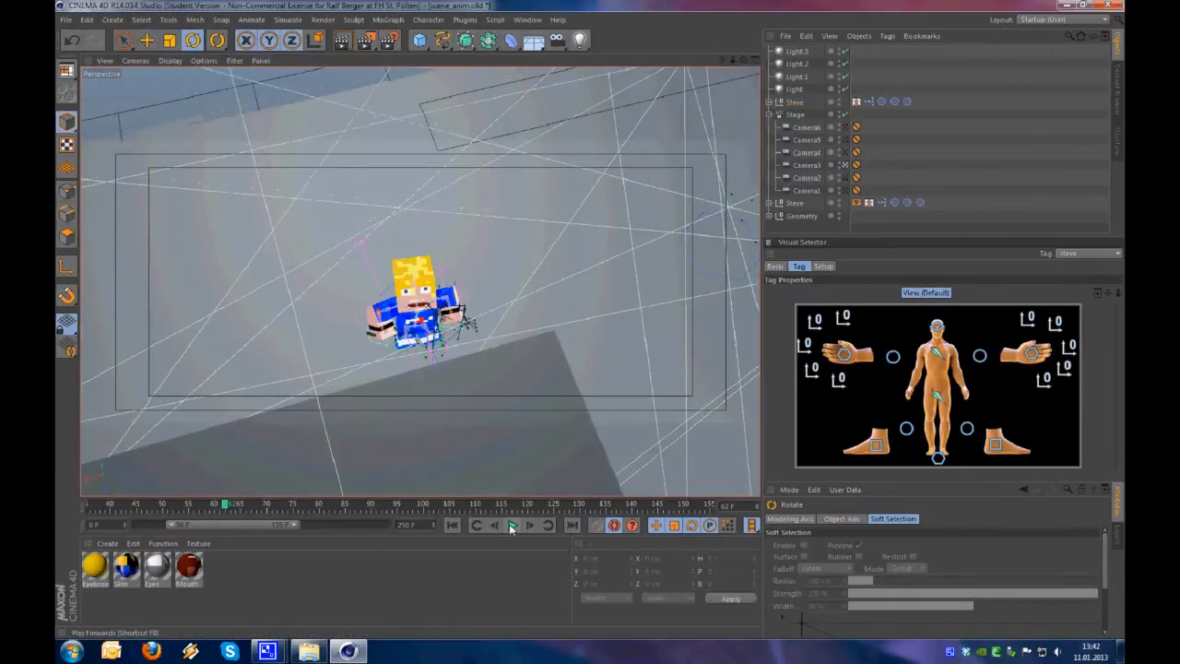
Play back the climb through the stage cameras and stop at frame 94
{"action": "left_click", "coordinate": [512, 524]}
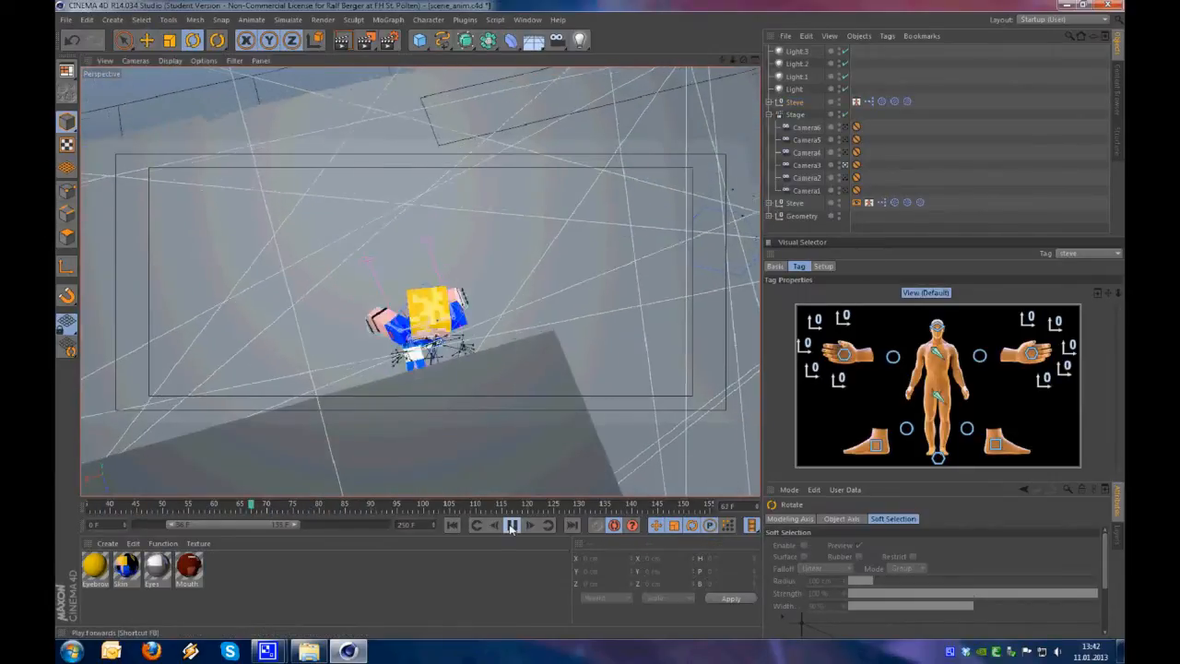
{"action": "left_click", "coordinate": [511, 525]}
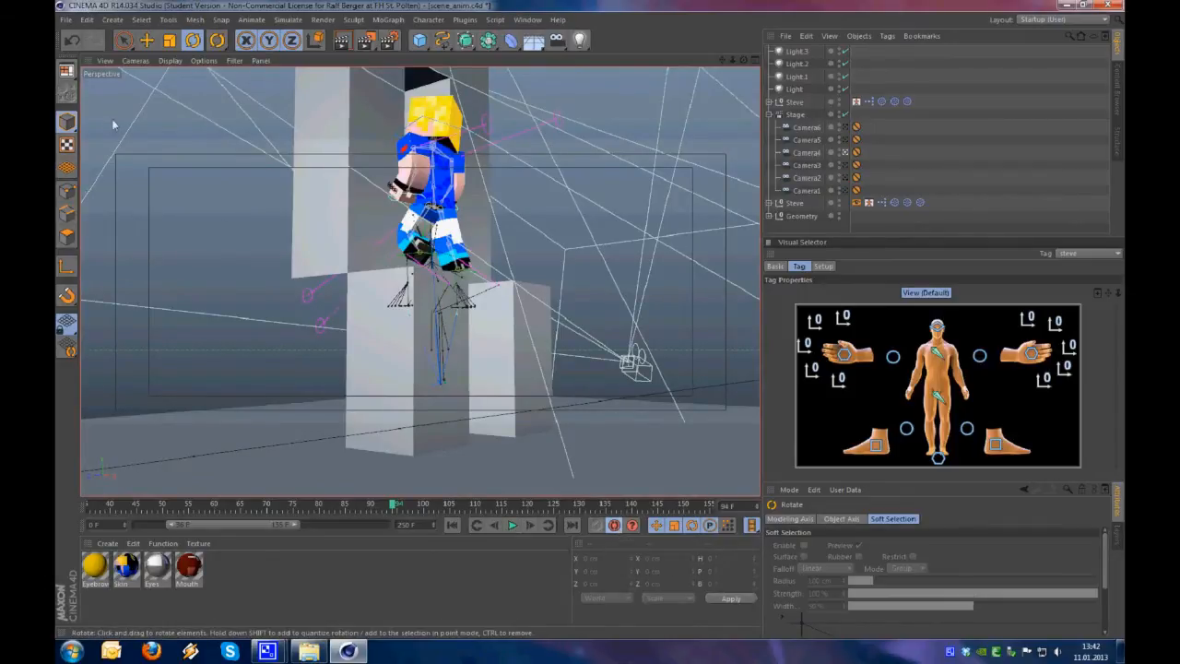
Switch to the Animation layout and enlarge the viewport above the timeline
{"action": "left_click", "coordinate": [69, 73]}
{"action": "left_click", "coordinate": [121, 74]}
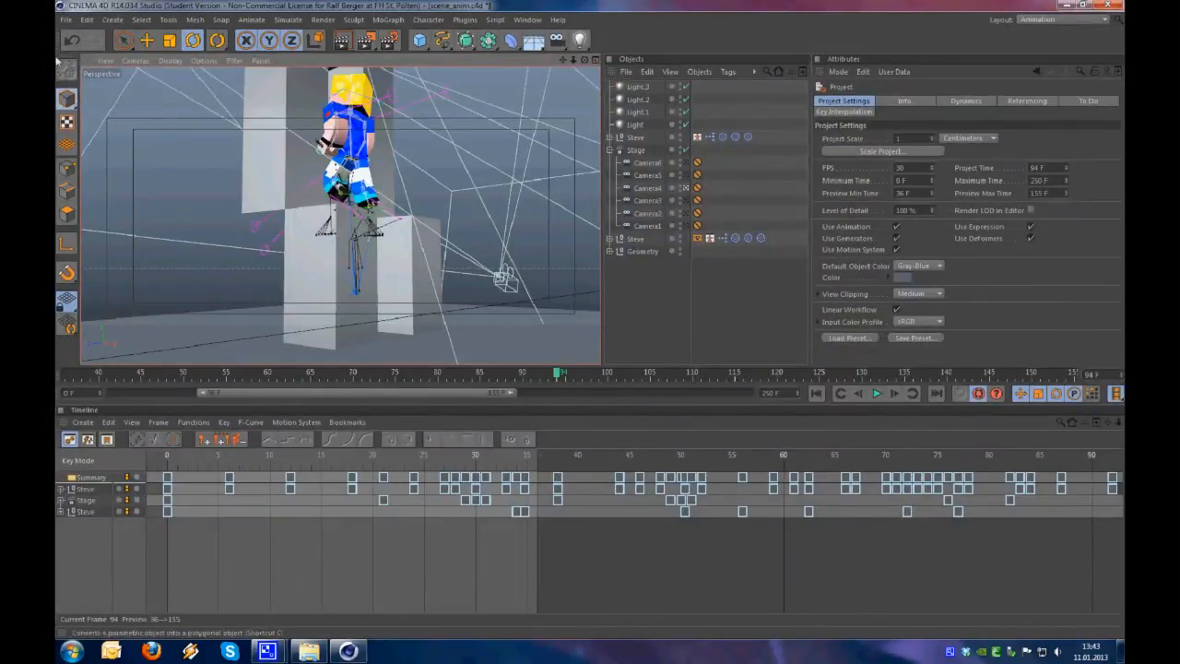
{"action": "left_click", "coordinate": [1029, 20]}
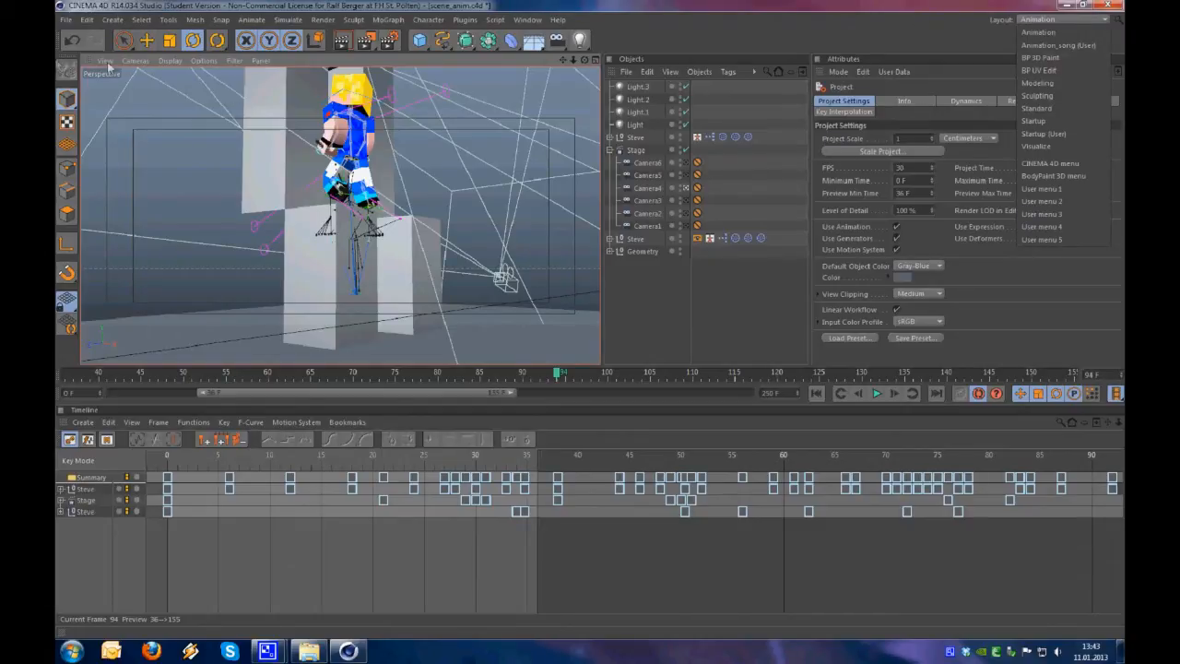
{"action": "left_click", "coordinate": [1041, 32]}
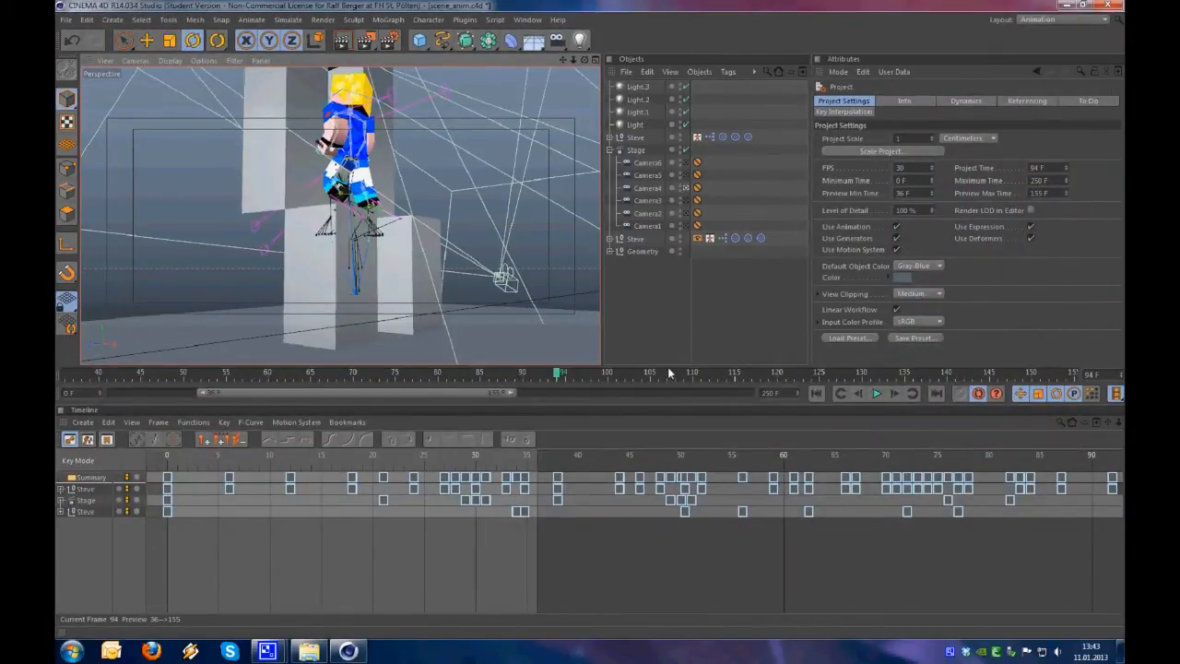
{"action": "left_click_drag", "start_coordinate": [668, 369], "coordinate": [669, 400]}
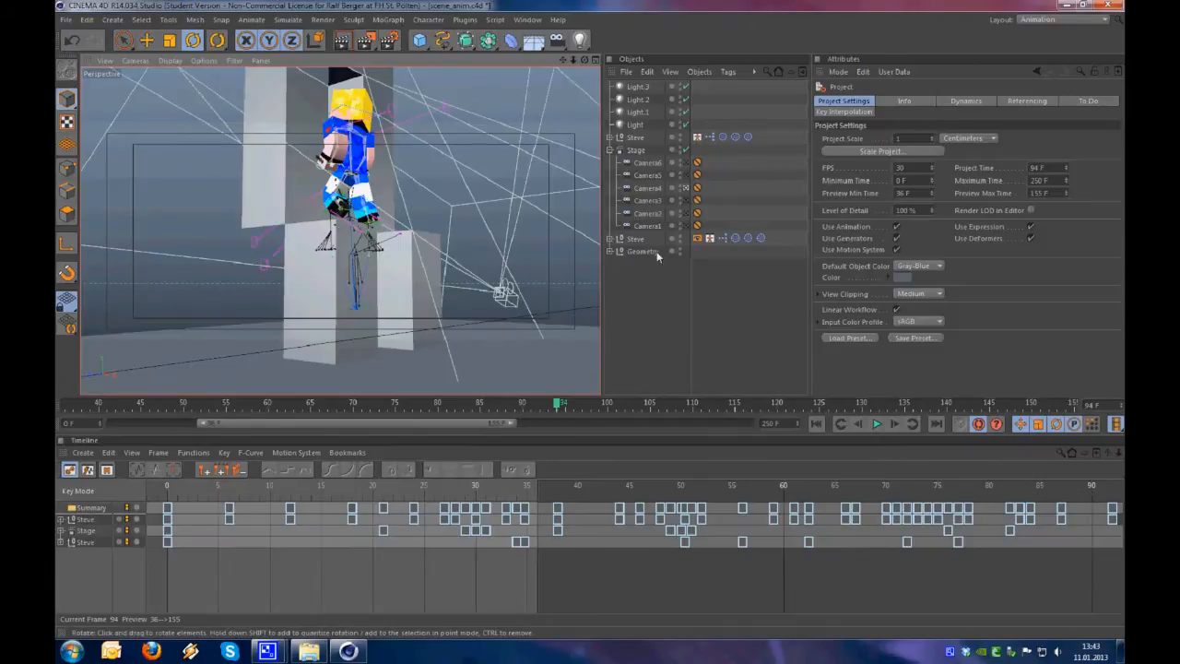
Turn off the Stage and Camera4 view, frame Steve from the side, and bring frame 94 into view in the timeline
{"action": "left_click", "coordinate": [686, 150]}
{"action": "left_click", "coordinate": [687, 188]}
{"action": "left_click_drag", "start_coordinate": [452, 247], "coordinate": [424, 242], "text": "alt"}
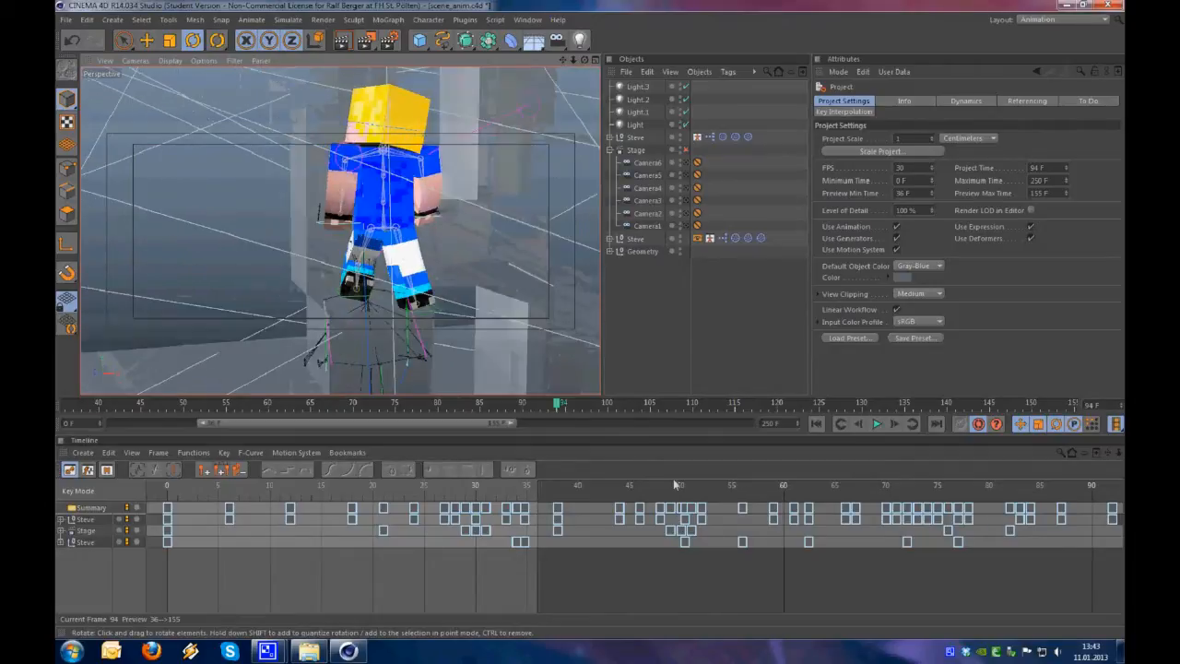
{"action": "left_click_drag", "start_coordinate": [592, 485], "coordinate": [370, 485]}
{"action": "left_click_drag", "start_coordinate": [370, 227], "coordinate": [461, 267], "text": "alt"}
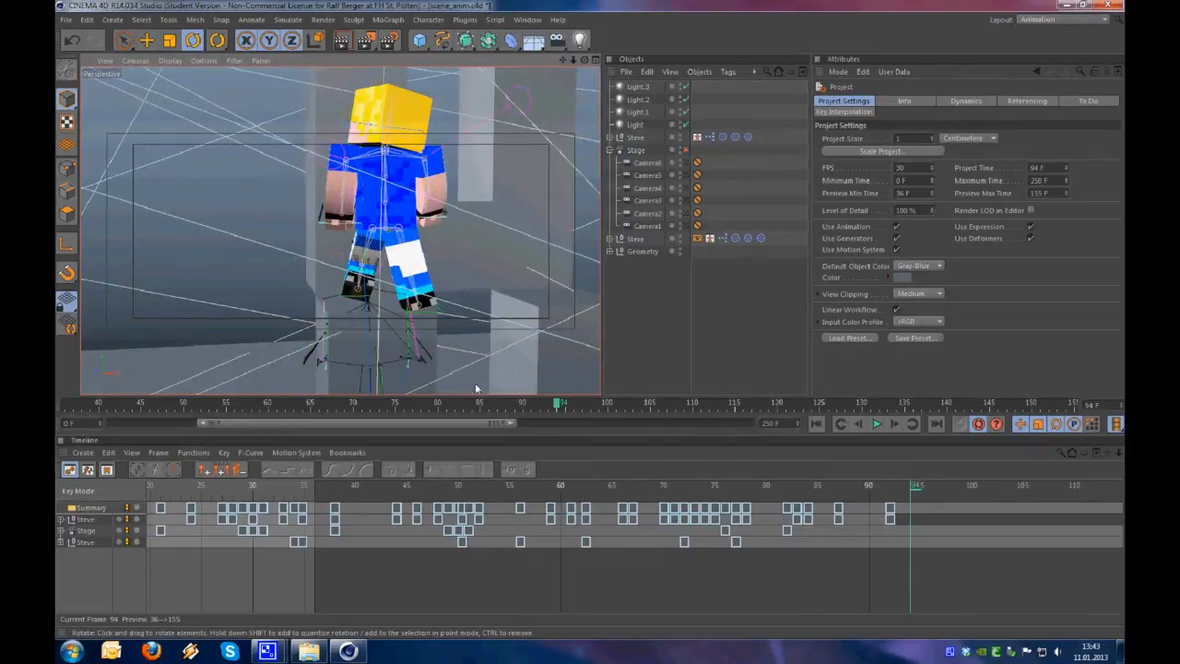
{"action": "left_click_drag", "start_coordinate": [478, 433], "coordinate": [486, 386]}
{"action": "left_click_drag", "start_coordinate": [409, 276], "coordinate": [487, 279], "text": "alt"}
{"action": "right_click_drag", "start_coordinate": [362, 277], "coordinate": [281, 378], "text": "alt"}
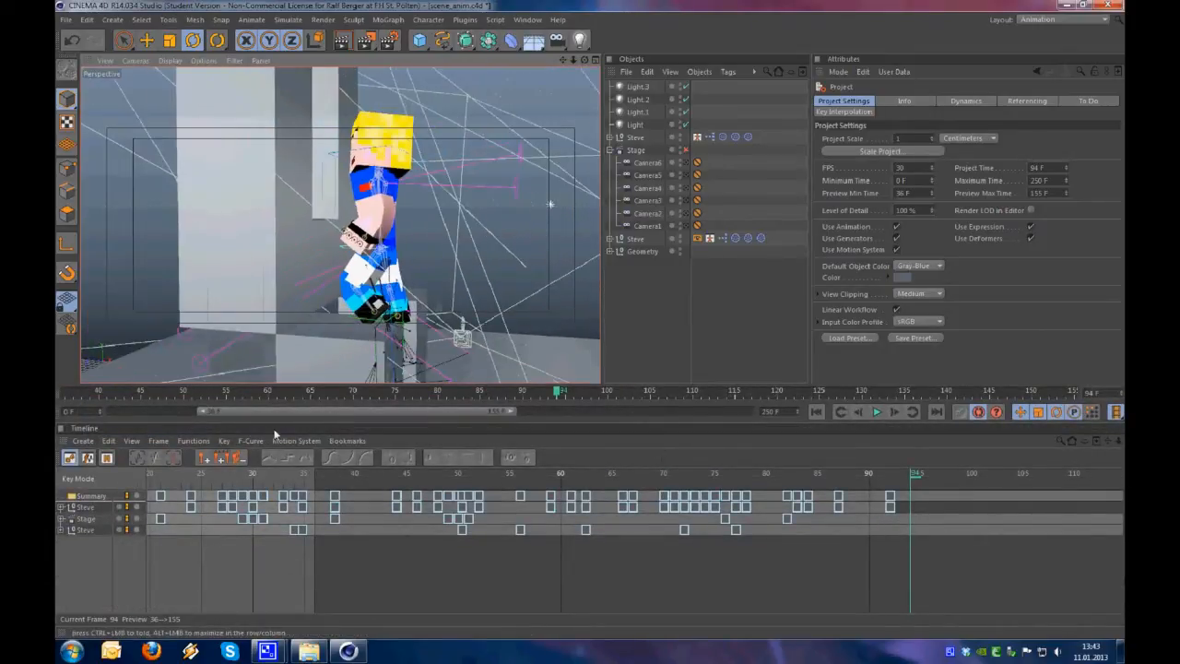
Clear the track selection and switch the timeline to F-Curve mode
{"action": "left_click", "coordinate": [87, 573]}
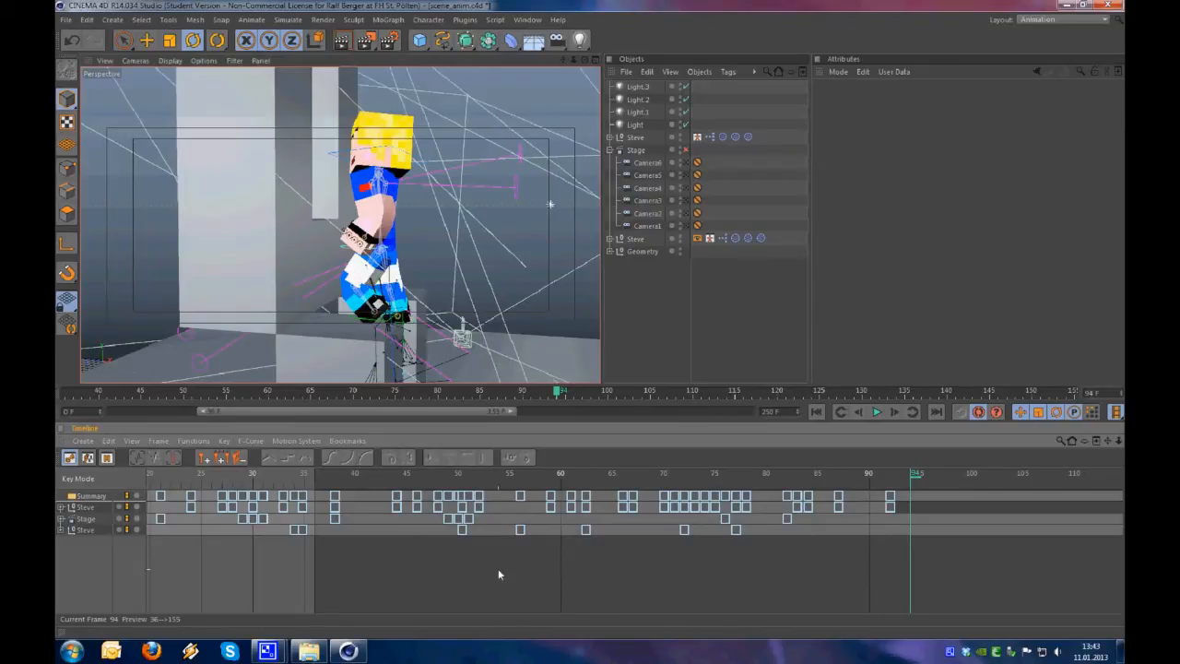
{"action": "key", "text": "Tab"}
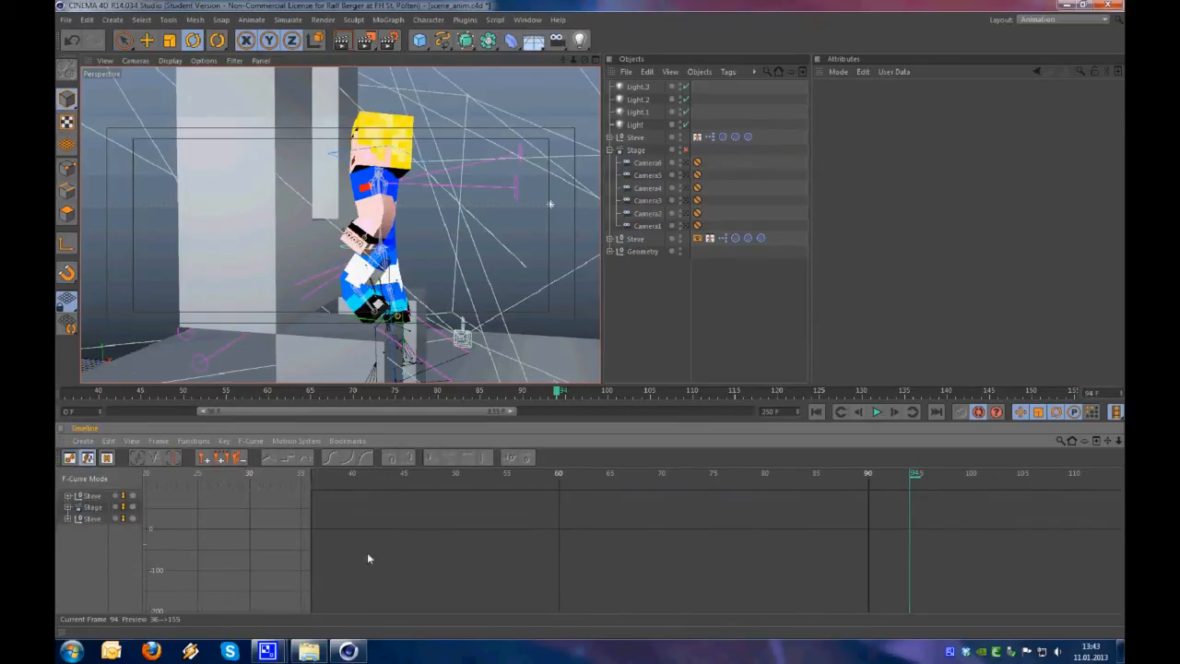
{"action": "scroll", "coordinate": [586, 472], "scroll_direction": "down", "scroll_amount": 5}
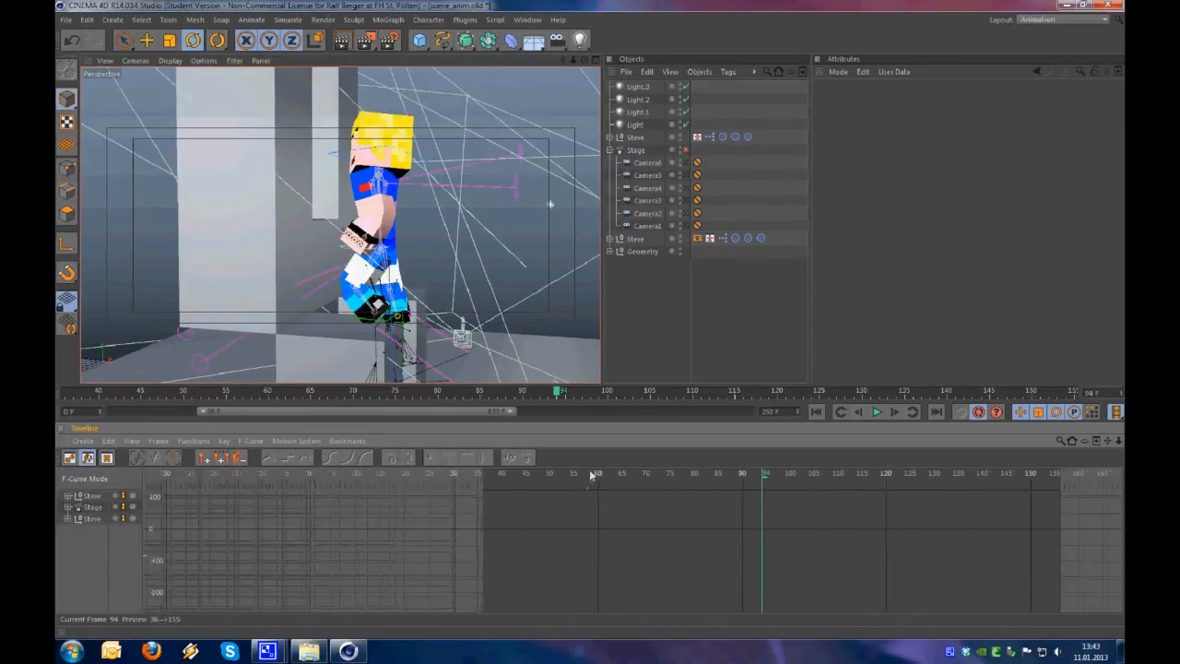
{"action": "left_click_drag", "start_coordinate": [82, 558], "coordinate": [87, 490]}
{"action": "right_click_drag", "start_coordinate": [509, 570], "coordinate": [308, 509], "text": "alt"}
{"action": "left_click", "coordinate": [71, 552]}
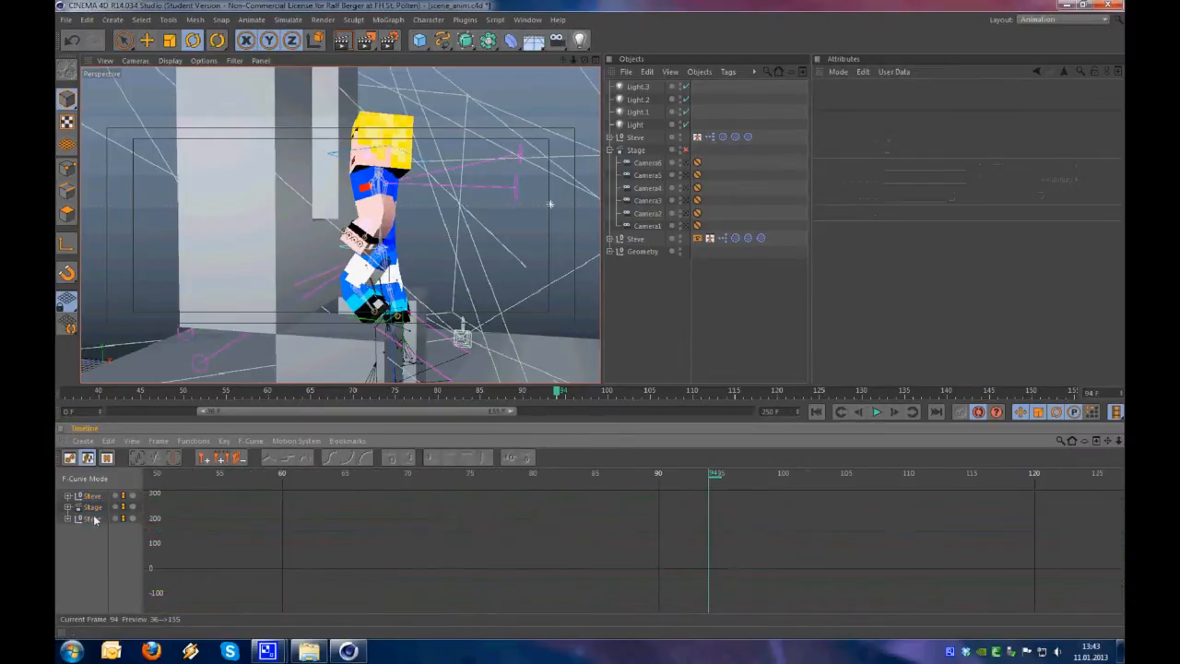
Display the animation curves of both Steve rigs, ending on those of the first Steve
{"action": "left_click", "coordinate": [94, 499]}
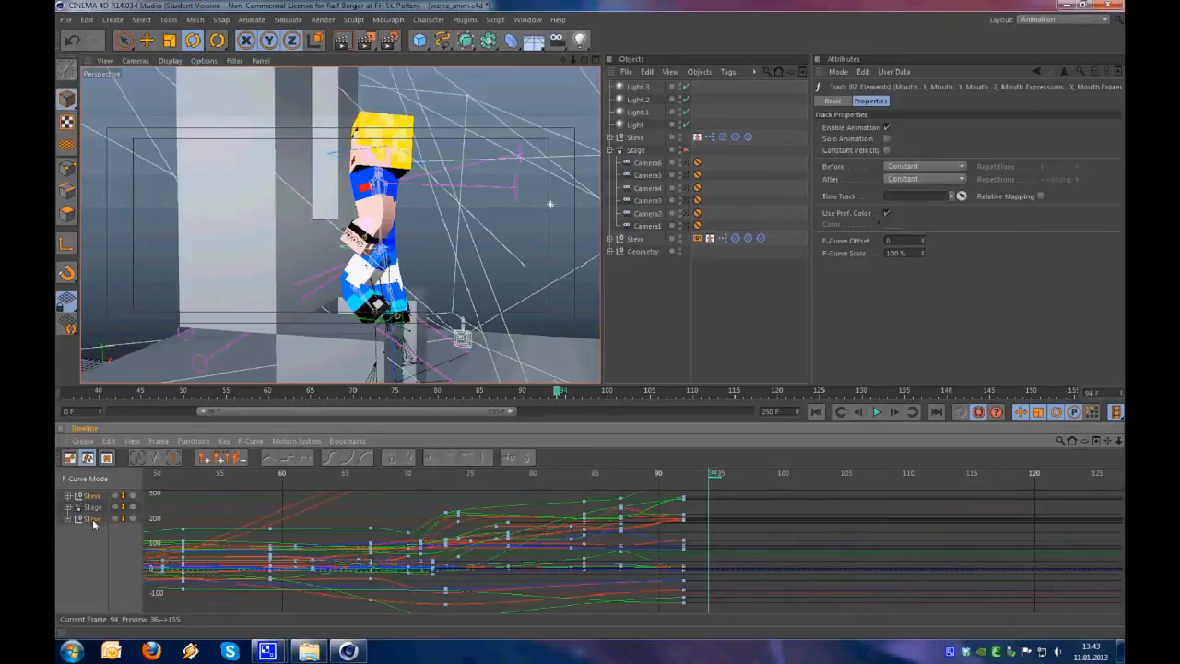
{"action": "left_click", "coordinate": [92, 519]}
{"action": "left_click", "coordinate": [98, 499]}
{"action": "scroll", "coordinate": [599, 472], "scroll_direction": "up", "scroll_amount": 3}
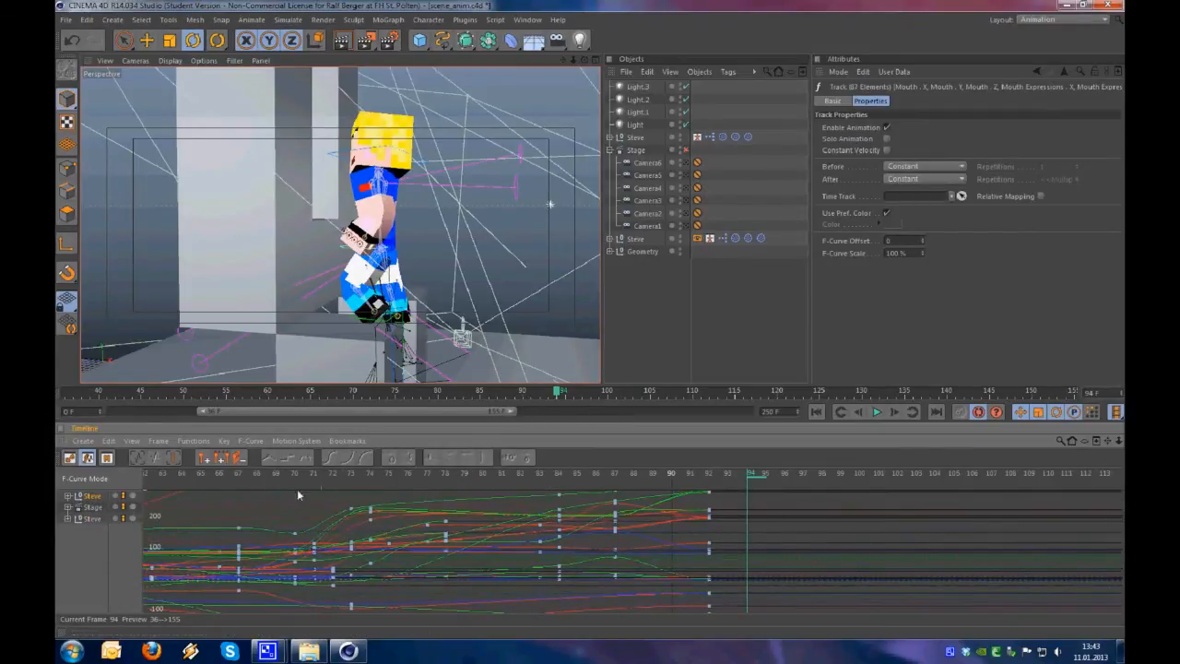
{"action": "scroll", "coordinate": [415, 225], "scroll_direction": "up", "scroll_amount": 5}
Expand the first Steve's tracks in the timeline and isolate the curves of the Kopf controller
{"action": "left_click_drag", "start_coordinate": [385, 182], "coordinate": [347, 229], "text": "alt"}
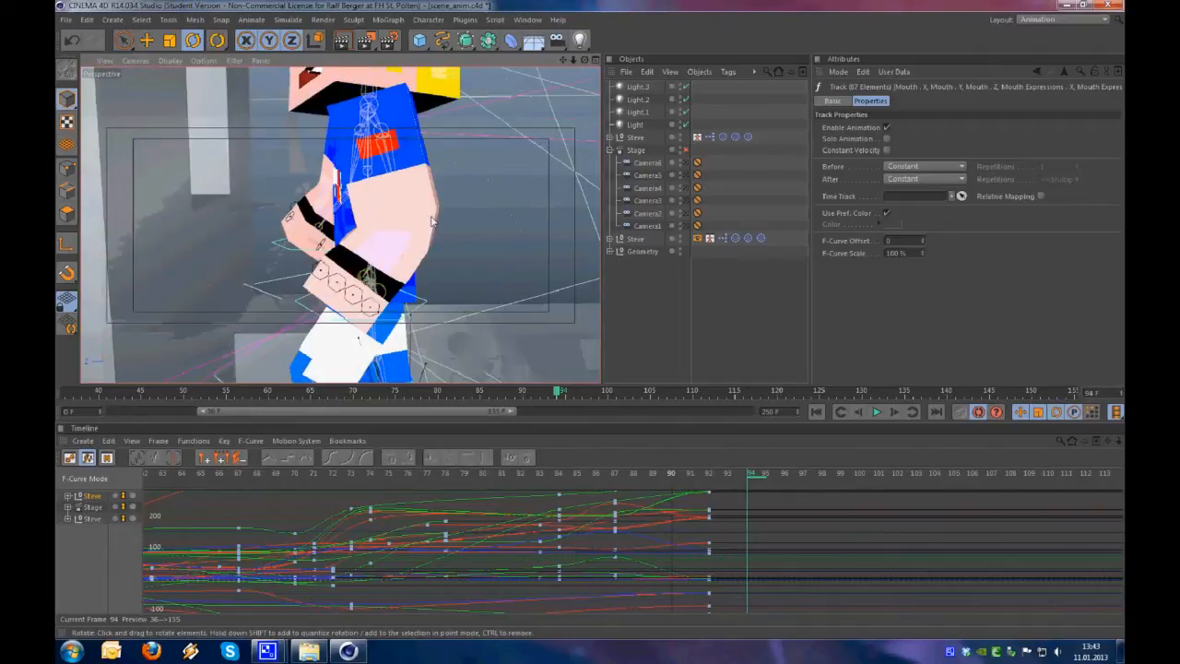
{"action": "scroll", "coordinate": [346, 231], "scroll_direction": "down", "scroll_amount": 4}
{"action": "middle_click_drag", "start_coordinate": [347, 231], "coordinate": [399, 270], "text": "alt"}
{"action": "left_click_drag", "start_coordinate": [414, 274], "coordinate": [466, 261], "text": "alt"}
{"action": "key", "text": "ctrl+shift+z"}
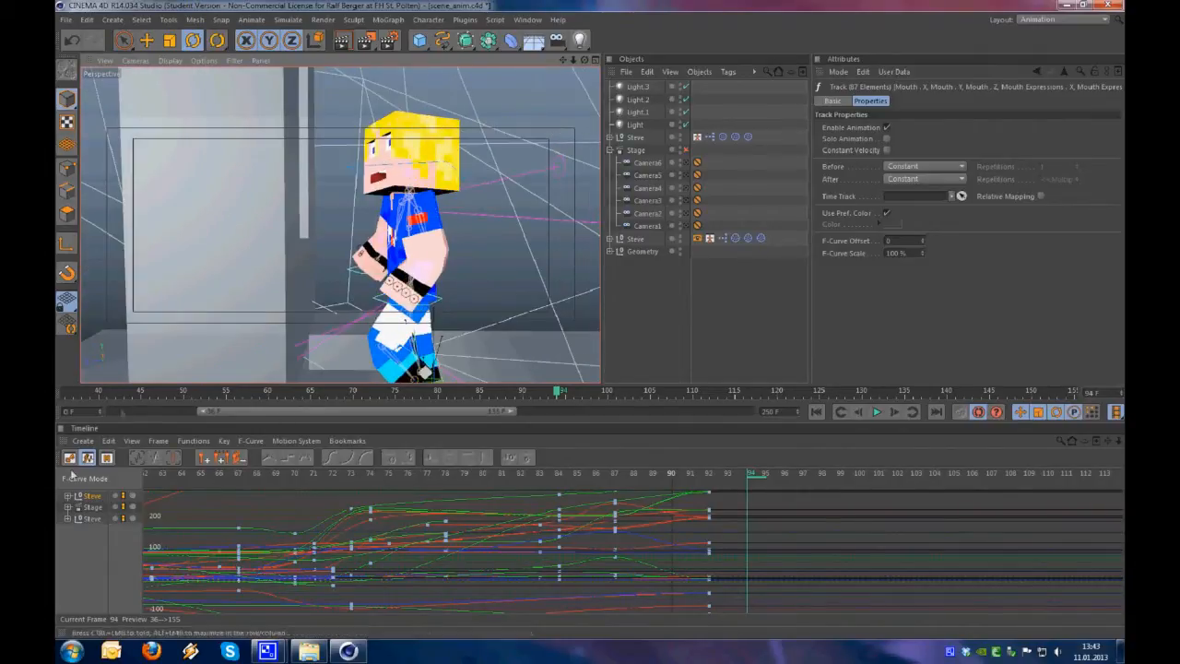
{"action": "left_click", "coordinate": [68, 497]}
{"action": "scroll", "coordinate": [92, 525], "scroll_direction": "down", "scroll_amount": 2}
{"action": "left_click", "coordinate": [109, 506]}
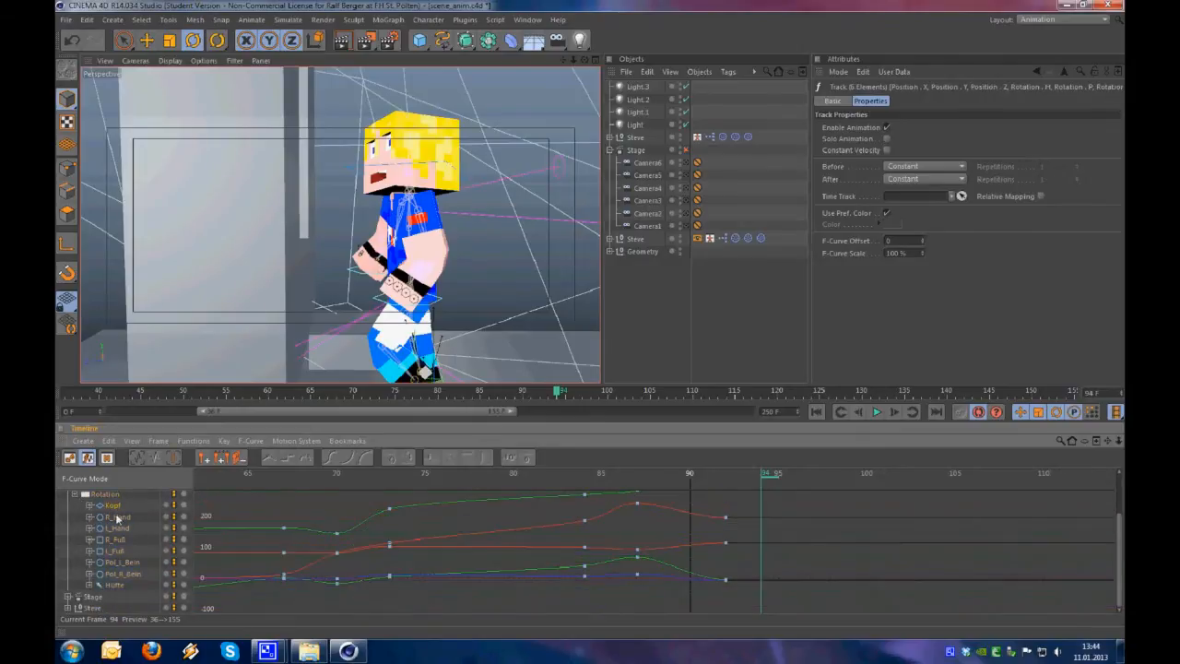
Examine the curves of the Pol_R_Bein and Hüfte controllers up to frame 94
{"action": "mouse_move", "coordinate": [602, 472]}
{"action": "left_mouse_down"}
{"action": "mouse_move", "coordinate": [579, 477]}
{"action": "mouse_move", "coordinate": [590, 476]}
{"action": "left_mouse_up"}
{"action": "key", "text": "space"}
{"action": "key", "text": "space"}
{"action": "left_click", "coordinate": [113, 576]}
{"action": "mouse_move", "coordinate": [486, 548]}
{"action": "left_mouse_down"}
{"action": "mouse_move", "coordinate": [581, 474]}
{"action": "mouse_move", "coordinate": [479, 557]}
{"action": "mouse_move", "coordinate": [588, 466]}
{"action": "mouse_move", "coordinate": [487, 547]}
{"action": "left_mouse_up"}
{"action": "scroll", "coordinate": [119, 594], "scroll_direction": "down", "scroll_amount": 3}
{"action": "left_click", "coordinate": [123, 581]}
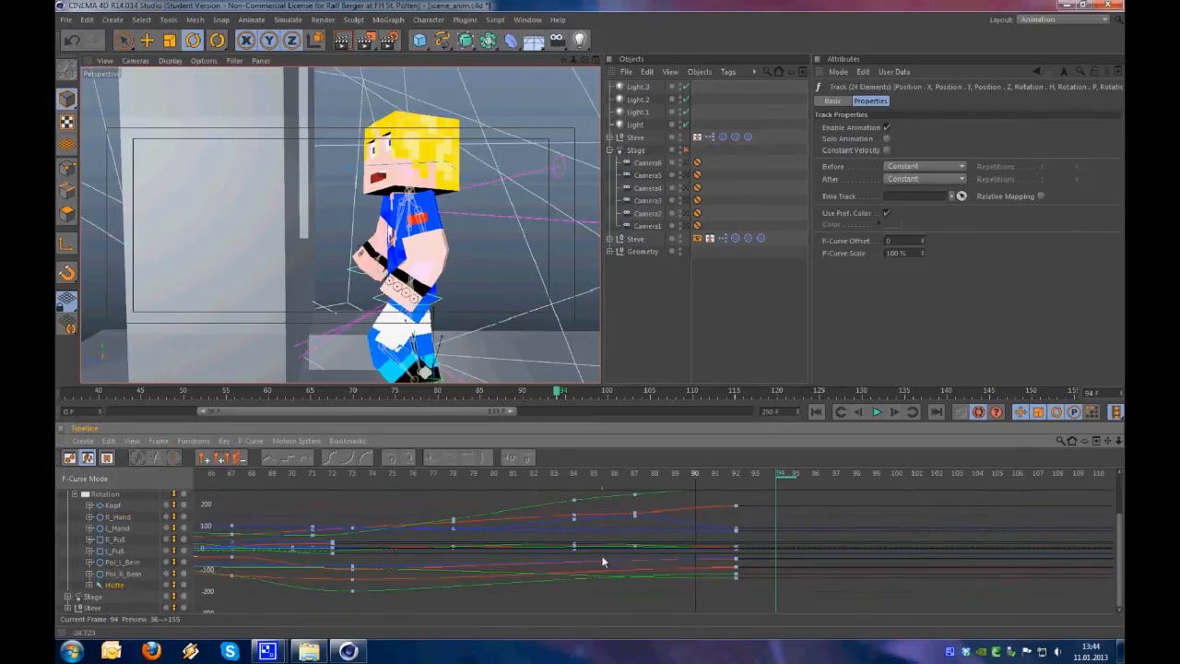
Return the timeline to Key Mode and collapse the first Steve's tracks
{"action": "key", "text": "Tab"}
{"action": "right_click_drag", "start_coordinate": [636, 552], "coordinate": [651, 513], "text": "alt"}
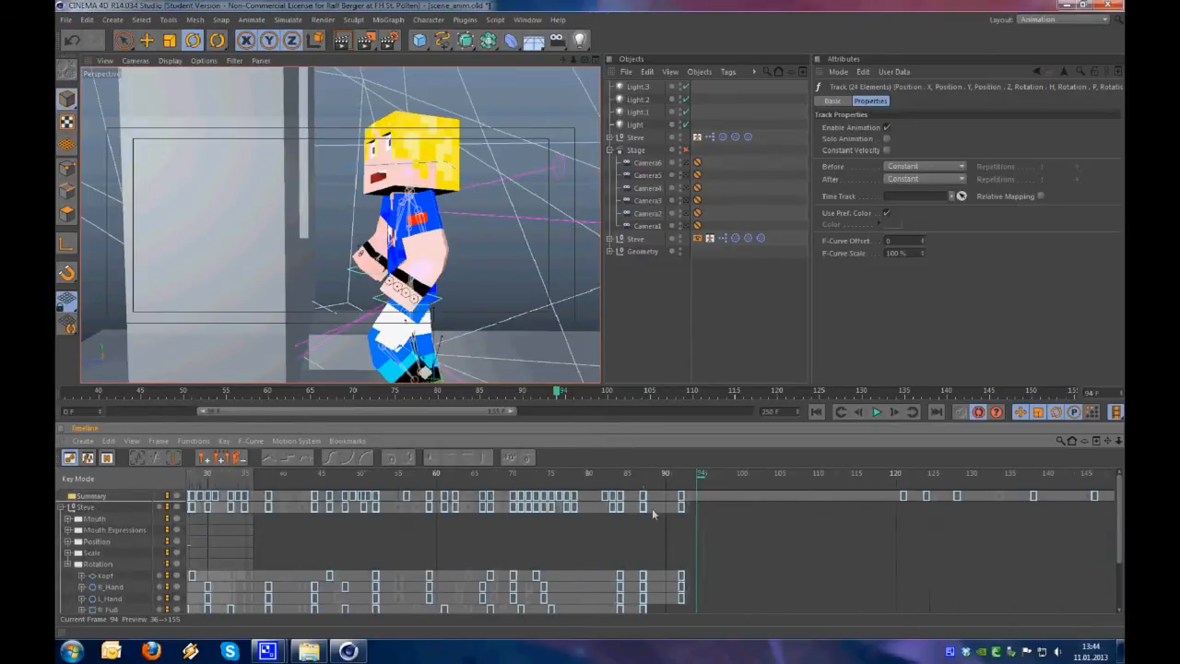
{"action": "left_click", "coordinate": [63, 510]}
Hide the Stage and second Steve tracks so the timeline lists only the first Steve
{"action": "left_click_drag", "start_coordinate": [92, 556], "coordinate": [83, 521]}
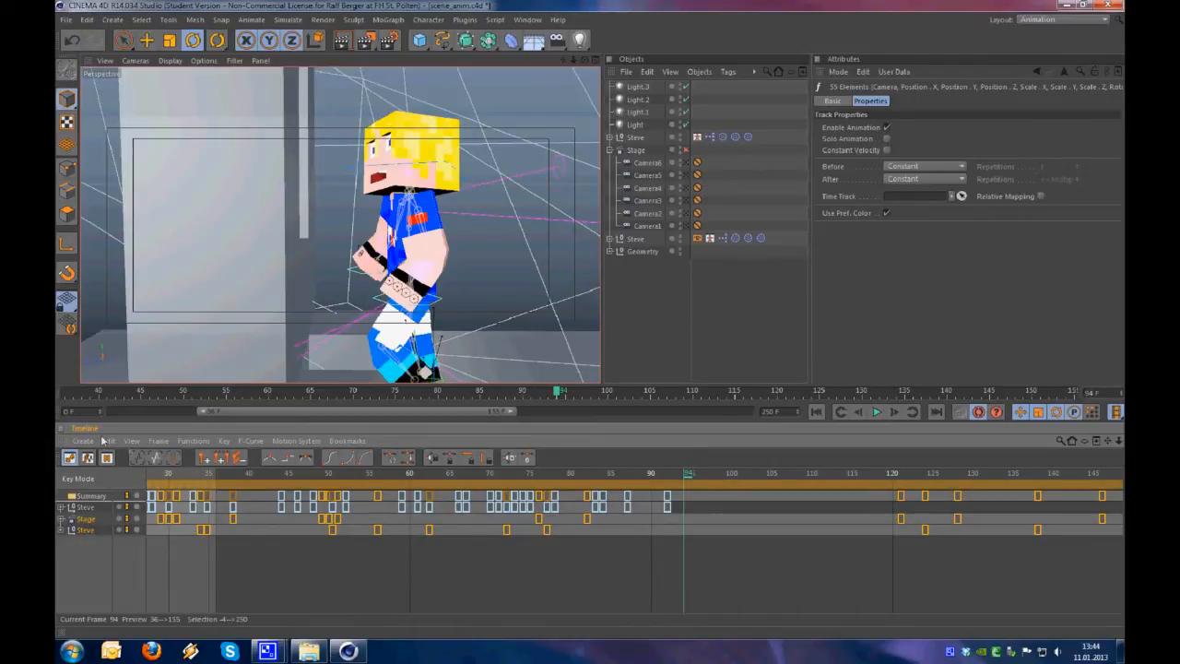
{"action": "right_click", "coordinate": [80, 544]}
{"action": "mouse_move", "coordinate": [117, 541]}
{"action": "left_click", "coordinate": [70, 554]}
{"action": "left_click", "coordinate": [132, 441]}
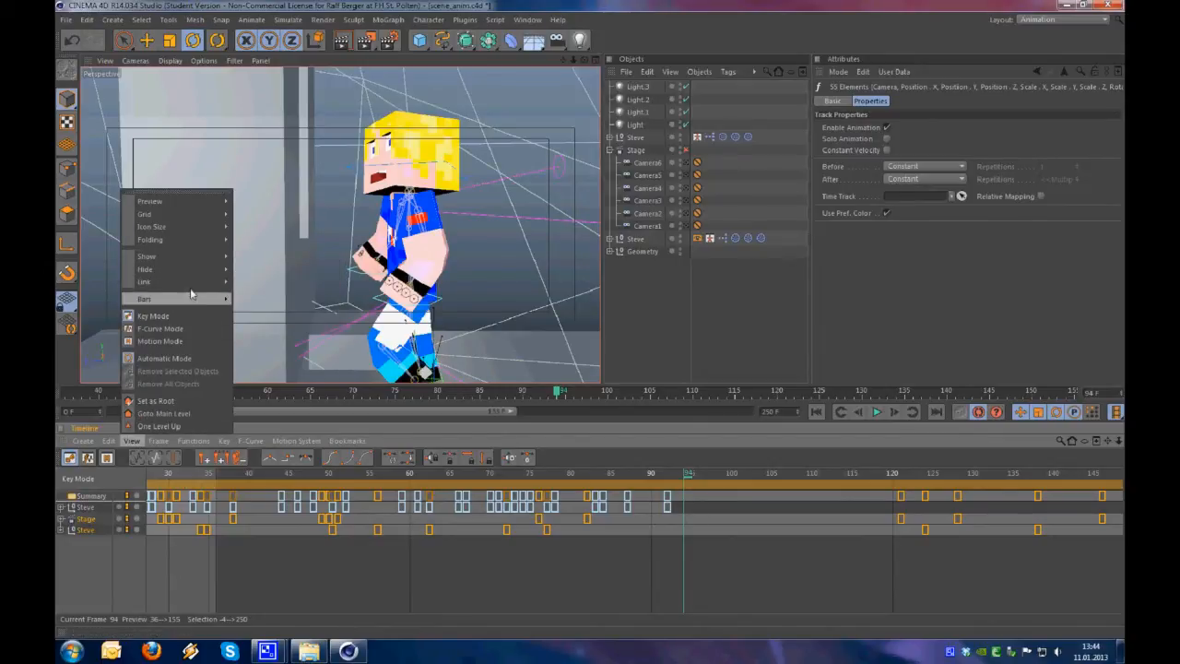
{"action": "mouse_move", "coordinate": [222, 274]}
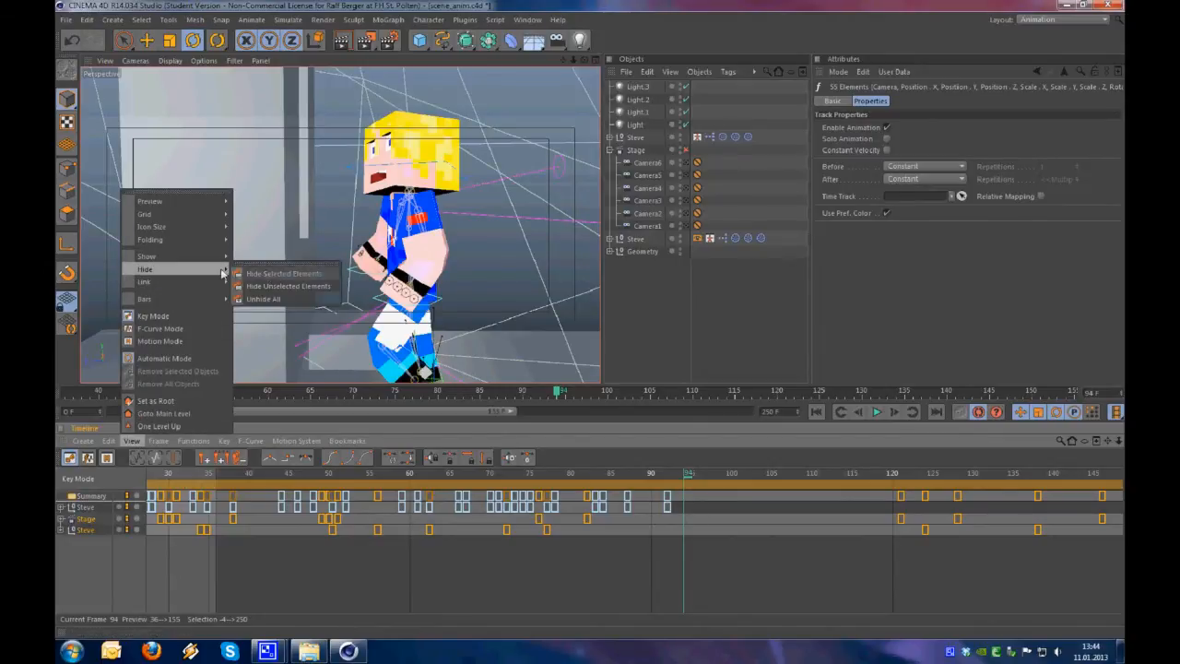
{"action": "left_click", "coordinate": [297, 284]}
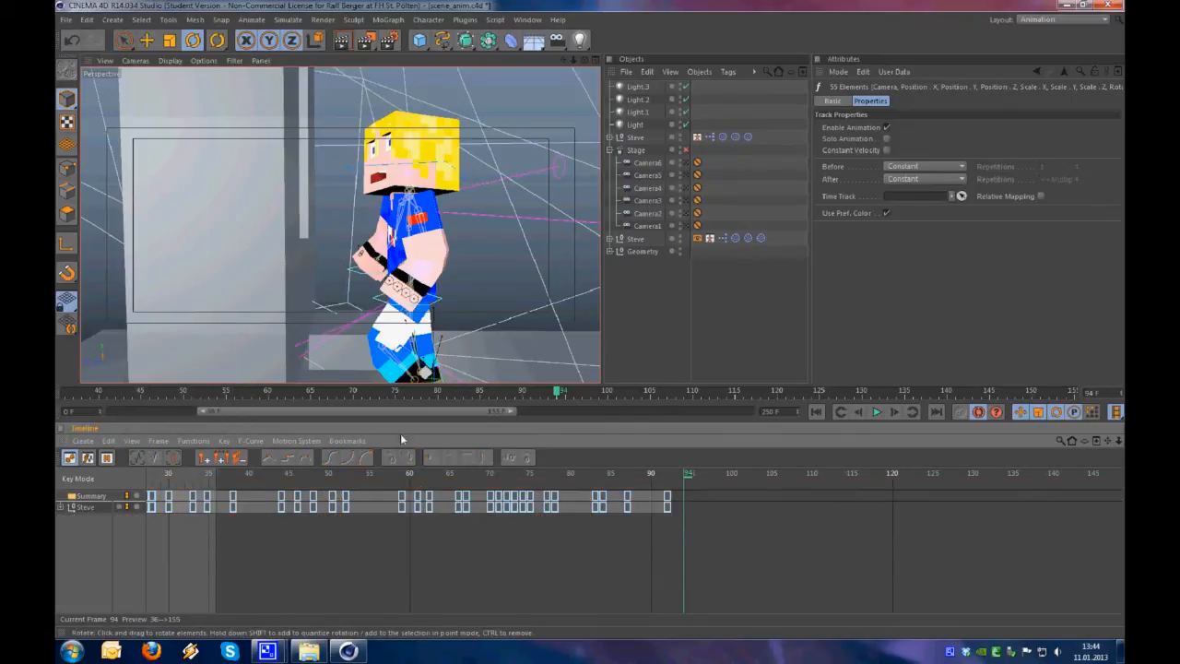
Select the remaining Steve track, enlarge the timeline area and widen the viewport
{"action": "left_click", "coordinate": [88, 537]}
{"action": "left_click", "coordinate": [80, 508]}
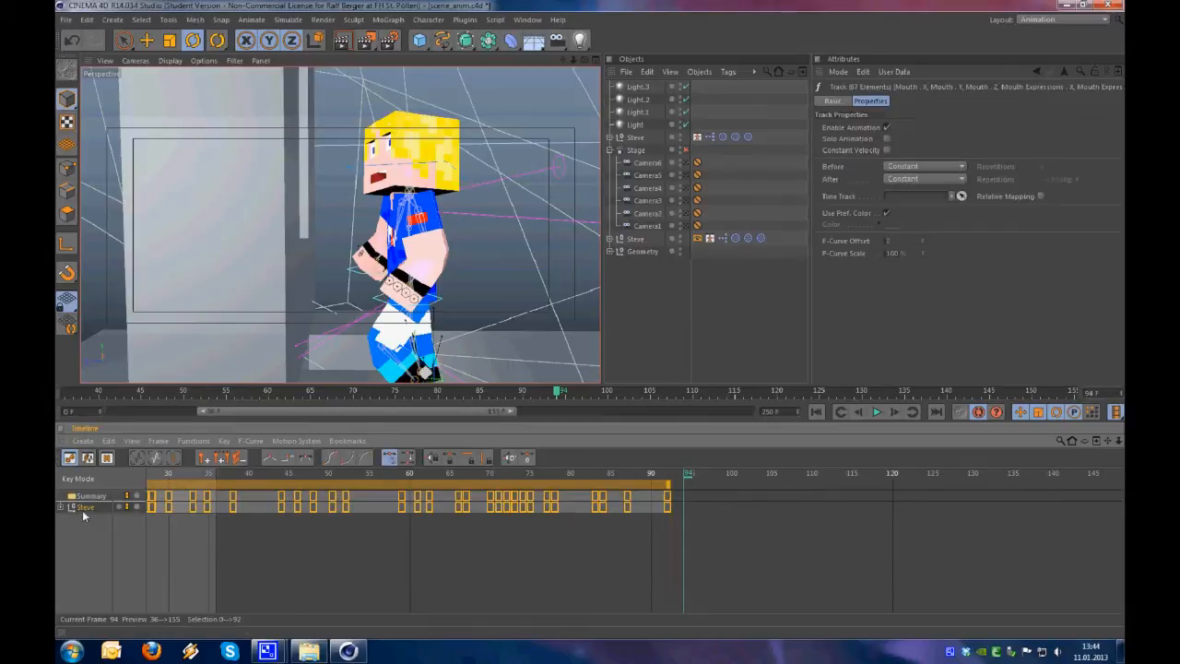
{"action": "left_click_drag", "start_coordinate": [538, 383], "coordinate": [545, 362]}
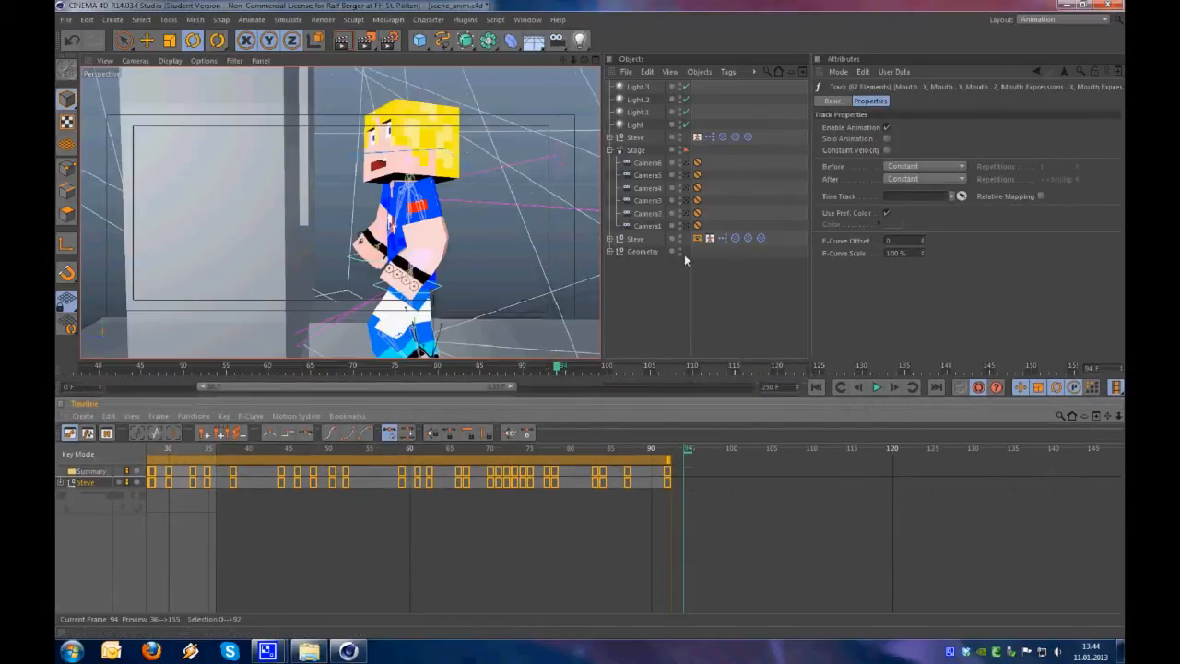
{"action": "left_click_drag", "start_coordinate": [604, 311], "coordinate": [672, 313]}
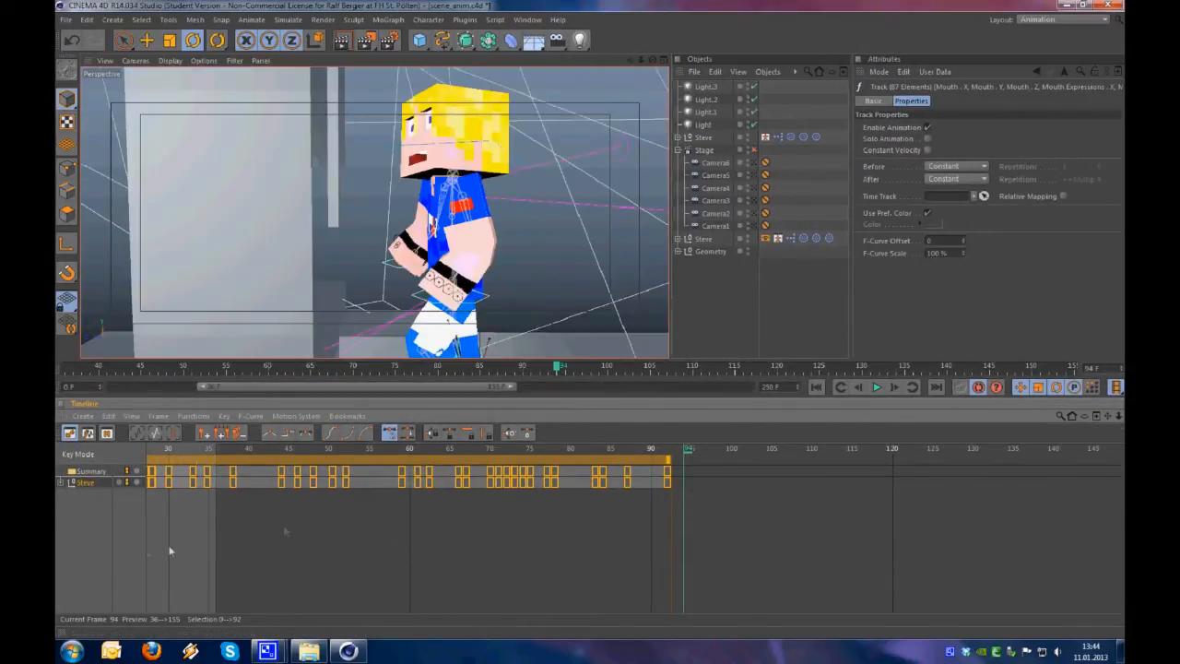
Expand Steve's tracks and try selecting all keys, the Summary key at frame 92 and the R_Fuß key at frame 33
{"action": "left_click", "coordinate": [60, 483]}
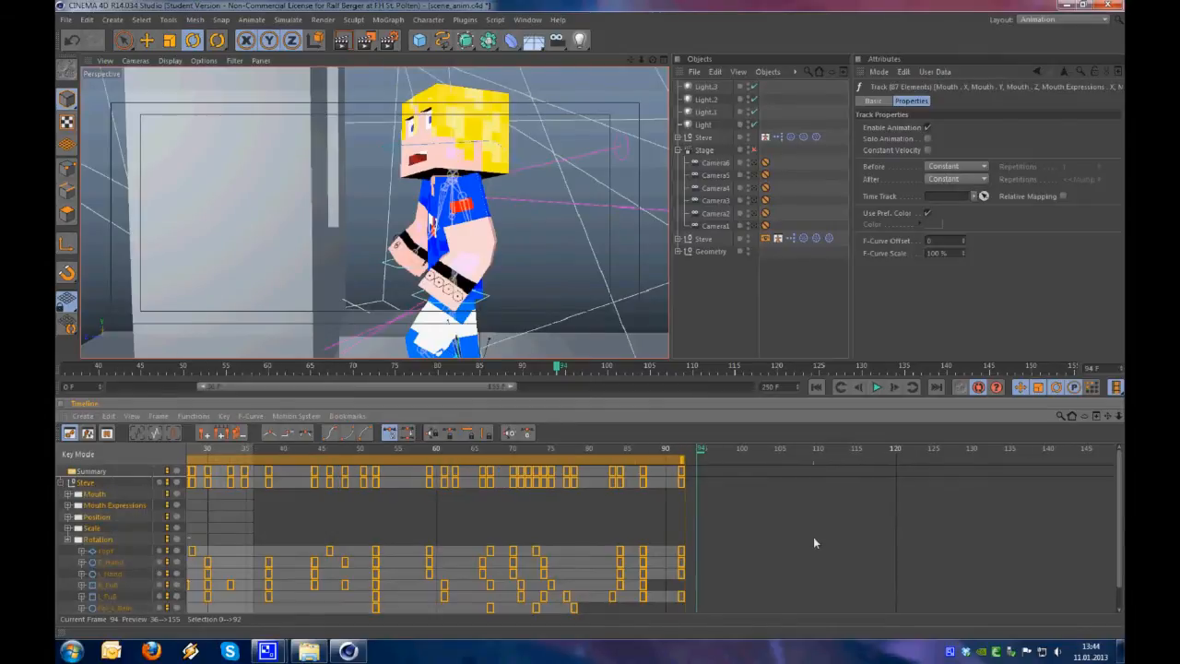
{"action": "left_click", "coordinate": [704, 535]}
{"action": "mouse_move", "coordinate": [1119, 489]}
{"action": "left_mouse_down"}
{"action": "mouse_move", "coordinate": [1119, 502]}
{"action": "mouse_move", "coordinate": [1118, 491]}
{"action": "left_mouse_up"}
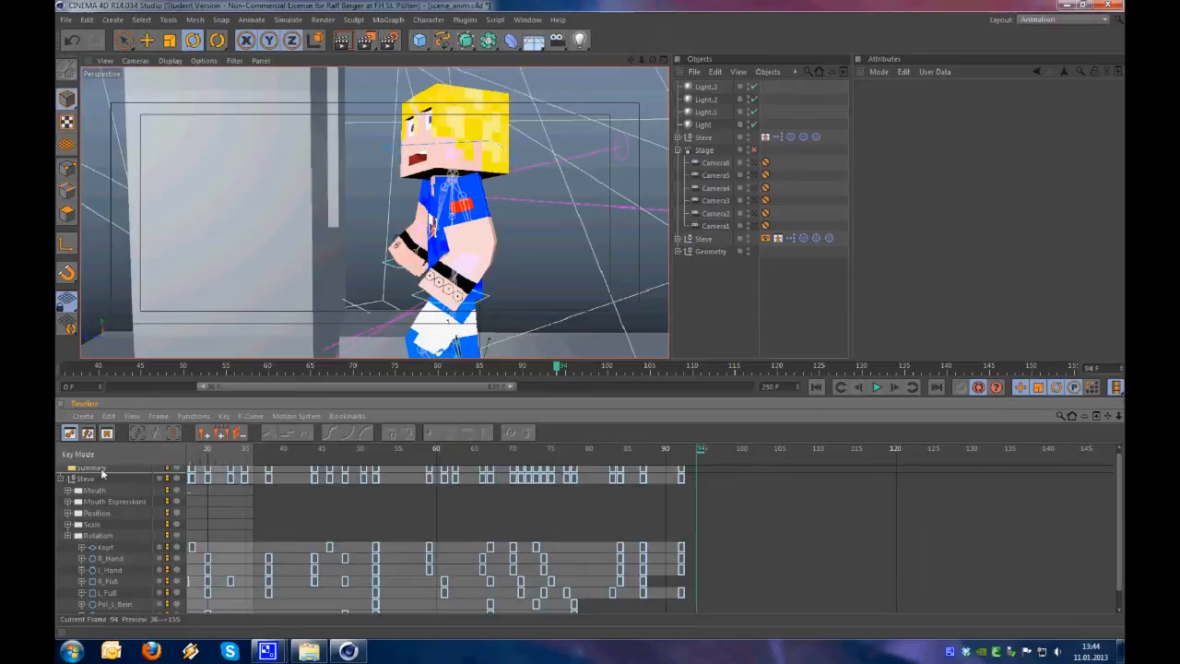
{"action": "left_click", "coordinate": [98, 470]}
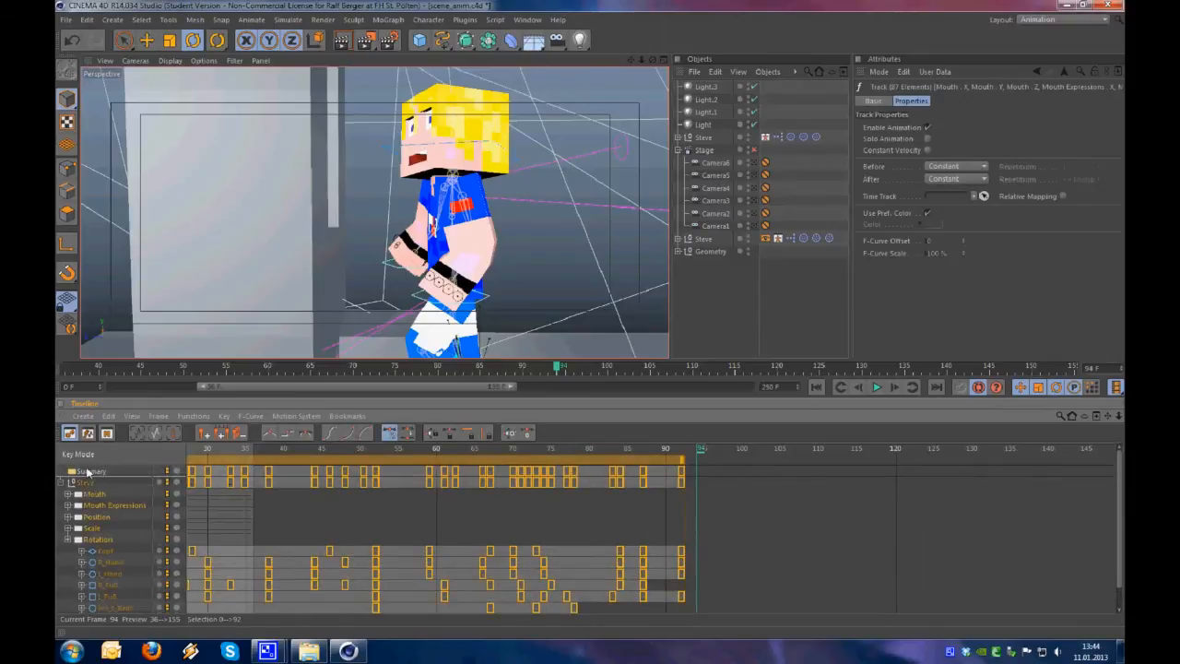
{"action": "left_click", "coordinate": [682, 475]}
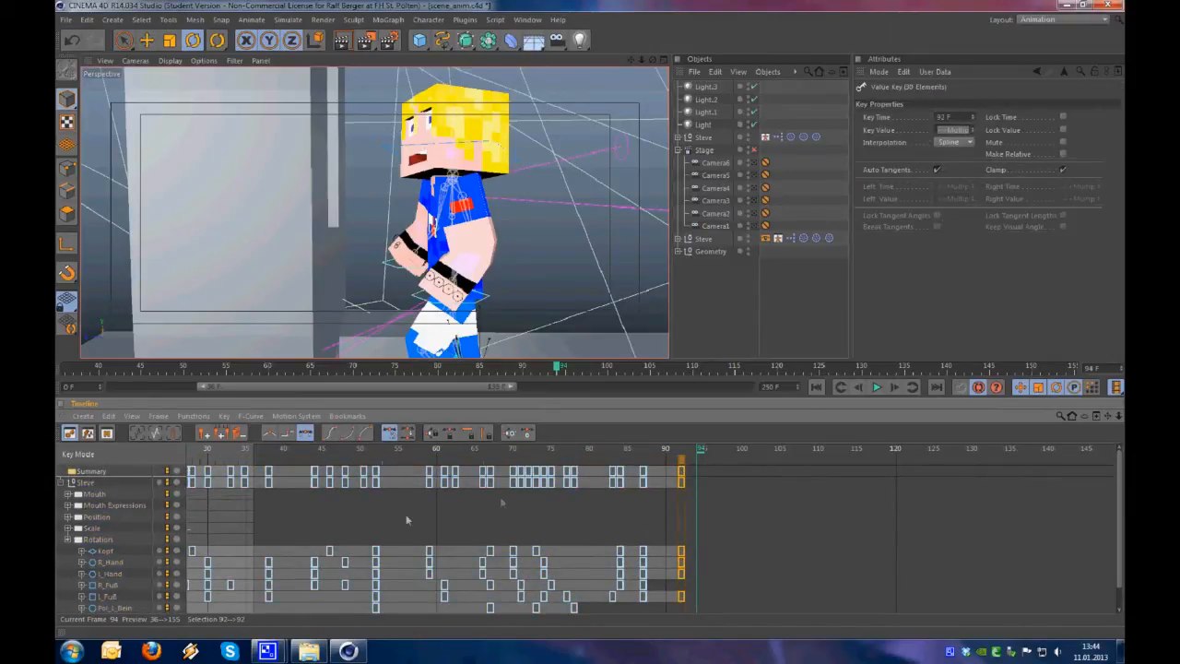
{"action": "left_click", "coordinate": [230, 586]}
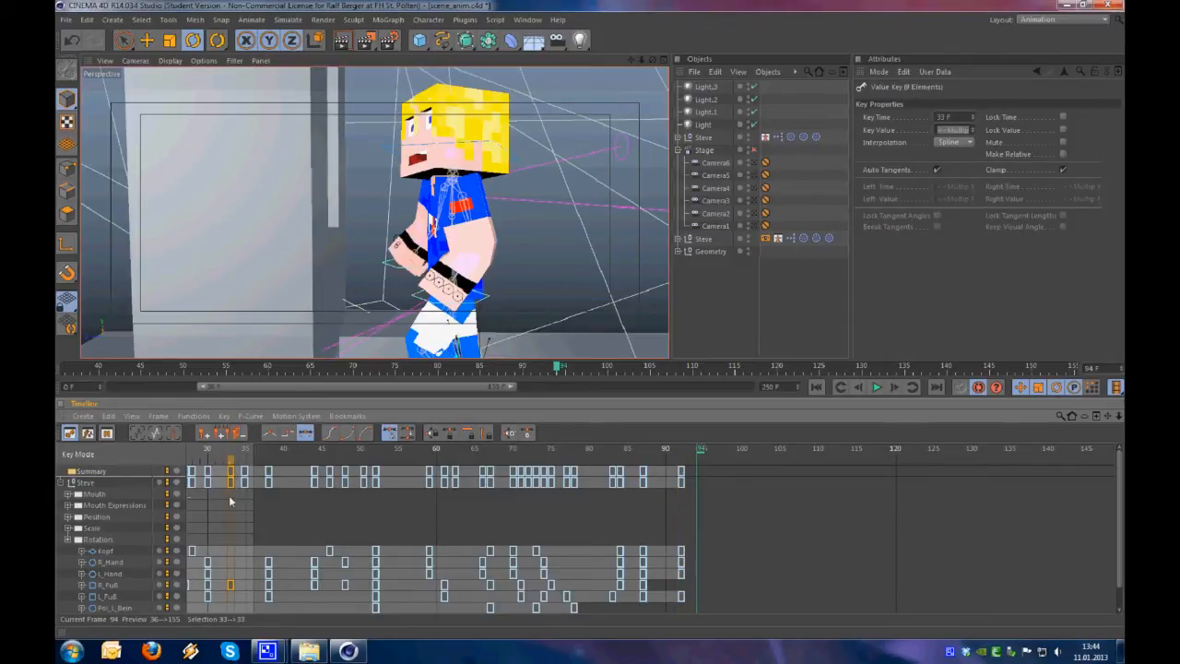
{"action": "left_click", "coordinate": [131, 486]}
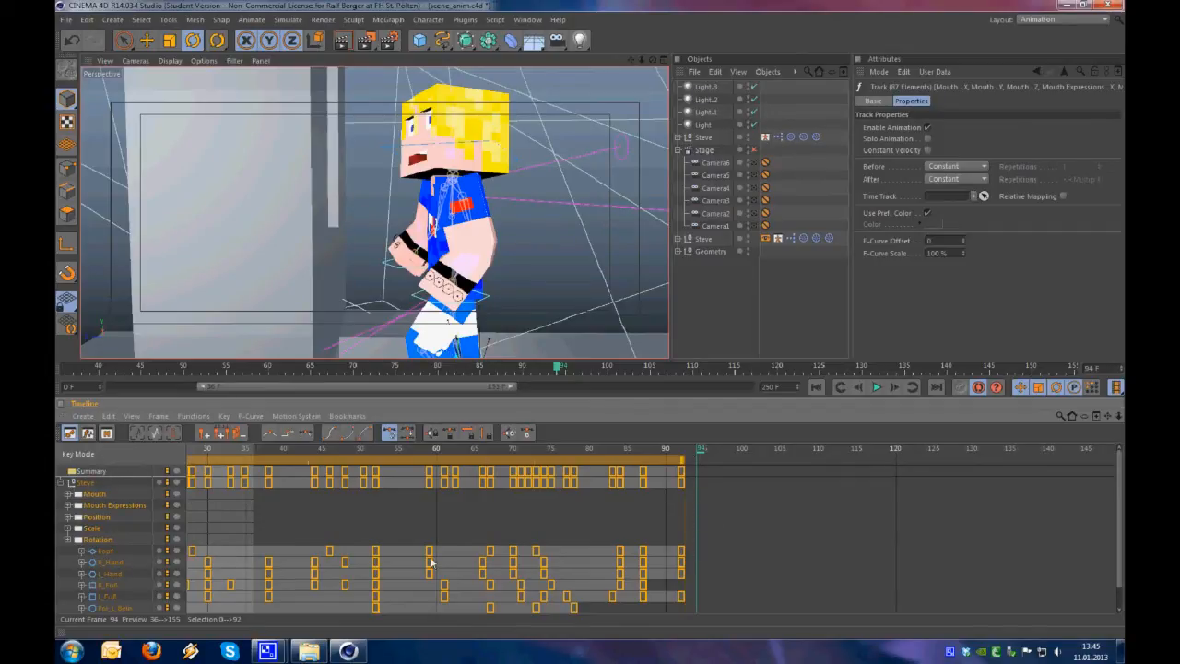
Box-select the keys of all of Steve's controllers across the timeline and clear the selection again
{"action": "right_click_drag", "start_coordinate": [575, 561], "coordinate": [590, 444], "text": "alt"}
{"action": "middle_click_drag", "start_coordinate": [575, 562], "coordinate": [591, 446], "text": "alt"}
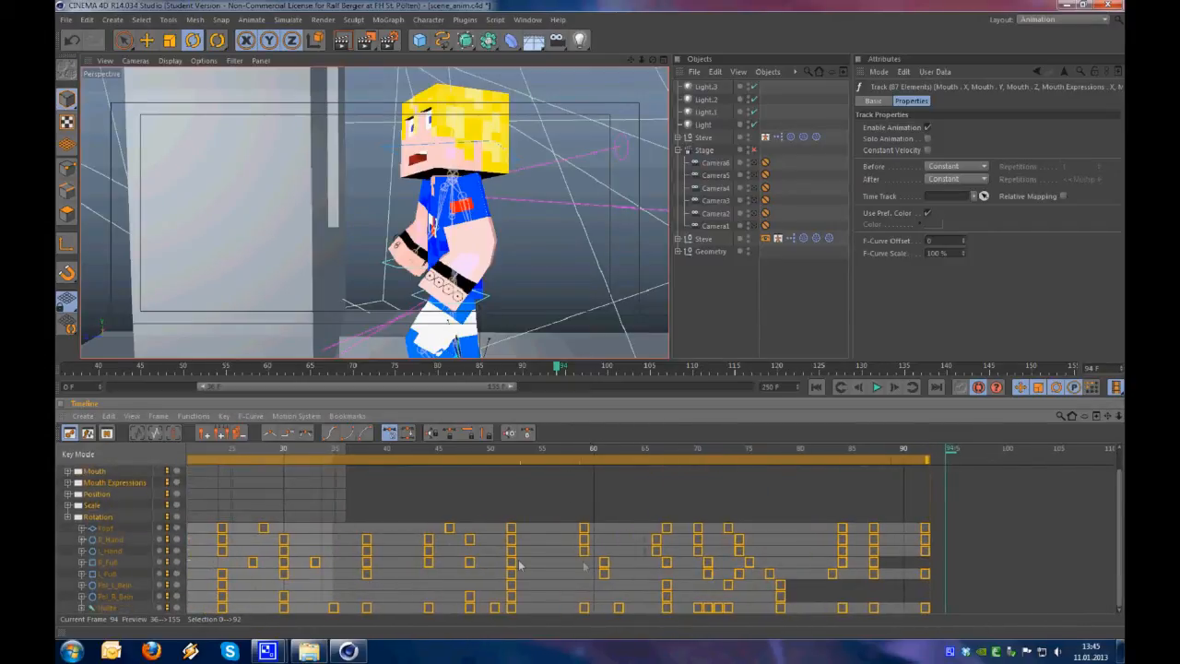
{"action": "middle_click_drag", "start_coordinate": [574, 542], "coordinate": [592, 447], "text": "alt"}
{"action": "right_click_drag", "start_coordinate": [575, 546], "coordinate": [592, 446], "text": "alt"}
{"action": "middle_click_drag", "start_coordinate": [916, 558], "coordinate": [997, 557], "text": "alt"}
{"action": "left_click_drag", "start_coordinate": [1069, 508], "coordinate": [183, 615]}
{"action": "right_click_drag", "start_coordinate": [452, 505], "coordinate": [592, 447], "text": "alt"}
{"action": "left_click_drag", "start_coordinate": [904, 503], "coordinate": [253, 637]}
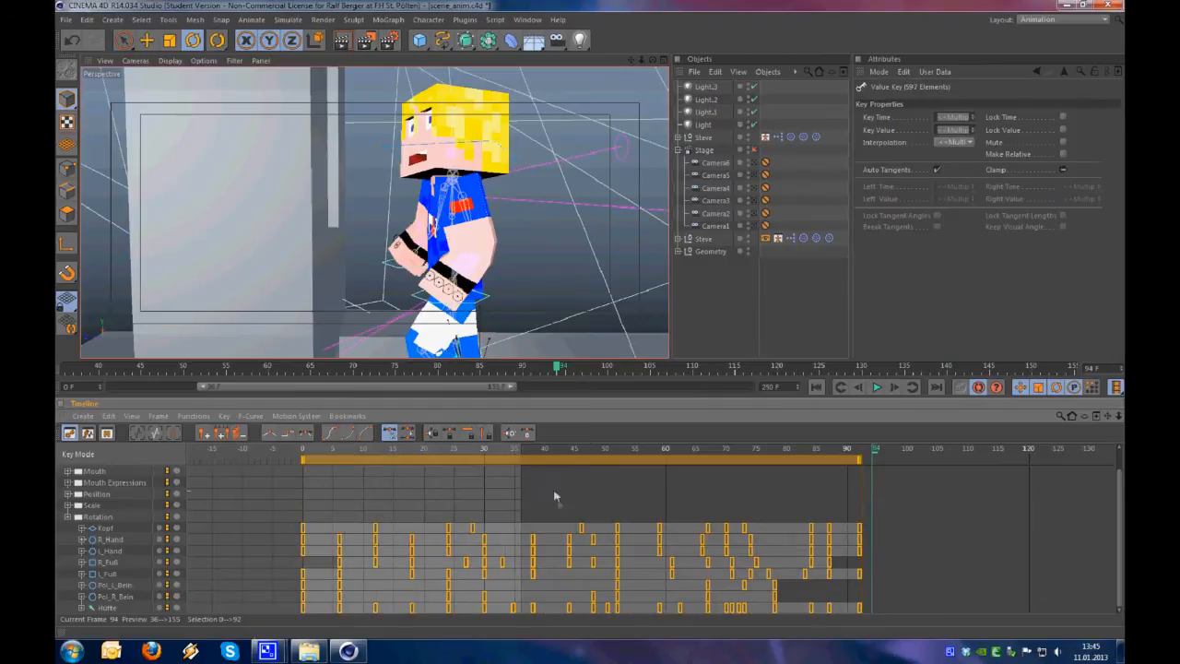
{"action": "right_click_drag", "start_coordinate": [554, 493], "coordinate": [555, 489], "text": "alt"}
{"action": "middle_click_drag", "start_coordinate": [544, 484], "coordinate": [522, 505], "text": "alt"}
{"action": "middle_click_drag", "start_coordinate": [621, 524], "coordinate": [597, 501], "text": "alt"}
{"action": "mouse_move", "coordinate": [851, 501]}
{"action": "left_mouse_down"}
{"action": "mouse_move", "coordinate": [809, 526]}
{"action": "mouse_move", "coordinate": [255, 614]}
{"action": "left_mouse_up"}
{"action": "left_click", "coordinate": [818, 567]}
{"action": "right_click_drag", "start_coordinate": [819, 568], "coordinate": [593, 595], "text": "alt"}
{"action": "mouse_move", "coordinate": [592, 594]}
{"action": "middle_mouse_down", "text": "alt"}
{"action": "mouse_move", "coordinate": [590, 442]}
{"action": "mouse_move", "coordinate": [585, 596]}
{"action": "middle_mouse_up", "text": "alt"}
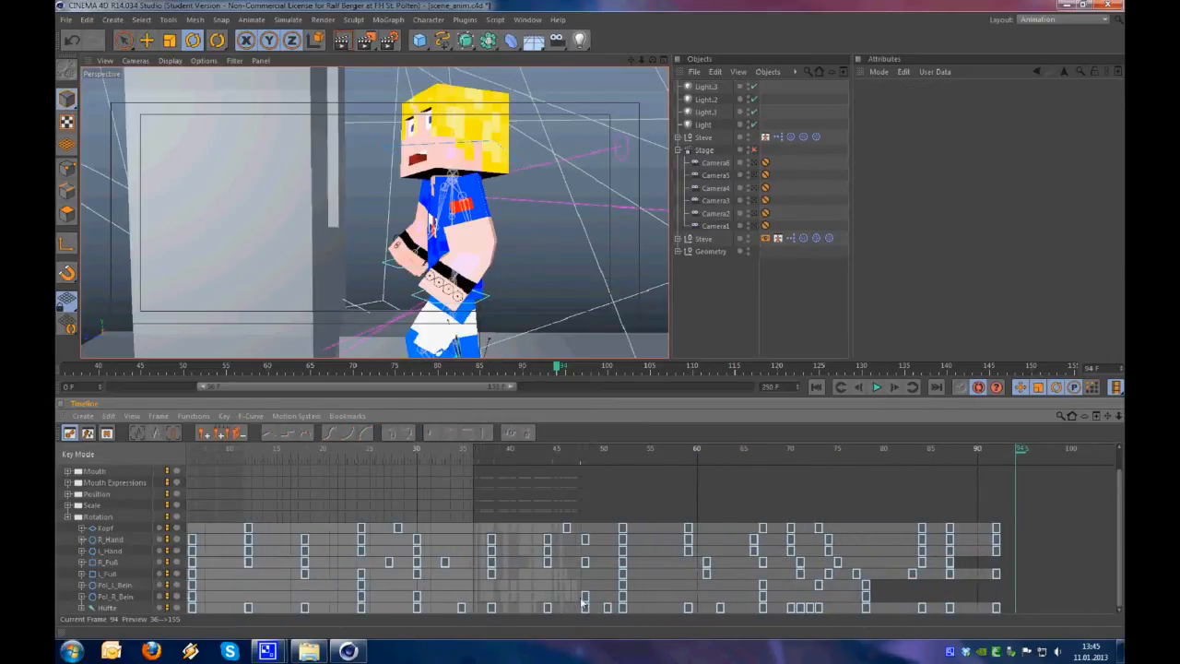
Go to frame 83, frame Steve at the block, and collapse and select his track in the timeline
{"action": "left_click_drag", "start_coordinate": [1000, 455], "coordinate": [915, 457]}
{"action": "left_click_drag", "start_coordinate": [470, 297], "coordinate": [357, 270], "text": "alt"}
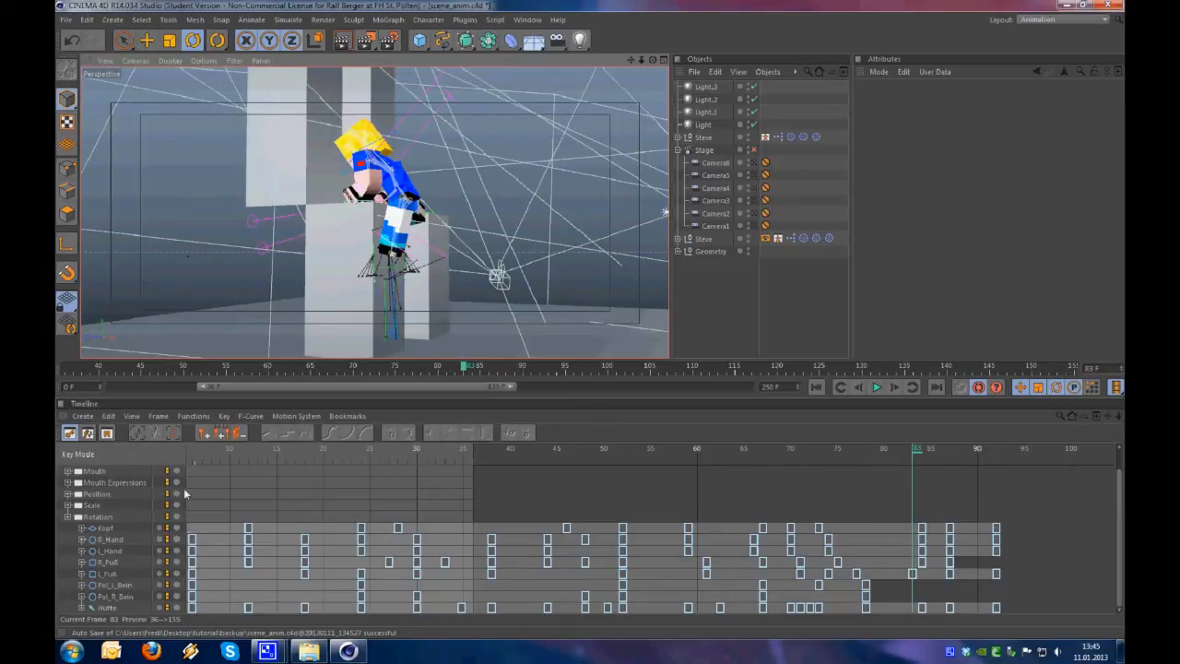
{"action": "scroll", "coordinate": [184, 493], "scroll_direction": "up", "scroll_amount": 1}
{"action": "left_click", "coordinate": [61, 483]}
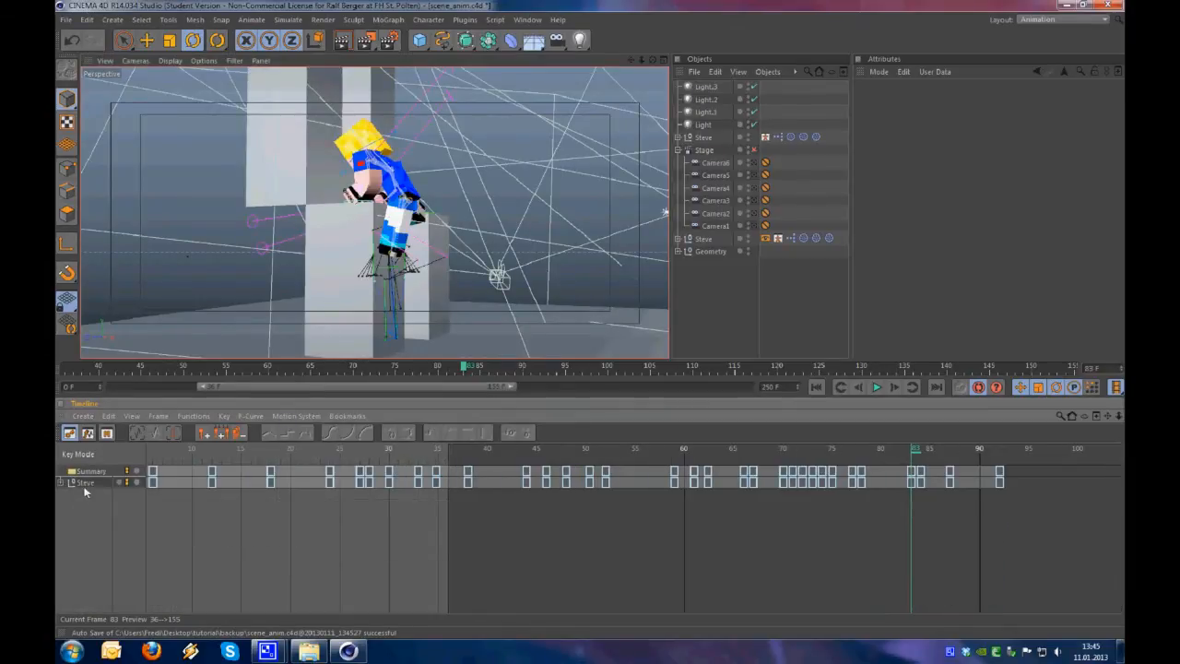
{"action": "left_click", "coordinate": [83, 484]}
Play back the climb from frame 66 and scrub back through it to frame 81
{"action": "left_click_drag", "start_coordinate": [915, 453], "coordinate": [748, 486]}
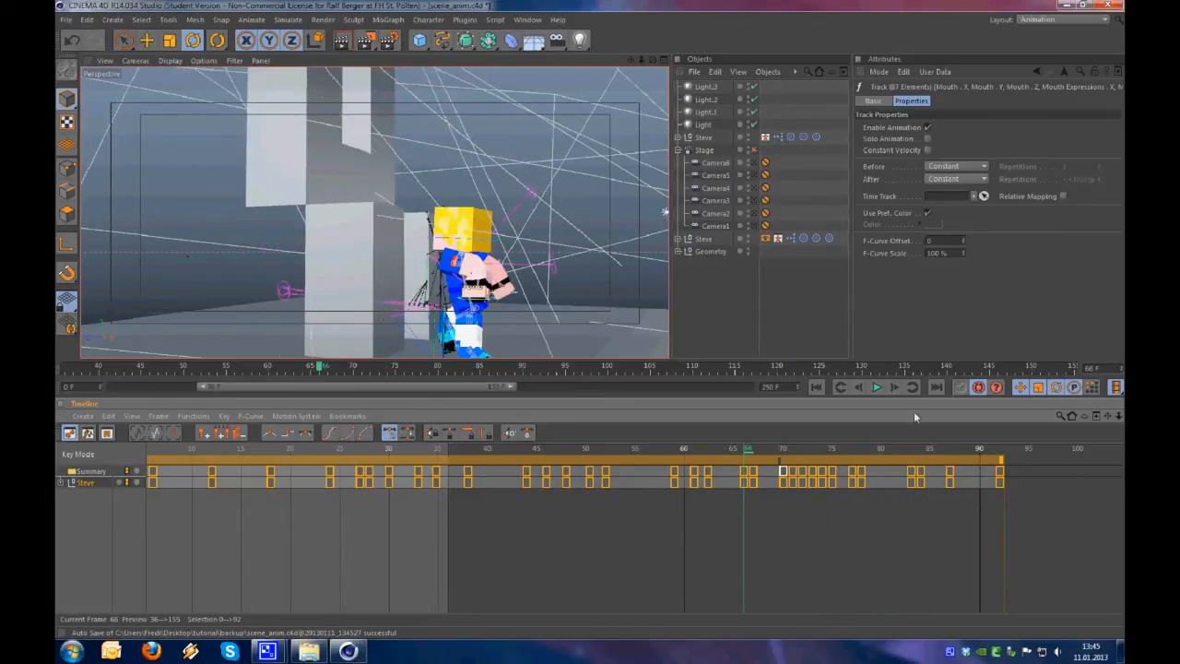
{"action": "left_click", "coordinate": [877, 387]}
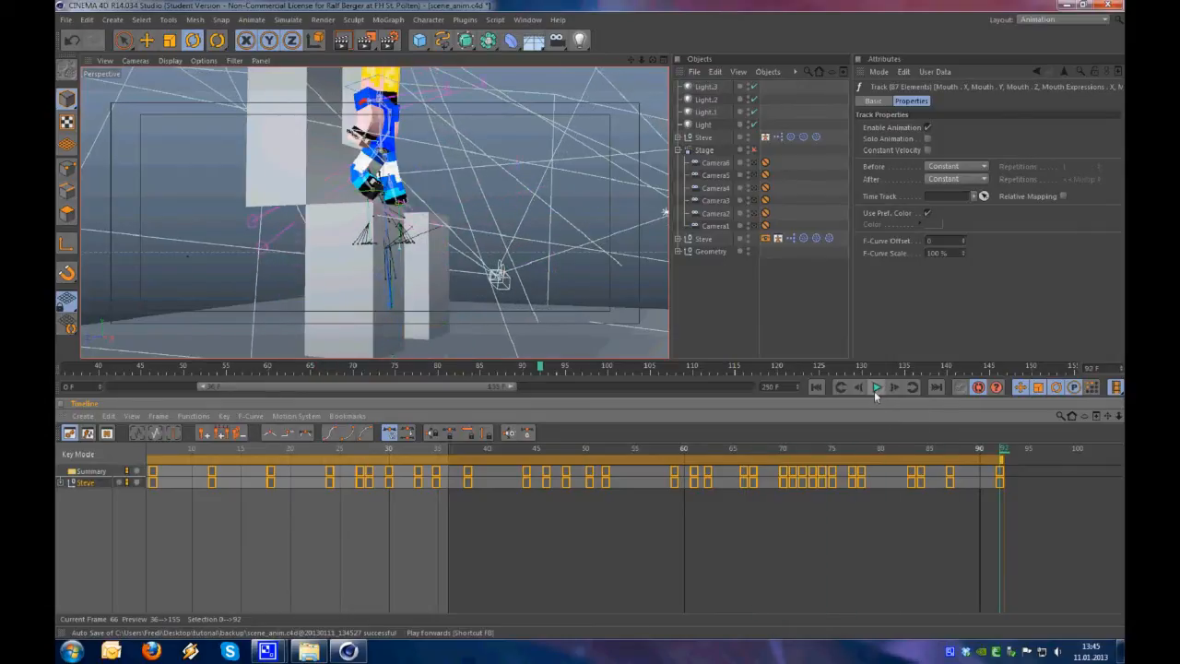
{"action": "left_click", "coordinate": [834, 450]}
{"action": "left_click_drag", "start_coordinate": [834, 450], "coordinate": [895, 449]}
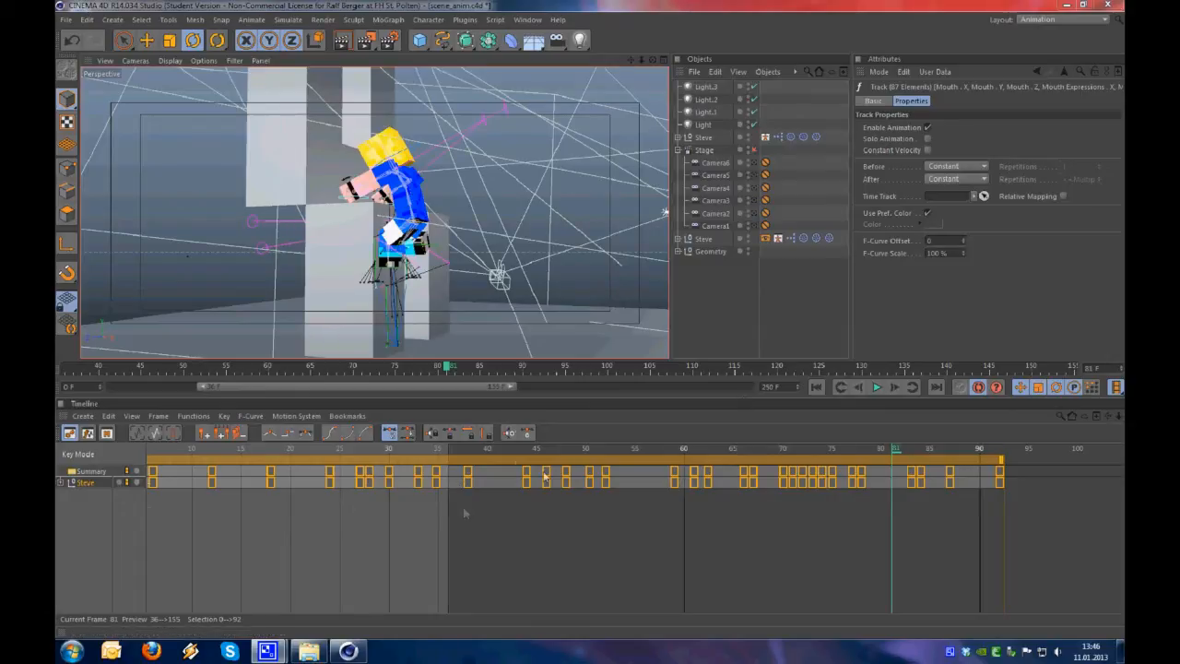
Move to frame 83, select Steve's keys from there on and stretch them so the last one falls on frame 100
{"action": "mouse_move", "coordinate": [892, 448]}
{"action": "left_mouse_down"}
{"action": "mouse_move", "coordinate": [867, 448]}
{"action": "mouse_move", "coordinate": [963, 444]}
{"action": "mouse_move", "coordinate": [978, 428]}
{"action": "mouse_move", "coordinate": [917, 436]}
{"action": "mouse_move", "coordinate": [981, 428]}
{"action": "mouse_move", "coordinate": [893, 425]}
{"action": "mouse_move", "coordinate": [940, 428]}
{"action": "mouse_move", "coordinate": [908, 424]}
{"action": "mouse_move", "coordinate": [922, 423]}
{"action": "mouse_move", "coordinate": [911, 452]}
{"action": "left_mouse_up"}
{"action": "left_click_drag", "start_coordinate": [906, 521], "coordinate": [1083, 458]}
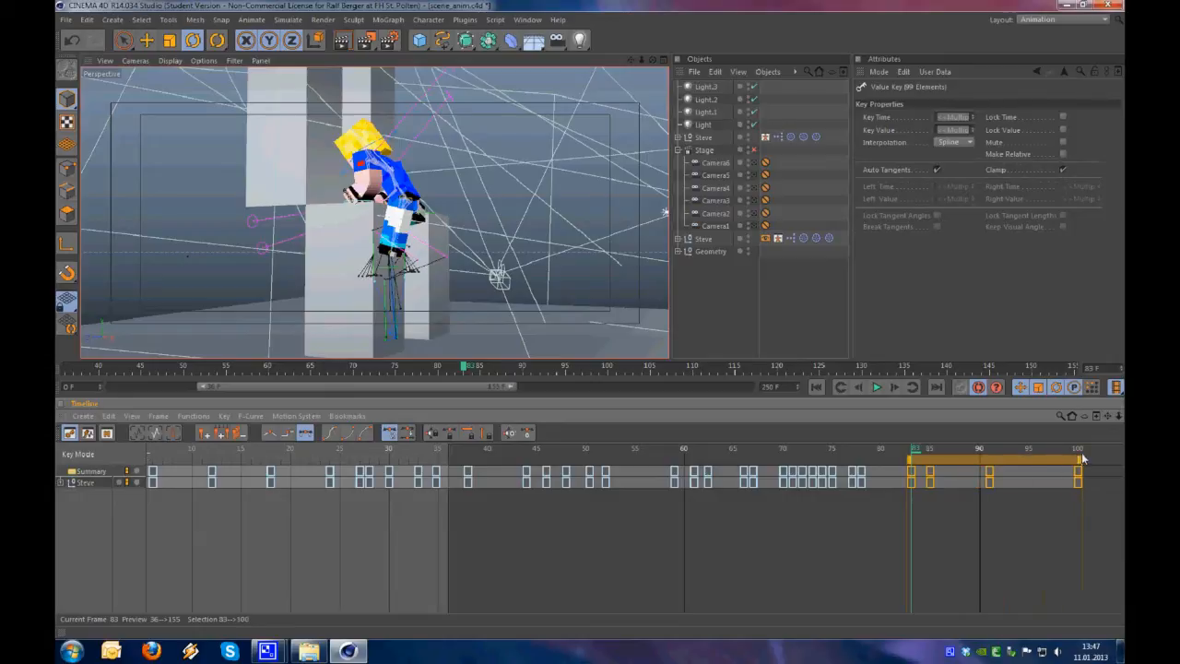
Play back the retimed climb from frame 76 and stop at frame 103
{"action": "mouse_move", "coordinate": [929, 450]}
{"action": "left_mouse_down"}
{"action": "mouse_move", "coordinate": [1056, 450]}
{"action": "mouse_move", "coordinate": [846, 455]}
{"action": "left_mouse_up"}
{"action": "left_click", "coordinate": [877, 387]}
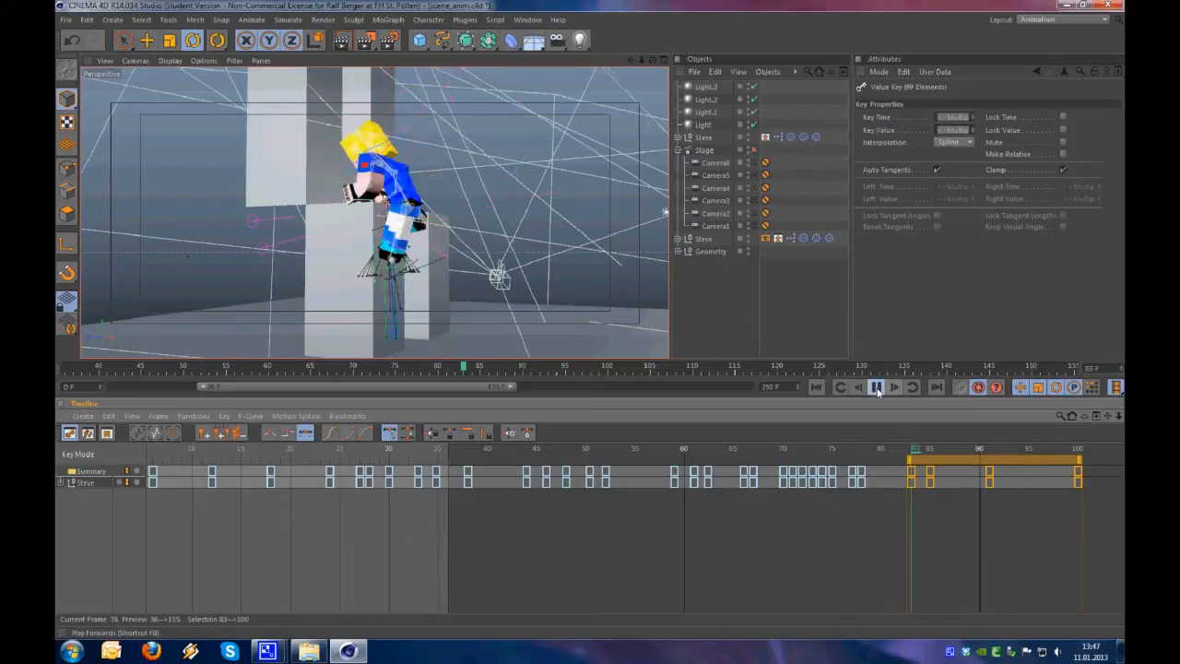
{"action": "middle_click_drag", "start_coordinate": [947, 451], "coordinate": [810, 451], "text": "alt"}
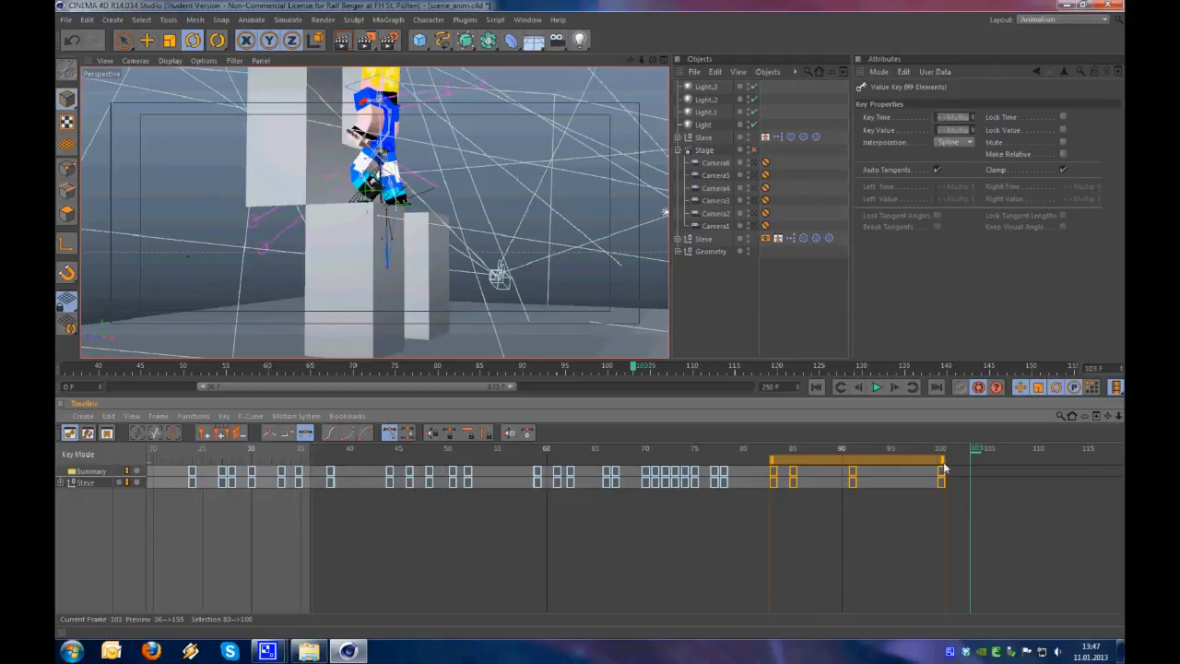
Move Steve's last key to frame 99 and the key before it to frame 90
{"action": "left_click_drag", "start_coordinate": [939, 467], "coordinate": [805, 444]}
{"action": "left_click", "coordinate": [852, 471]}
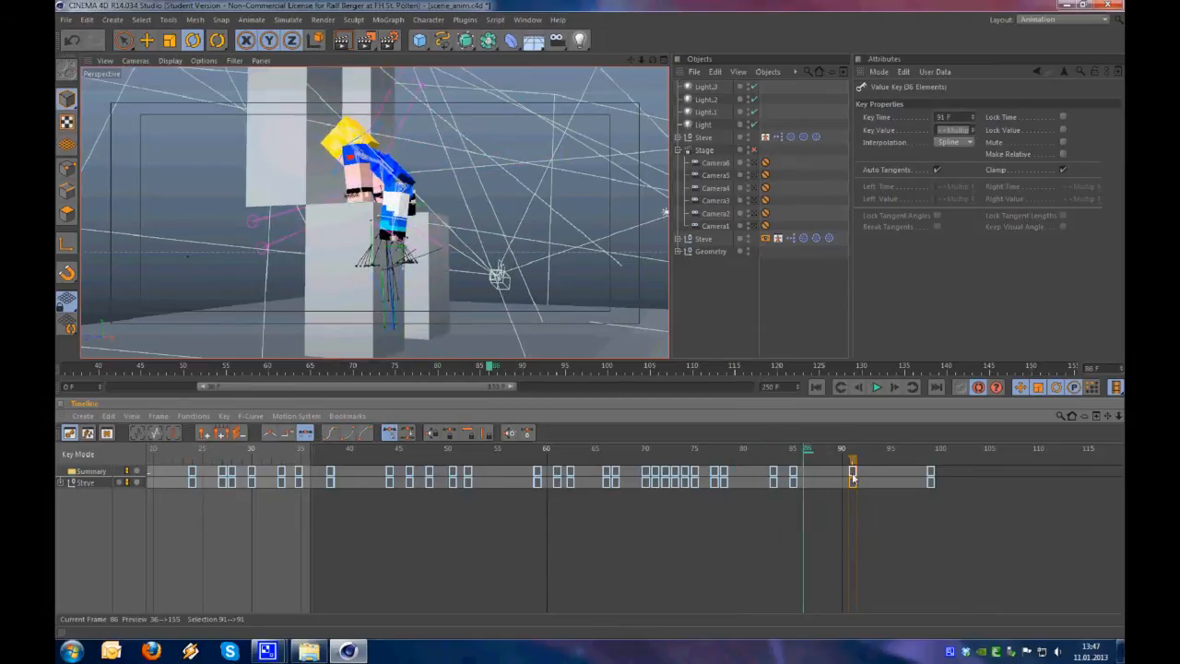
{"action": "left_click_drag", "start_coordinate": [853, 476], "coordinate": [781, 444]}
Play back the retimed climb to frame 104 and scrub back to frame 73
{"action": "left_click", "coordinate": [876, 387]}
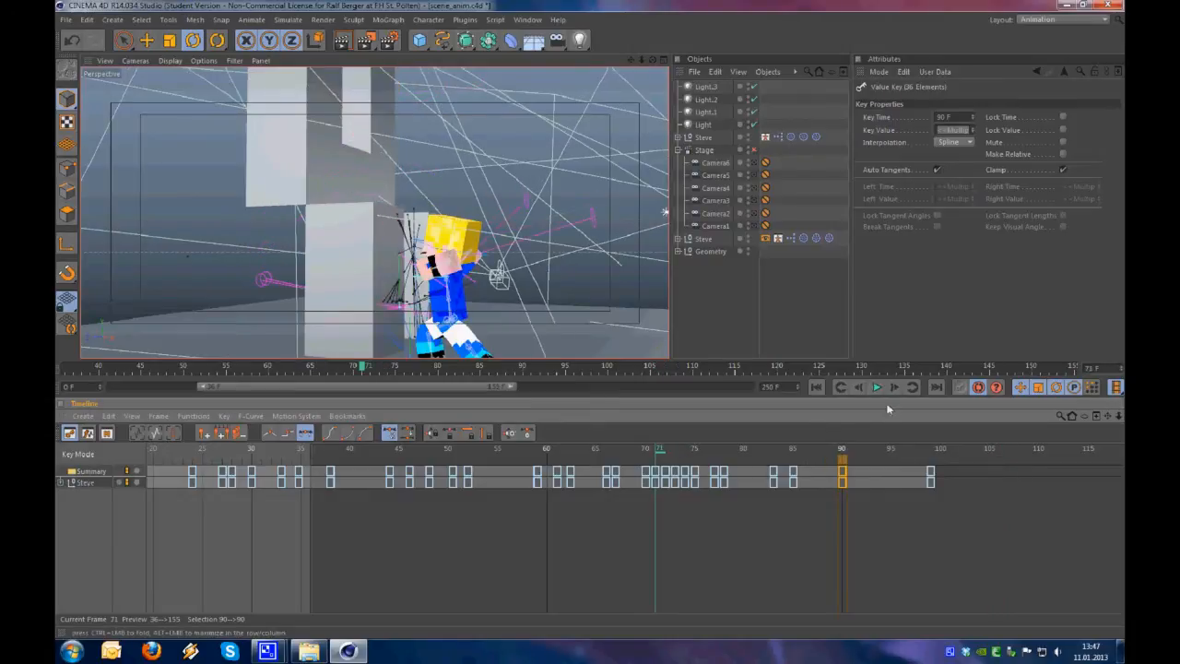
{"action": "left_click", "coordinate": [876, 387]}
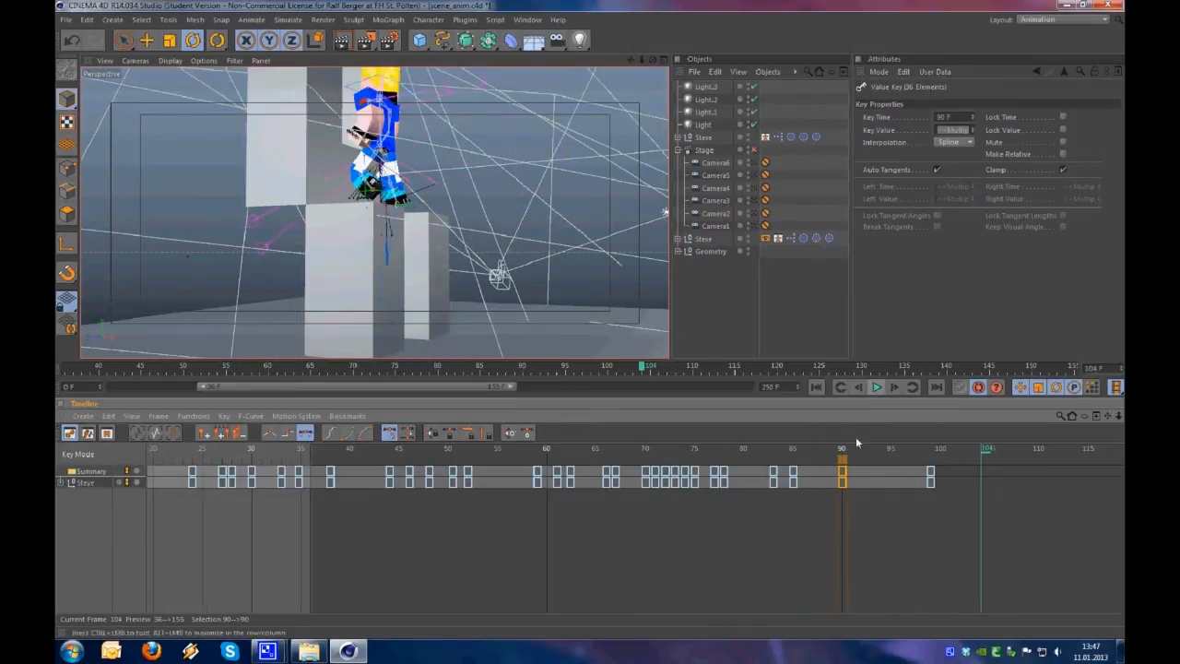
{"action": "left_click_drag", "start_coordinate": [823, 449], "coordinate": [679, 449]}
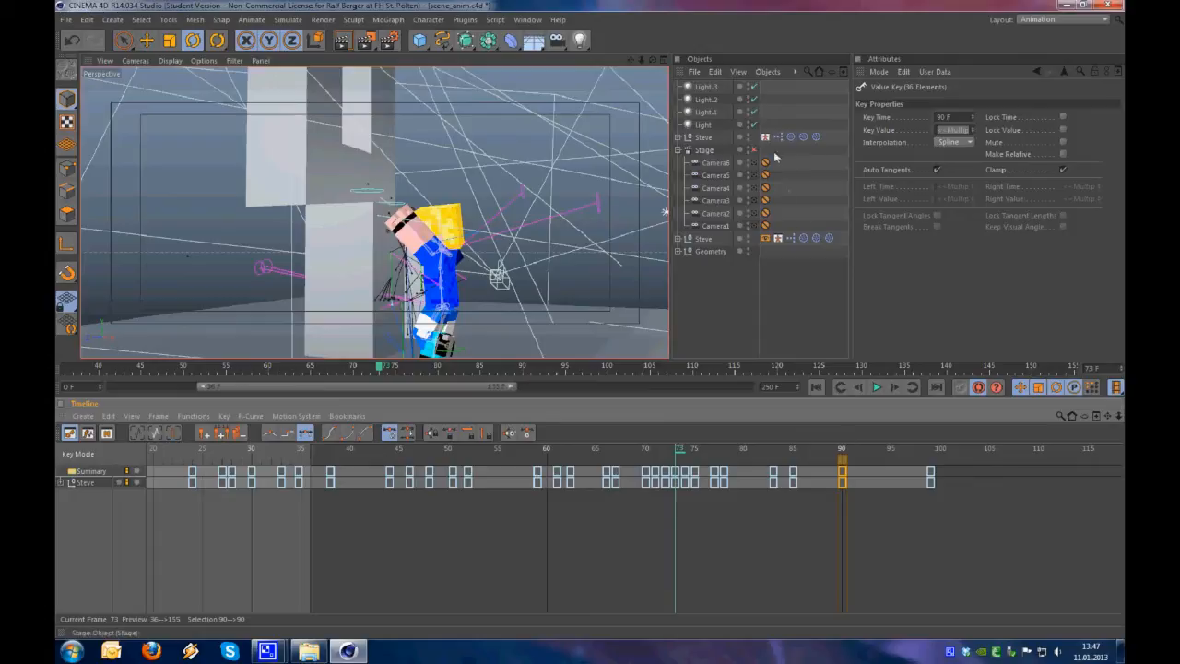
Enable the Stage object and make a hardware preview of frames 0 to 100 at an image size of 800
{"action": "left_click", "coordinate": [752, 200]}
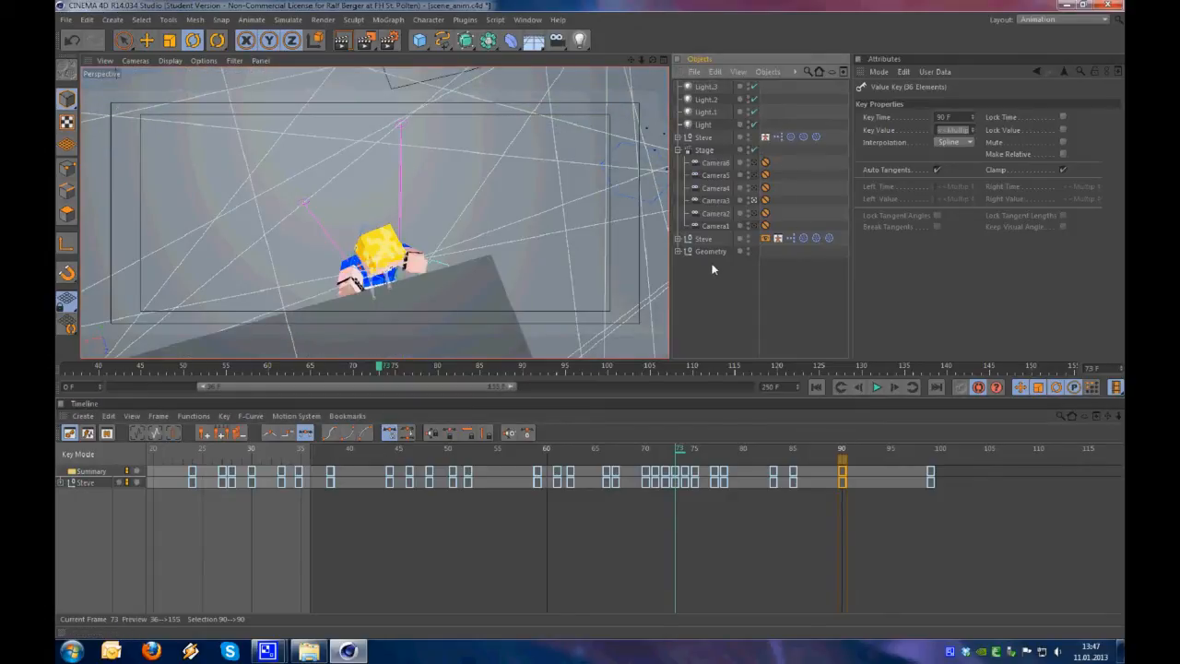
{"action": "left_click_drag", "start_coordinate": [698, 451], "coordinate": [955, 447]}
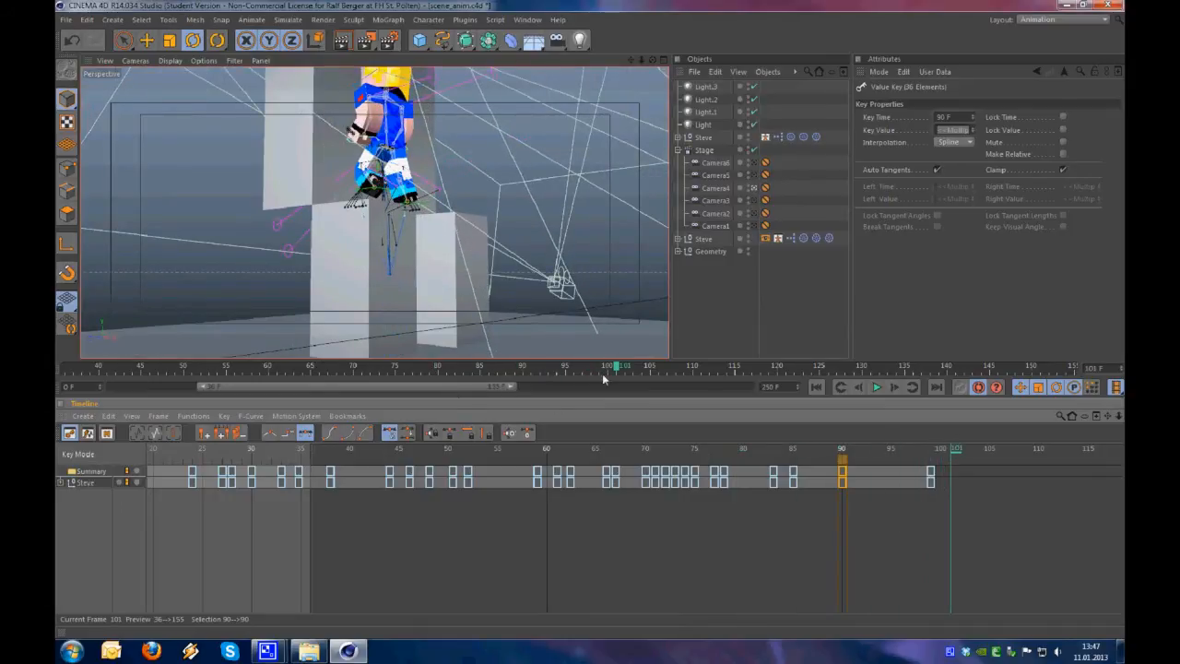
{"action": "left_click_drag", "start_coordinate": [365, 41], "coordinate": [404, 131]}
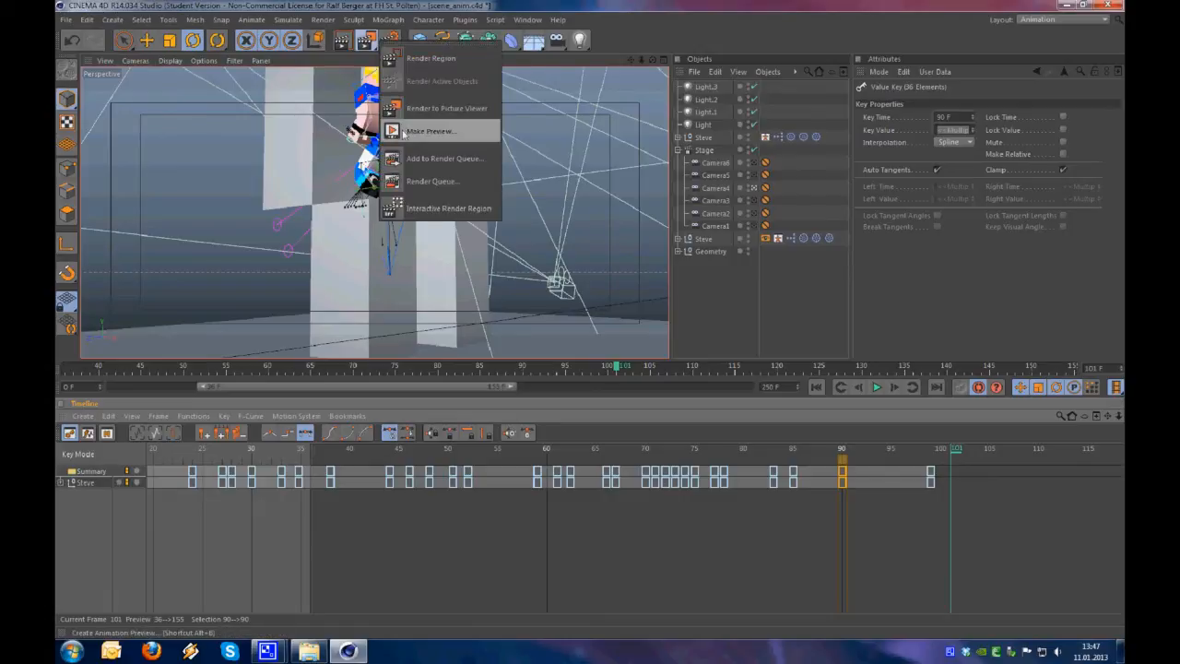
{"action": "left_click", "coordinate": [404, 132]}
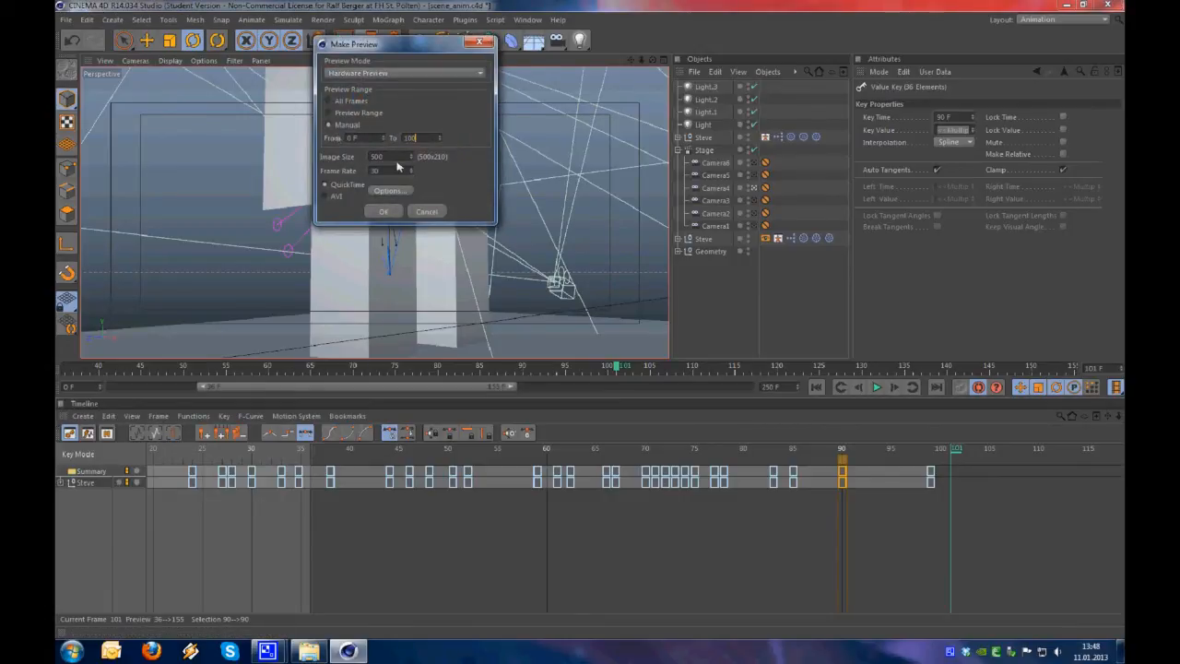
{"action": "left_click", "coordinate": [375, 140]}
{"action": "left_click", "coordinate": [384, 211]}
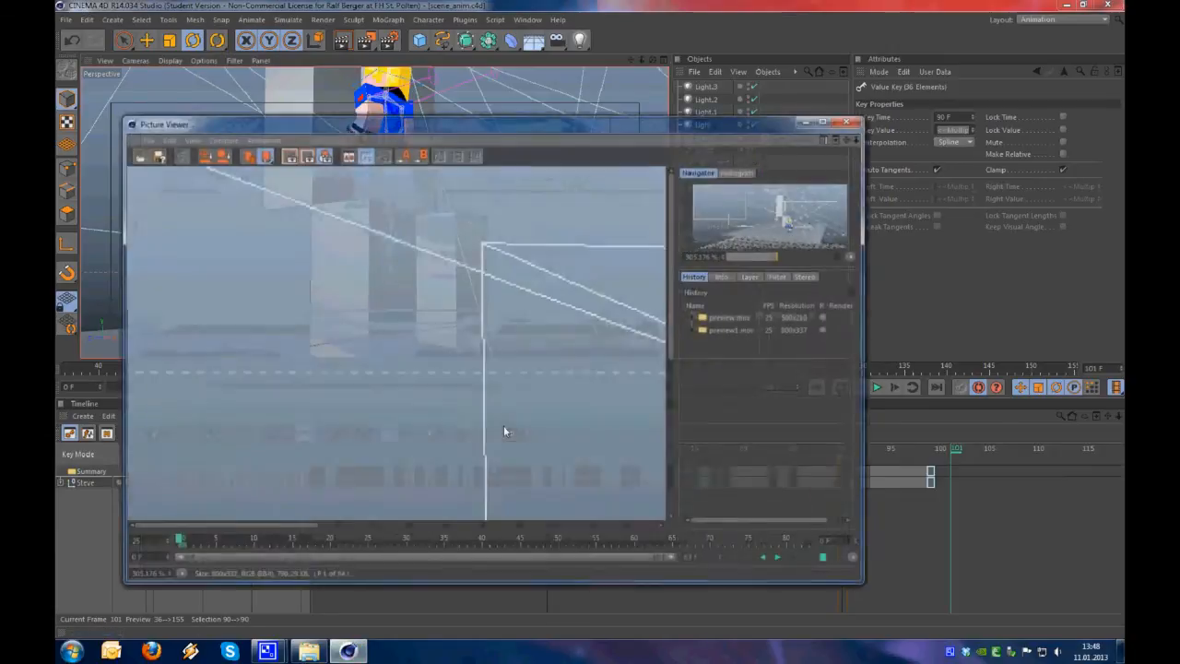
Show the new preview at 100 % in the Picture Viewer and play it from the first frame
{"action": "double_click", "coordinate": [400, 351]}
{"action": "mouse_move", "coordinate": [175, 540]}
{"action": "left_mouse_down"}
{"action": "mouse_move", "coordinate": [366, 530]}
{"action": "mouse_move", "coordinate": [170, 537]}
{"action": "left_mouse_up"}
{"action": "left_click_drag", "start_coordinate": [529, 120], "coordinate": [544, 98]}
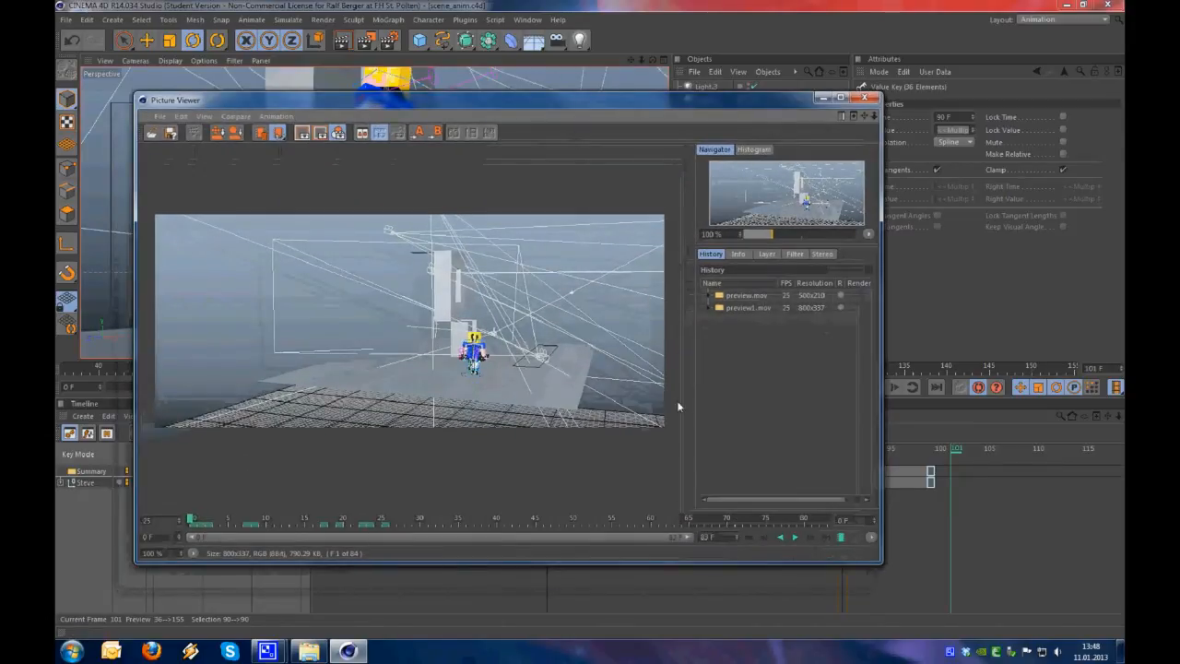
{"action": "left_click", "coordinate": [797, 540]}
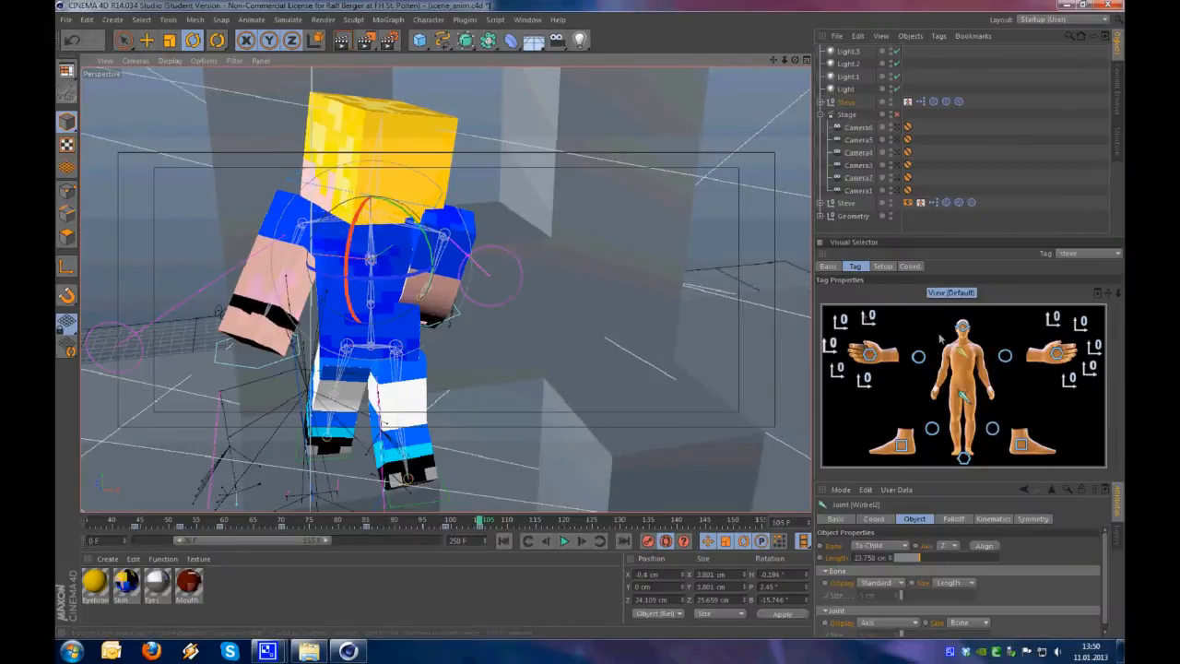
Pose Steve's head, hips and right hand at frame 105
{"action": "left_click", "coordinate": [963, 331]}
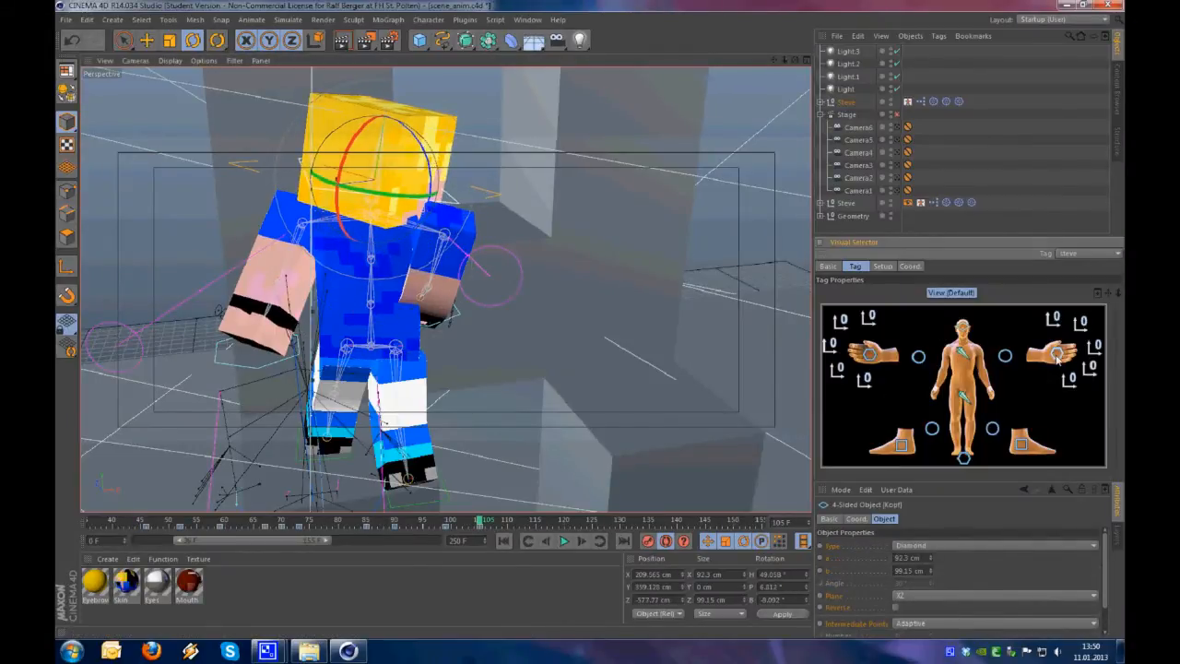
{"action": "left_click", "coordinate": [963, 396]}
{"action": "left_click_drag", "start_coordinate": [295, 352], "coordinate": [705, 318], "text": "alt"}
{"action": "left_click_drag", "start_coordinate": [417, 456], "coordinate": [415, 464]}
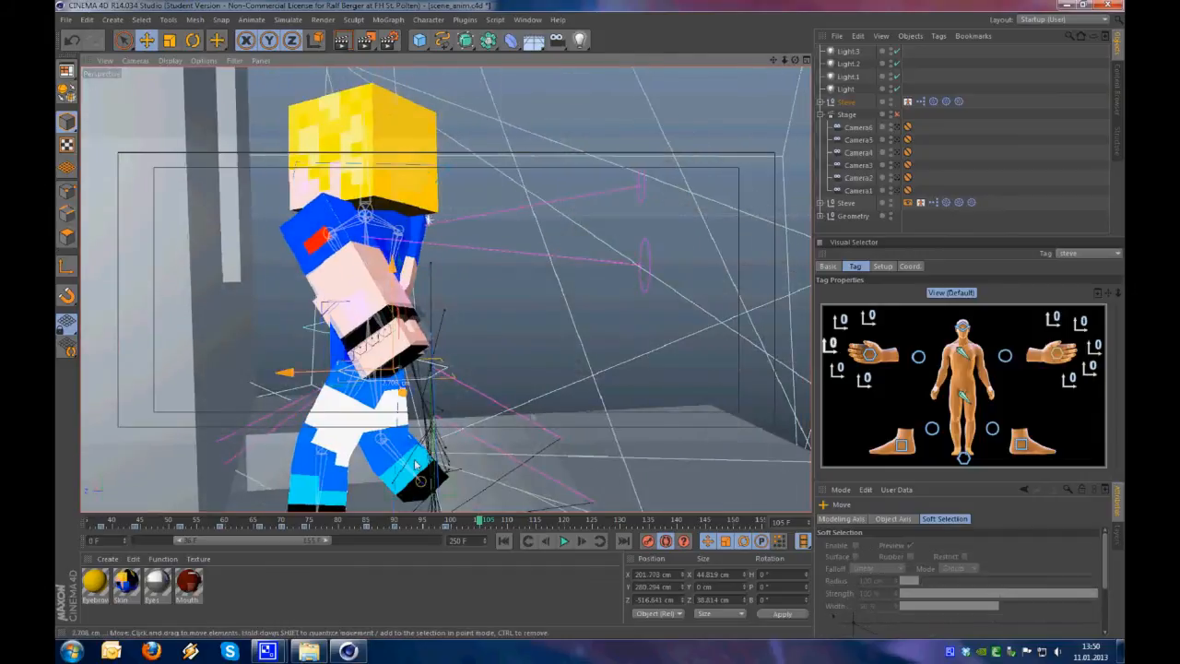
{"action": "left_click_drag", "start_coordinate": [365, 369], "coordinate": [700, 364], "text": "alt"}
{"action": "left_click", "coordinate": [869, 356]}
{"action": "left_click_drag", "start_coordinate": [387, 351], "coordinate": [634, 330], "text": "alt"}
{"action": "left_click_drag", "start_coordinate": [418, 367], "coordinate": [284, 315]}
Reposition Steve's left foot on the block at frame 105
{"action": "left_click", "coordinate": [1025, 448]}
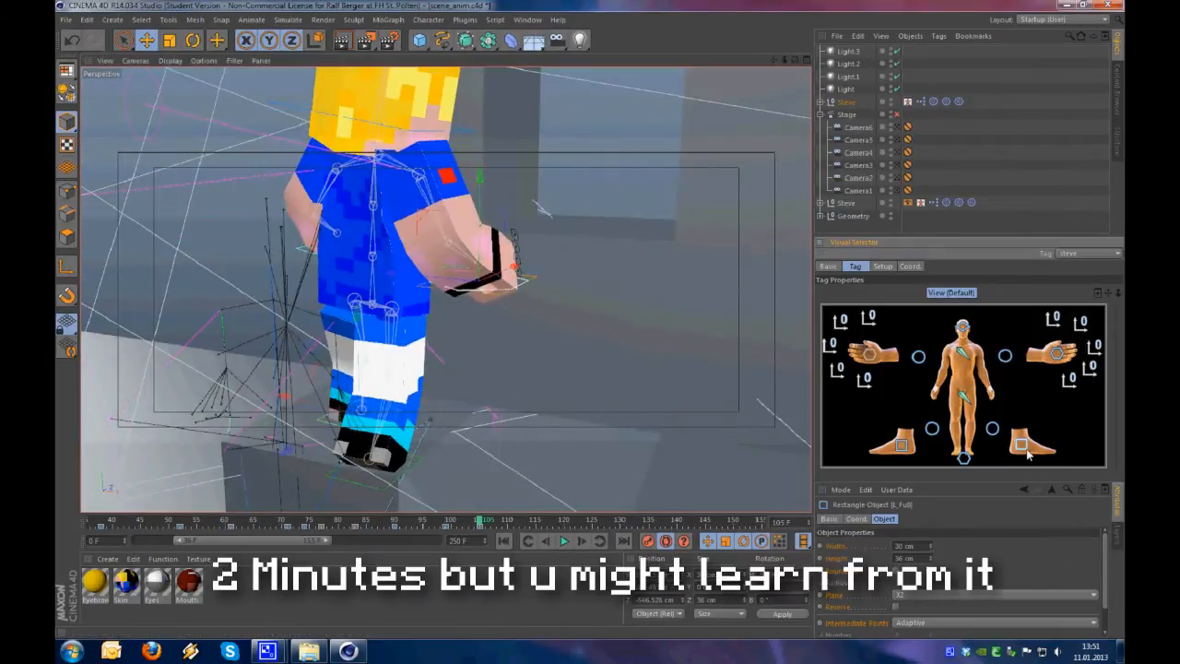
{"action": "mouse_move", "coordinate": [525, 465]}
{"action": "left_mouse_down", "text": "alt"}
{"action": "mouse_move", "coordinate": [424, 470]}
{"action": "mouse_move", "coordinate": [460, 464]}
{"action": "mouse_move", "coordinate": [392, 493]}
{"action": "left_mouse_up", "text": "alt"}
{"action": "scroll", "coordinate": [387, 475], "scroll_direction": "up", "scroll_amount": 2}
{"action": "middle_click_drag", "start_coordinate": [392, 493], "coordinate": [369, 343], "text": "alt"}
{"action": "left_click_drag", "start_coordinate": [369, 343], "coordinate": [416, 352], "text": "alt"}
Advance a few frames past 105 and move Steve's right foot through its step on the block
{"action": "key", "text": "g"}
{"action": "key", "text": "g"}
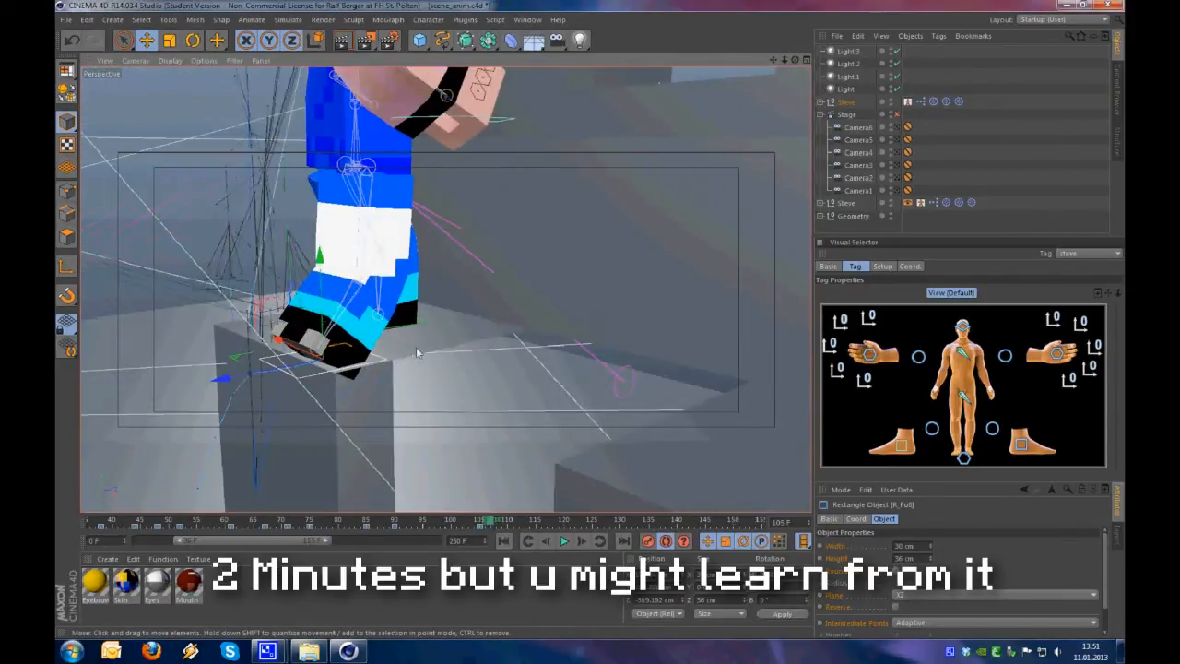
{"action": "left_click_drag", "start_coordinate": [400, 391], "coordinate": [385, 346], "text": "alt"}
{"action": "key", "text": "g"}
{"action": "mouse_move", "coordinate": [459, 398]}
{"action": "left_mouse_down", "text": "alt"}
{"action": "mouse_move", "coordinate": [482, 453]}
{"action": "mouse_move", "coordinate": [516, 461]}
{"action": "left_mouse_up", "text": "alt"}
{"action": "mouse_move", "coordinate": [516, 461]}
{"action": "left_mouse_down", "text": "alt"}
{"action": "mouse_move", "coordinate": [600, 374]}
{"action": "mouse_move", "coordinate": [461, 396]}
{"action": "left_mouse_up", "text": "alt"}
{"action": "middle_click_drag", "start_coordinate": [460, 304], "coordinate": [461, 397], "text": "alt"}
Adjust Steve's body position and limbs as he completes the step on the block
{"action": "left_click", "coordinate": [355, 273]}
{"action": "mouse_move", "coordinate": [369, 304]}
{"action": "left_mouse_down", "text": "alt"}
{"action": "mouse_move", "coordinate": [396, 351]}
{"action": "mouse_move", "coordinate": [300, 354]}
{"action": "left_mouse_up", "text": "alt"}
{"action": "left_click_drag", "start_coordinate": [485, 274], "coordinate": [526, 275]}
{"action": "left_click_drag", "start_coordinate": [391, 355], "coordinate": [306, 420], "text": "alt"}
{"action": "left_click", "coordinate": [376, 355]}
{"action": "key", "text": "e"}
{"action": "left_click_drag", "start_coordinate": [313, 368], "coordinate": [519, 369], "text": "alt"}
{"action": "left_click_drag", "start_coordinate": [571, 318], "coordinate": [608, 332]}
{"action": "left_click_drag", "start_coordinate": [428, 349], "coordinate": [454, 350]}
{"action": "left_click_drag", "start_coordinate": [553, 341], "coordinate": [437, 327], "text": "alt"}
At frame 117, rotate Steve's upper spine and adjust his hips for a crouch
{"action": "left_click_drag", "start_coordinate": [520, 523], "coordinate": [547, 527]}
{"action": "left_click", "coordinate": [963, 397]}
{"action": "left_click_drag", "start_coordinate": [580, 369], "coordinate": [510, 377], "text": "alt"}
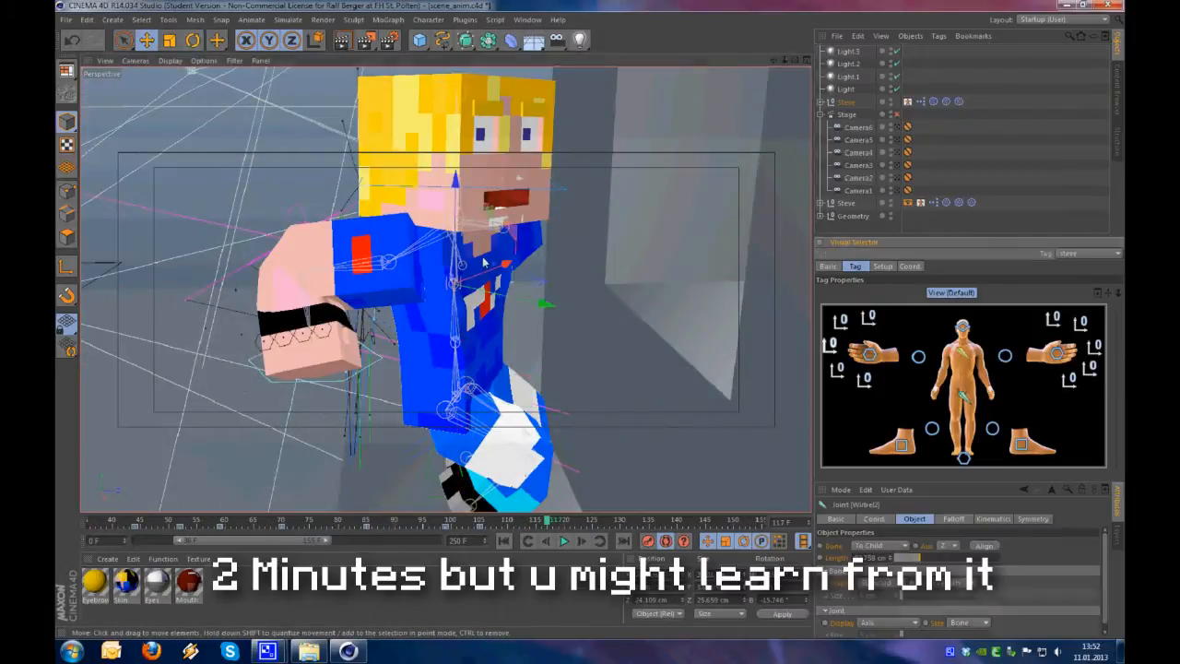
{"action": "key", "text": "r"}
{"action": "left_click_drag", "start_coordinate": [484, 262], "coordinate": [530, 286]}
{"action": "left_click", "coordinate": [963, 396]}
{"action": "left_click_drag", "start_coordinate": [497, 368], "coordinate": [344, 356]}
Move Steve's left hand into the crouch pose and tilt his head
{"action": "key", "text": "e"}
{"action": "left_click", "coordinate": [1057, 353]}
{"action": "left_click_drag", "start_coordinate": [510, 371], "coordinate": [553, 405], "text": "alt"}
{"action": "left_click_drag", "start_coordinate": [558, 204], "coordinate": [560, 221]}
{"action": "left_click_drag", "start_coordinate": [560, 221], "coordinate": [572, 304], "text": "alt"}
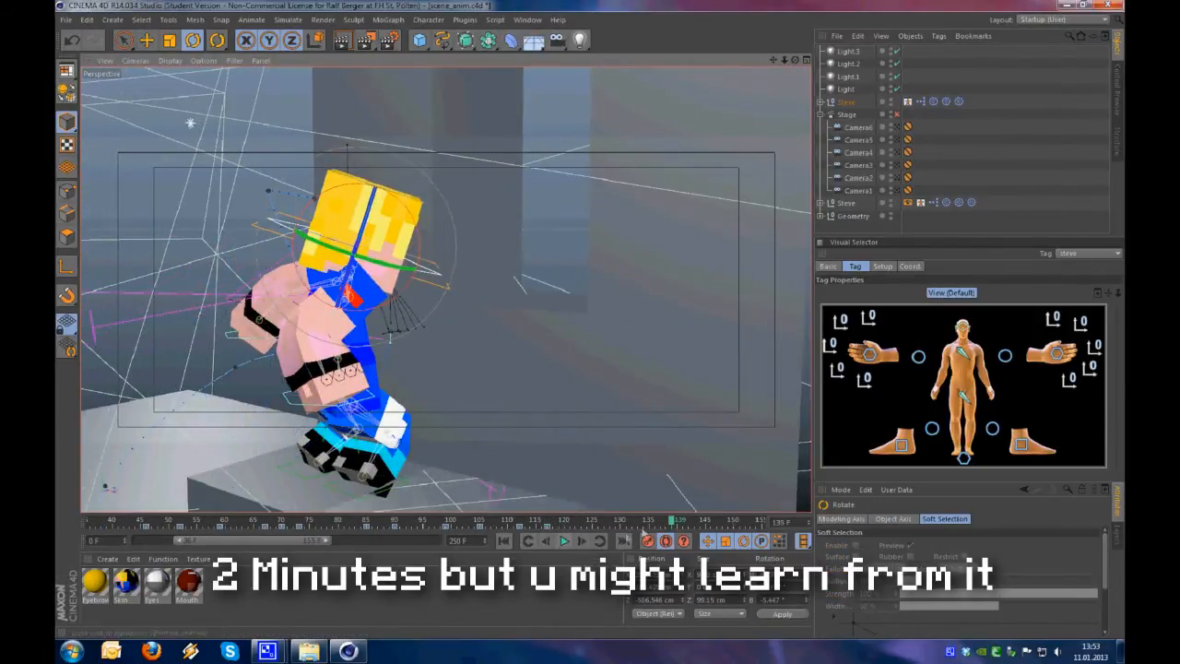
At frame 123, lift Steve's hips into the jump and rotate his upper body
{"action": "left_click_drag", "start_coordinate": [540, 424], "coordinate": [560, 338], "text": "alt"}
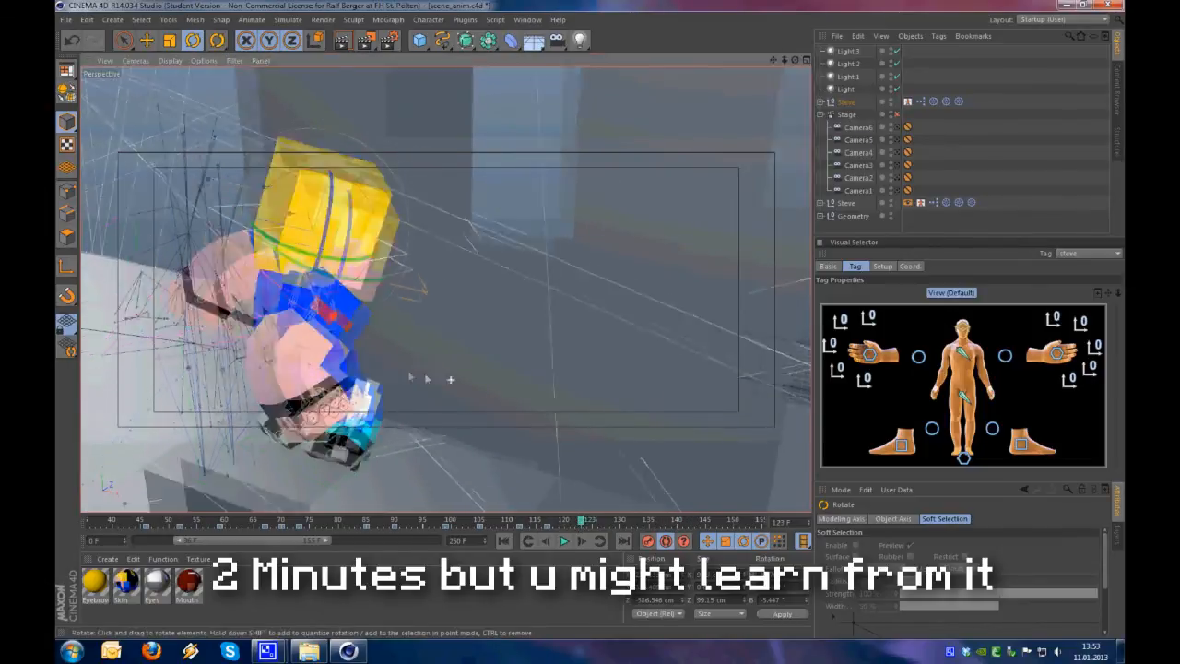
{"action": "left_click_drag", "start_coordinate": [450, 379], "coordinate": [516, 387], "text": "alt"}
{"action": "left_click", "coordinate": [963, 396]}
{"action": "left_click_drag", "start_coordinate": [471, 420], "coordinate": [504, 406], "text": "alt"}
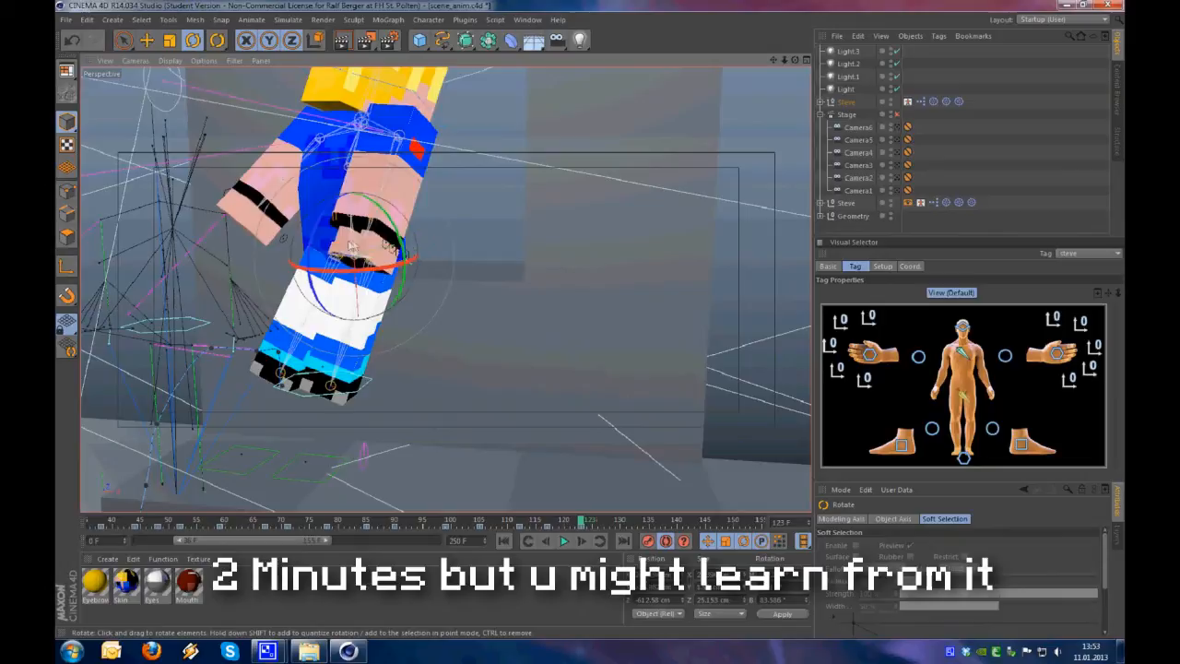
{"action": "left_click", "coordinate": [961, 357]}
{"action": "left_click_drag", "start_coordinate": [516, 231], "coordinate": [439, 237], "text": "alt"}
Swing Steve's left and right hands up for the jump pose at frame 123
{"action": "left_click", "coordinate": [1056, 354]}
{"action": "left_click_drag", "start_coordinate": [410, 188], "coordinate": [444, 145]}
{"action": "left_click_drag", "start_coordinate": [461, 267], "coordinate": [590, 350], "text": "alt"}
{"action": "left_click", "coordinate": [872, 357]}
{"action": "left_click_drag", "start_coordinate": [636, 369], "coordinate": [682, 242]}
{"action": "left_click_drag", "start_coordinate": [589, 305], "coordinate": [645, 322], "text": "alt"}
Reposition the right elbow controller to direct Steve's raised arm in the jump
{"action": "left_click", "coordinate": [918, 356]}
{"action": "left_click_drag", "start_coordinate": [590, 369], "coordinate": [603, 408], "text": "alt"}
{"action": "left_click_drag", "start_coordinate": [476, 304], "coordinate": [442, 318]}
{"action": "left_click_drag", "start_coordinate": [442, 368], "coordinate": [479, 397], "text": "alt"}
{"action": "left_click_drag", "start_coordinate": [307, 257], "coordinate": [618, 397], "text": "alt"}
Adjust Steve's left and right feet for the takeoff around frames 119 to 121
{"action": "left_click", "coordinate": [1021, 444]}
{"action": "key", "text": "e"}
{"action": "key", "text": "f"}
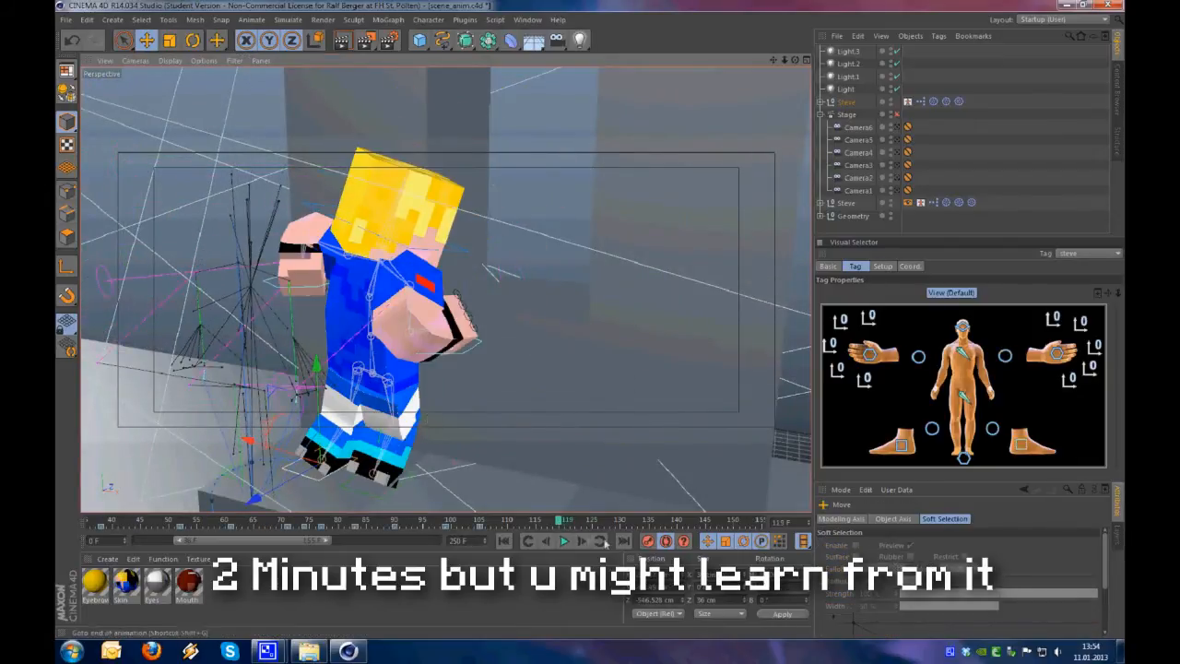
{"action": "left_click", "coordinate": [900, 449]}
{"action": "key", "text": "g"}
{"action": "key", "text": "g"}
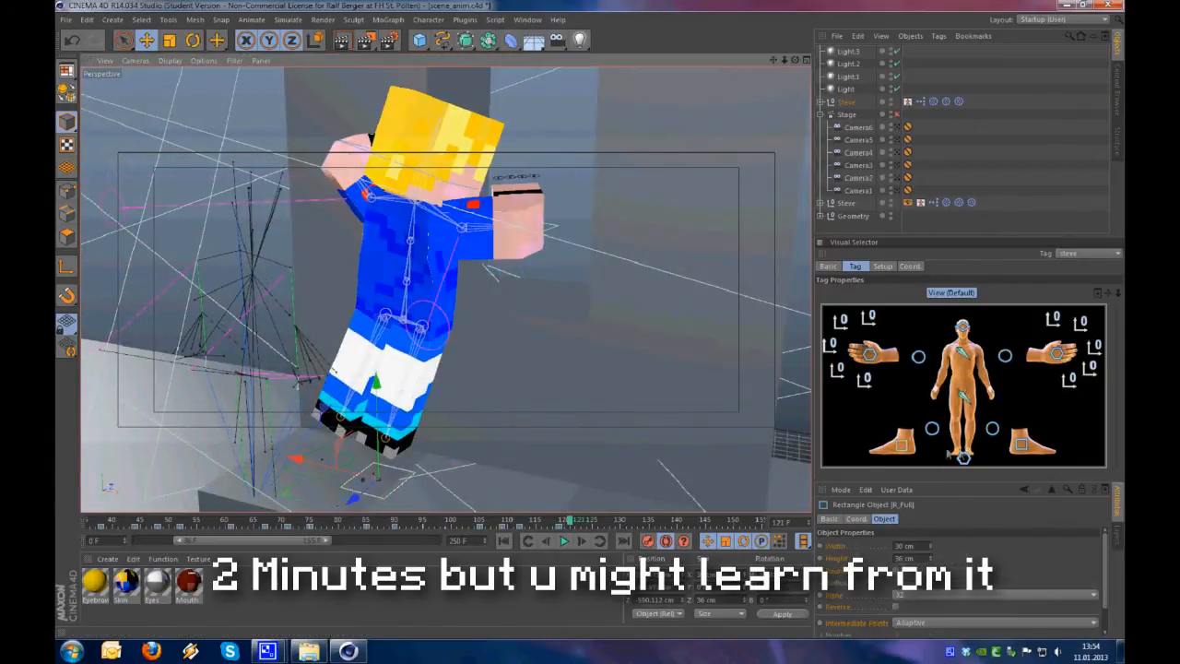
{"action": "left_click_drag", "start_coordinate": [536, 412], "coordinate": [362, 363]}
{"action": "left_click", "coordinate": [901, 445]}
{"action": "left_click_drag", "start_coordinate": [423, 320], "coordinate": [422, 304]}
{"action": "left_click_drag", "start_coordinate": [387, 368], "coordinate": [544, 406], "text": "alt"}
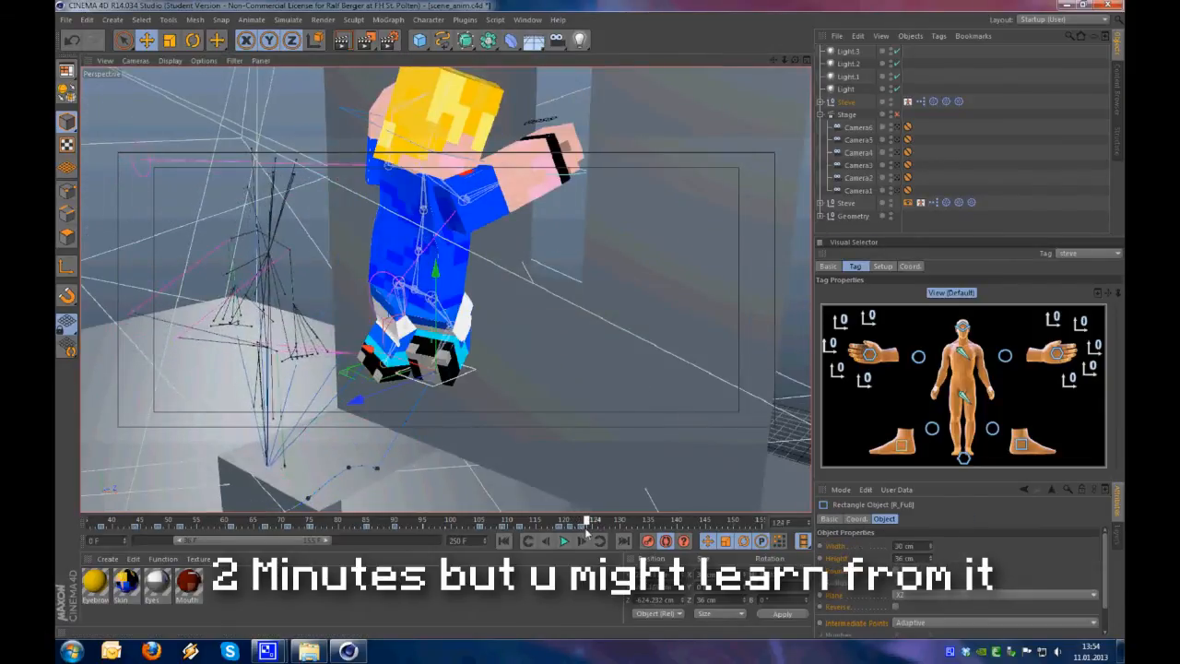
Go back to frame 123 and reposition Steve's hips and left foot in the jump
{"action": "left_click_drag", "start_coordinate": [586, 531], "coordinate": [581, 527]}
{"action": "left_click", "coordinate": [963, 396]}
{"action": "left_click_drag", "start_coordinate": [544, 402], "coordinate": [472, 358], "text": "alt"}
{"action": "left_click", "coordinate": [1021, 448]}
{"action": "left_click_drag", "start_coordinate": [479, 405], "coordinate": [516, 405], "text": "alt"}
{"action": "mouse_move", "coordinate": [516, 406]}
{"action": "left_mouse_down"}
{"action": "mouse_move", "coordinate": [556, 384]}
{"action": "mouse_move", "coordinate": [497, 397]}
{"action": "left_mouse_up"}
Adjust the left and right knee controllers to shape Steve's legs in mid-air
{"action": "left_click", "coordinate": [992, 429]}
{"action": "left_click_drag", "start_coordinate": [447, 313], "coordinate": [396, 322], "text": "alt"}
{"action": "left_click", "coordinate": [932, 429]}
{"action": "left_click_drag", "start_coordinate": [516, 350], "coordinate": [590, 341], "text": "alt"}
{"action": "mouse_move", "coordinate": [609, 360]}
{"action": "left_mouse_down"}
{"action": "mouse_move", "coordinate": [630, 372]}
{"action": "mouse_move", "coordinate": [599, 355]}
{"action": "left_mouse_up"}
{"action": "mouse_move", "coordinate": [599, 355]}
{"action": "left_mouse_down", "text": "alt"}
{"action": "mouse_move", "coordinate": [556, 335]}
{"action": "mouse_move", "coordinate": [608, 341]}
{"action": "left_mouse_up", "text": "alt"}
{"action": "left_click_drag", "start_coordinate": [544, 309], "coordinate": [524, 348], "text": "alt"}
Check the left hand and right elbow controls and turn Steve's head in the jump pose
{"action": "left_click", "coordinate": [1053, 353]}
{"action": "left_click", "coordinate": [918, 357]}
{"action": "left_click", "coordinate": [962, 327]}
{"action": "left_click_drag", "start_coordinate": [516, 277], "coordinate": [517, 313], "text": "alt"}
Rotate Steve's right foot for the jump and go to frame 124
{"action": "left_click", "coordinate": [902, 445]}
{"action": "mouse_move", "coordinate": [590, 369]}
{"action": "left_mouse_down", "text": "alt"}
{"action": "mouse_move", "coordinate": [552, 397]}
{"action": "mouse_move", "coordinate": [587, 451]}
{"action": "mouse_move", "coordinate": [608, 368]}
{"action": "left_mouse_up", "text": "alt"}
{"action": "left_click", "coordinate": [901, 445]}
{"action": "mouse_move", "coordinate": [597, 522]}
{"action": "left_mouse_down"}
{"action": "mouse_move", "coordinate": [527, 525]}
{"action": "mouse_move", "coordinate": [589, 532]}
{"action": "left_mouse_up"}
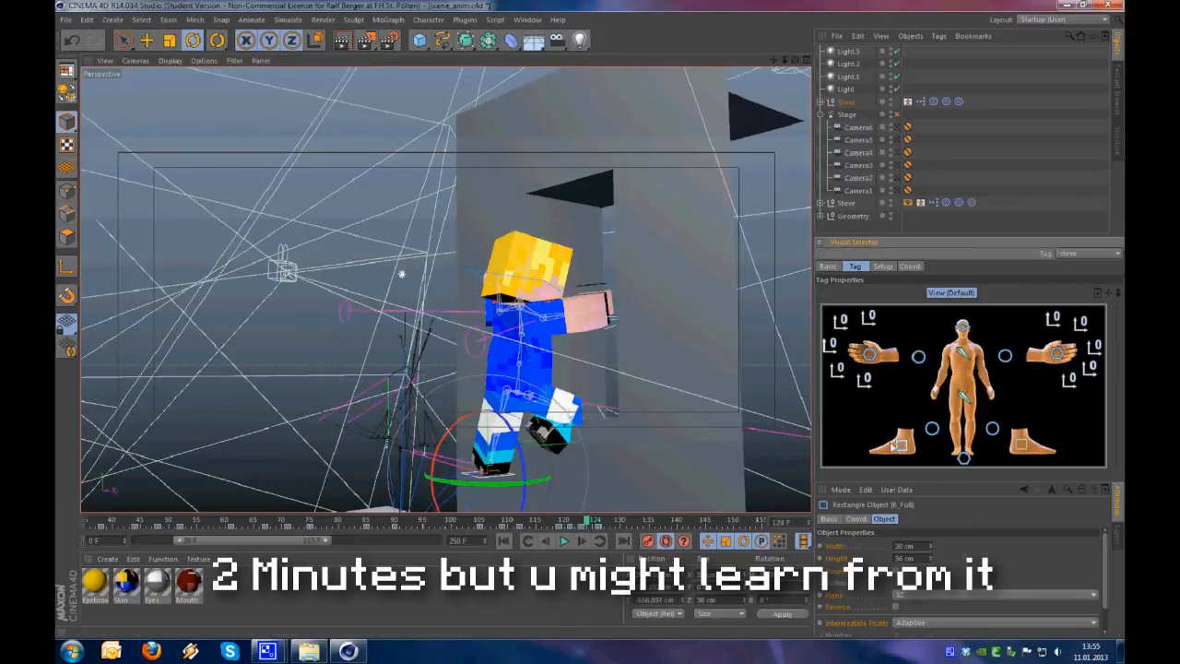
Reposition Steve's left foot in mid-air at frame 124
{"action": "left_click", "coordinate": [1020, 445]}
{"action": "left_click_drag", "start_coordinate": [553, 387], "coordinate": [534, 406], "text": "alt"}
{"action": "scroll", "coordinate": [553, 406], "scroll_direction": "up", "scroll_amount": 4}
{"action": "key", "text": "e"}
{"action": "left_click_drag", "start_coordinate": [590, 452], "coordinate": [564, 461]}
{"action": "left_click_drag", "start_coordinate": [571, 424], "coordinate": [636, 406], "text": "alt"}
At frame 126, move the right knee controller to redirect Steve's bent leg
{"action": "mouse_move", "coordinate": [586, 522]}
{"action": "left_mouse_down"}
{"action": "mouse_move", "coordinate": [576, 522]}
{"action": "mouse_move", "coordinate": [597, 524]}
{"action": "left_mouse_up"}
{"action": "left_click", "coordinate": [932, 428]}
{"action": "left_click_drag", "start_coordinate": [516, 408], "coordinate": [626, 369]}
{"action": "scroll", "coordinate": [553, 369], "scroll_direction": "down", "scroll_amount": 3}
Move Steve's right foot to a new mid-air position at frame 126
{"action": "left_click_drag", "start_coordinate": [597, 522], "coordinate": [568, 528]}
{"action": "left_click", "coordinate": [901, 446]}
{"action": "scroll", "coordinate": [553, 388], "scroll_direction": "up", "scroll_amount": 3}
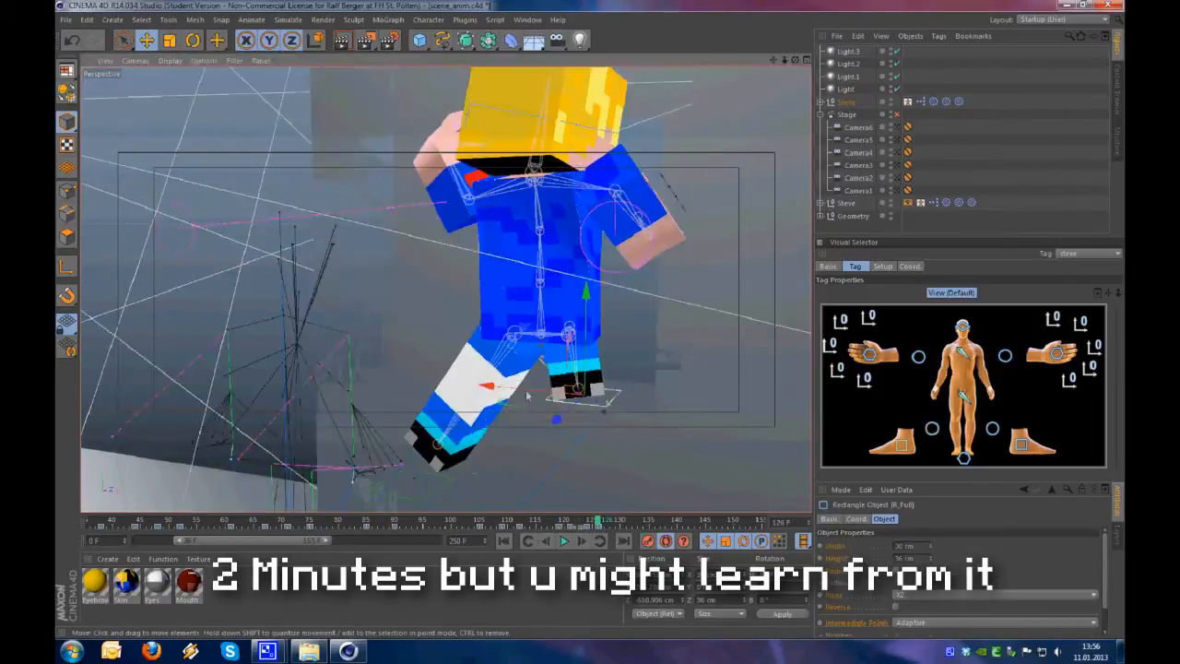
{"action": "left_click_drag", "start_coordinate": [590, 387], "coordinate": [735, 359], "text": "alt"}
Review the right foot around frame 123 and shift its key to frame 124
{"action": "mouse_move", "coordinate": [597, 522]}
{"action": "left_mouse_down"}
{"action": "mouse_move", "coordinate": [539, 523]}
{"action": "mouse_move", "coordinate": [581, 522]}
{"action": "left_mouse_up"}
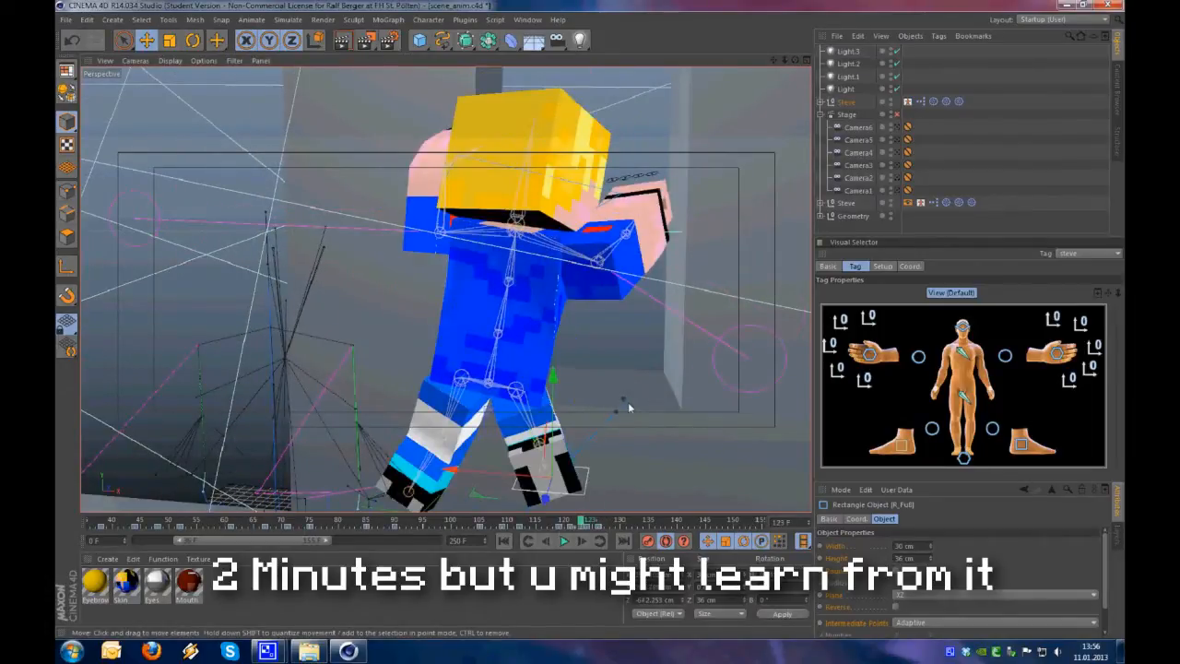
{"action": "scroll", "coordinate": [622, 409], "scroll_direction": "up", "scroll_amount": 3}
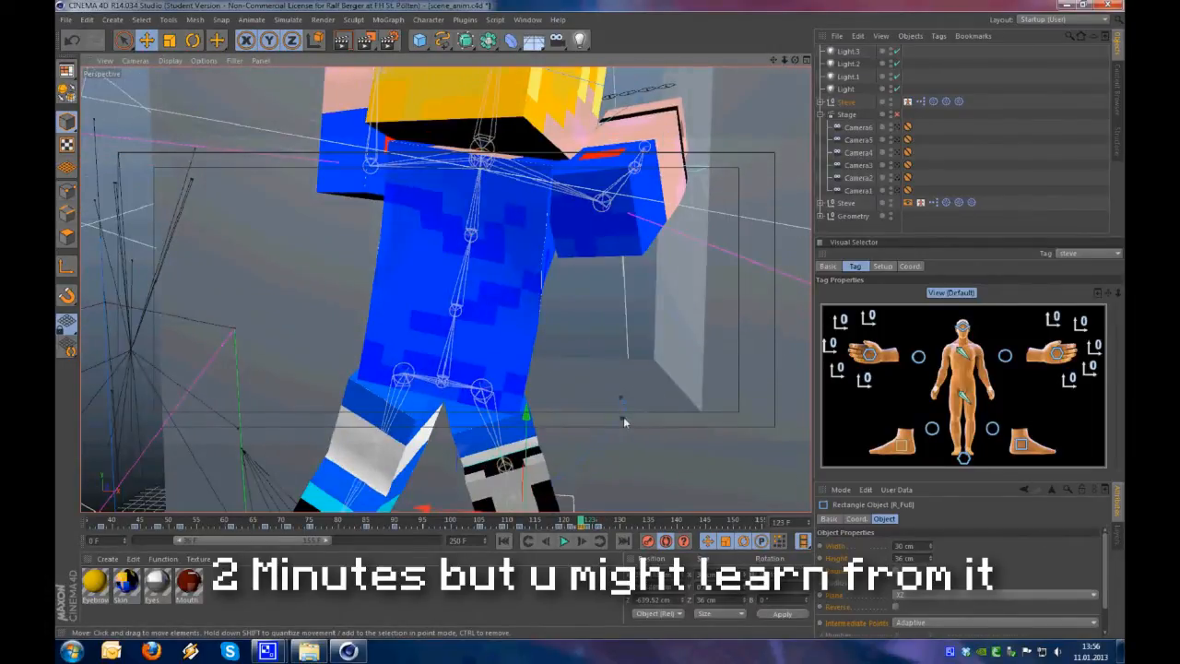
{"action": "scroll", "coordinate": [621, 421], "scroll_direction": "down", "scroll_amount": 3}
{"action": "mouse_move", "coordinate": [582, 522]}
{"action": "left_mouse_down"}
{"action": "mouse_move", "coordinate": [569, 523]}
{"action": "mouse_move", "coordinate": [584, 523]}
{"action": "left_mouse_up"}
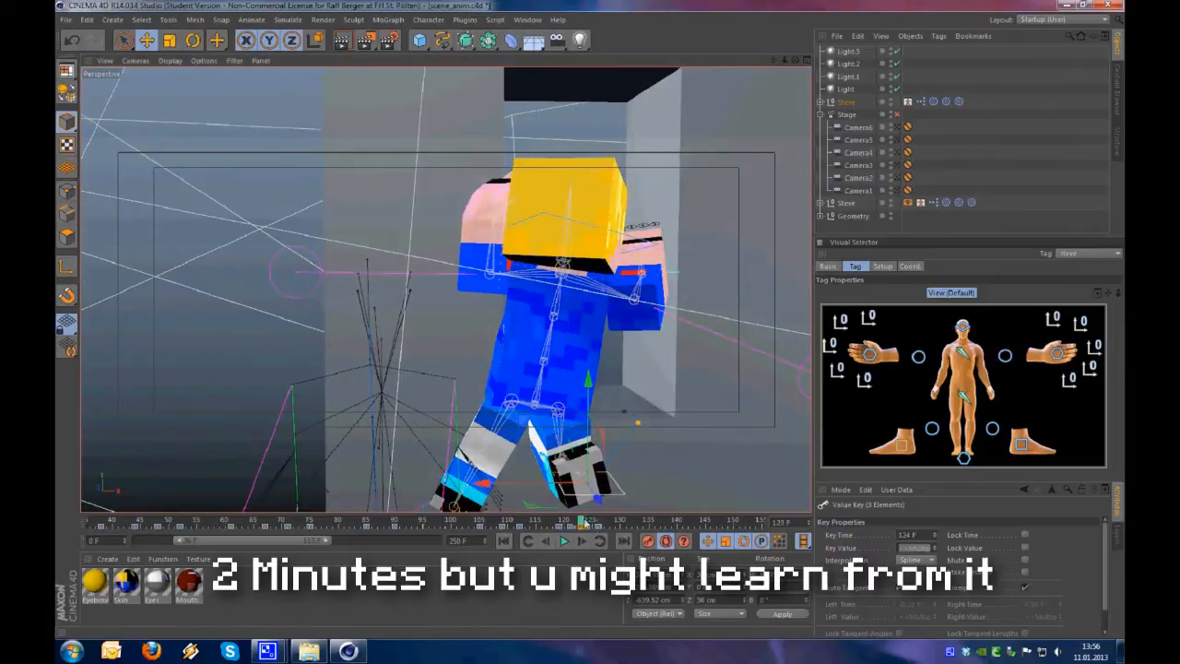
At frame 139, move Steve's hips up against the tall block where the jump ends
{"action": "left_click", "coordinate": [619, 523]}
{"action": "left_click_drag", "start_coordinate": [623, 433], "coordinate": [315, 124], "text": "alt"}
{"action": "left_click", "coordinate": [963, 396]}
{"action": "left_click_drag", "start_coordinate": [635, 368], "coordinate": [550, 343], "text": "alt"}
{"action": "left_click_drag", "start_coordinate": [550, 343], "coordinate": [590, 309]}
{"action": "left_click_drag", "start_coordinate": [589, 309], "coordinate": [688, 320], "text": "alt"}
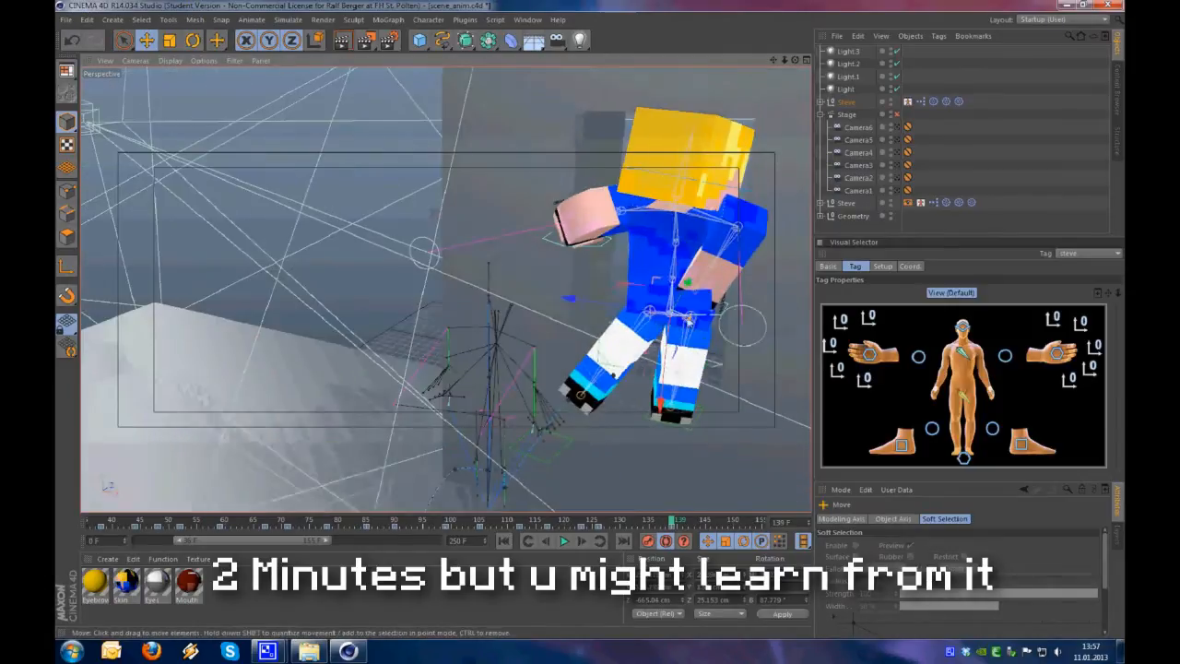
Turn Steve's head and adjust the left knee controller at frame 139
{"action": "left_click", "coordinate": [963, 327]}
{"action": "left_click_drag", "start_coordinate": [705, 207], "coordinate": [665, 210]}
{"action": "left_click", "coordinate": [991, 427]}
{"action": "mouse_move", "coordinate": [636, 323]}
{"action": "left_mouse_down", "text": "alt"}
{"action": "mouse_move", "coordinate": [714, 309]}
{"action": "mouse_move", "coordinate": [645, 318]}
{"action": "left_mouse_up", "text": "alt"}
Reposition Steve's left foot for the end of the jump around frames 136 to 139
{"action": "key", "text": "e"}
{"action": "left_click", "coordinate": [1021, 444]}
{"action": "left_click_drag", "start_coordinate": [636, 415], "coordinate": [589, 369], "text": "alt"}
{"action": "left_click_drag", "start_coordinate": [556, 456], "coordinate": [719, 354]}
{"action": "left_click_drag", "start_coordinate": [477, 337], "coordinate": [458, 334]}
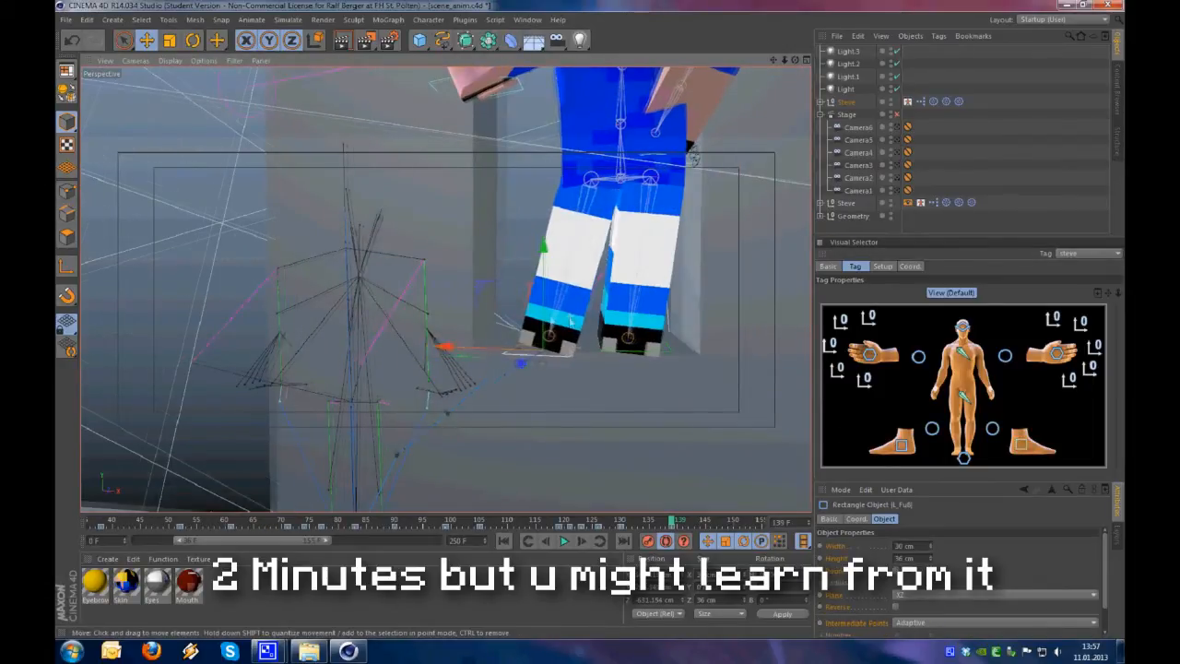
{"action": "left_click_drag", "start_coordinate": [570, 321], "coordinate": [549, 325], "text": "alt"}
{"action": "left_click_drag", "start_coordinate": [594, 431], "coordinate": [627, 433], "text": "alt"}
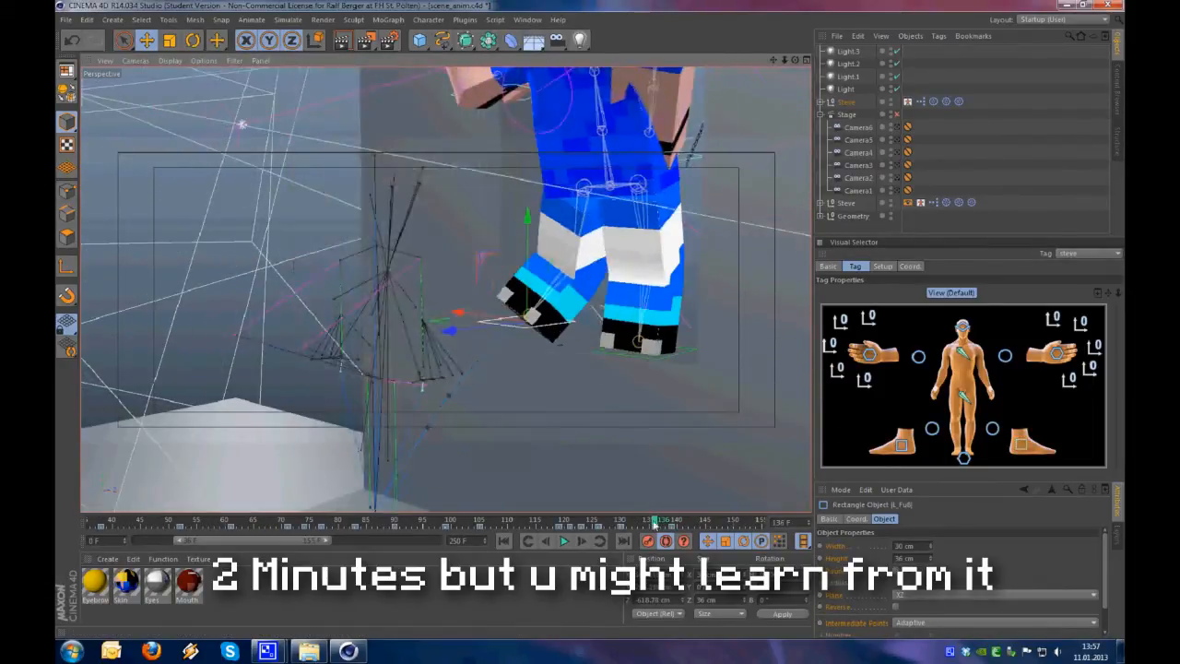
{"action": "left_click_drag", "start_coordinate": [590, 341], "coordinate": [582, 346], "text": "alt"}
Place Steve's right hand at the opening in the tall block and scrub back through the jump
{"action": "scroll", "coordinate": [583, 347], "scroll_direction": "down", "scroll_amount": 3}
{"action": "left_click", "coordinate": [869, 354]}
{"action": "left_click_drag", "start_coordinate": [553, 258], "coordinate": [483, 352], "text": "alt"}
{"action": "scroll", "coordinate": [663, 251], "scroll_direction": "up", "scroll_amount": 3}
{"action": "left_click_drag", "start_coordinate": [551, 212], "coordinate": [618, 251], "text": "alt"}
{"action": "left_click_drag", "start_coordinate": [549, 235], "coordinate": [516, 198], "text": "alt"}
{"action": "scroll", "coordinate": [485, 217], "scroll_direction": "down", "scroll_amount": 3}
{"action": "left_click_drag", "start_coordinate": [677, 523], "coordinate": [566, 532]}
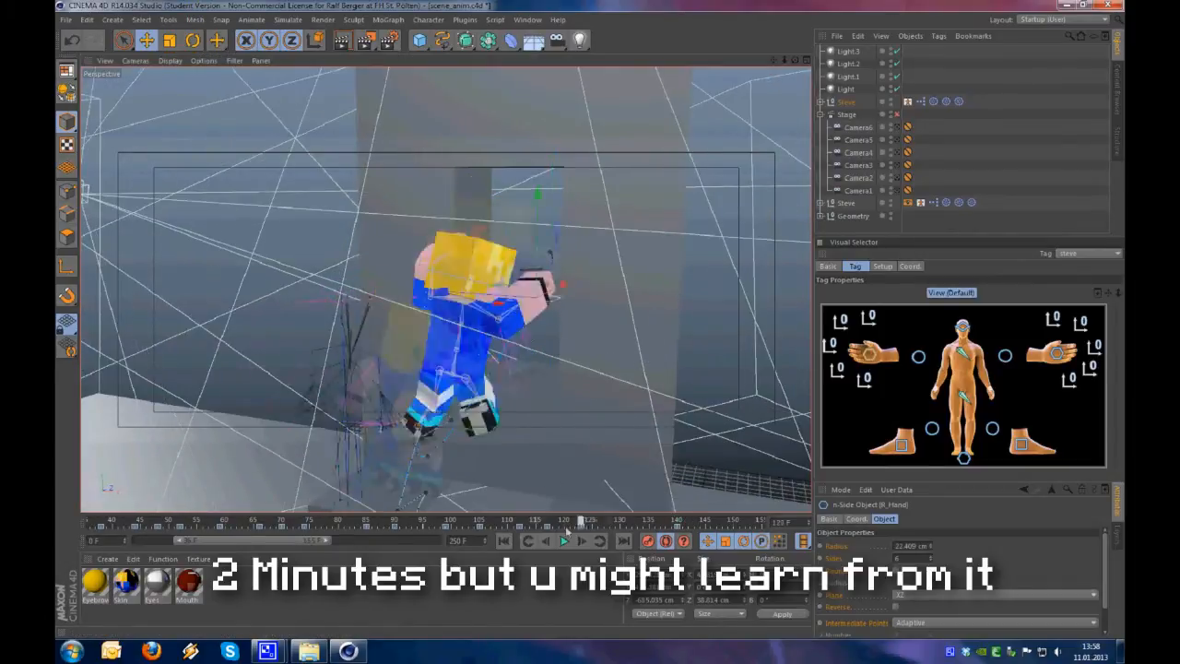
Shift the preview range to start at about frame 99 and scrub the jump from a wider view
{"action": "left_click_drag", "start_coordinate": [324, 541], "coordinate": [398, 540]}
{"action": "left_click_drag", "start_coordinate": [534, 203], "coordinate": [645, 144], "text": "alt"}
{"action": "left_click_drag", "start_coordinate": [325, 523], "coordinate": [100, 523]}
{"action": "left_click_drag", "start_coordinate": [433, 198], "coordinate": [373, 166], "text": "alt"}
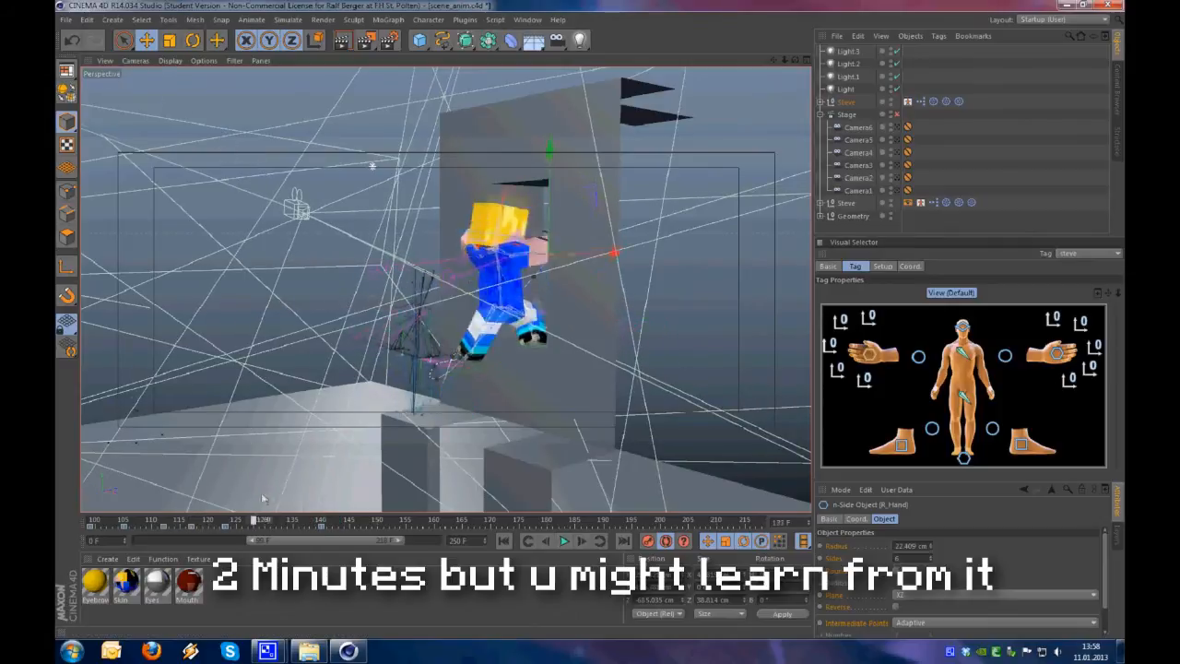
Scrub through the hips' motion in the jump, select their key at frame 139 and play it back
{"action": "left_click", "coordinate": [963, 397]}
{"action": "scroll", "coordinate": [498, 286], "scroll_direction": "up", "scroll_amount": 3}
{"action": "left_click_drag", "start_coordinate": [267, 522], "coordinate": [240, 523]}
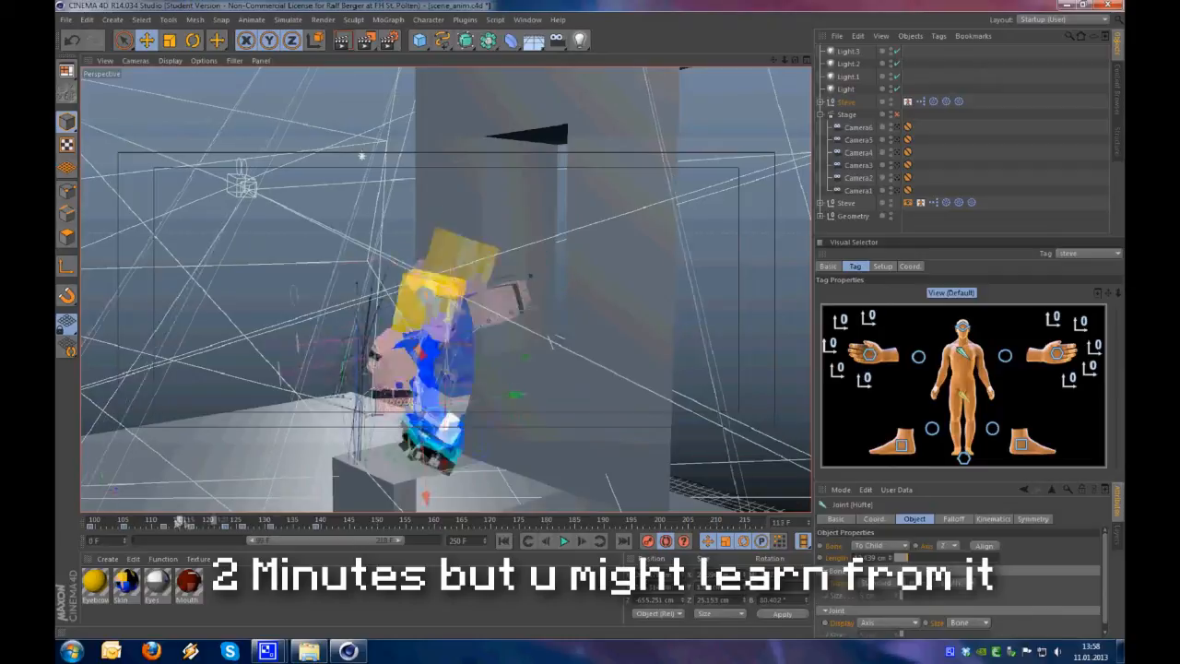
{"action": "left_click", "coordinate": [318, 530]}
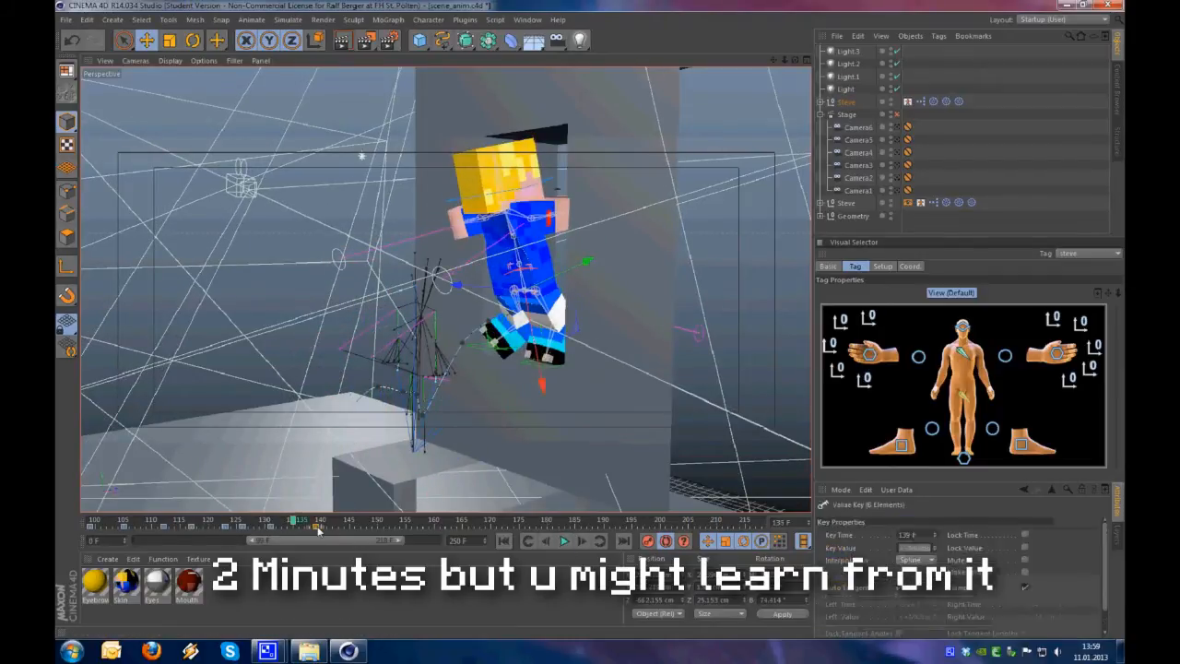
{"action": "left_click", "coordinate": [563, 540]}
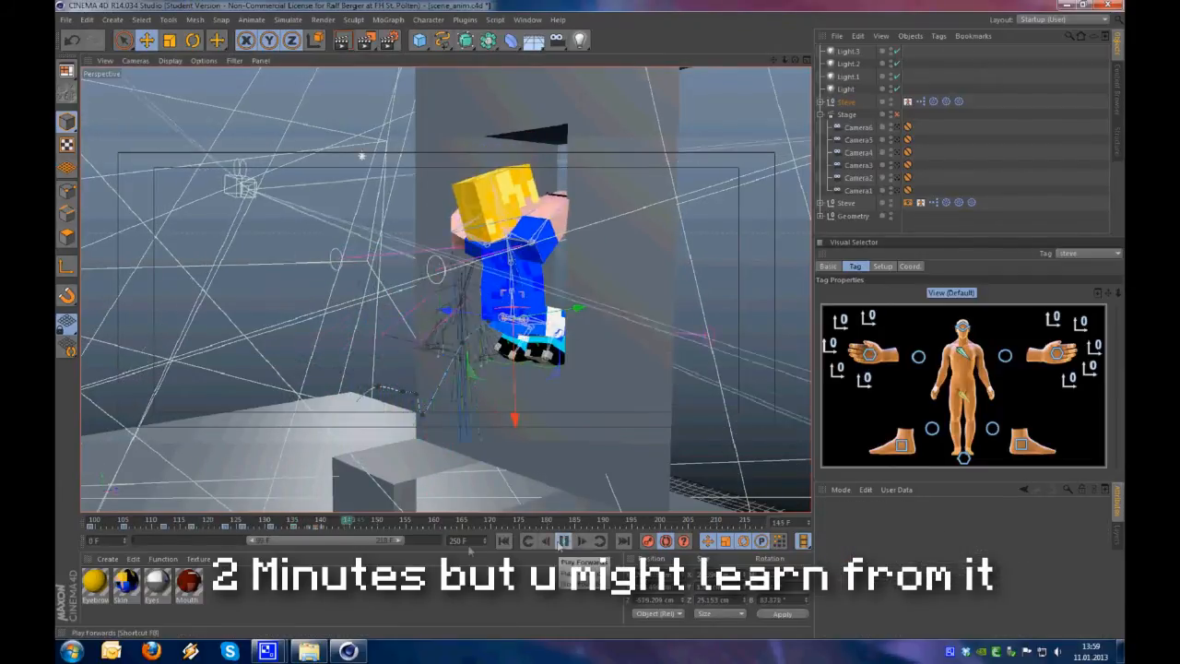
Stop the playback and pose Steve pulling himself up the tall block around frame 180, checking him from several angles
{"action": "left_click", "coordinate": [563, 541]}
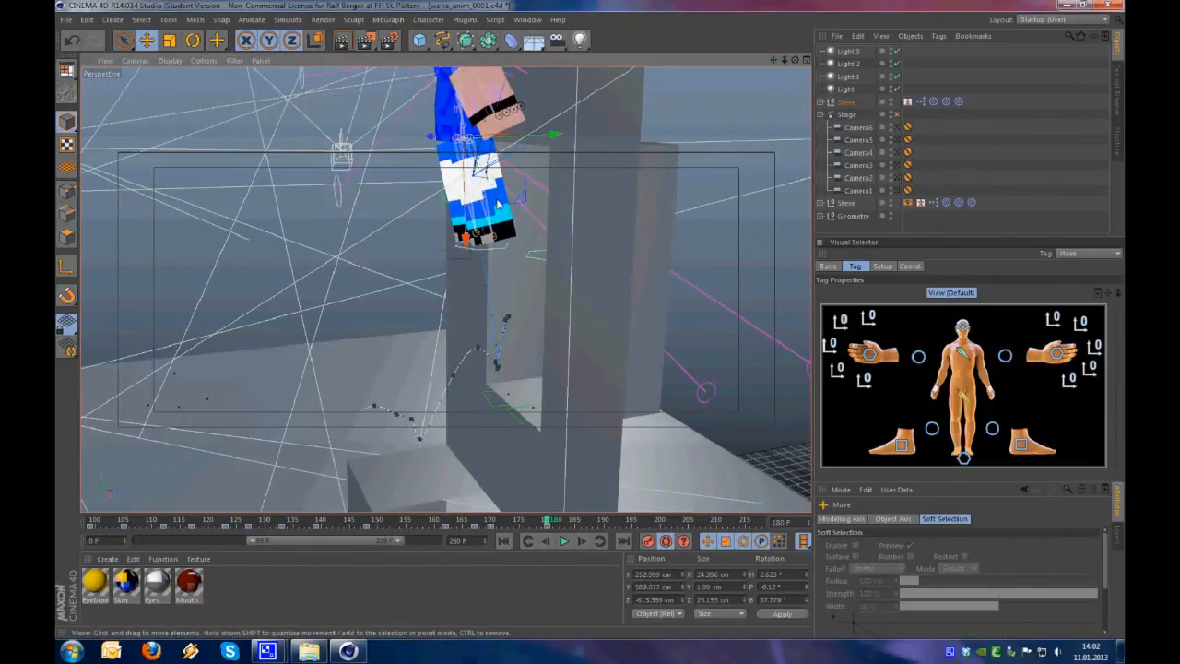
{"action": "middle_click_drag", "start_coordinate": [497, 204], "coordinate": [543, 395], "text": "alt"}
{"action": "left_click_drag", "start_coordinate": [544, 395], "coordinate": [637, 432], "text": "alt"}
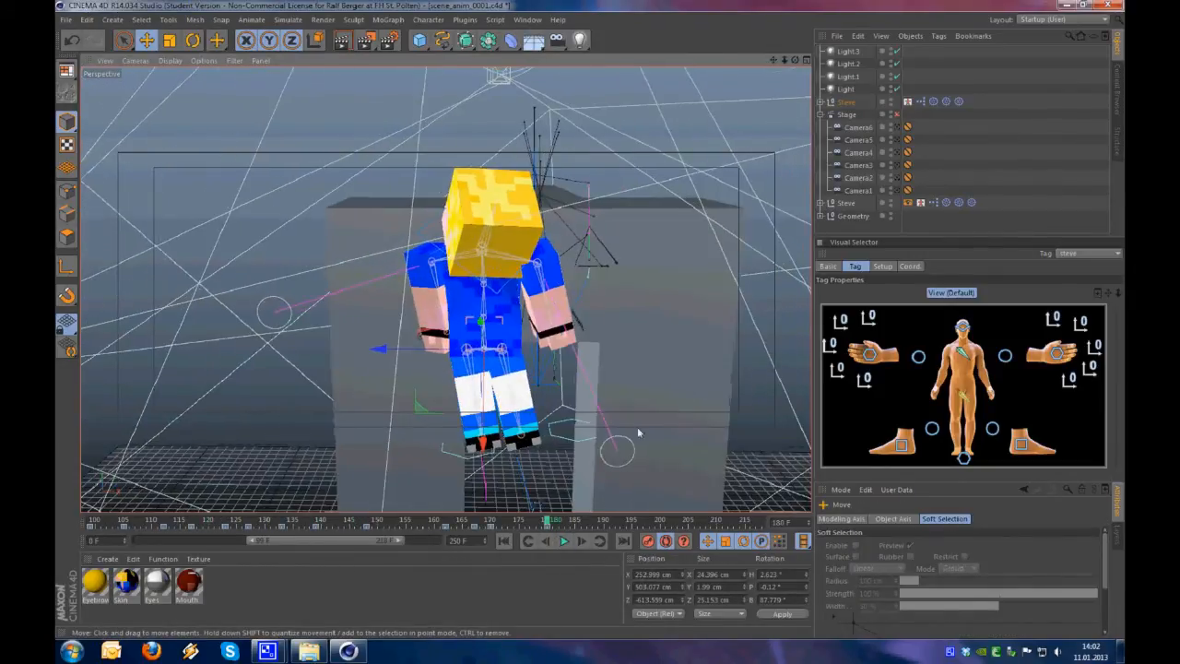
{"action": "left_click_drag", "start_coordinate": [575, 478], "coordinate": [642, 451]}
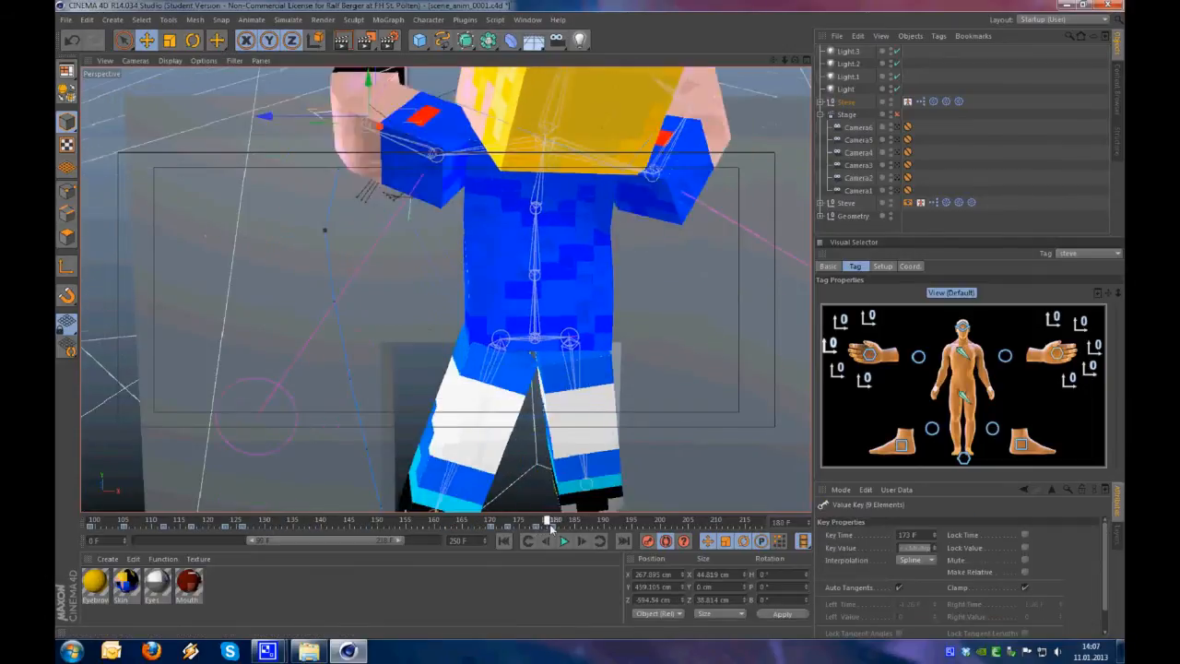
{"action": "scroll", "coordinate": [582, 422], "scroll_direction": "up", "scroll_amount": 2}
{"action": "left_click_drag", "start_coordinate": [582, 419], "coordinate": [569, 344], "text": "alt"}
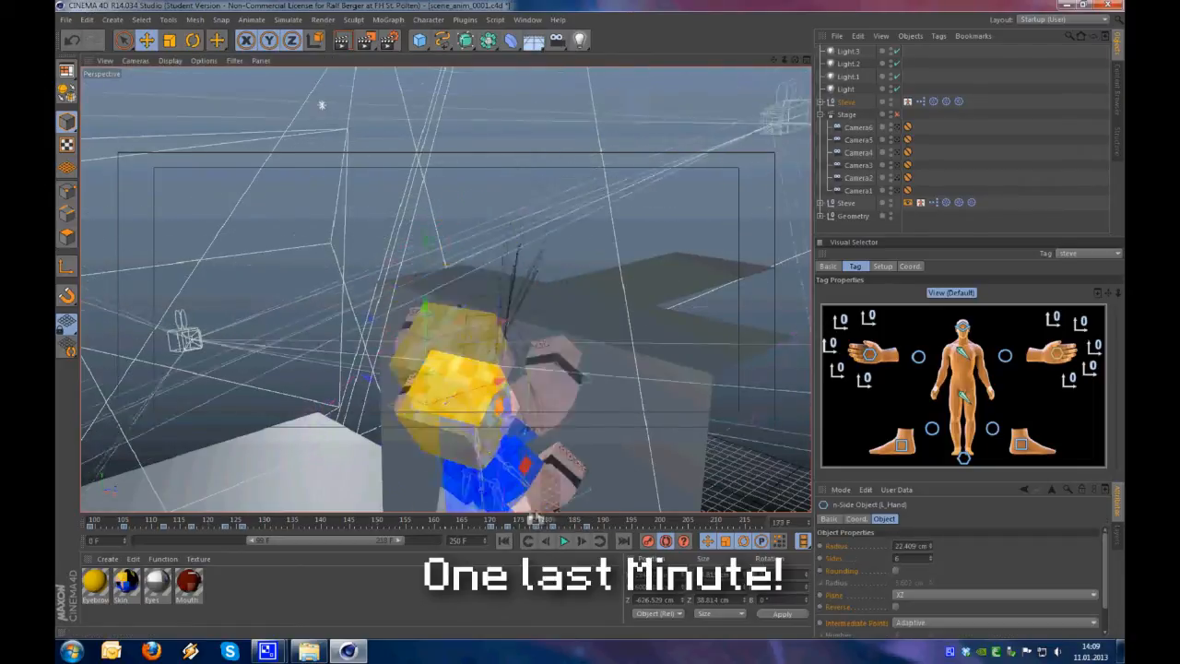
Reposition Steve's hips and left foot for the climb over the tall block's edge, up to about frame 197
{"action": "mouse_move", "coordinate": [581, 519]}
{"action": "left_mouse_down"}
{"action": "mouse_move", "coordinate": [561, 519]}
{"action": "mouse_move", "coordinate": [579, 501]}
{"action": "mouse_move", "coordinate": [641, 491]}
{"action": "mouse_move", "coordinate": [594, 459]}
{"action": "left_mouse_up"}
{"action": "left_click", "coordinate": [964, 400]}
{"action": "left_click_drag", "start_coordinate": [590, 521], "coordinate": [643, 521]}
{"action": "mouse_move", "coordinate": [480, 341]}
{"action": "left_mouse_down", "text": "alt"}
{"action": "mouse_move", "coordinate": [666, 356]}
{"action": "mouse_move", "coordinate": [498, 351]}
{"action": "left_mouse_up", "text": "alt"}
{"action": "left_click", "coordinate": [1020, 444]}
{"action": "mouse_move", "coordinate": [460, 184]}
{"action": "left_mouse_down", "text": "alt"}
{"action": "mouse_move", "coordinate": [543, 153]}
{"action": "mouse_move", "coordinate": [590, 165]}
{"action": "left_mouse_up", "text": "alt"}
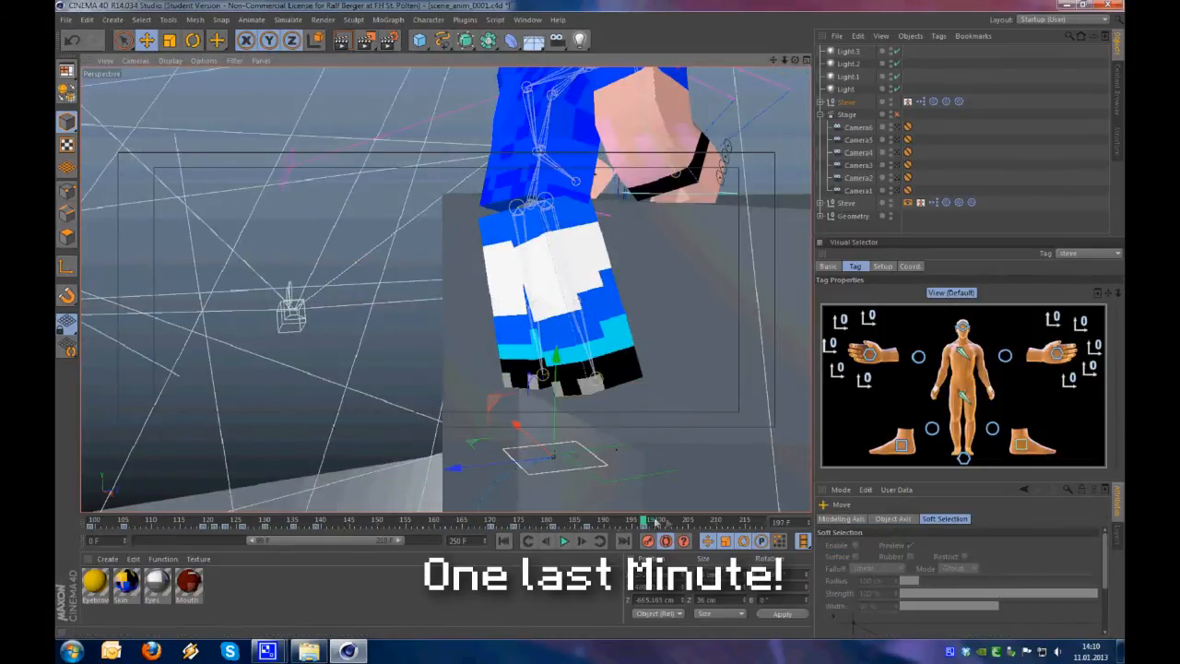
Reposition Steve's right foot for the same part of the climb and scrub through the motion
{"action": "left_click", "coordinate": [902, 445]}
{"action": "left_click_drag", "start_coordinate": [643, 521], "coordinate": [587, 521]}
{"action": "left_click_drag", "start_coordinate": [479, 405], "coordinate": [636, 406], "text": "alt"}
{"action": "mouse_move", "coordinate": [612, 466]}
{"action": "left_mouse_down"}
{"action": "mouse_move", "coordinate": [651, 392]}
{"action": "mouse_move", "coordinate": [532, 413]}
{"action": "mouse_move", "coordinate": [414, 401]}
{"action": "left_mouse_up"}
{"action": "scroll", "coordinate": [442, 405], "scroll_direction": "down", "scroll_amount": 4}
{"action": "mouse_move", "coordinate": [587, 521]}
{"action": "left_mouse_down"}
{"action": "mouse_move", "coordinate": [559, 517]}
{"action": "mouse_move", "coordinate": [643, 521]}
{"action": "left_mouse_up"}
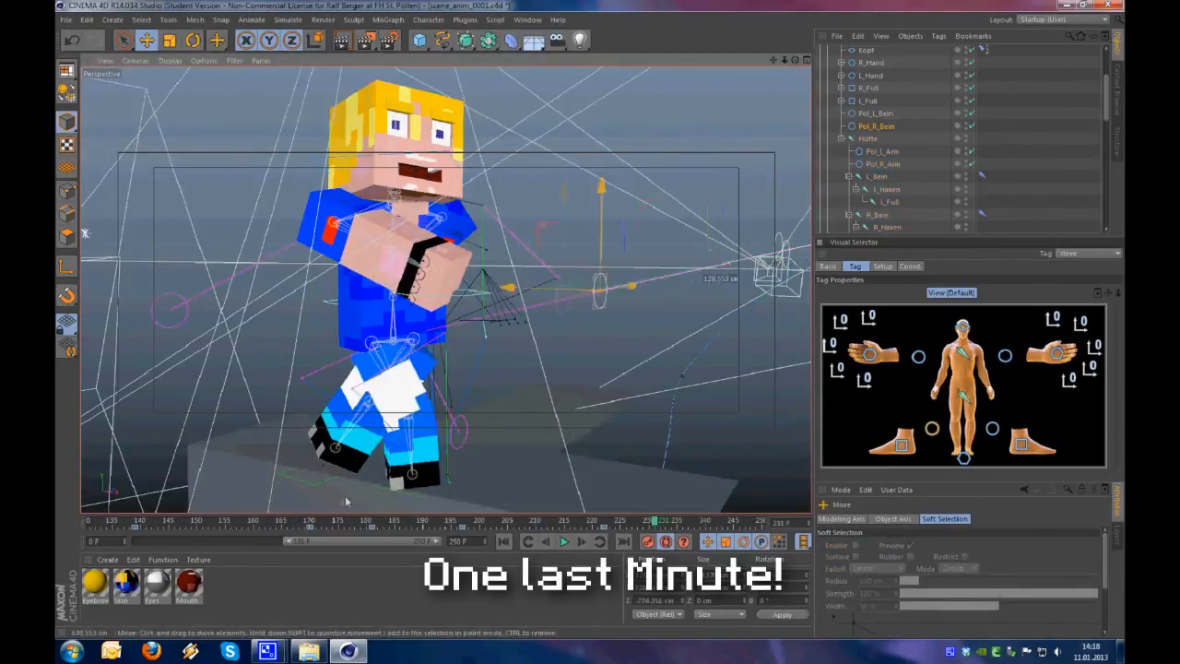
Pose Steve's left knee, head and left hand as he stands up on the block between about frames 221 and 237
{"action": "left_click_drag", "start_coordinate": [347, 501], "coordinate": [531, 405], "text": "alt"}
{"action": "left_click", "coordinate": [991, 429]}
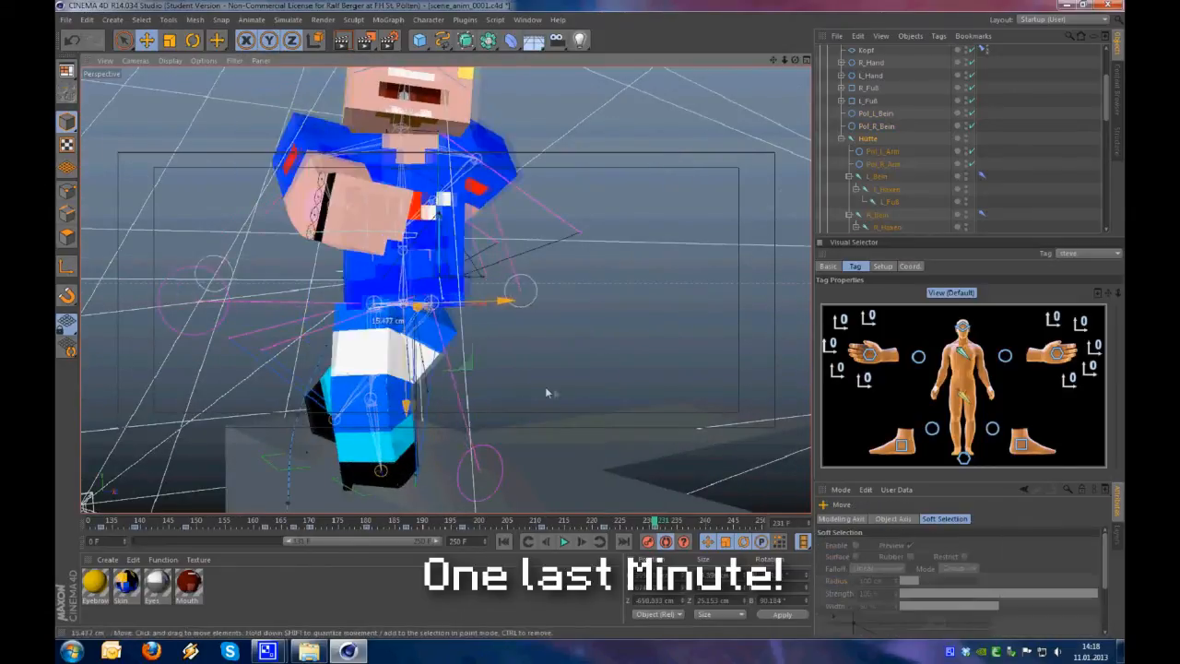
{"action": "left_click_drag", "start_coordinate": [466, 228], "coordinate": [518, 355], "text": "alt"}
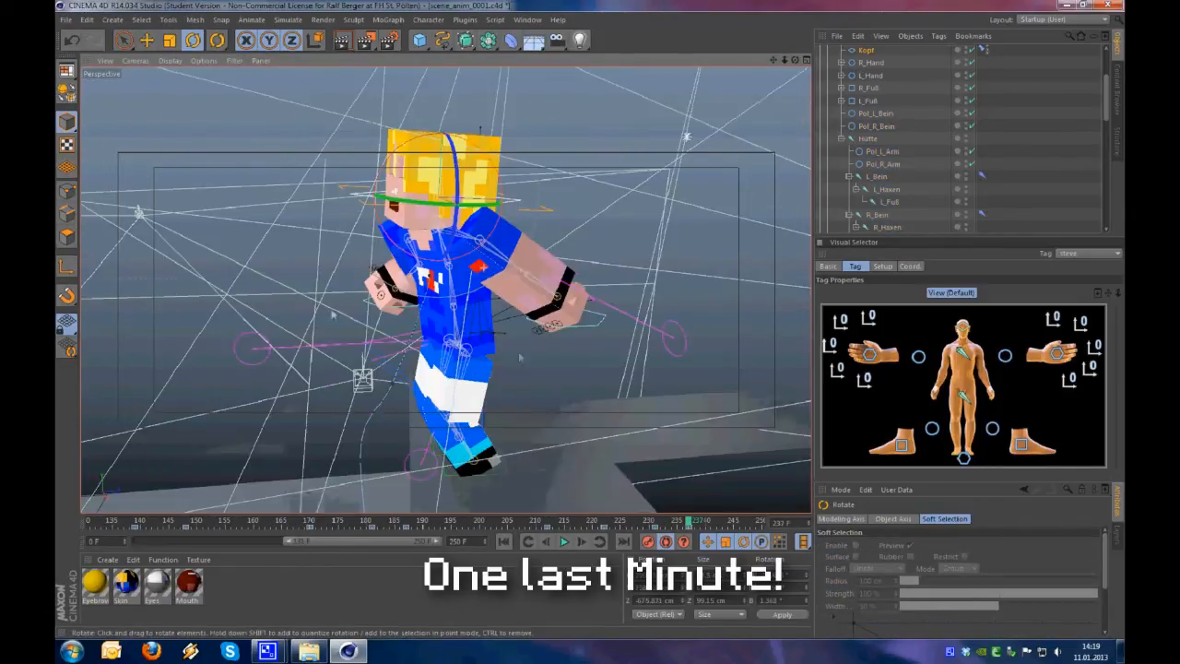
{"action": "key", "text": "e"}
{"action": "left_click", "coordinate": [1057, 354]}
{"action": "left_click_drag", "start_coordinate": [674, 374], "coordinate": [585, 406], "text": "alt"}
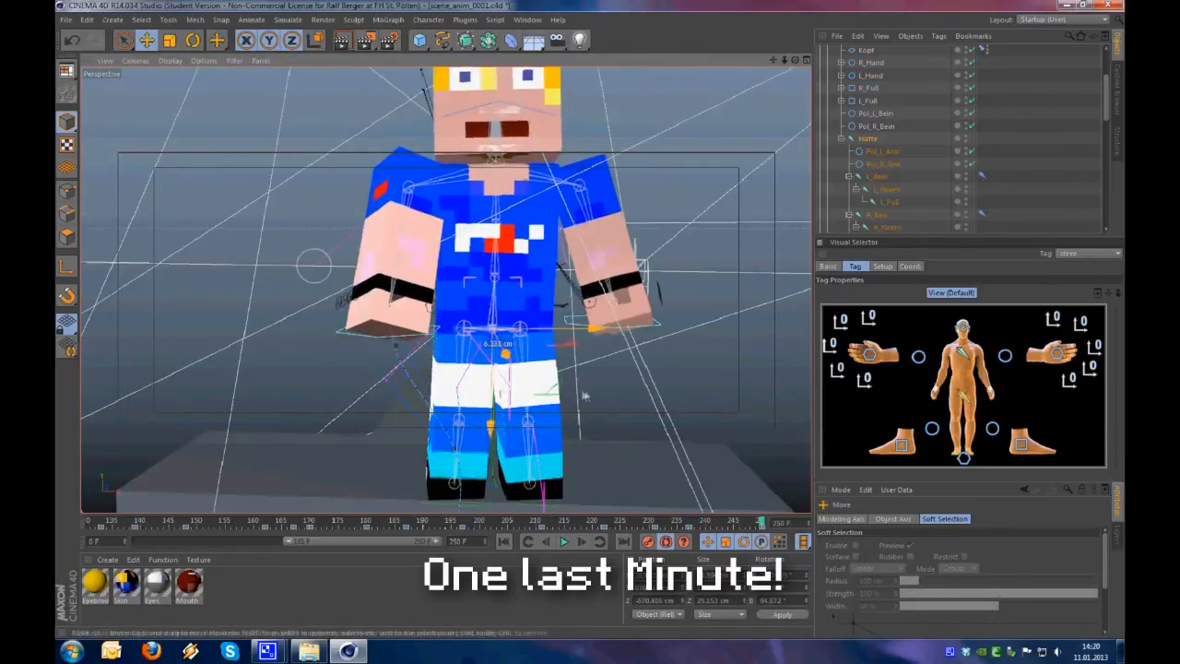
Adjust Steve's hips, left knee direction and right hand for the standing pose at frame 250
{"action": "left_click_drag", "start_coordinate": [543, 403], "coordinate": [590, 405], "text": "alt"}
{"action": "left_click", "coordinate": [992, 429]}
{"action": "left_click_drag", "start_coordinate": [666, 450], "coordinate": [675, 444]}
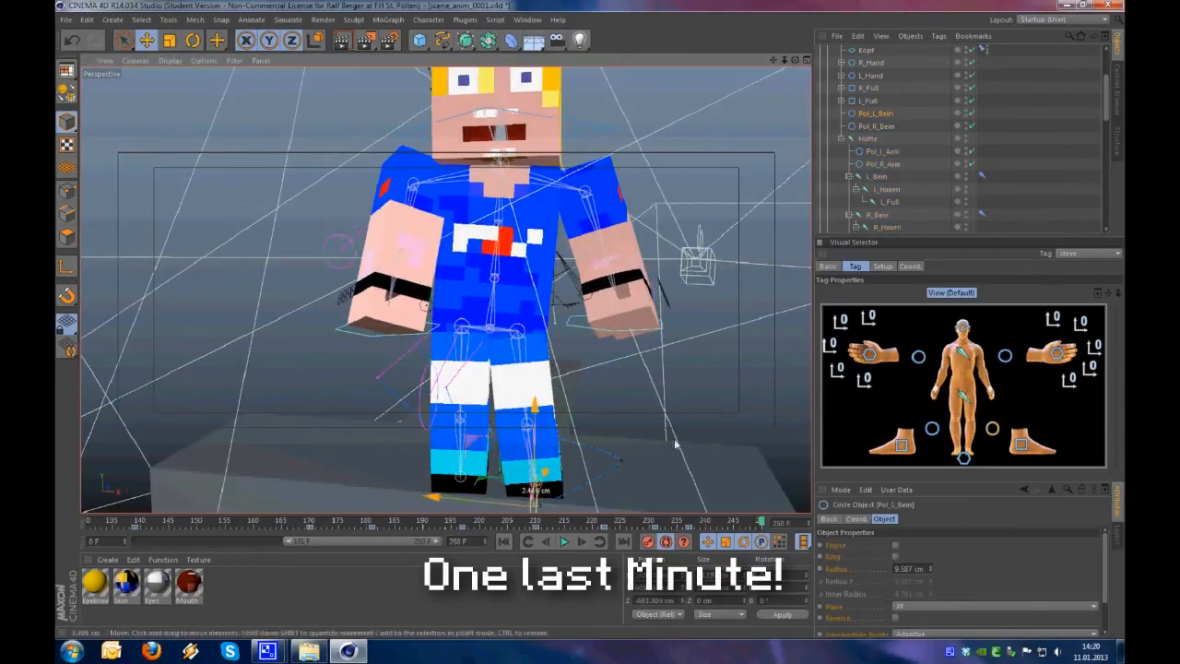
{"action": "left_click", "coordinate": [869, 354]}
{"action": "left_click_drag", "start_coordinate": [622, 270], "coordinate": [1009, 380], "text": "alt"}
{"action": "left_click_drag", "start_coordinate": [376, 273], "coordinate": [304, 293], "text": "alt"}
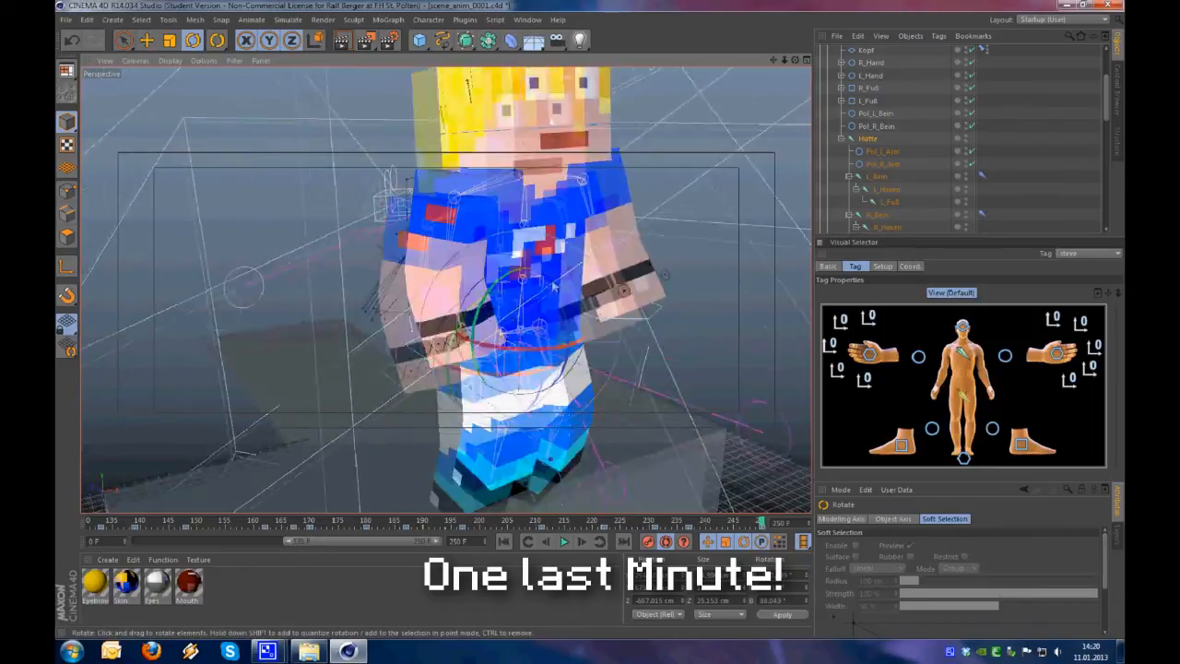
Turn Steve's upper body and head for the final standing pose at frame 250
{"action": "left_click", "coordinate": [962, 351]}
{"action": "left_click", "coordinate": [962, 327]}
{"action": "left_click_drag", "start_coordinate": [403, 299], "coordinate": [643, 320], "text": "alt"}
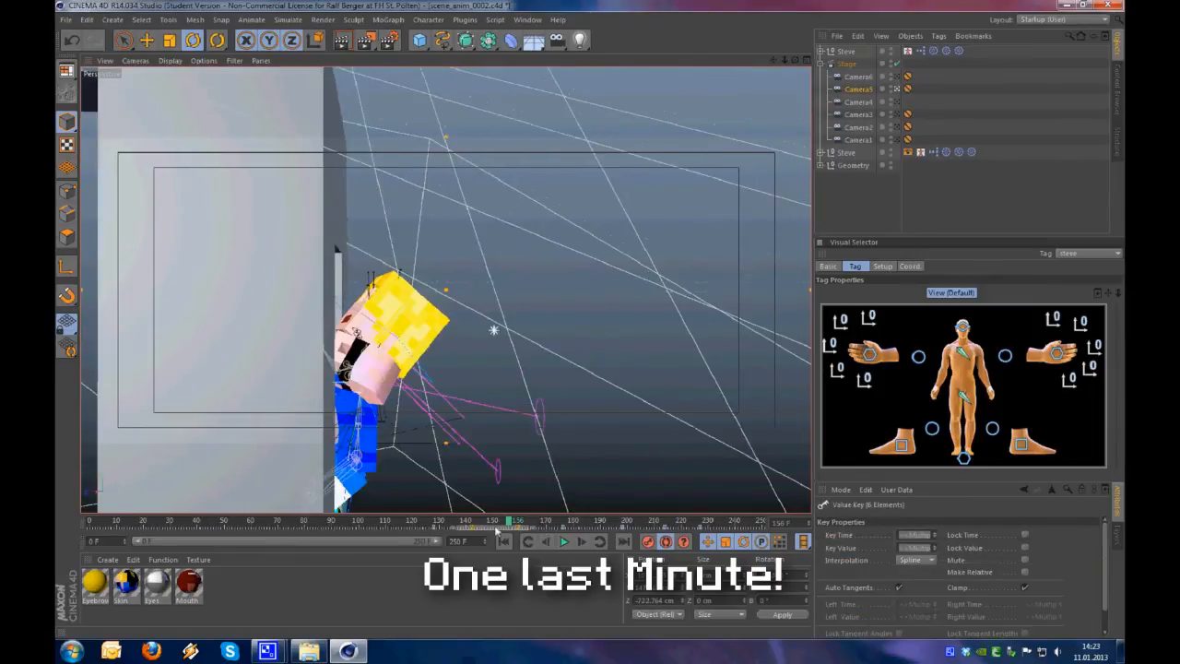
Scrub through the climb to about frame 186 and turn off the Stage object's camera switching
{"action": "left_click_drag", "start_coordinate": [496, 530], "coordinate": [517, 529]}
{"action": "left_click_drag", "start_coordinate": [507, 521], "coordinate": [573, 523]}
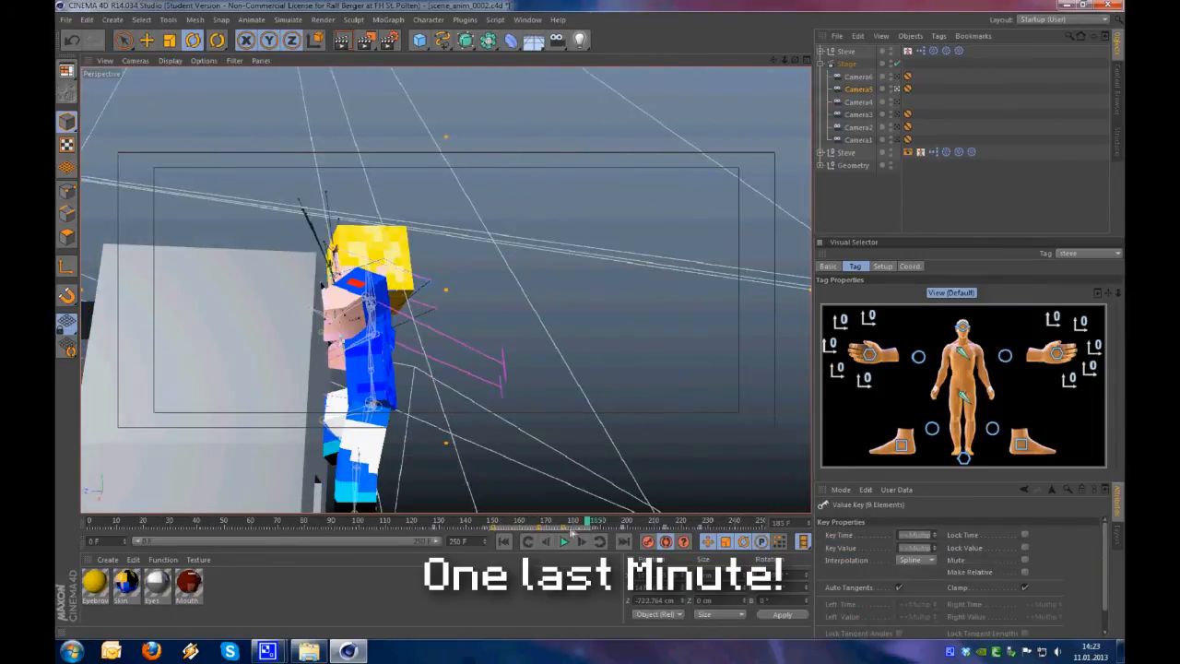
{"action": "left_click", "coordinate": [592, 525]}
{"action": "left_click", "coordinate": [897, 65]}
{"action": "left_click", "coordinate": [897, 65]}
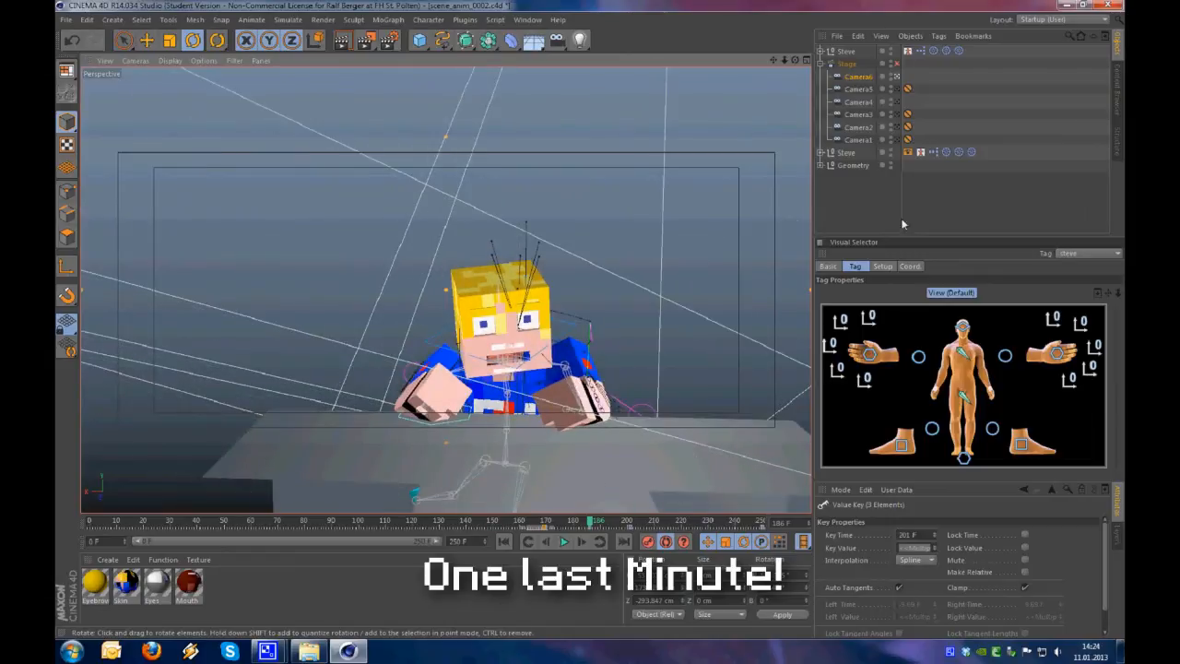
{"action": "left_click", "coordinate": [900, 218]}
Scrub the climb through Camera5 with the Stage switching enabled and play the sequence
{"action": "left_click", "coordinate": [480, 523]}
{"action": "left_click_drag", "start_coordinate": [480, 523], "coordinate": [576, 527]}
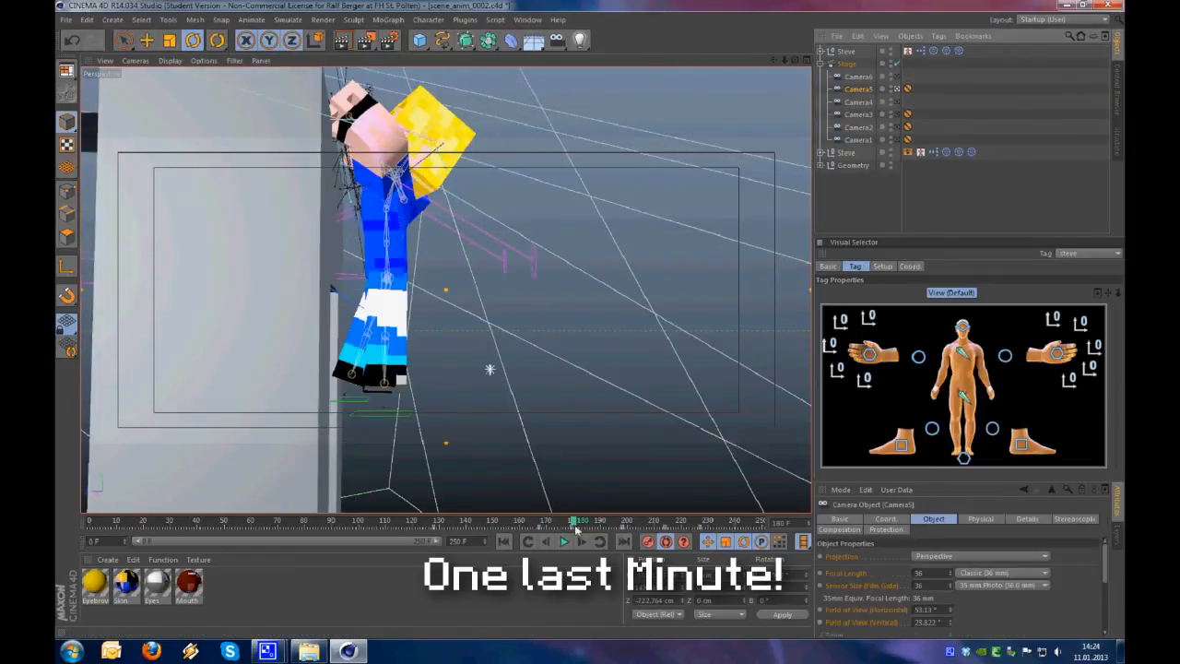
{"action": "left_click", "coordinate": [618, 523]}
{"action": "left_click", "coordinate": [900, 219]}
{"action": "left_click", "coordinate": [460, 523]}
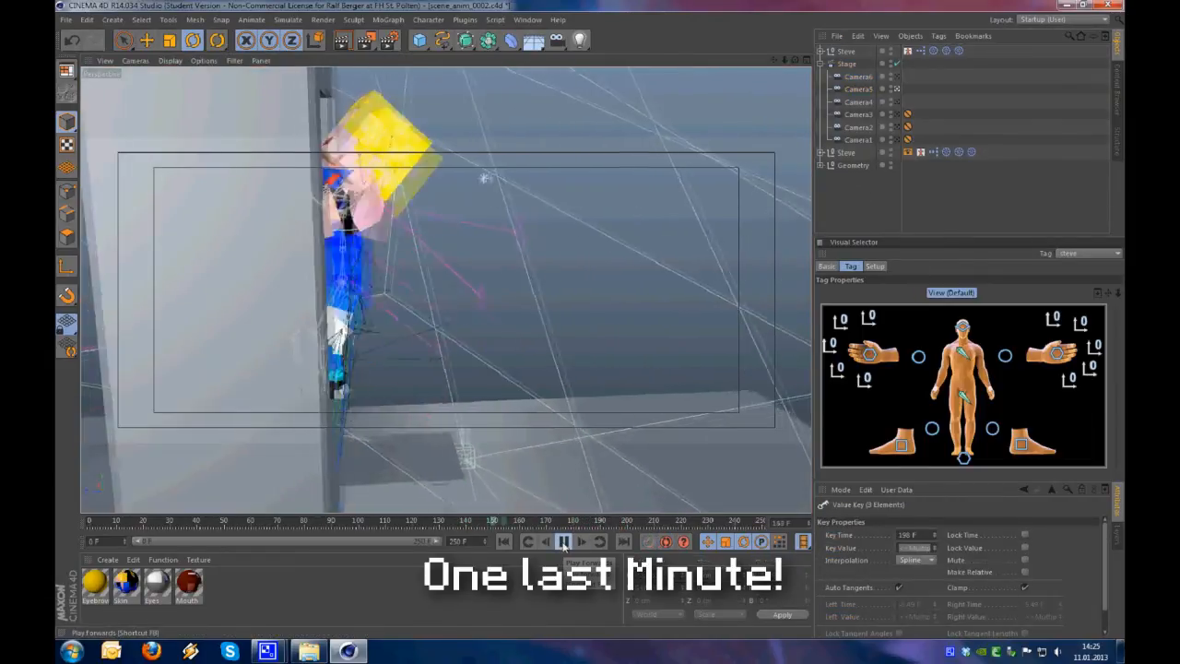
{"action": "left_click", "coordinate": [564, 544]}
Return to about frame 190, select Camera6 and play the final shot
{"action": "left_click_drag", "start_coordinate": [634, 523], "coordinate": [600, 522]}
{"action": "left_click", "coordinate": [858, 77]}
{"action": "left_click", "coordinate": [609, 524]}
{"action": "left_click", "coordinate": [564, 541]}
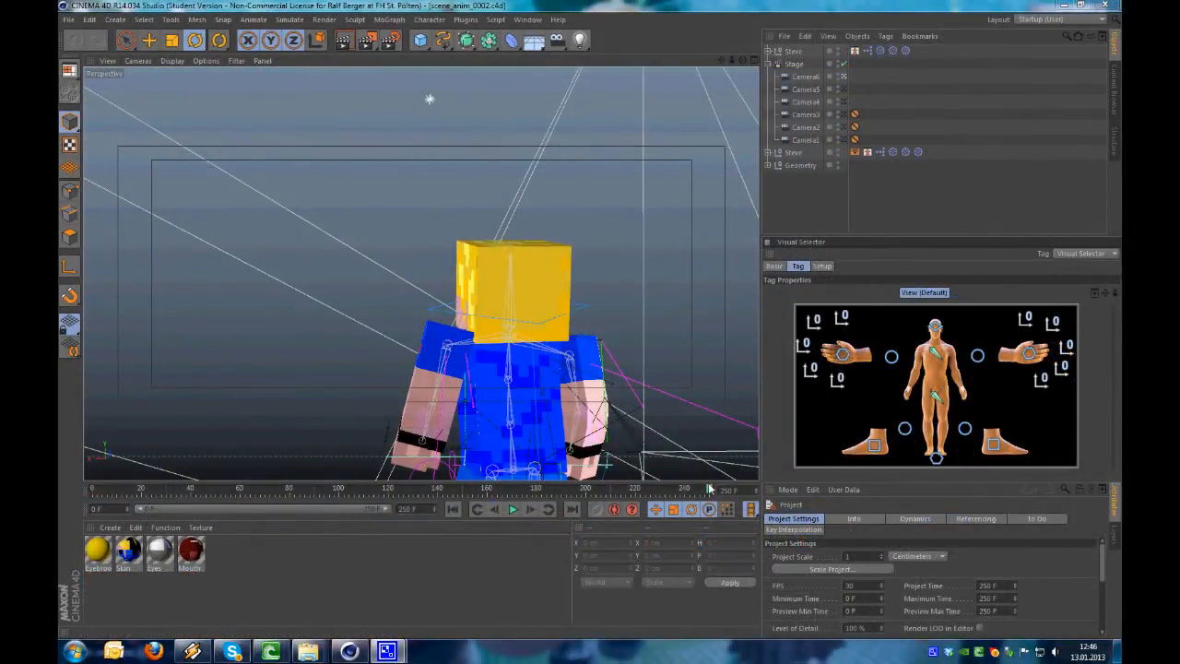
Scrub to frame 243 and inspect Steve, the blocks and the camera placement from a wide view
{"action": "left_click_drag", "start_coordinate": [665, 498], "coordinate": [692, 502]}
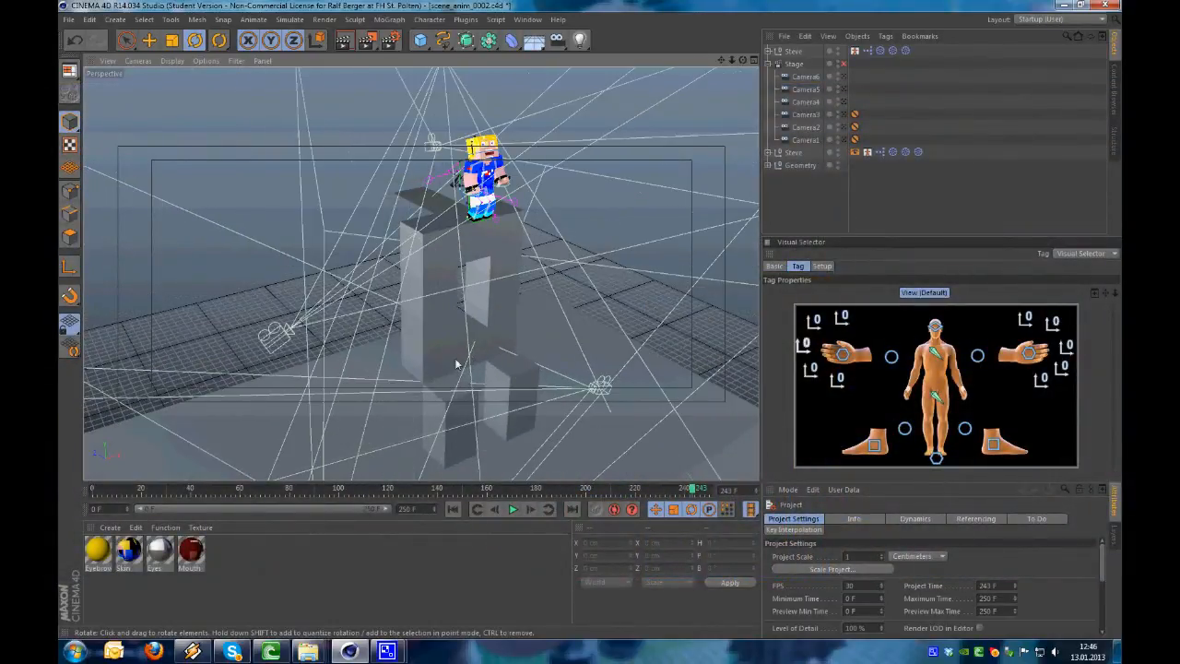
{"action": "left_click_drag", "start_coordinate": [456, 364], "coordinate": [533, 343], "text": "alt"}
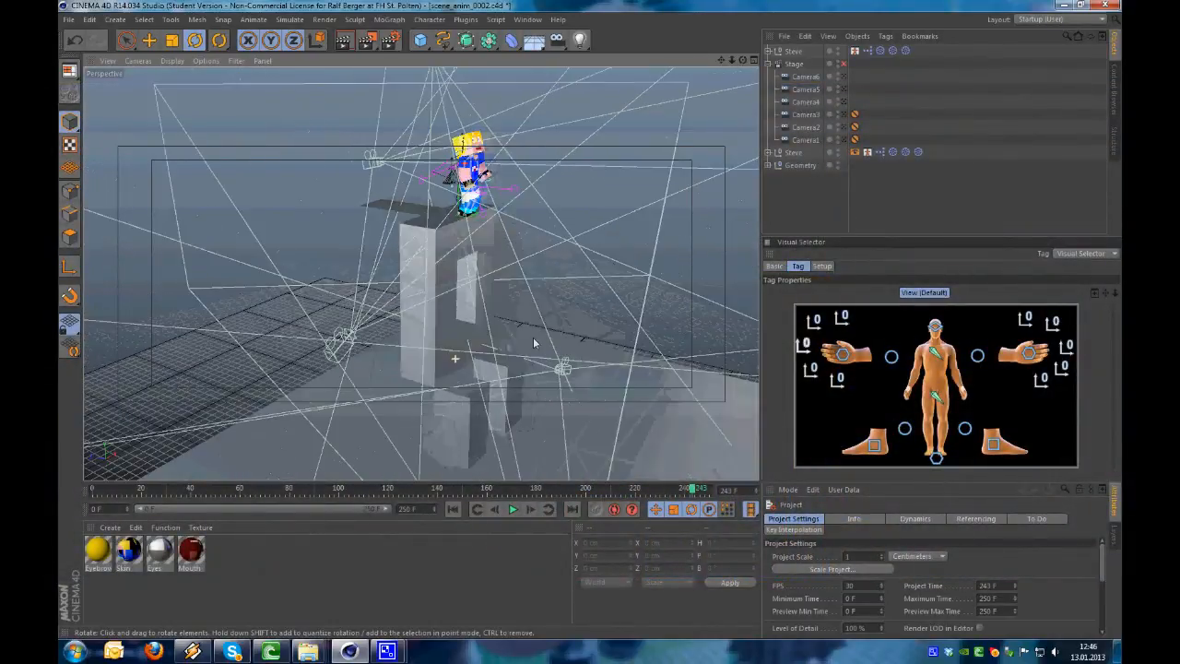
{"action": "left_click_drag", "start_coordinate": [459, 369], "coordinate": [641, 355], "text": "alt"}
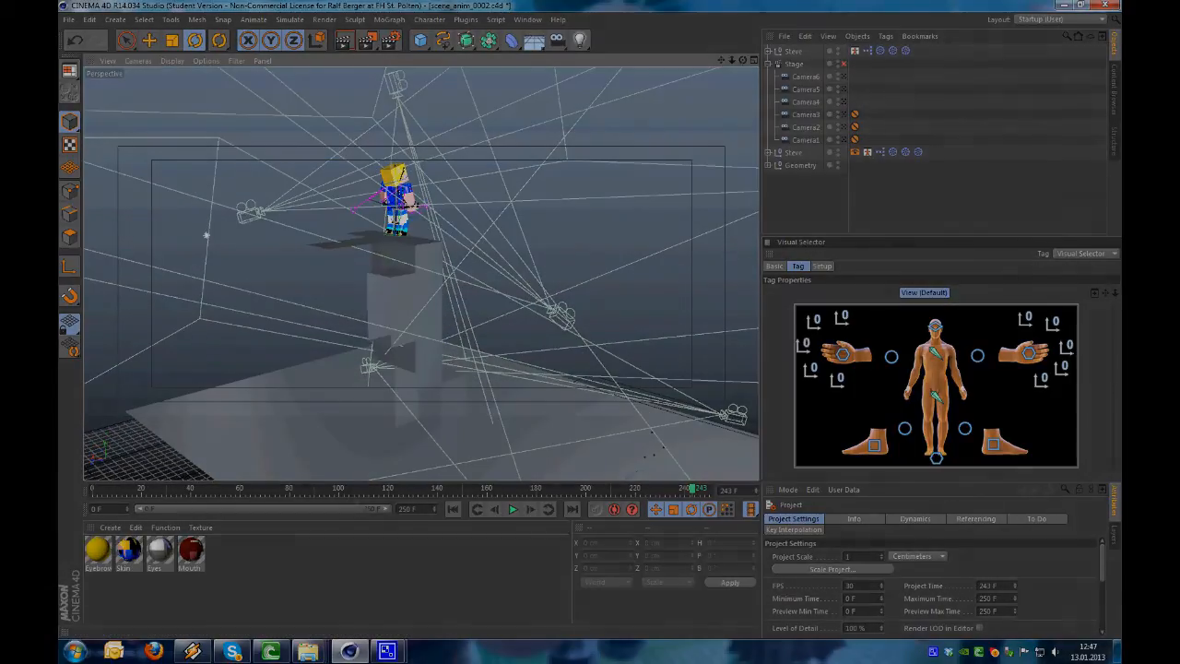